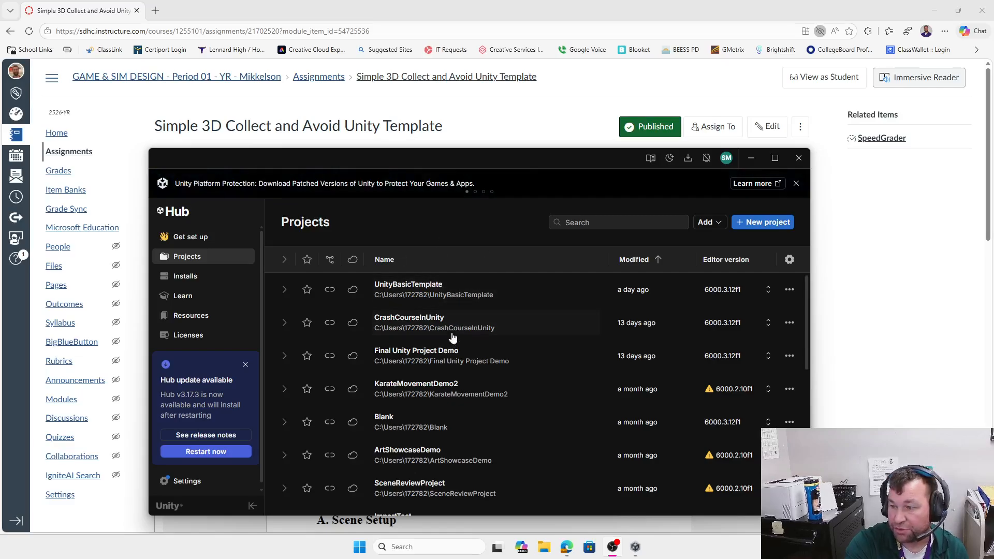
Step: Start a new project from Unity Hub's Projects page to reach the template picker
left_click(767, 226)
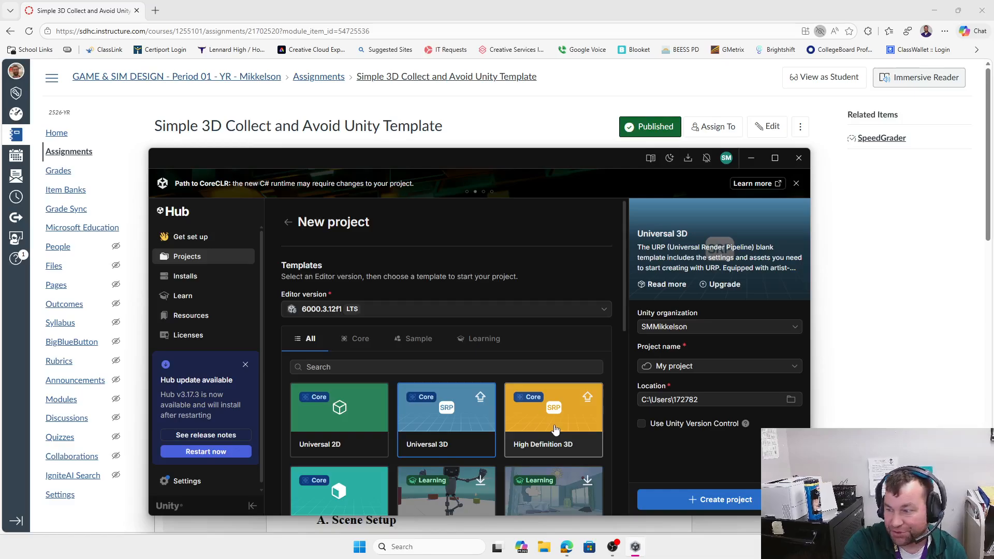
Step: Browse the Core, Sample and Learning templates, then choose 3D (Built-In Render Pipeline)
scroll(550, 424, "down", 3)
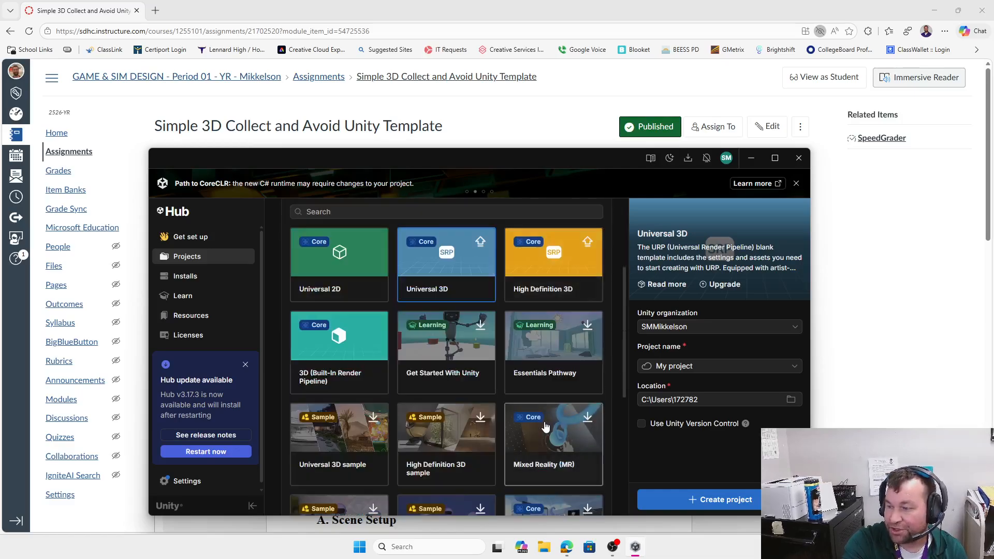
scroll(538, 414, "up", 3)
left_click(364, 345)
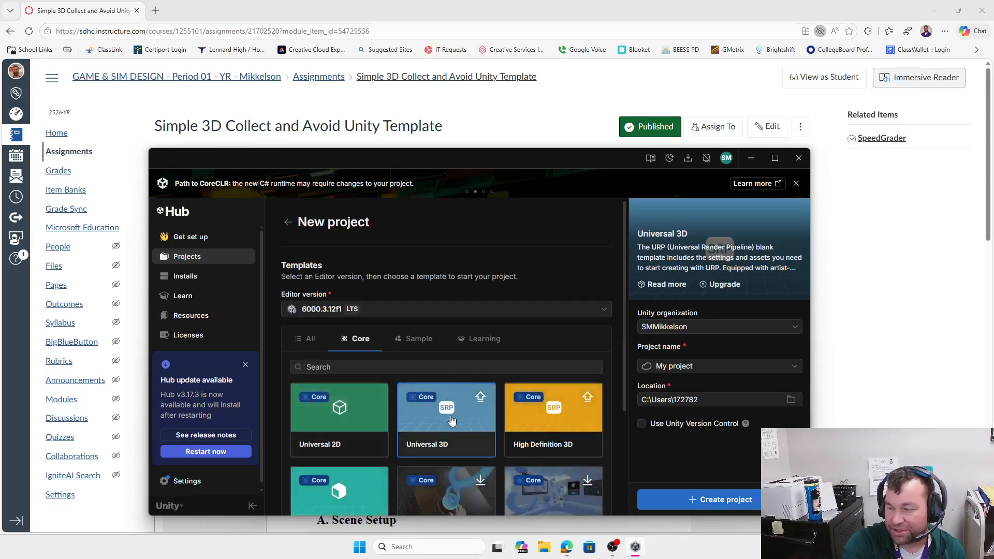
left_click(420, 343)
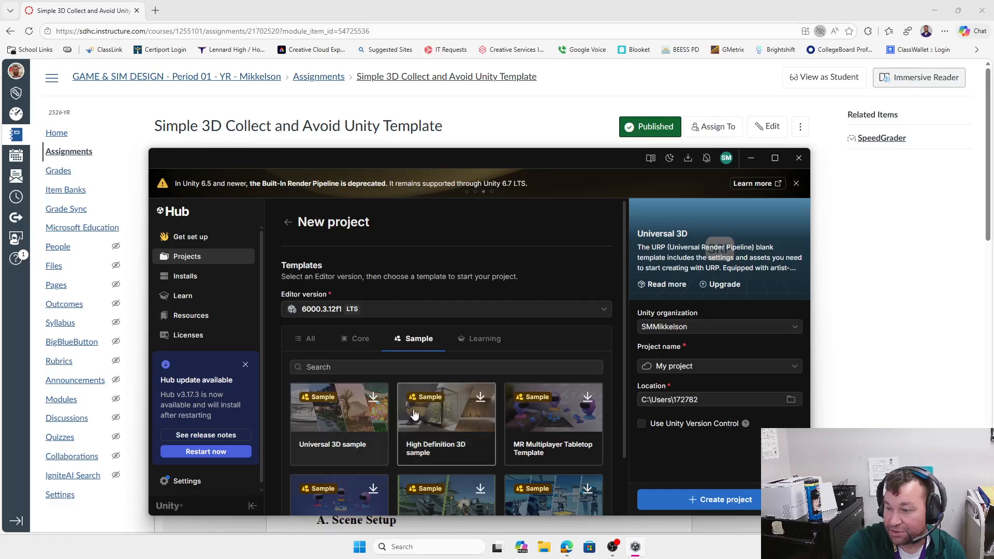
left_click(484, 346)
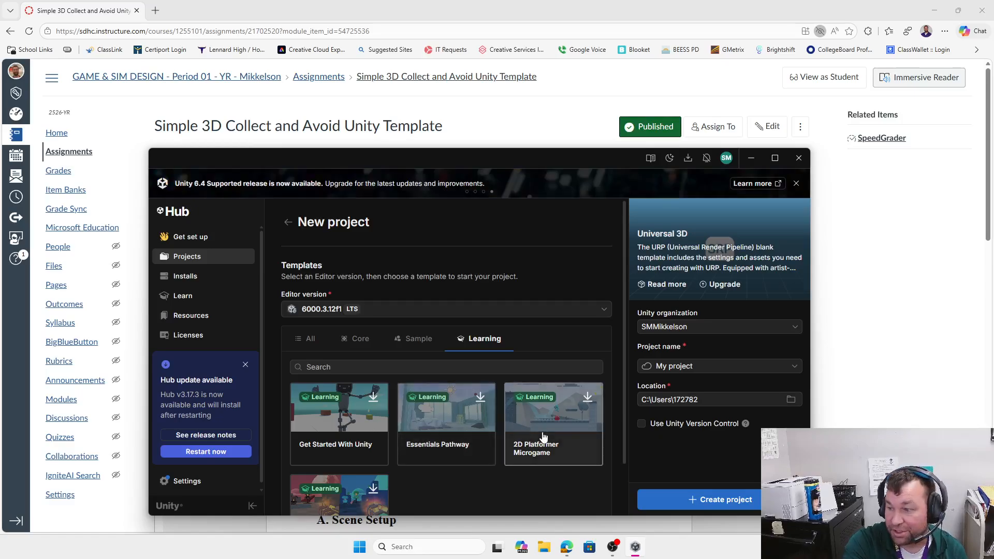
scroll(538, 438, "down", 1)
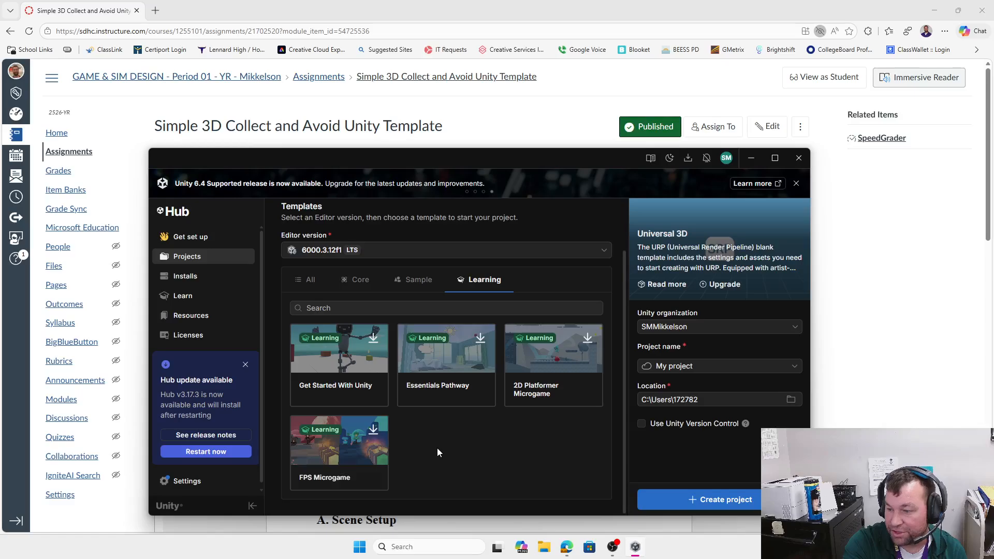
scroll(437, 449, "up", 1)
left_click(357, 338)
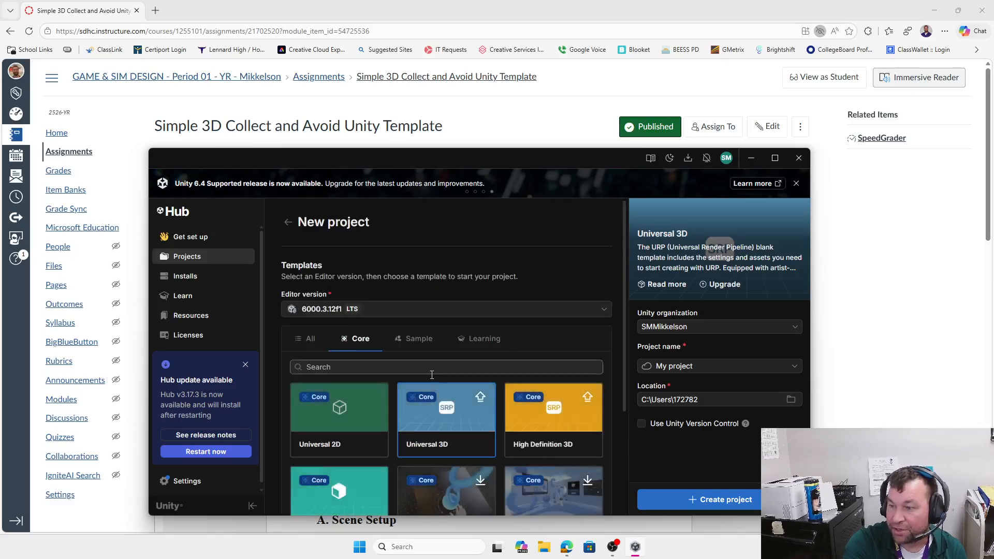
scroll(438, 405, "down", 3)
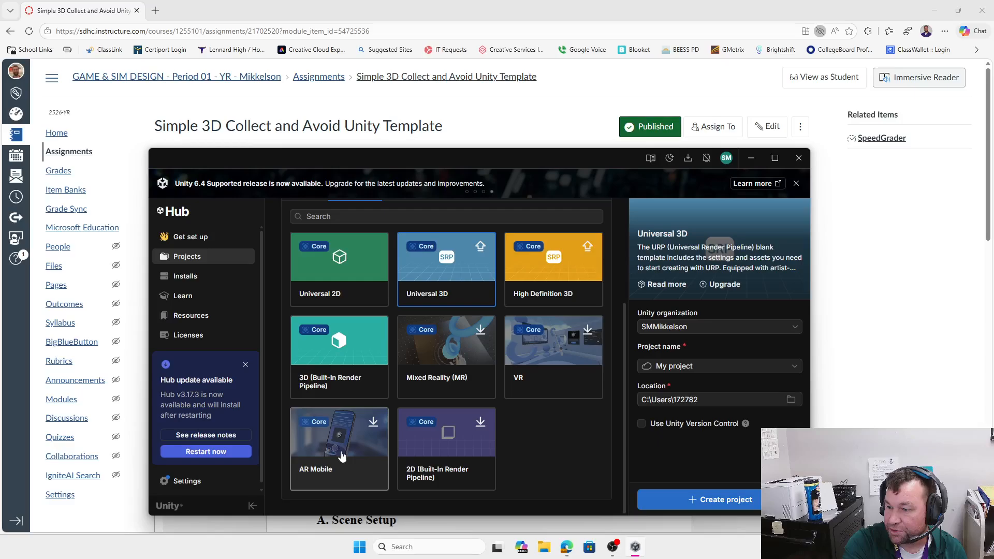
left_click(343, 358)
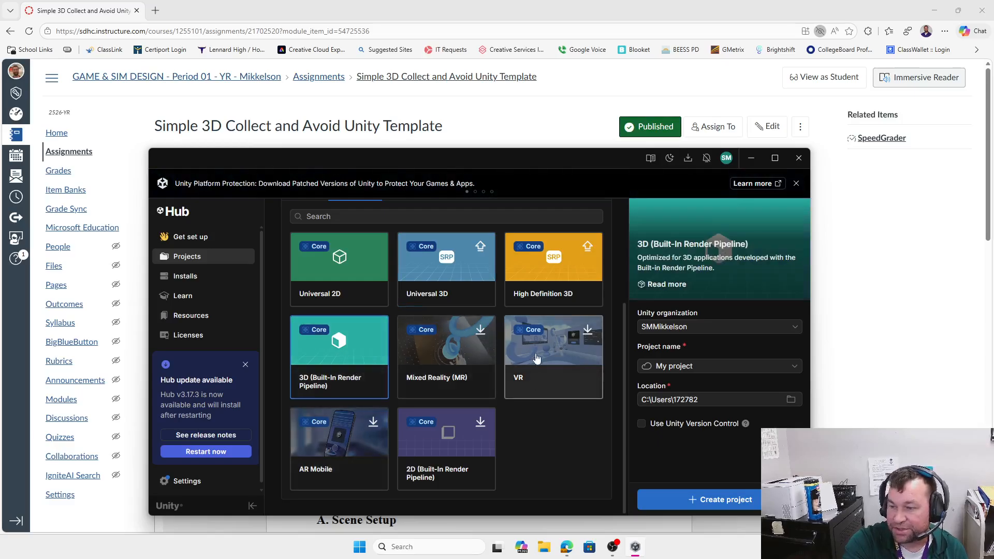
Step: Name the project CollectibleDemo and create it
double_click(709, 366)
triple_click(710, 367)
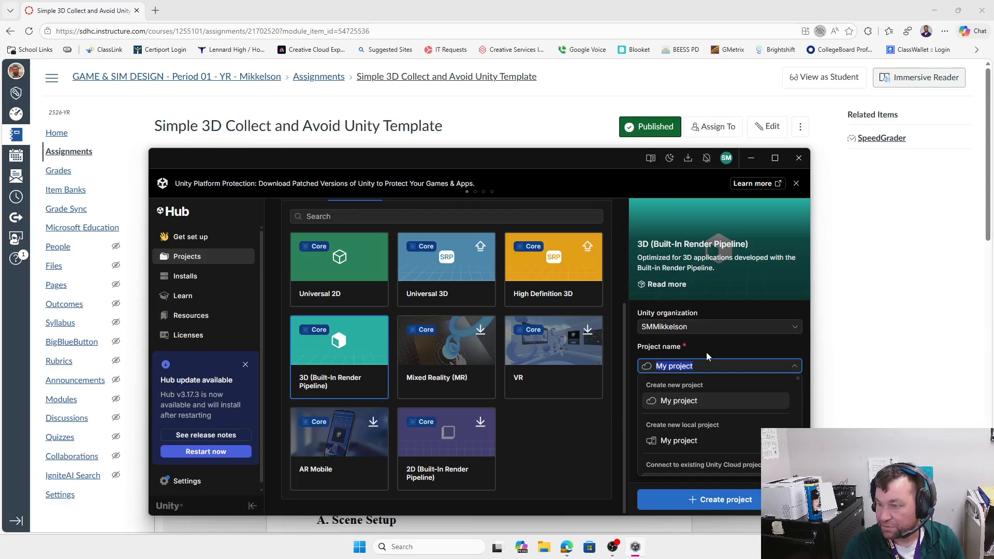
type("Collectibl")
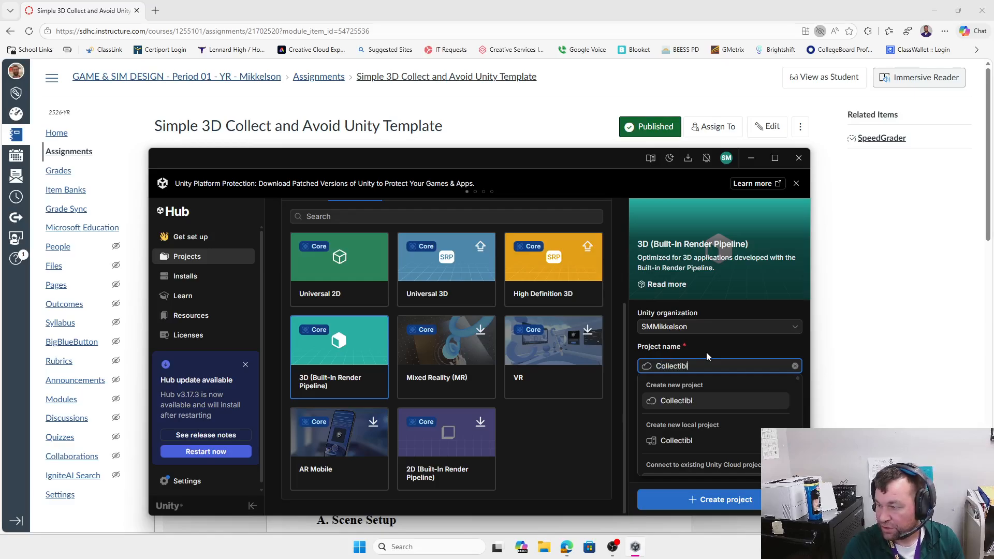
type("eDemo")
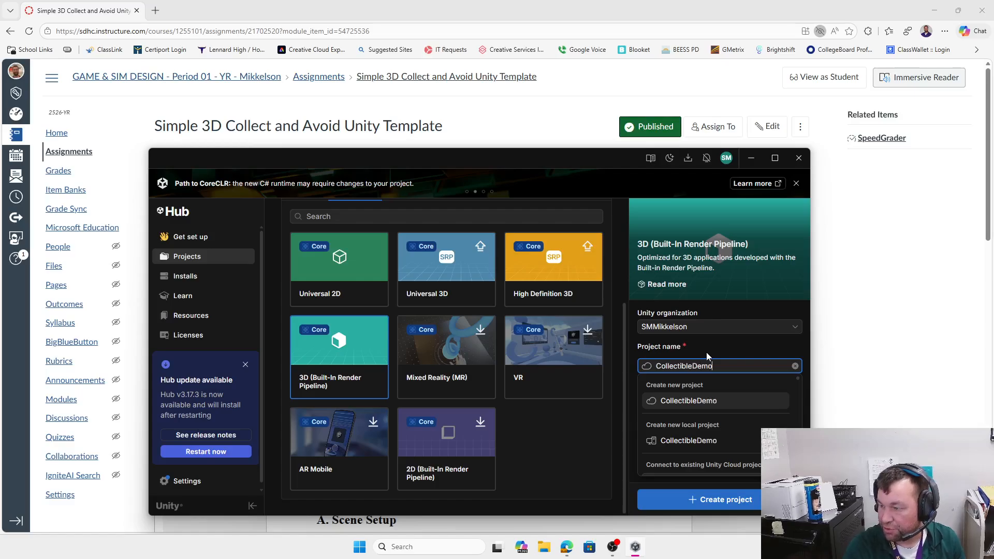
left_click(700, 343)
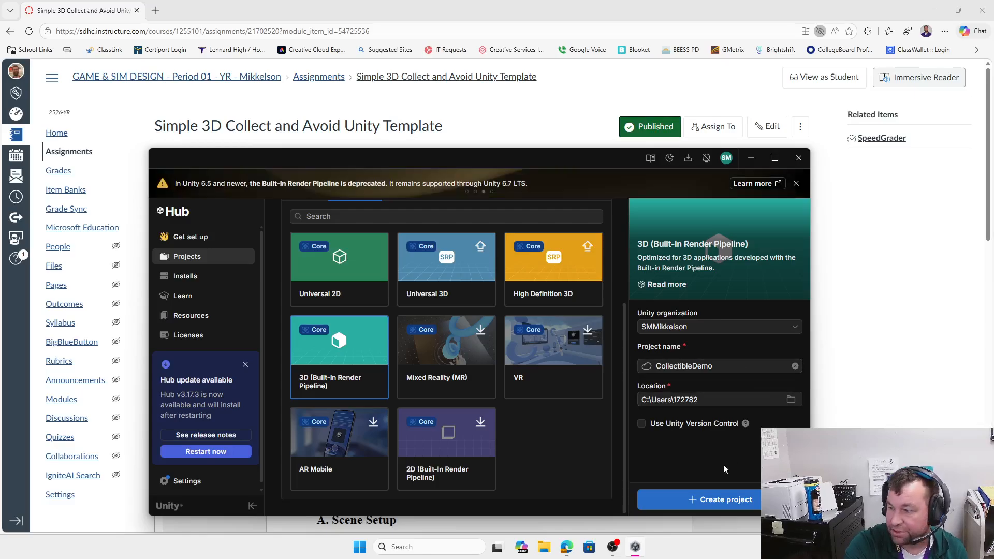
left_click(723, 499)
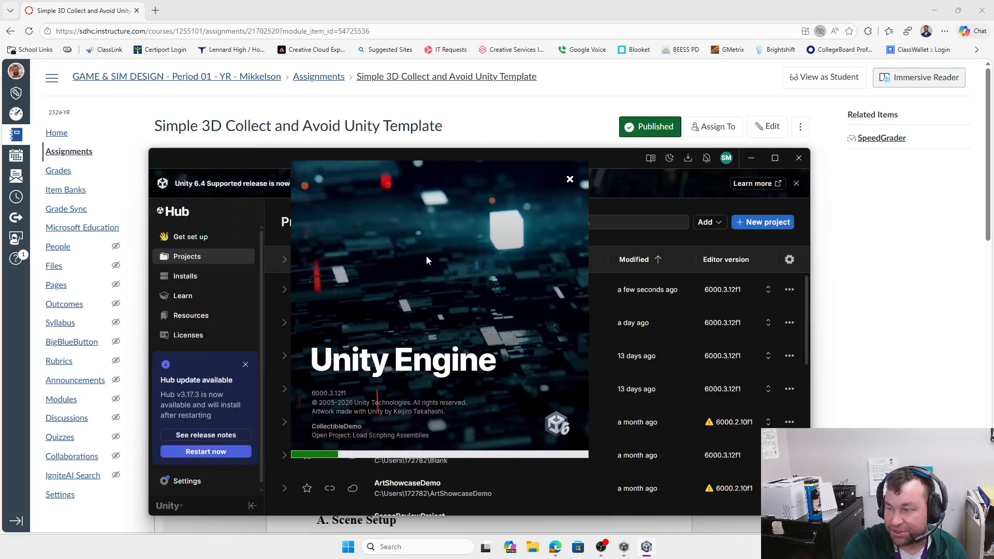
Step: Once the editor loads, check the Scenes folder holds SampleScene, then return to Assets
left_click_drag(441, 242, 257, 163)
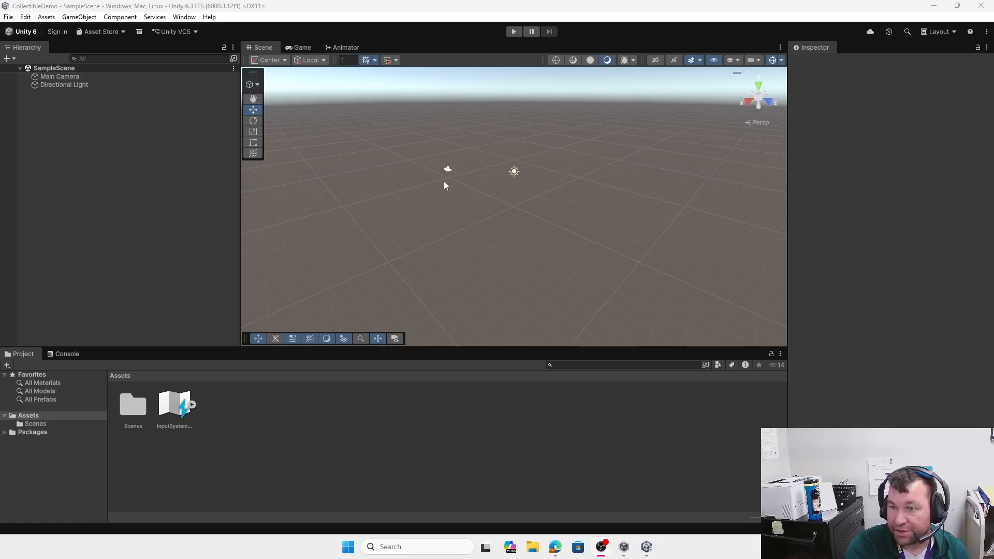
double_click(131, 408)
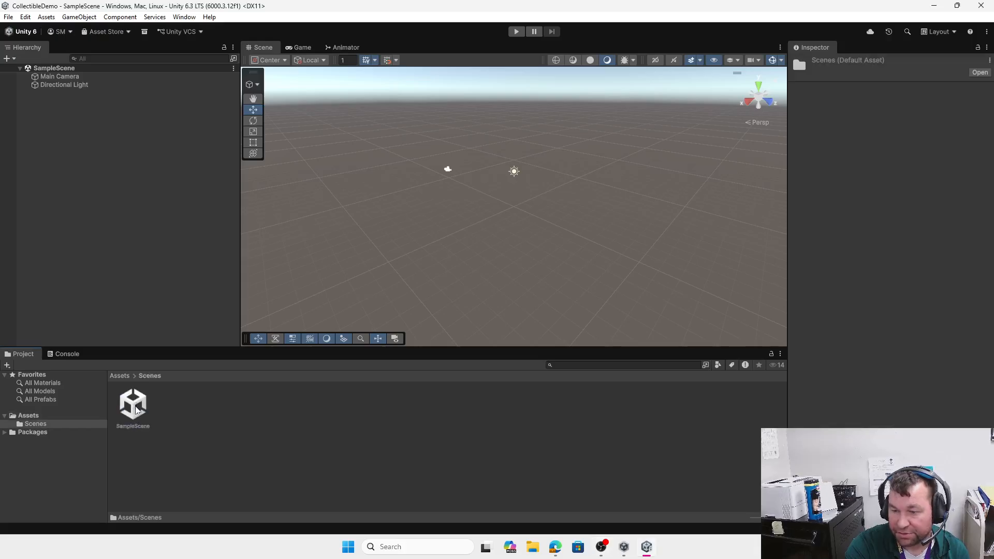
left_click(119, 375)
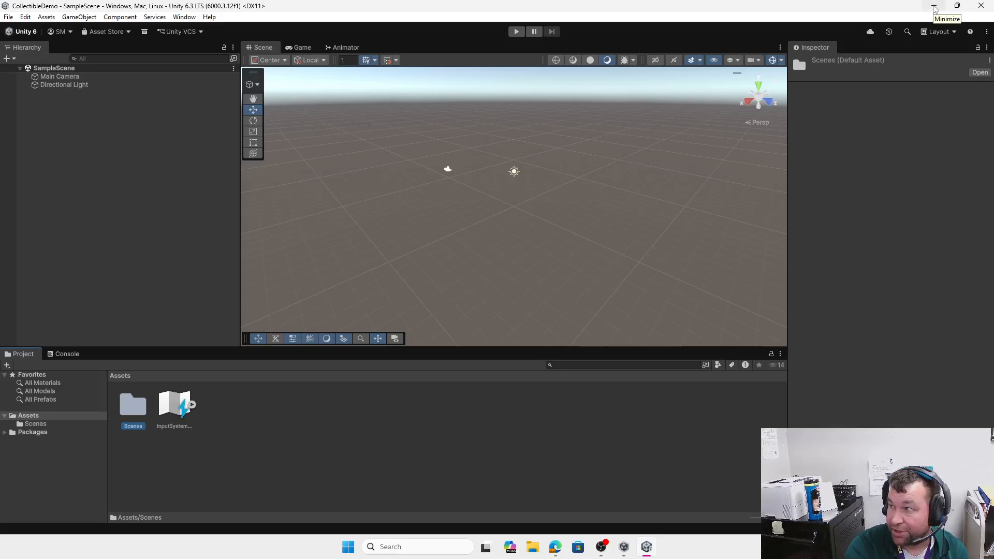
Step: Minimize Unity and download Collect and Avoid Template.unitypackage from the Canvas assignment page
left_click(934, 9)
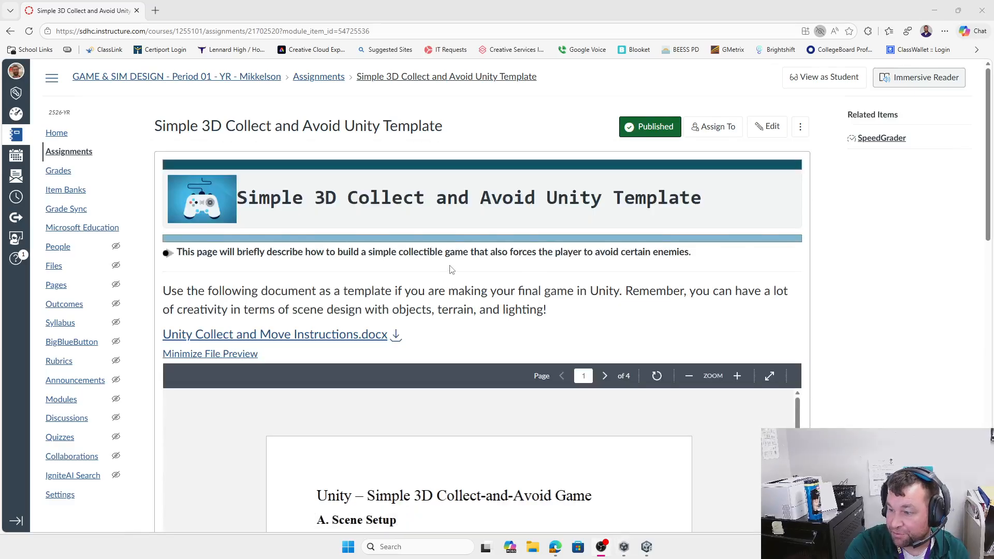
scroll(450, 266, "down", 1)
scroll(506, 420, "down", 5)
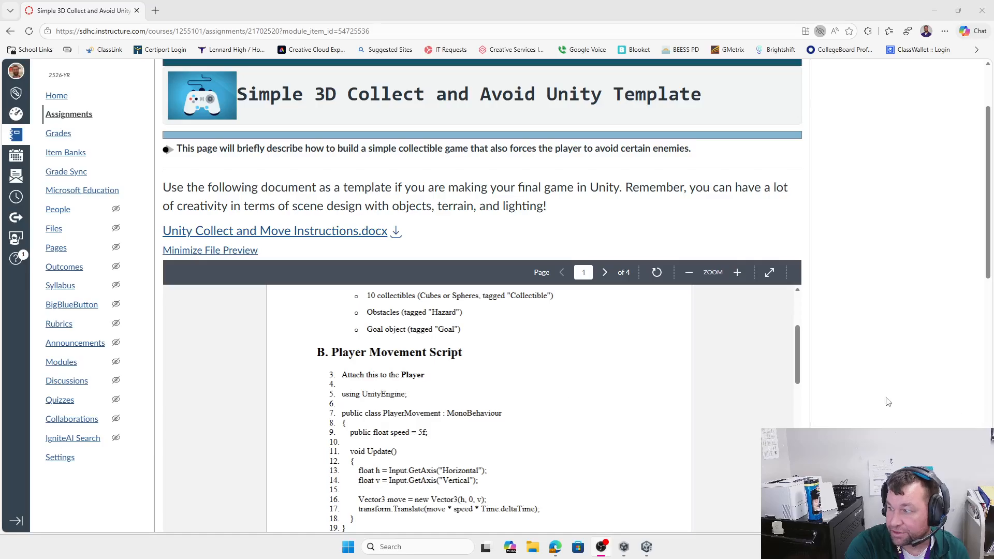
scroll(888, 402, "down", 10)
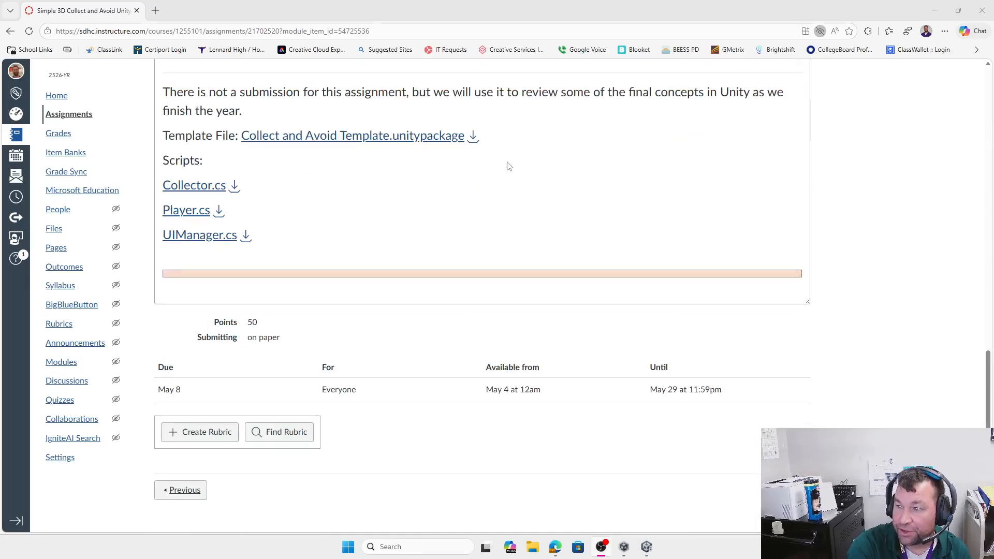
left_click(474, 139)
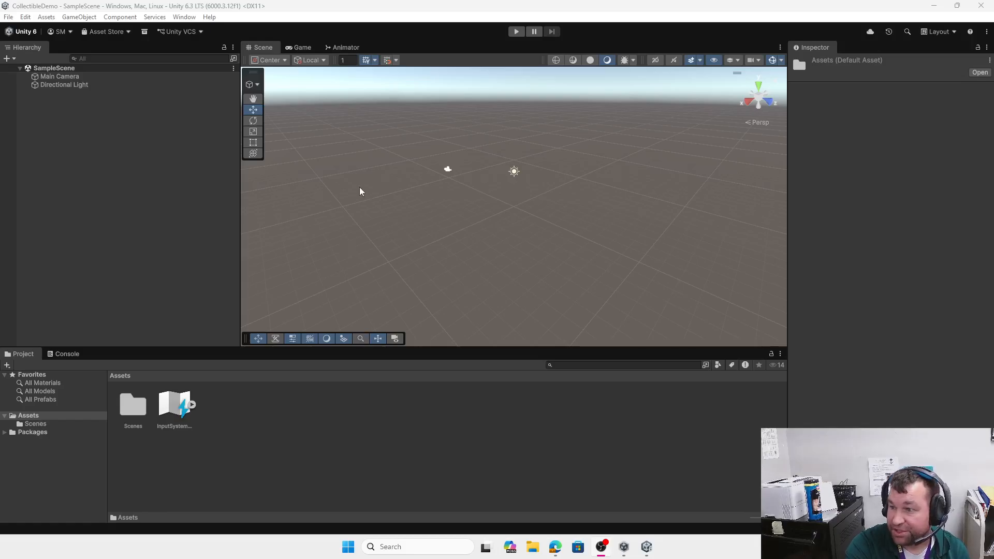
Step: Import Collect and Avoid Template.unitypackage from Downloads as a custom package, then reload the scene
right_click(259, 428)
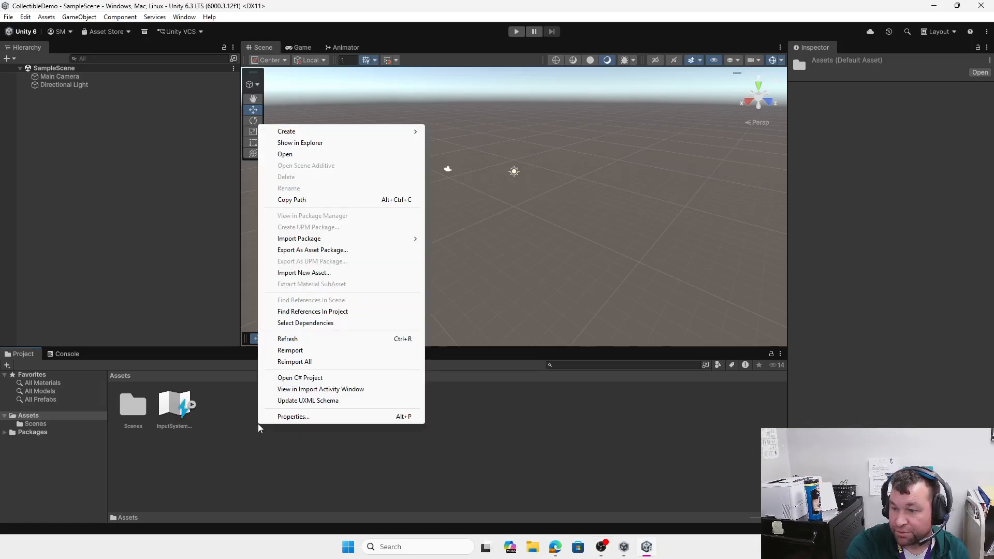
mouse_move(314, 241)
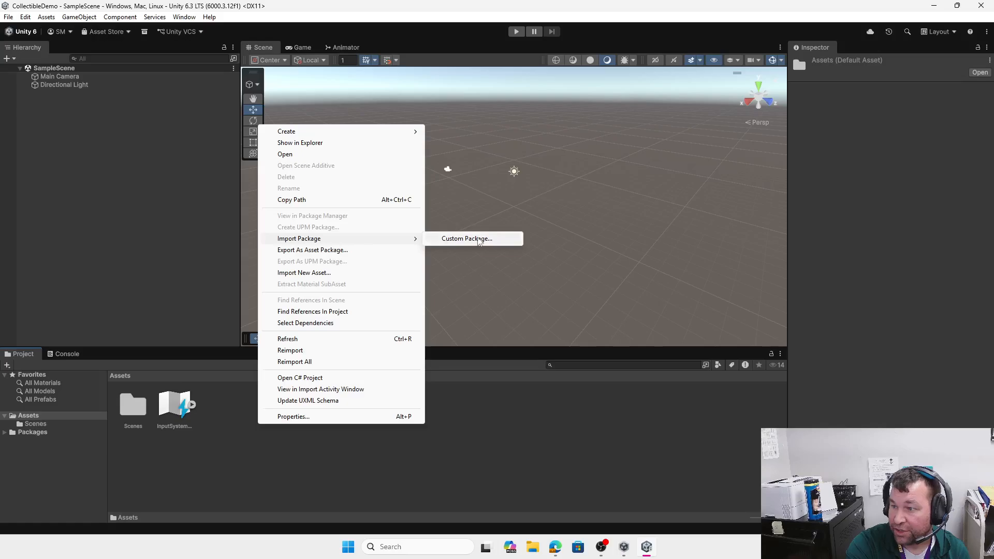
left_click(480, 240)
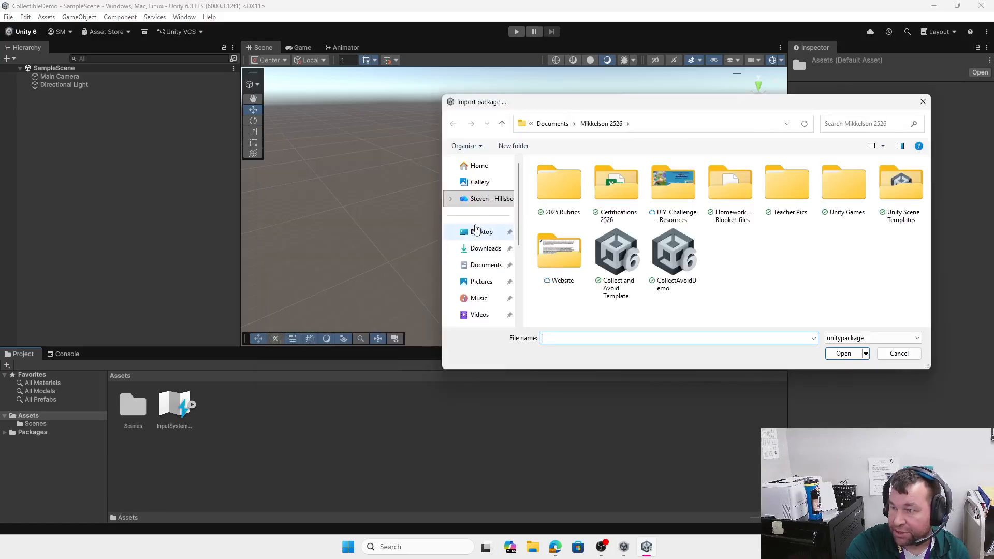
left_click(485, 252)
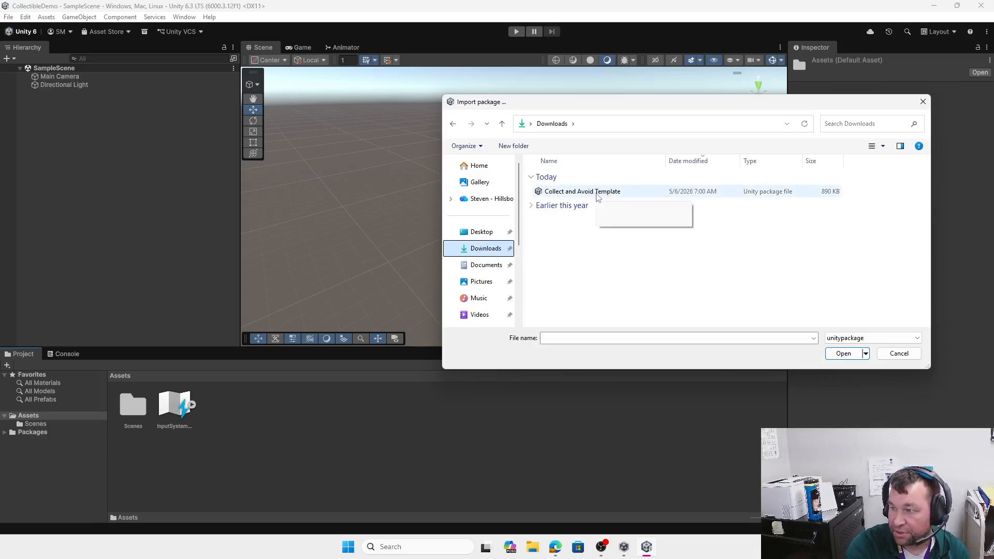
double_click(598, 193)
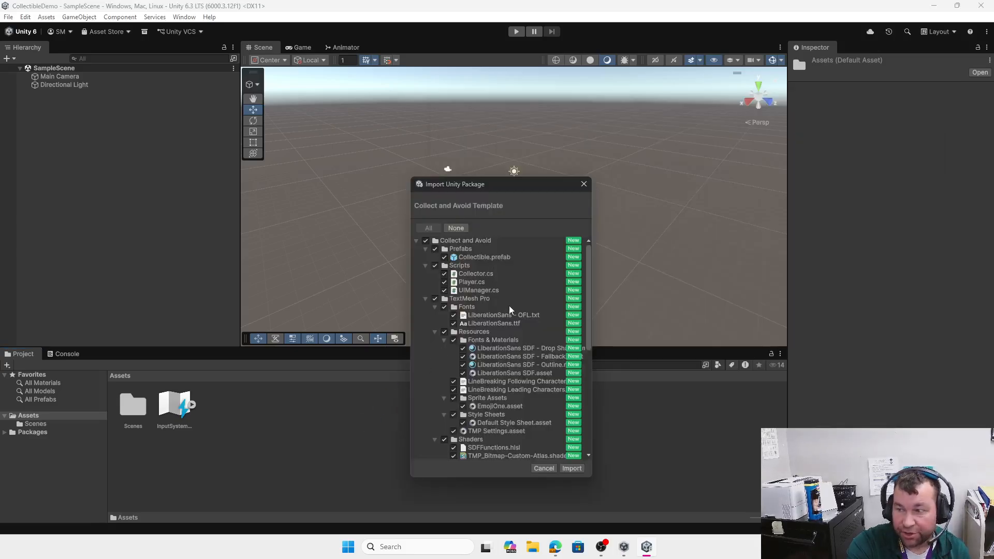
scroll(501, 332, "down", 5)
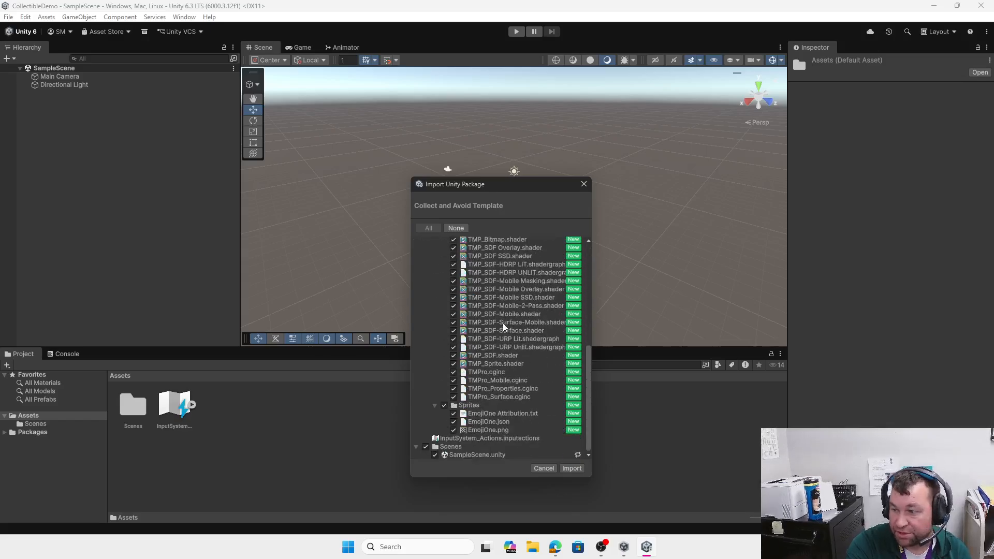
left_click(572, 468)
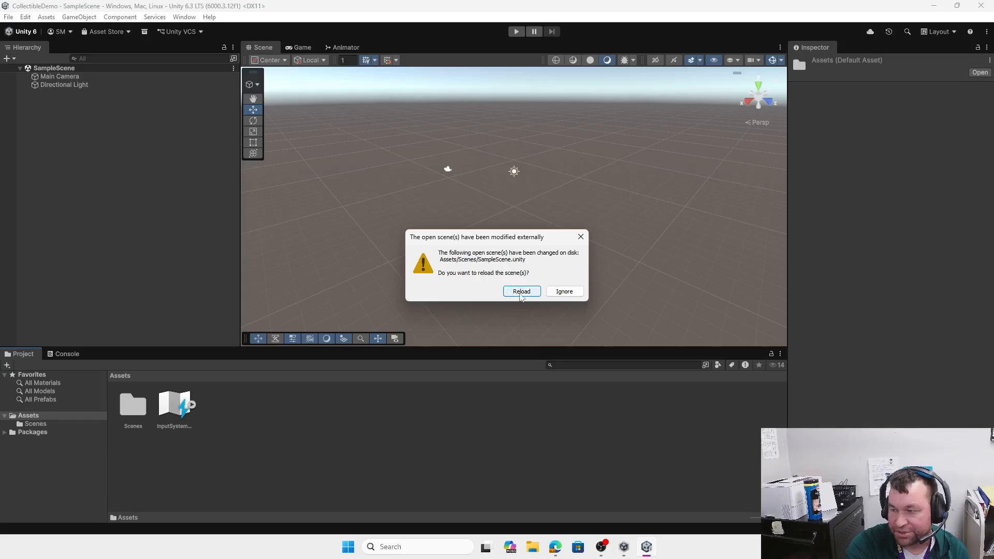
left_click(522, 291)
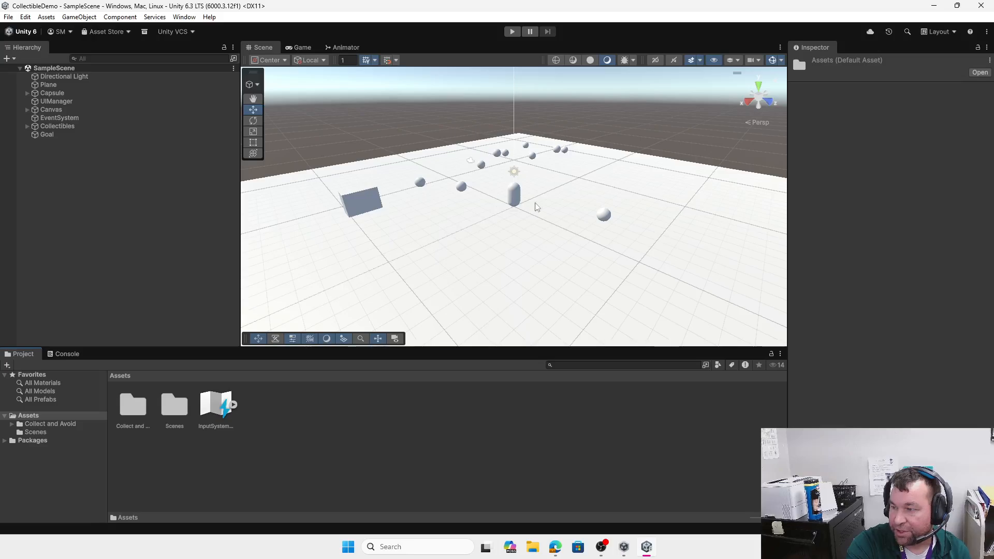
Step: Orbit, zoom and pan the Scene view to take in the whole plane and capsule
scroll(483, 235, "down", 5)
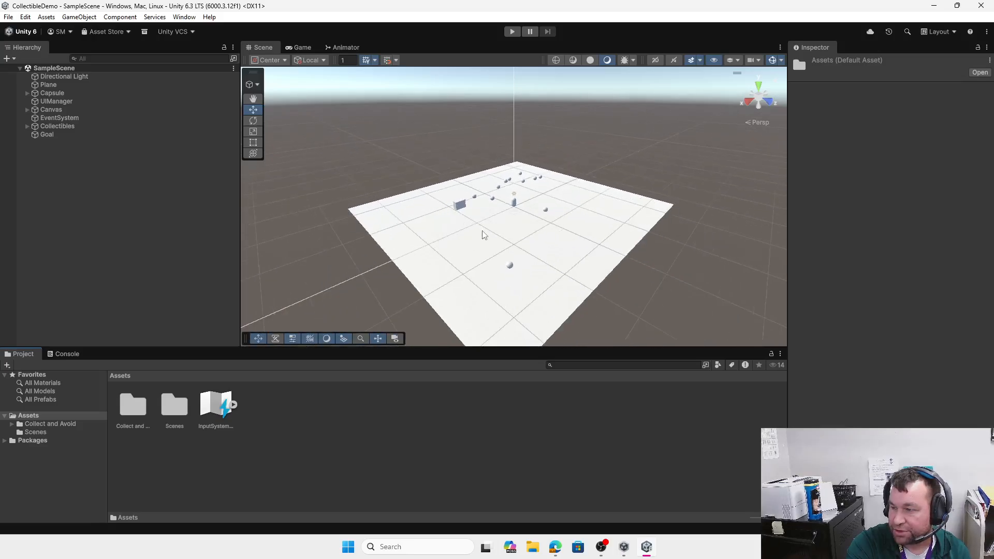
scroll(490, 245, "up", 2)
scroll(490, 243, "up", 2)
scroll(515, 217, "up", 1)
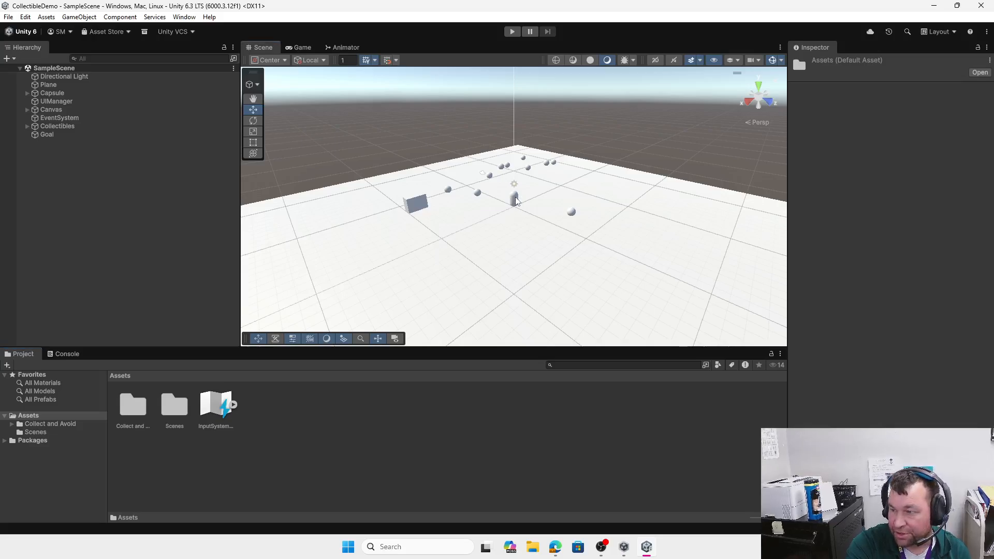
left_click(516, 200)
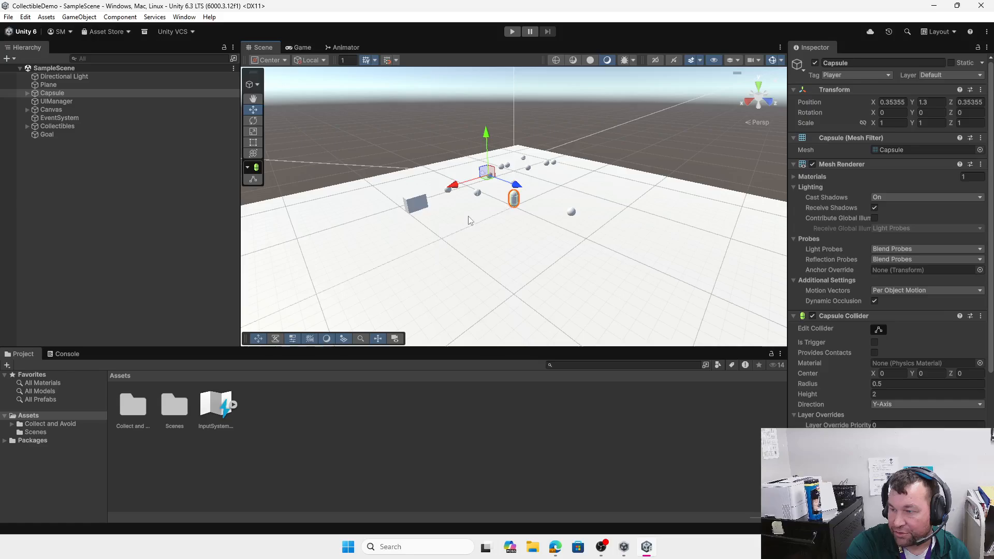
right_click_drag(482, 219, 591, 221)
scroll(594, 222, "down", 5)
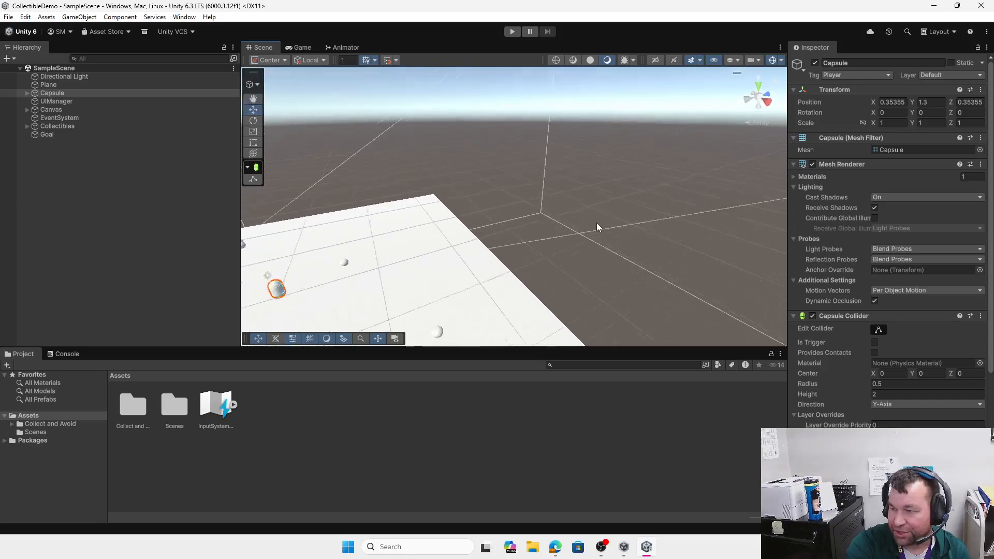
right_click_drag(448, 249, 562, 221)
scroll(373, 254, "down", 10)
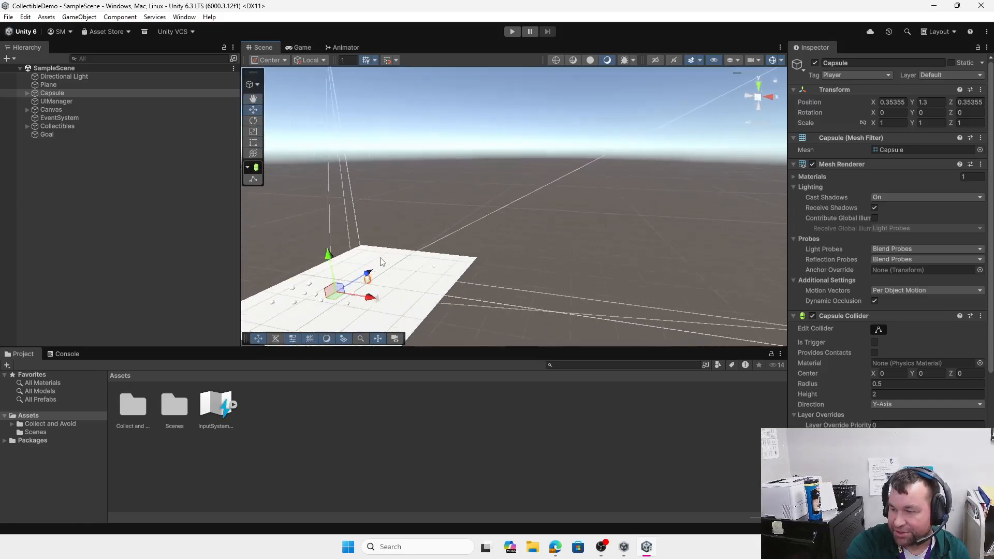
middle_click_drag(447, 255, 489, 264)
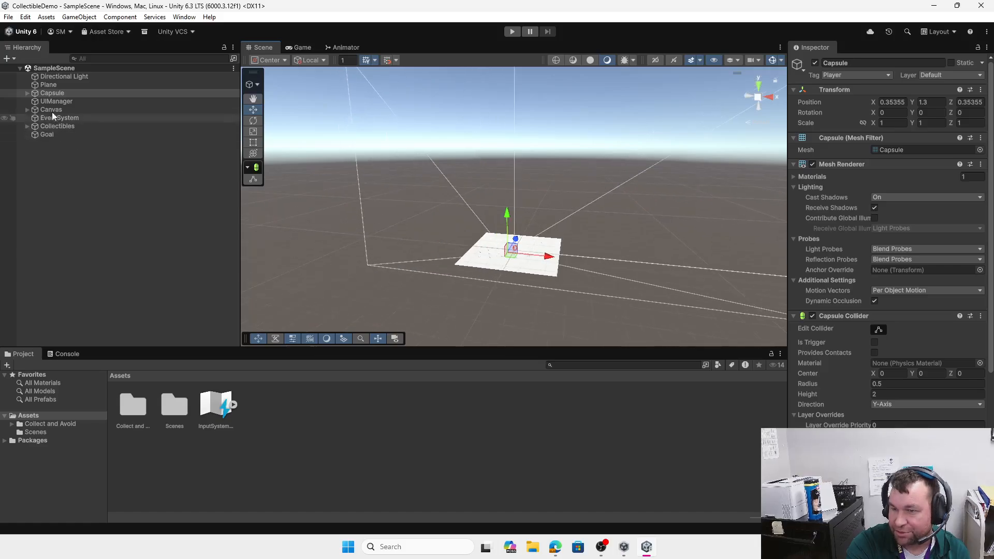
Step: Frame the Capsule, then switch to the Game view with the Collected: label
double_click(57, 92)
scroll(491, 234, "up", 3)
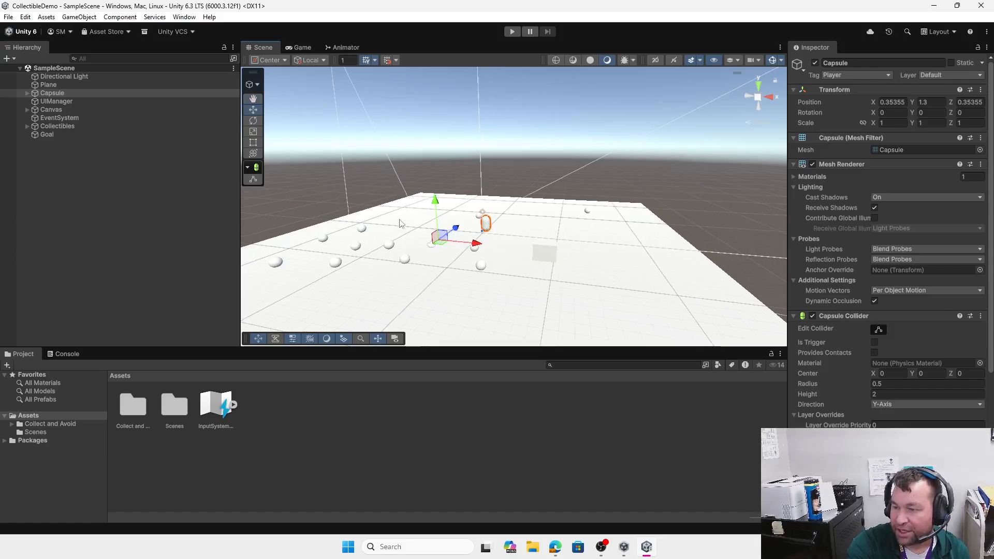
left_click(303, 47)
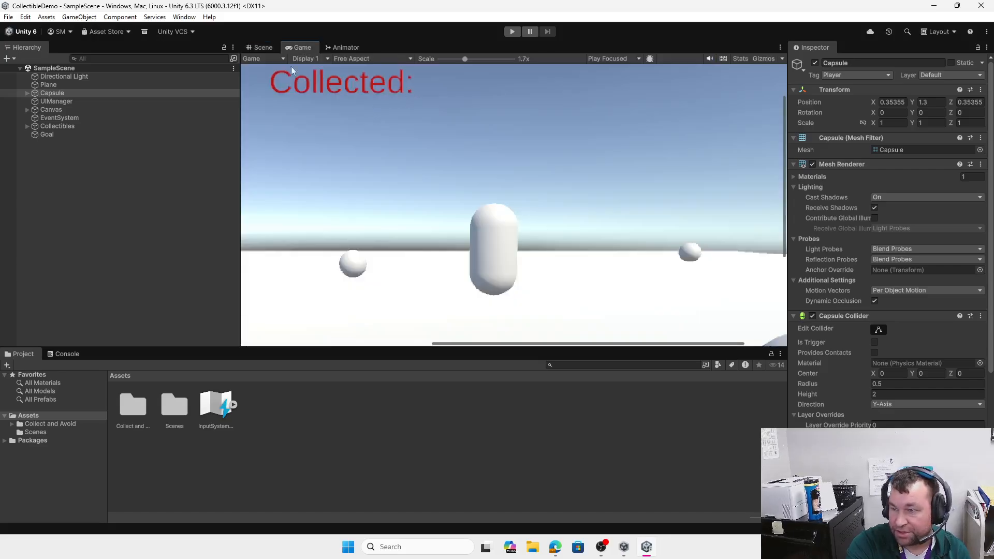
Step: Playtest the game, stop it after the input error, and save the scene
left_click(264, 48)
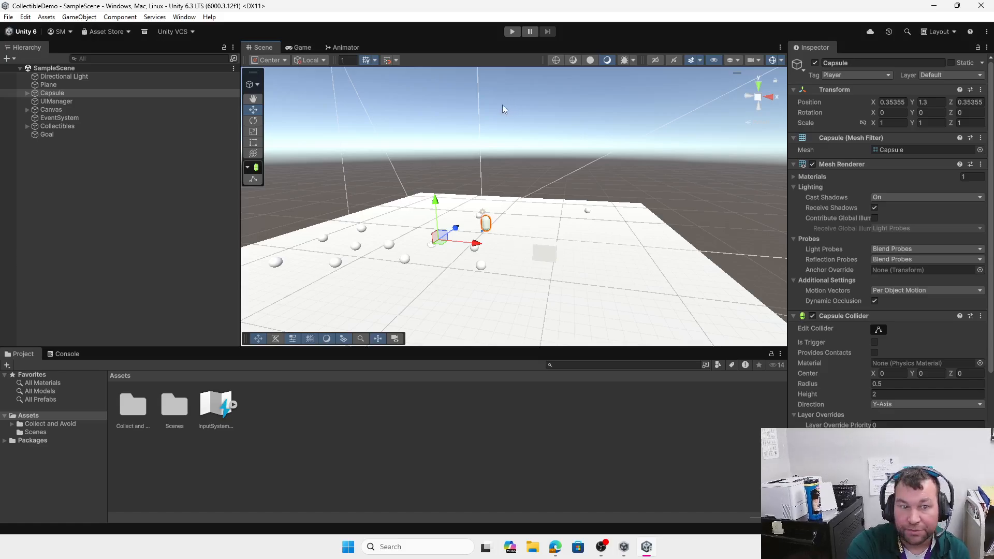
left_click(512, 31)
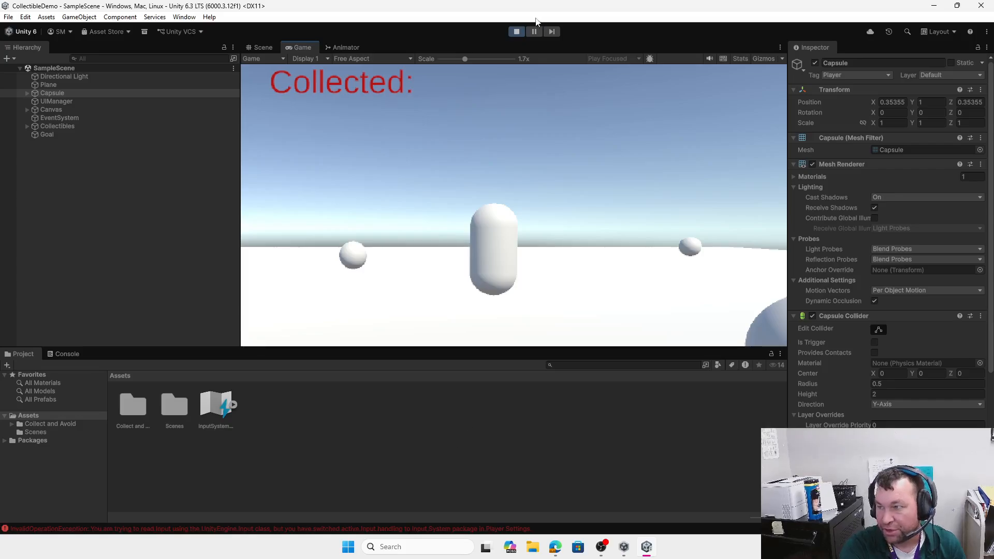
left_click(517, 31)
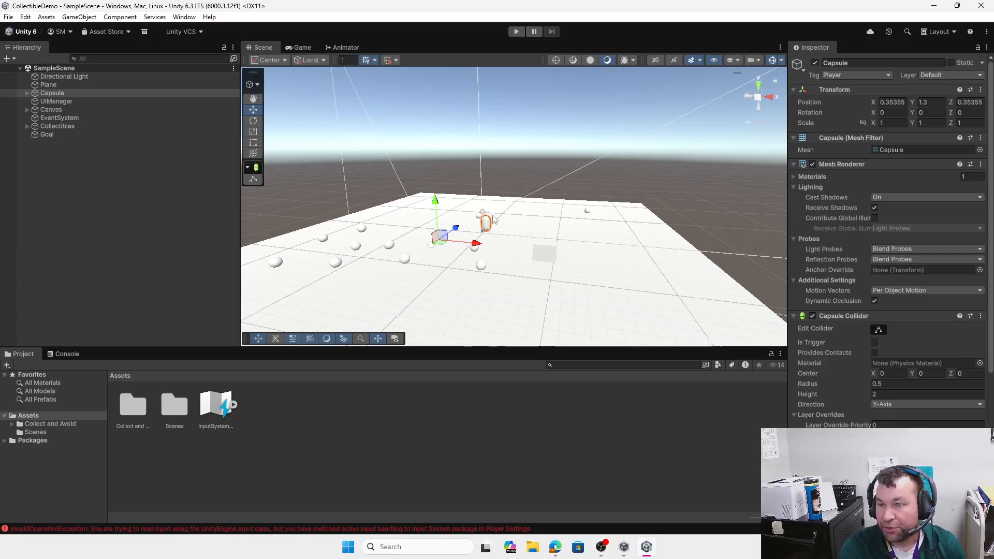
left_click(10, 18)
left_click(28, 68)
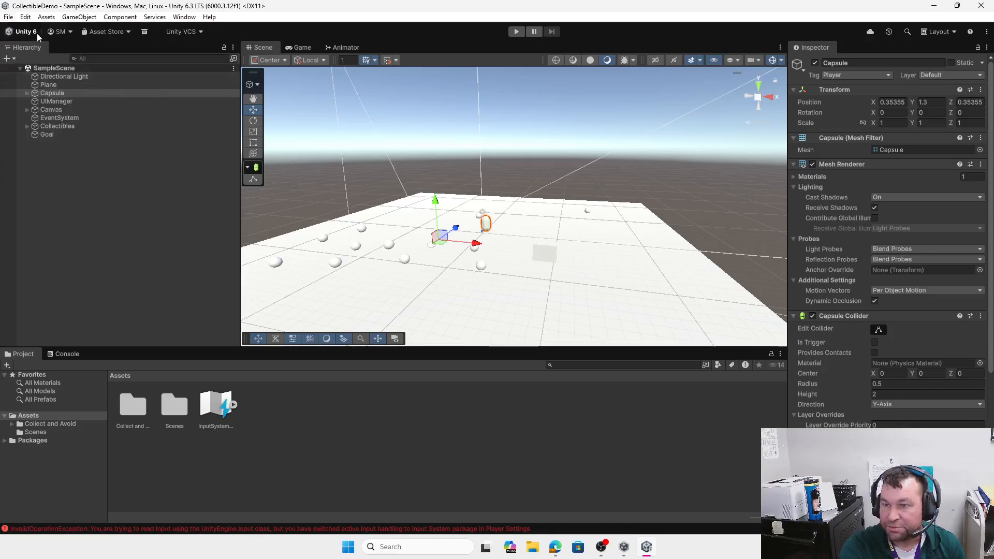
Step: Set Player Active Input Handling to Both, restart the editor, and close Project Settings
left_click(25, 17)
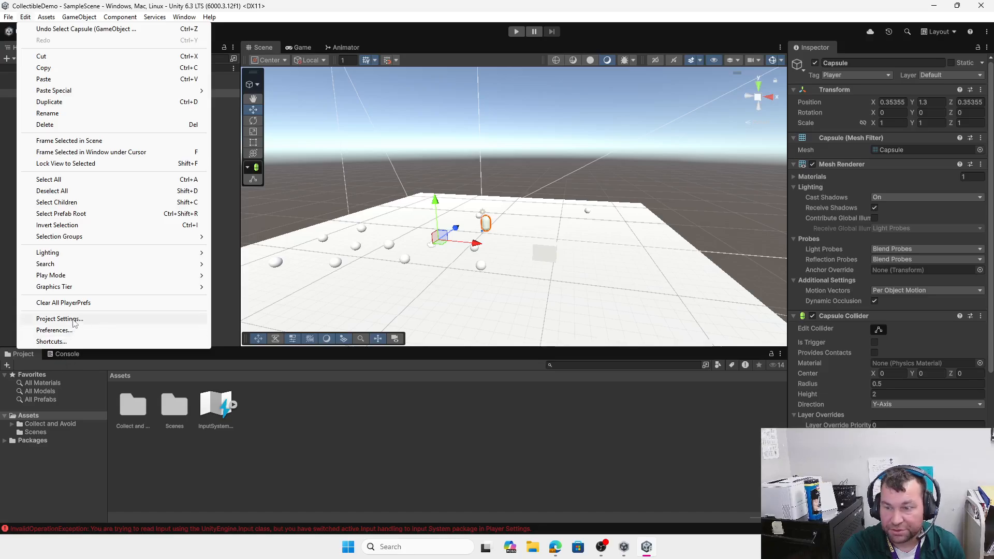
left_click(72, 319)
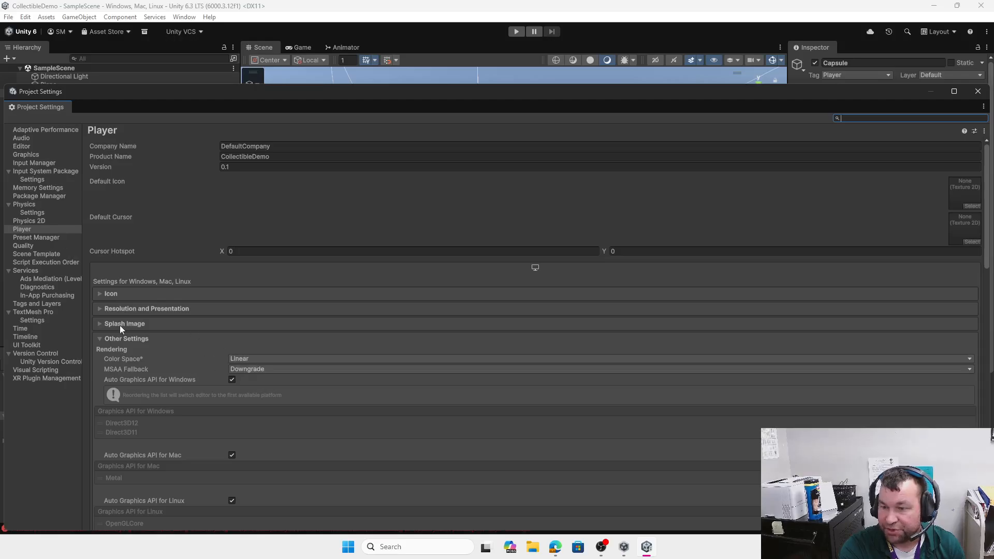
scroll(333, 382, "down", 12)
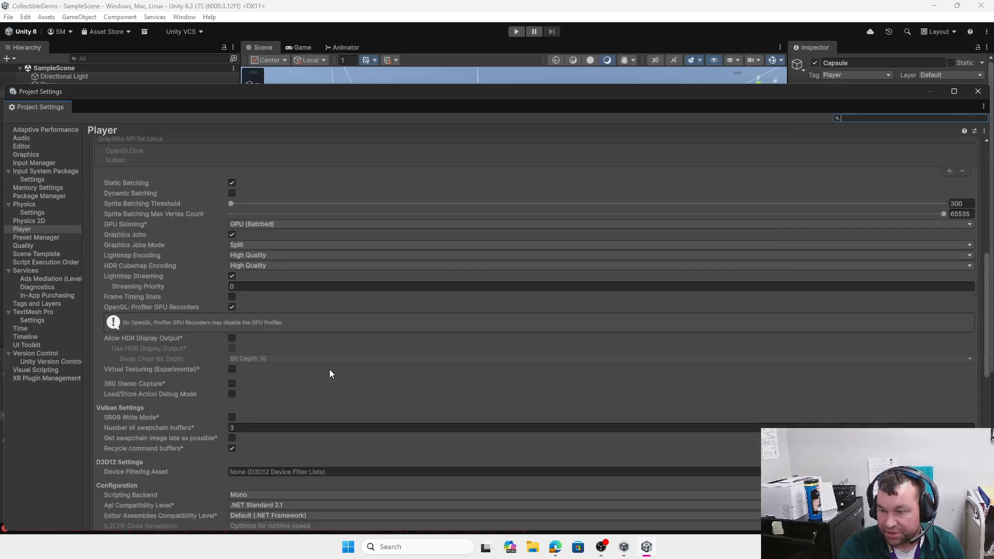
scroll(325, 462, "down", 11)
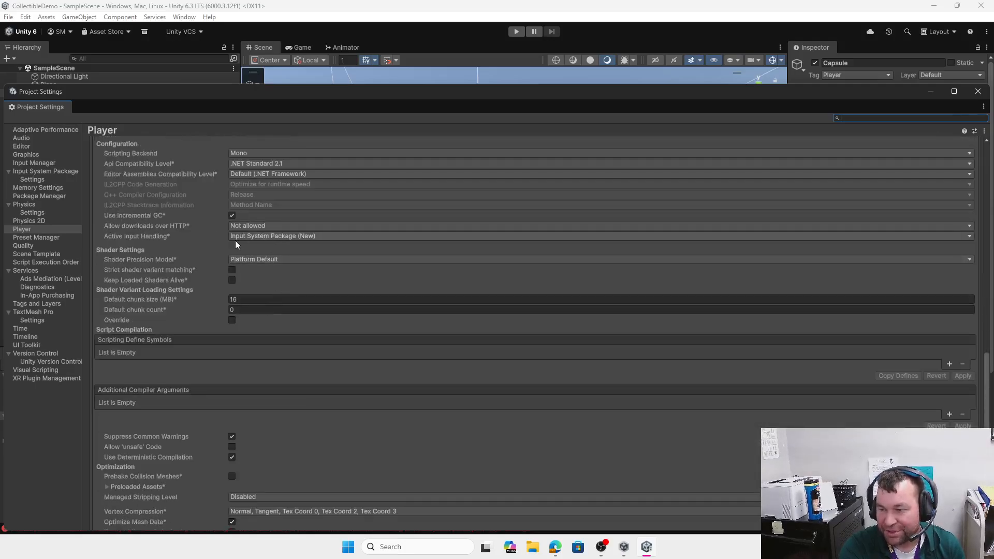
left_click(297, 237)
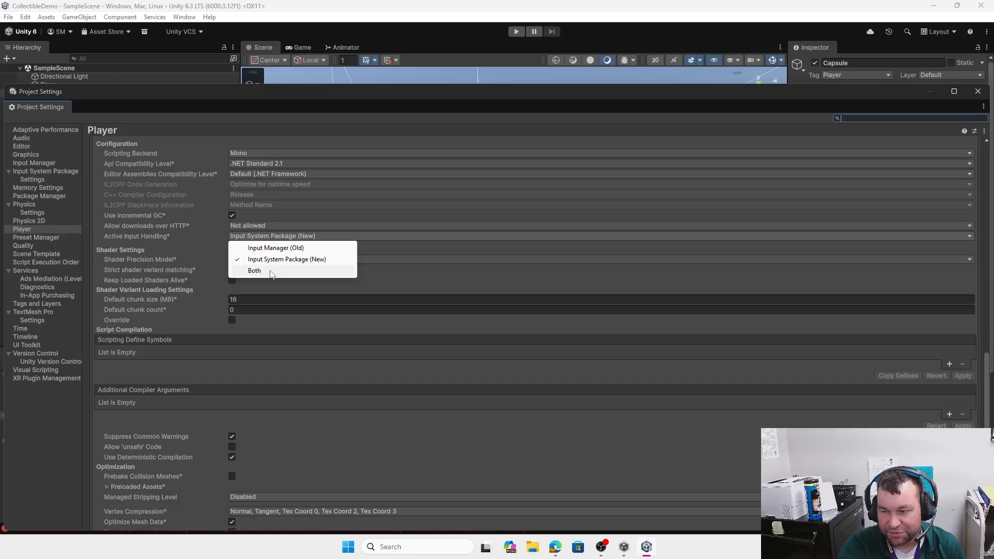
left_click(270, 271)
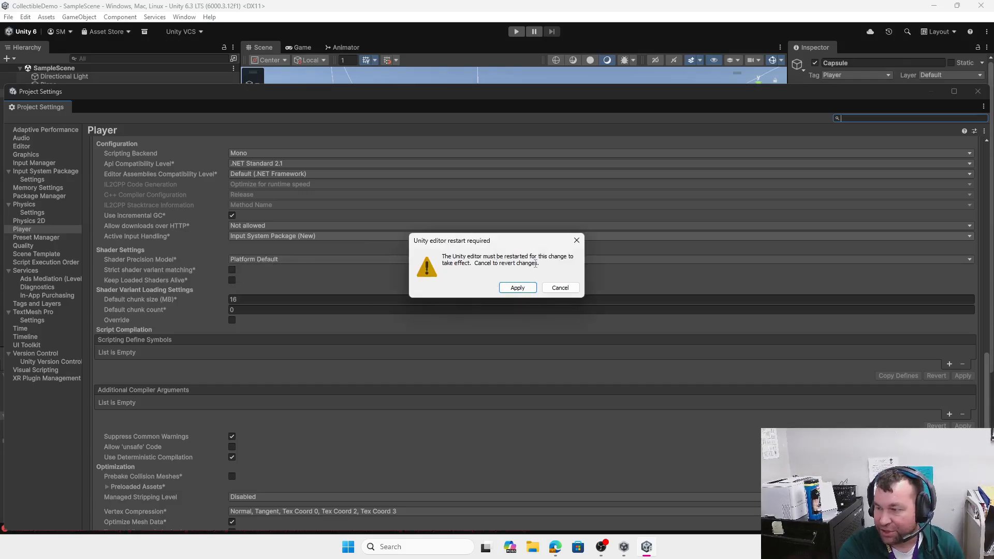
left_click(519, 288)
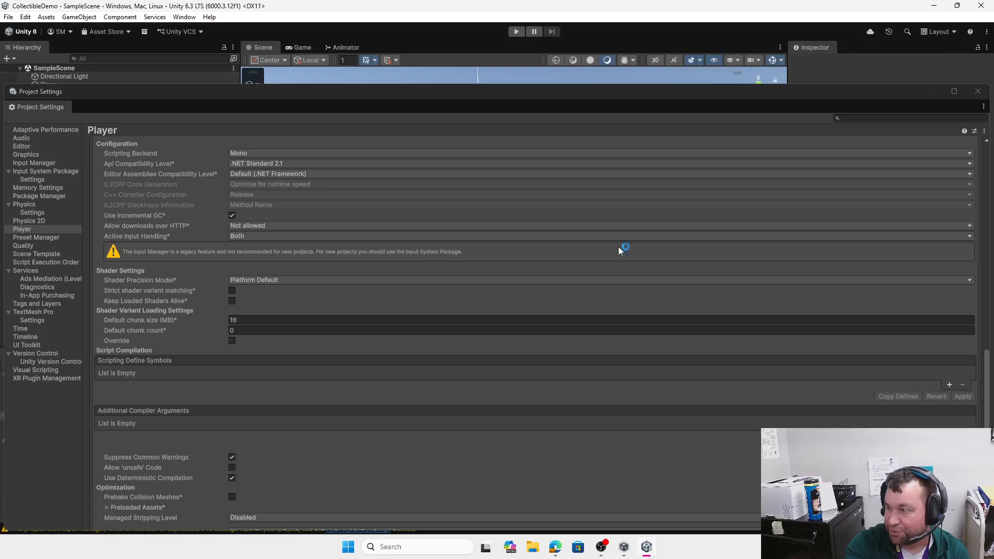
left_click(977, 93)
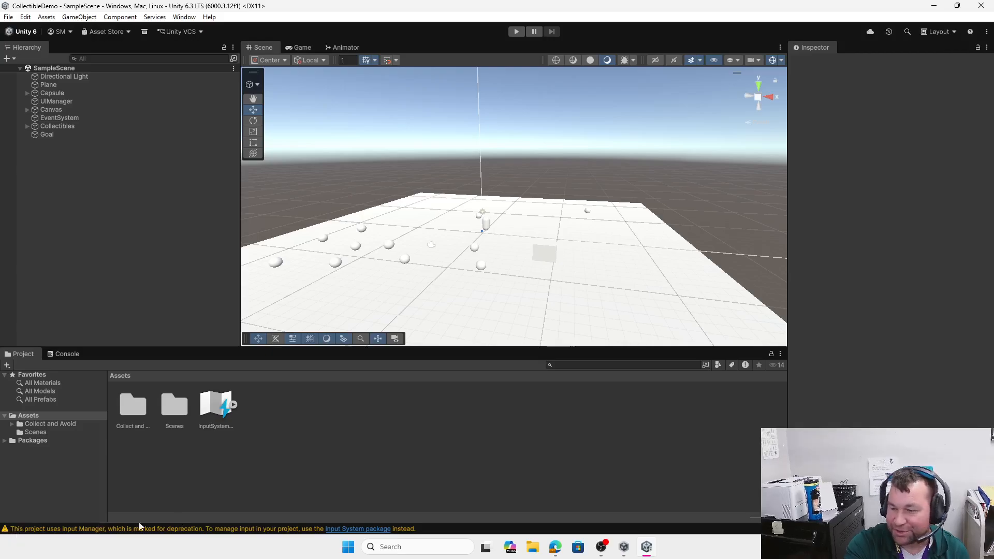
Step: Playtest with WASD, collect all 10 spheres for the You Win message, then stop Play mode
left_click(517, 32)
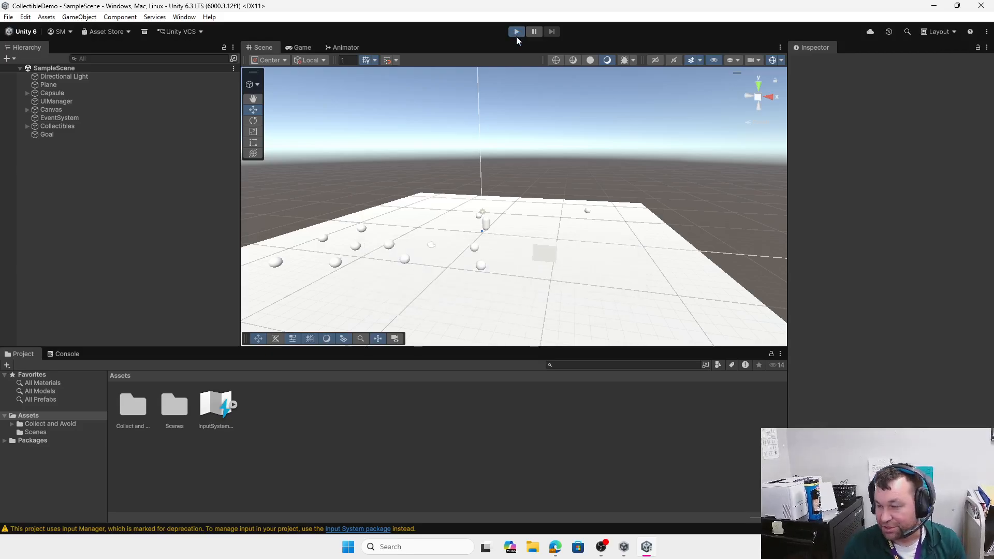
key("s")
key("d")
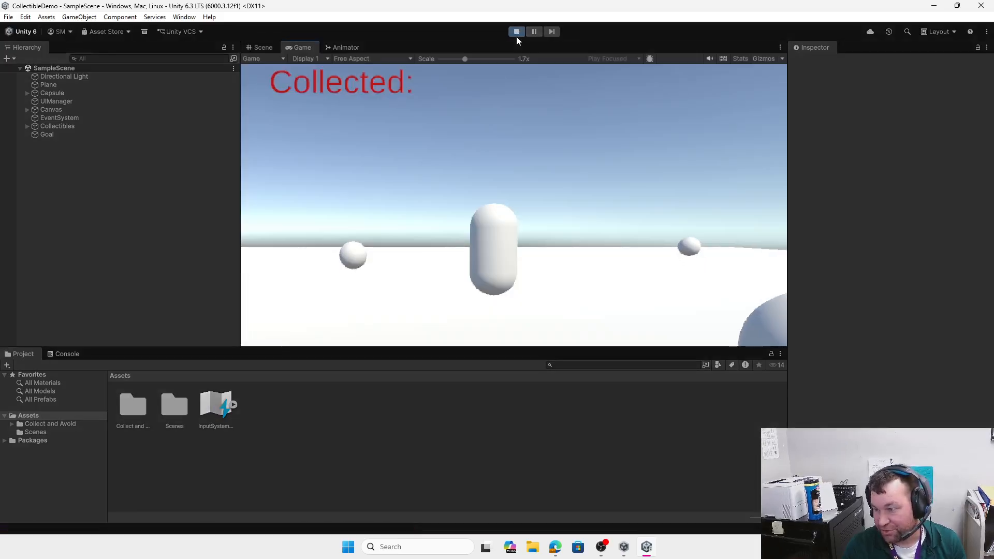
key("a")
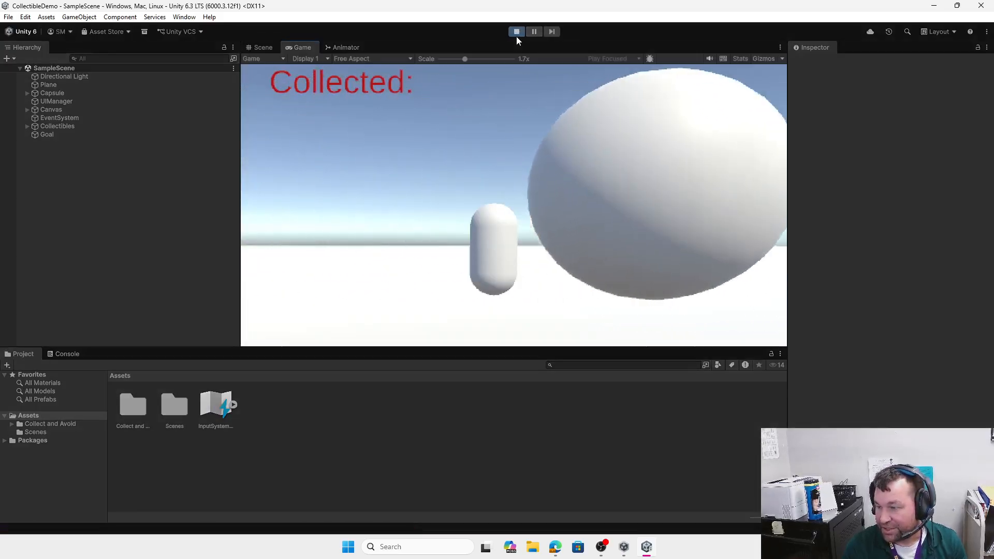
key("s")
key("d")
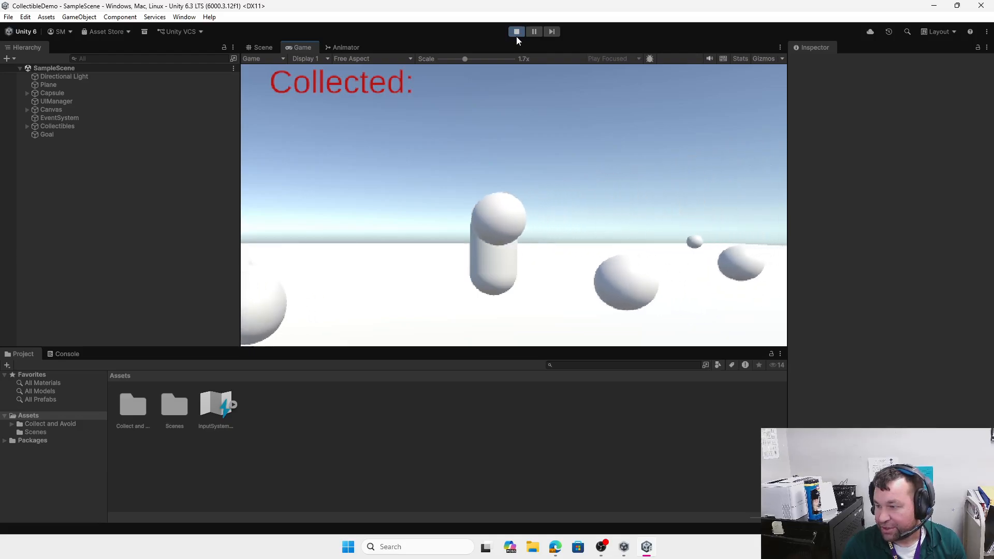
key("a")
key("a")
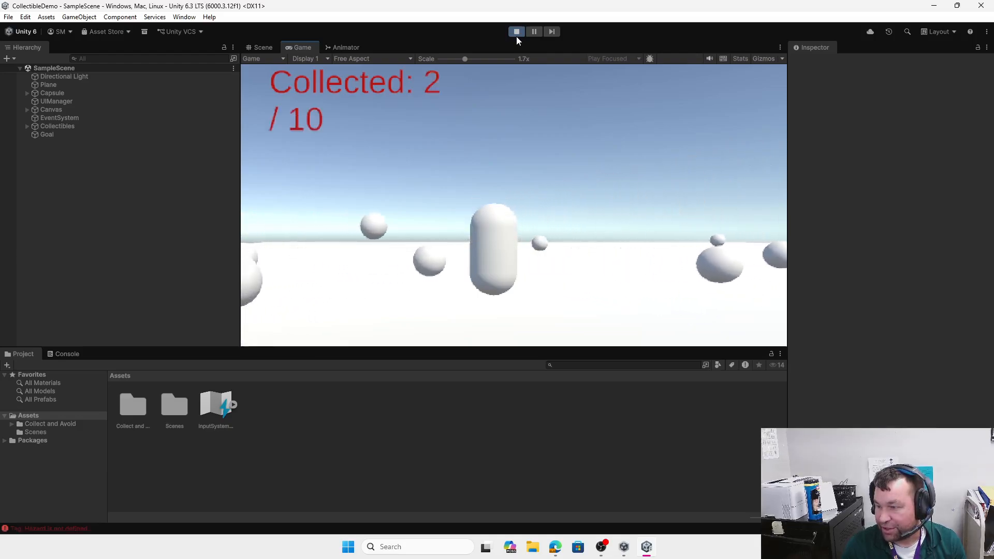
key("w")
key("a")
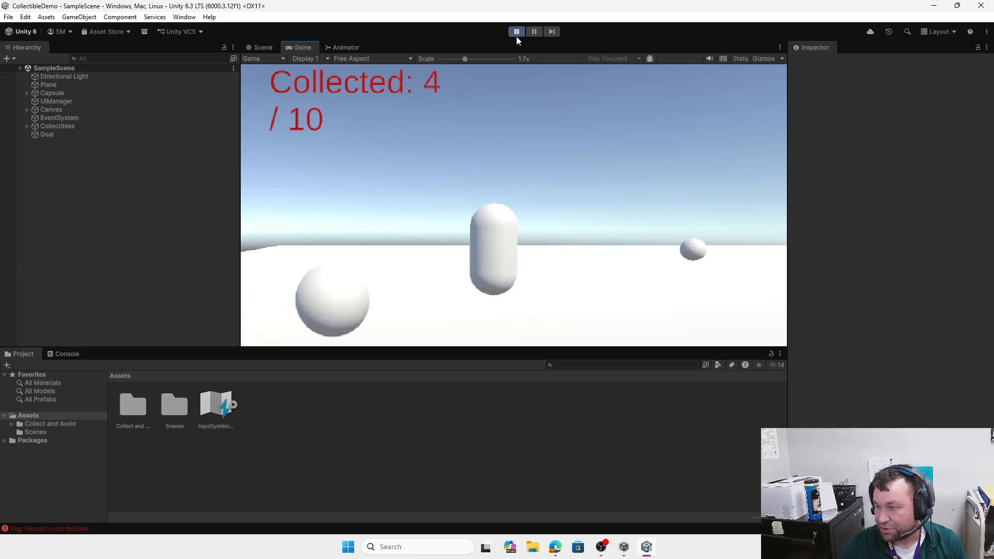
key("d")
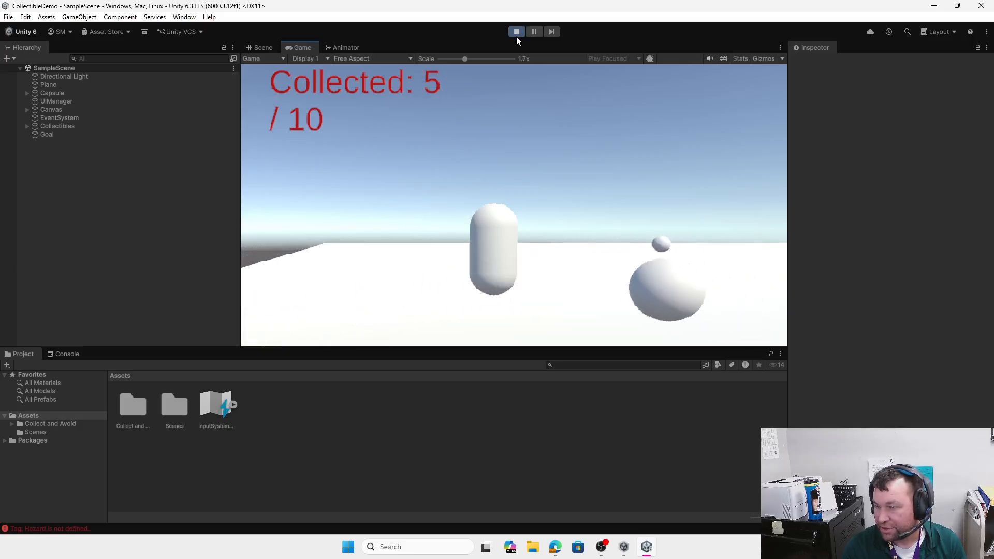
key("a")
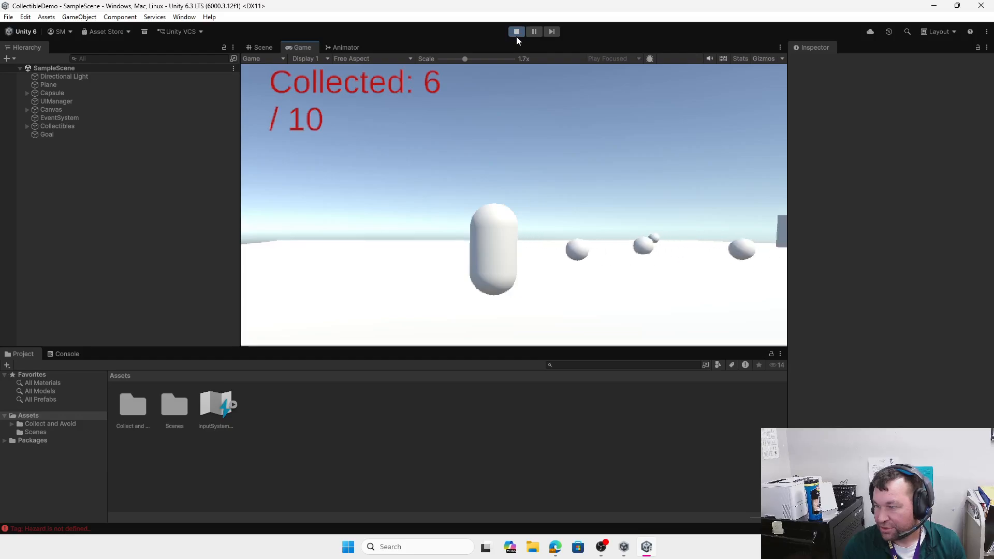
key("d")
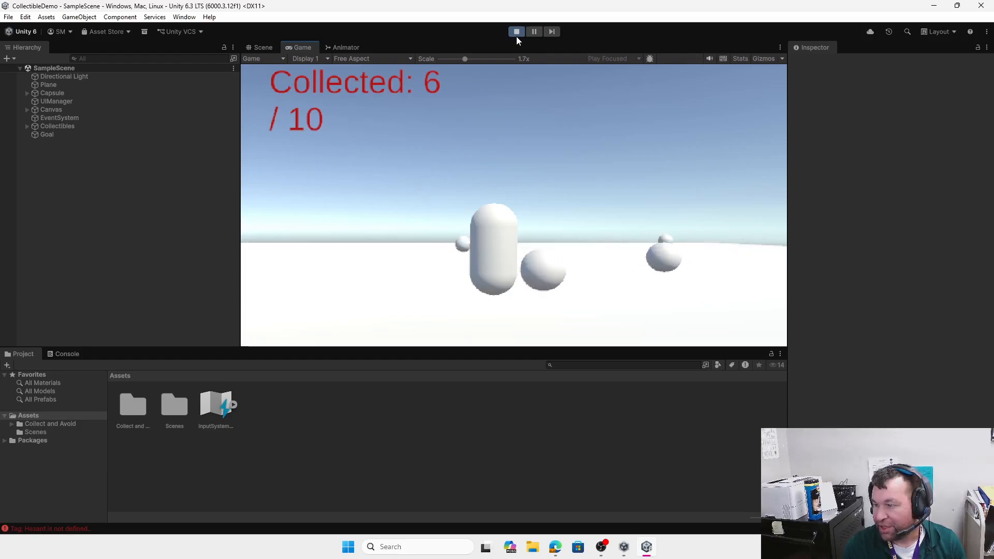
key("d")
key("w")
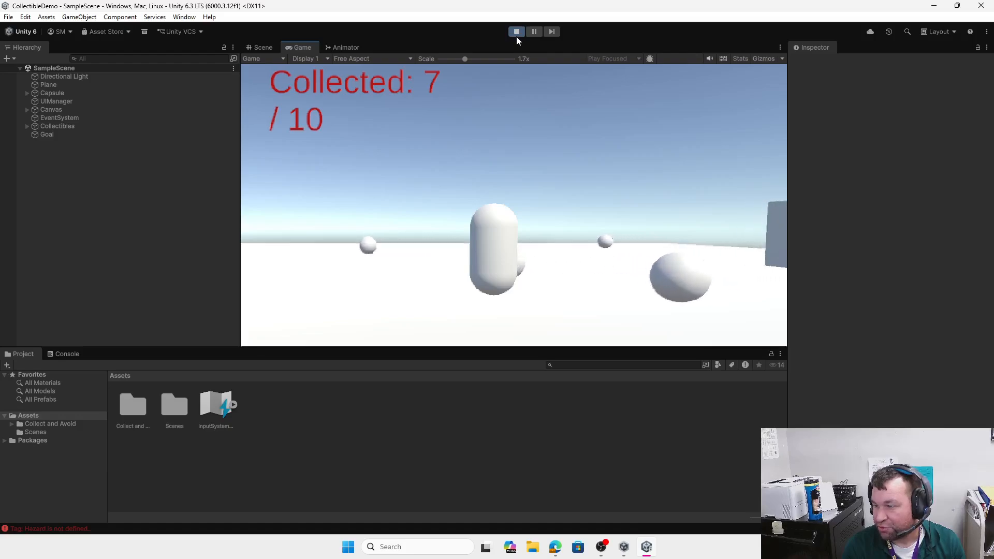
key("a")
key("d")
key("s")
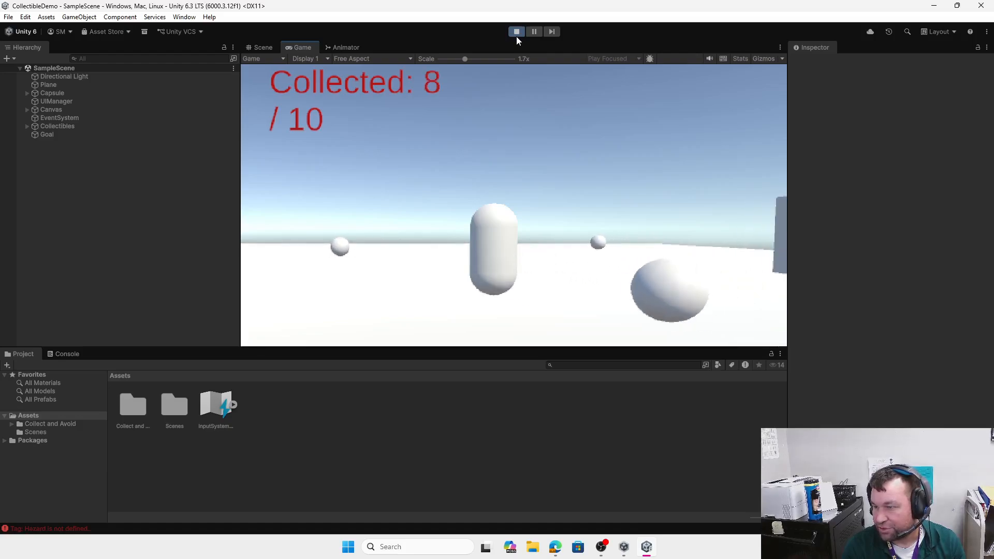
key("a")
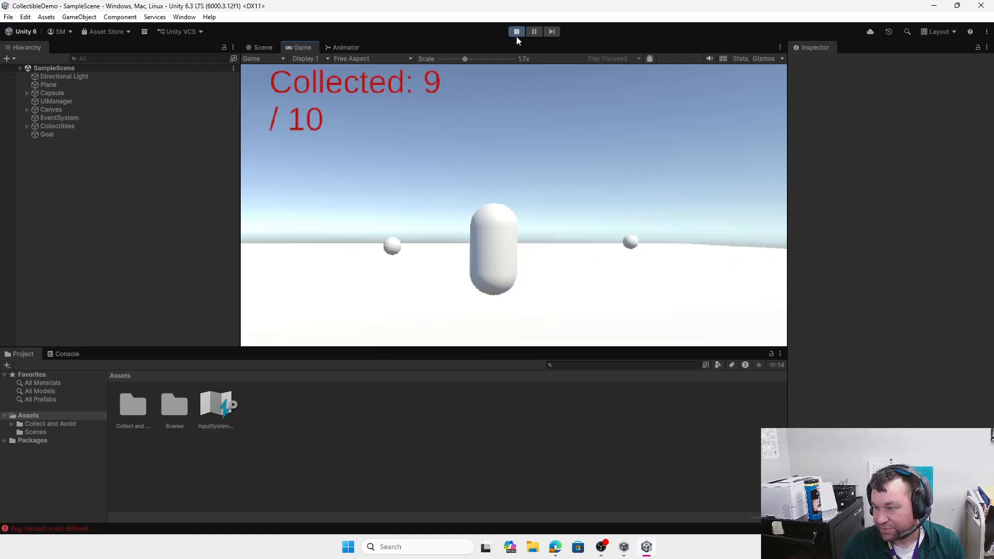
key("w")
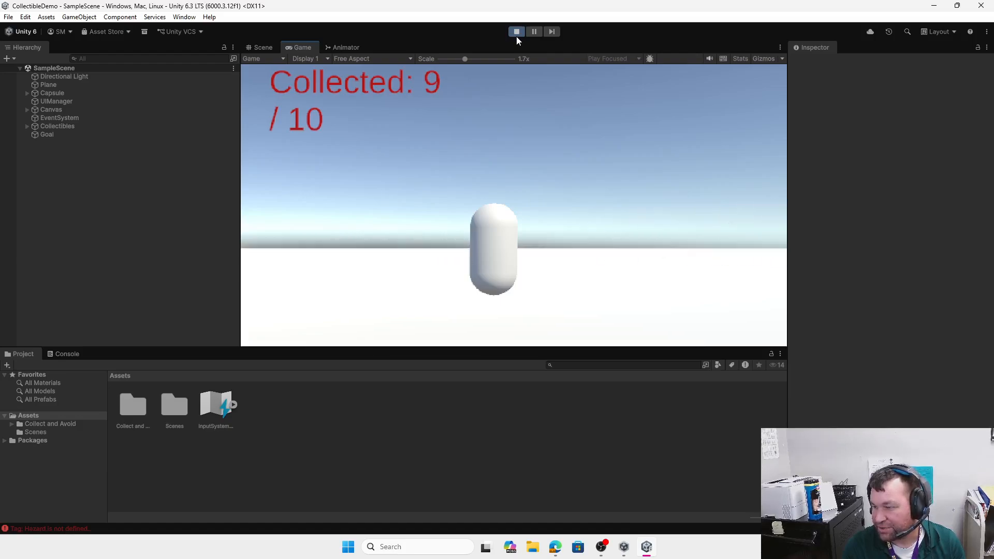
key("s")
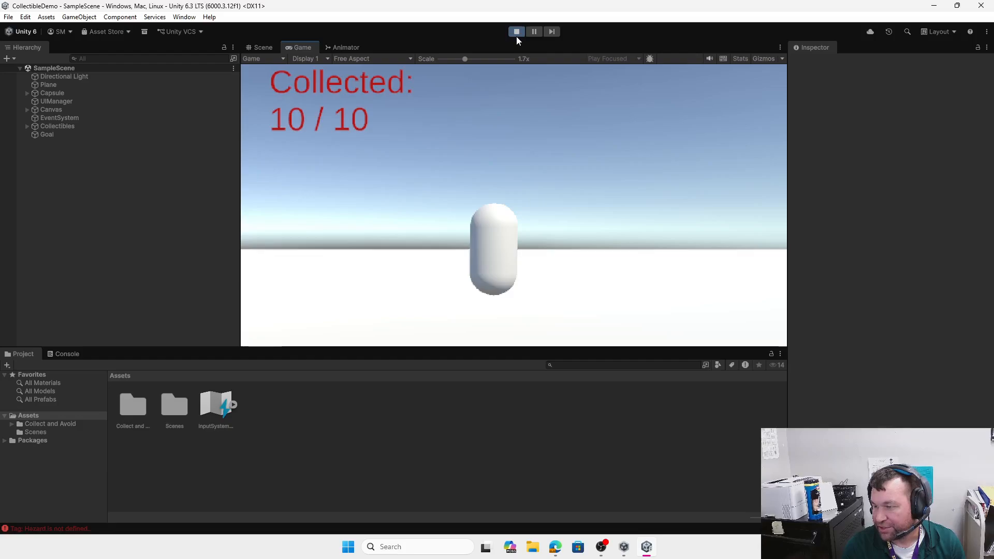
key("d")
key("d")
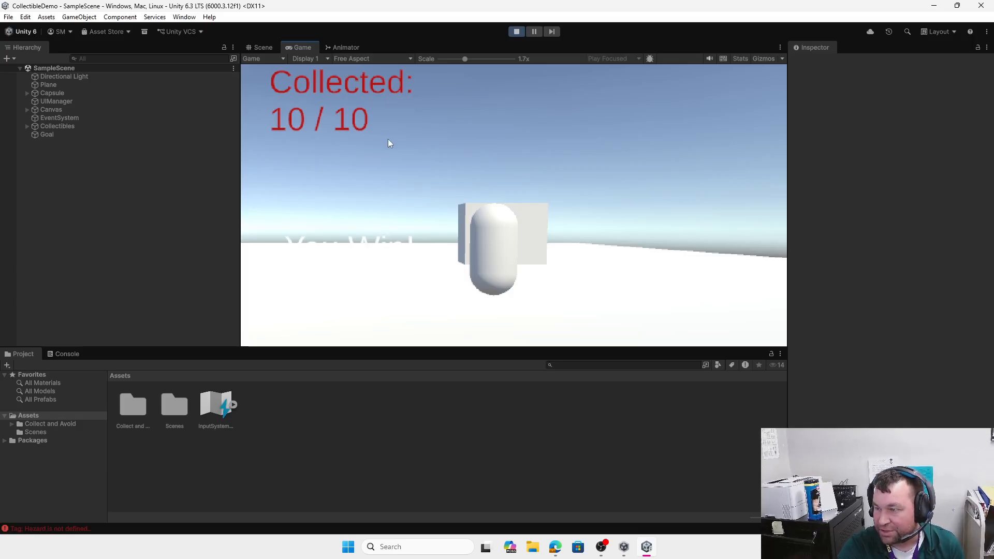
left_click(516, 33)
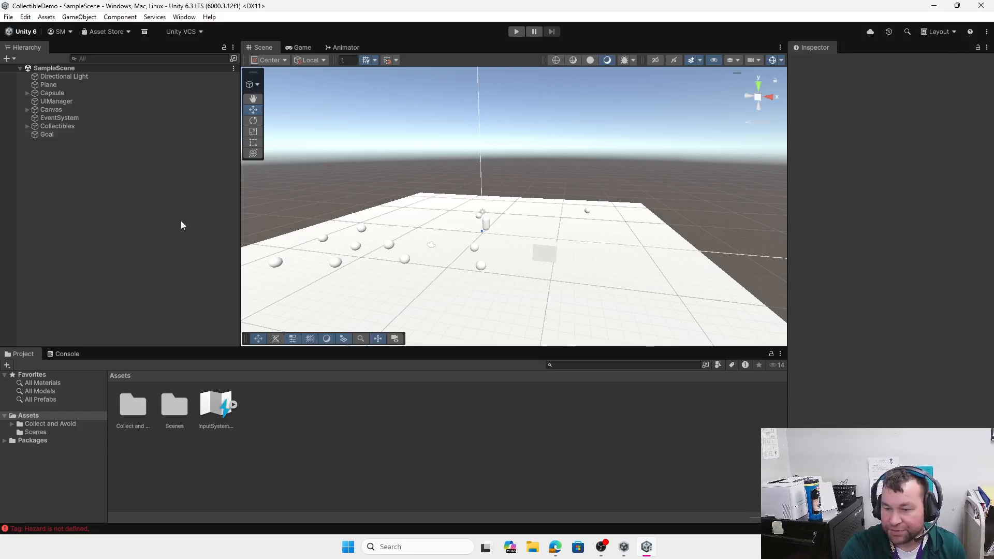
Step: Select a sphere and open the Collect and Avoid > Prefabs folder with the Collectible prefab
left_click(483, 266)
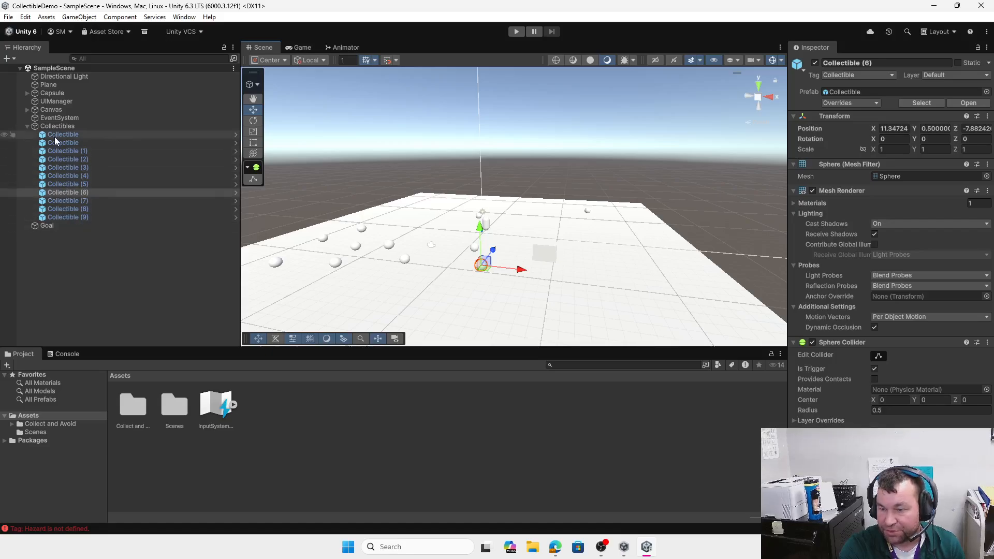
double_click(133, 409)
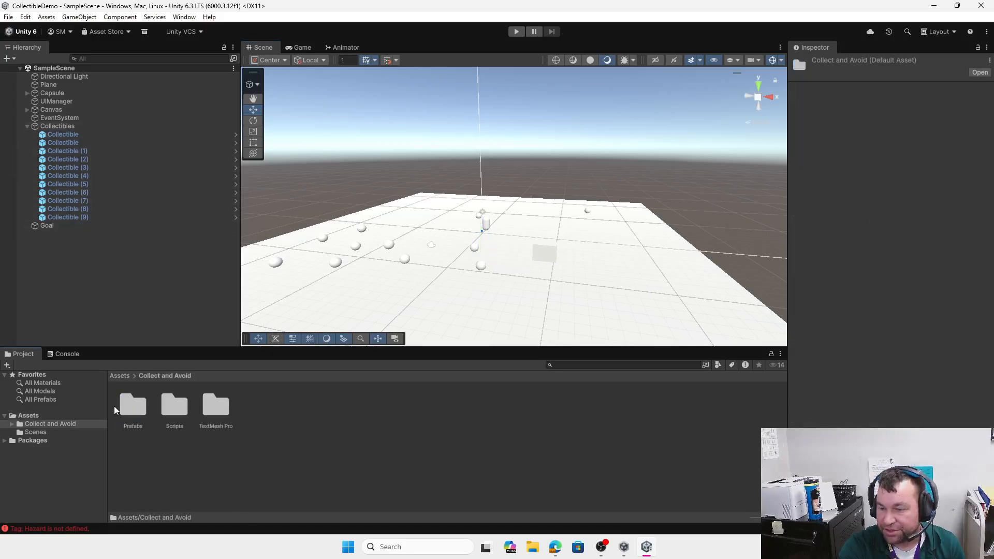
double_click(133, 406)
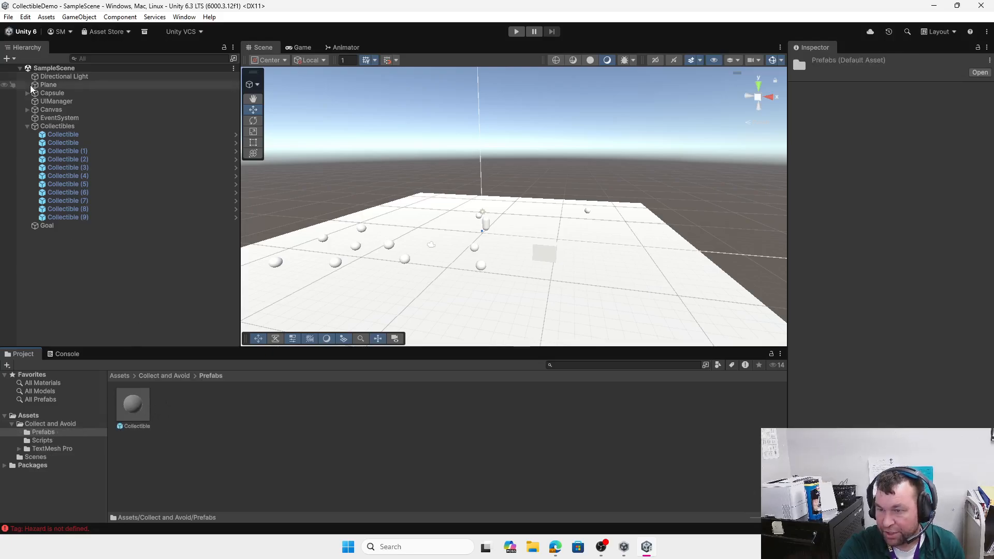
Step: Check the Goal object's Tag options, leaving its Goal tag unchanged
left_click(59, 227)
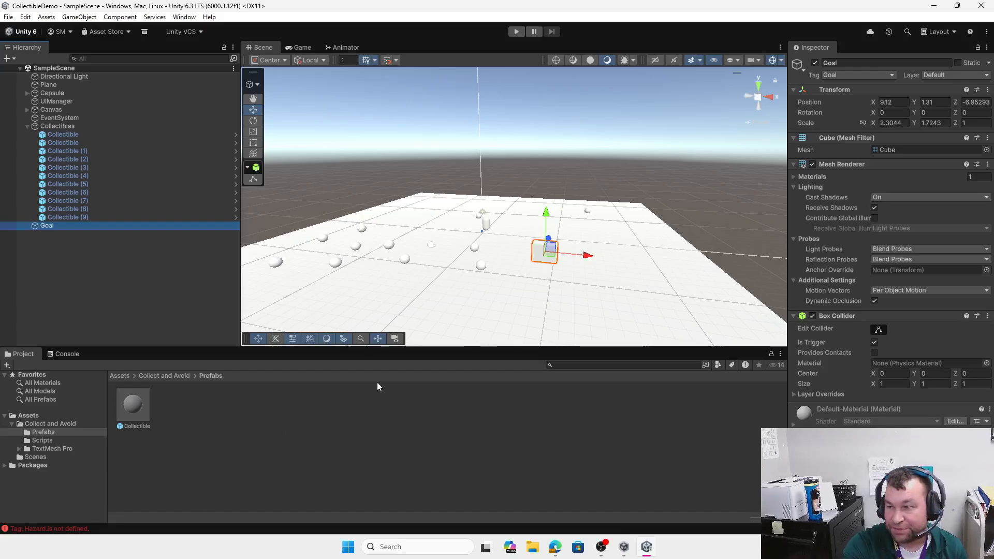
left_click(887, 75)
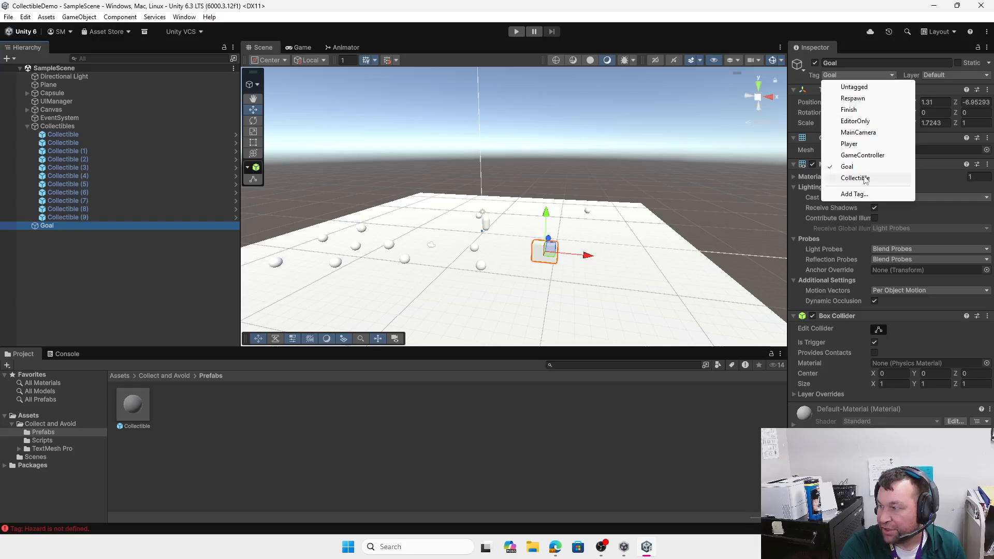
left_click(903, 73)
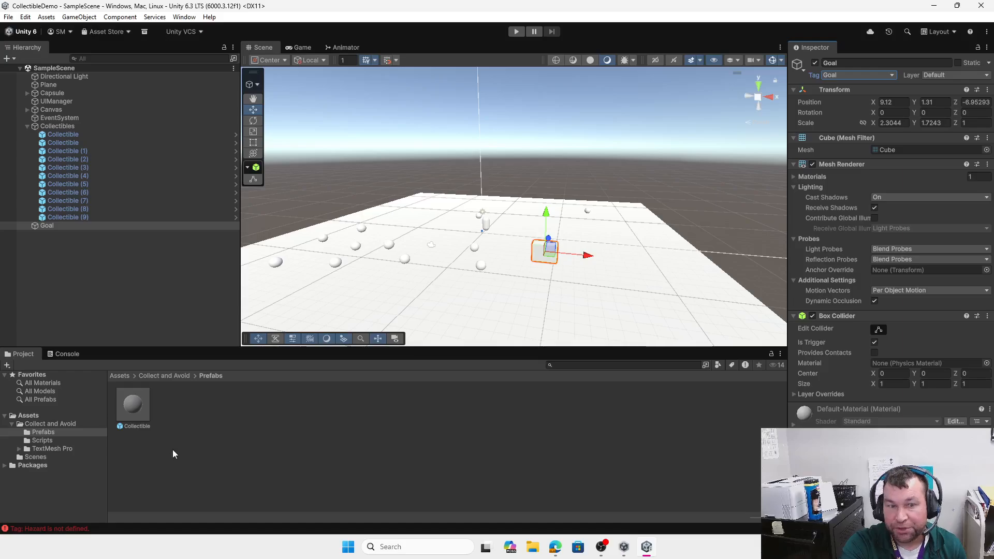
right_click(184, 417)
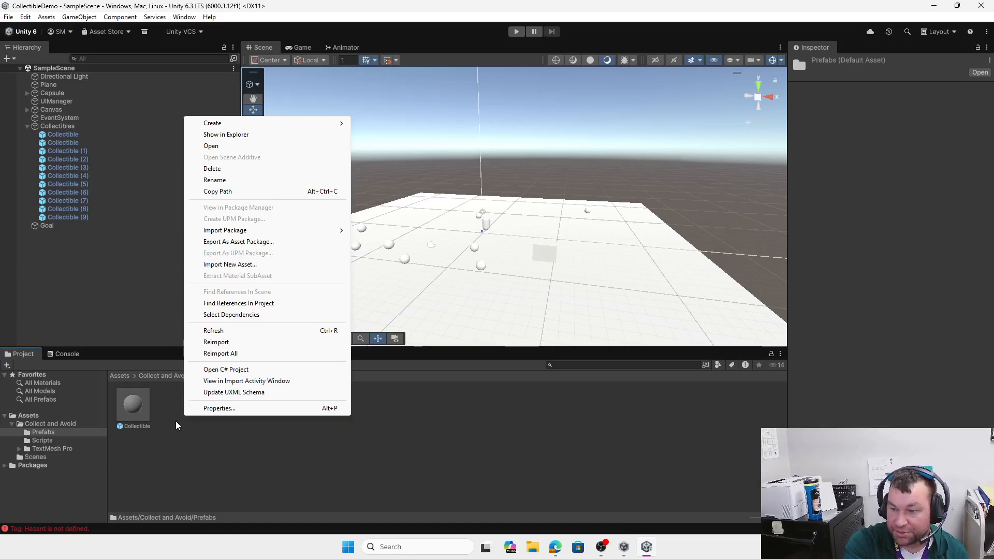
Step: Add a Cylinder to the scene and raise it to a height of 1.11
left_click(169, 426)
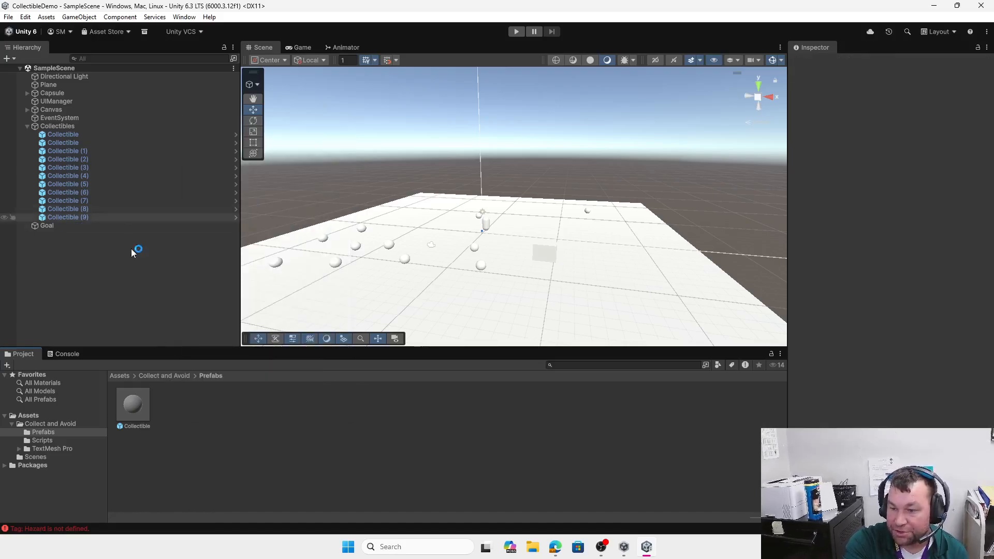
left_click(171, 376)
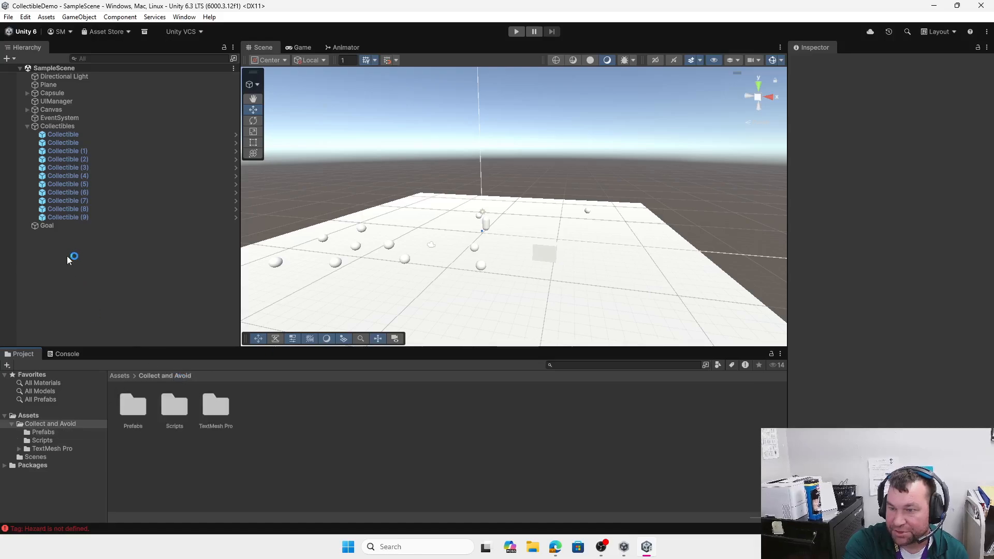
left_click(7, 58)
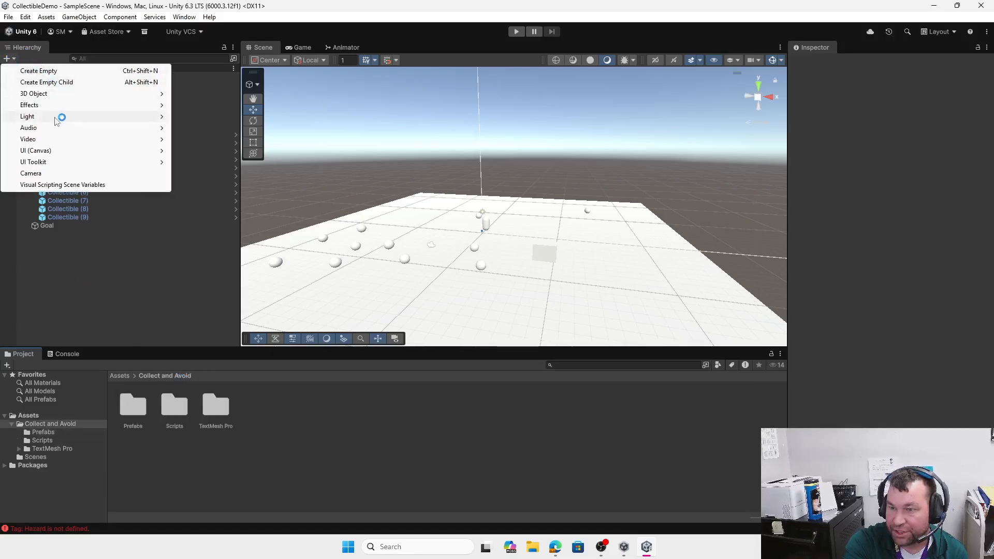
mouse_move(61, 94)
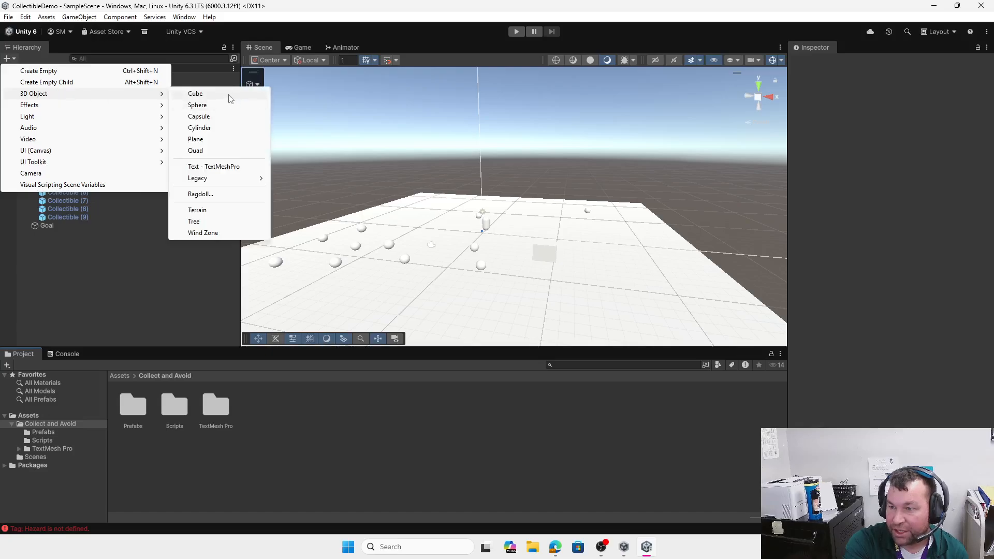
left_click(200, 128)
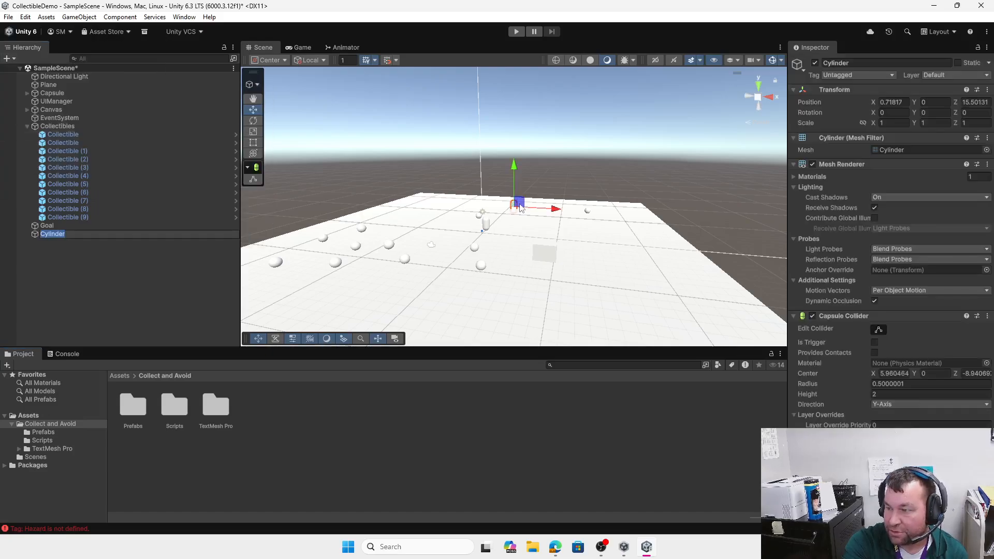
left_click(71, 272)
double_click(54, 234)
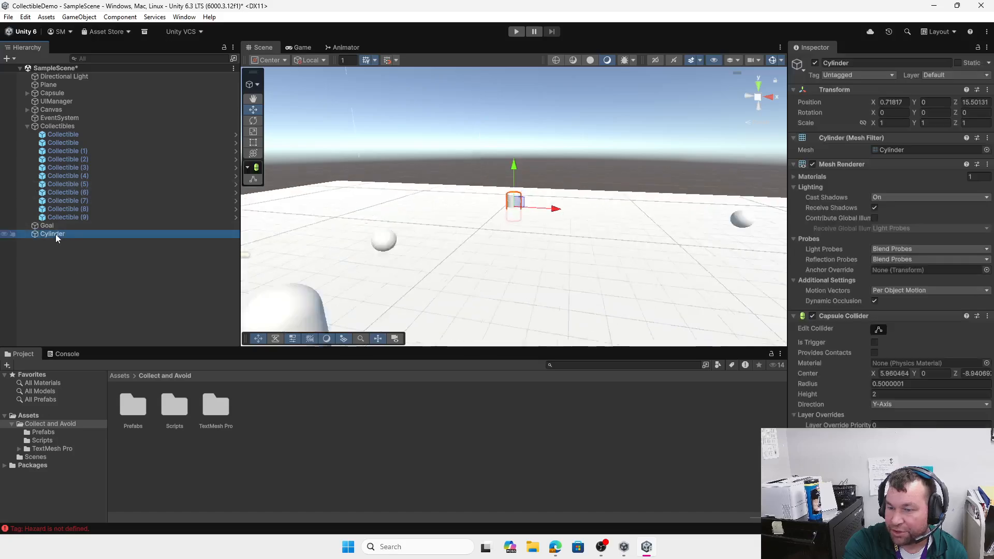
left_click_drag(515, 174, 507, 42)
scroll(544, 154, "down", 5)
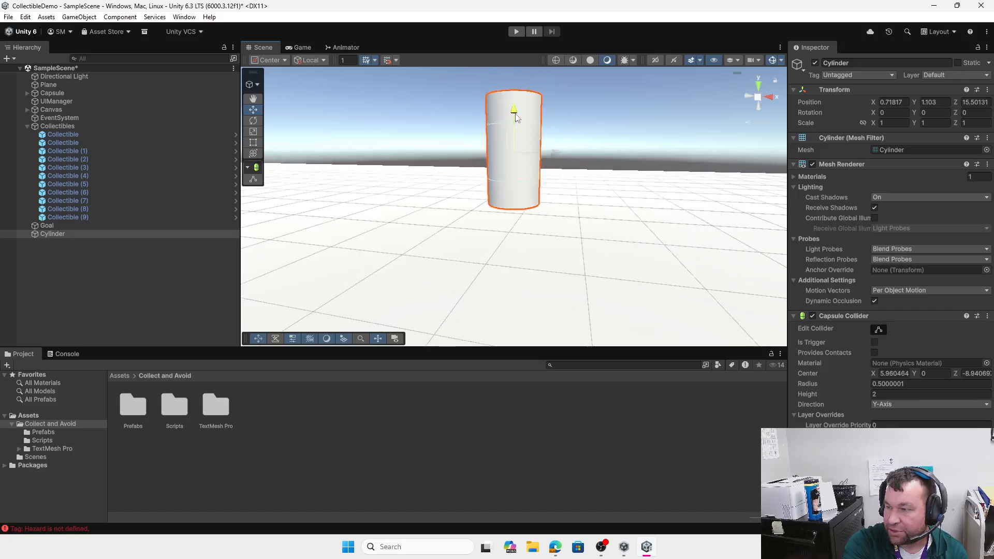
left_click_drag(515, 114, 515, 111)
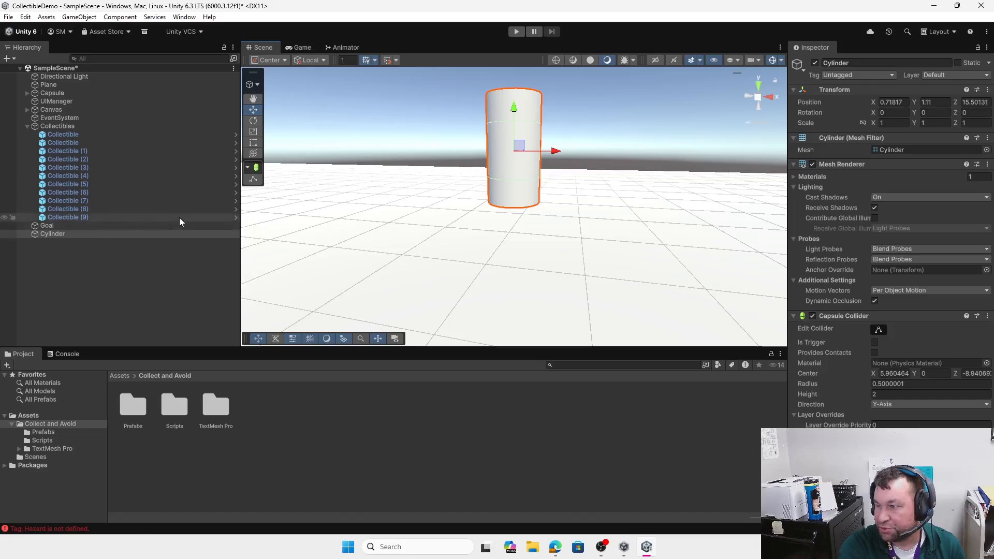
Step: Create and save a new Hazard tag in the project's tag settings
left_click(889, 77)
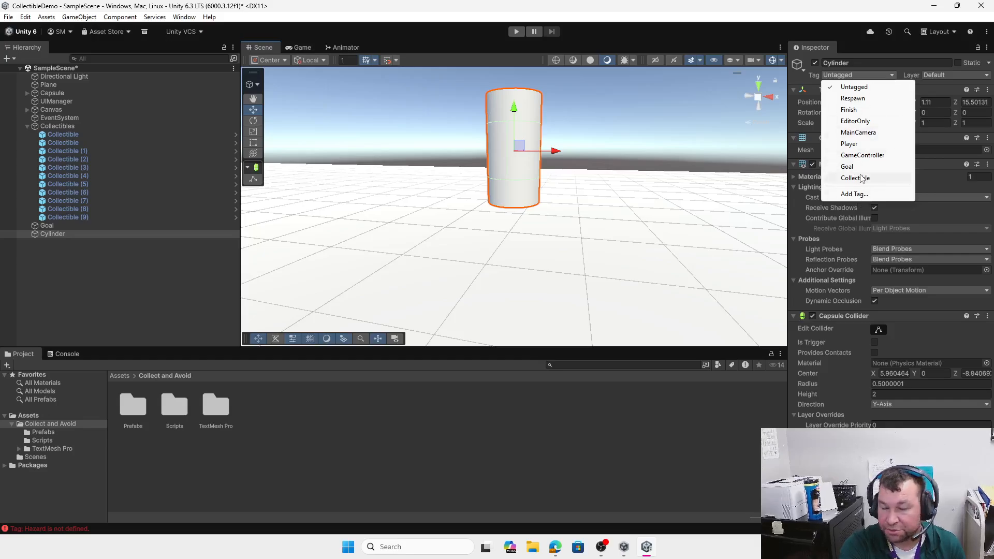
left_click(855, 194)
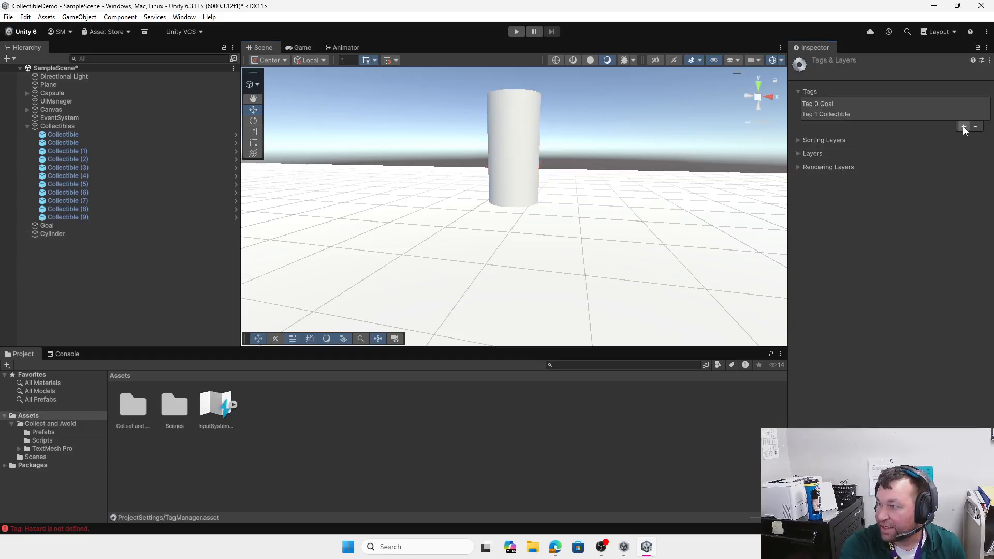
left_click(963, 126)
type("H")
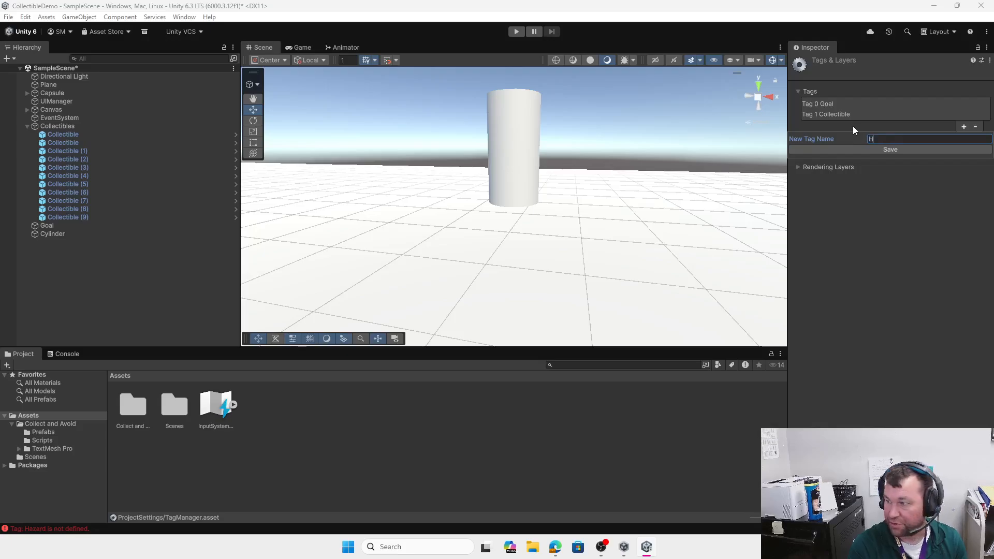
type("azard")
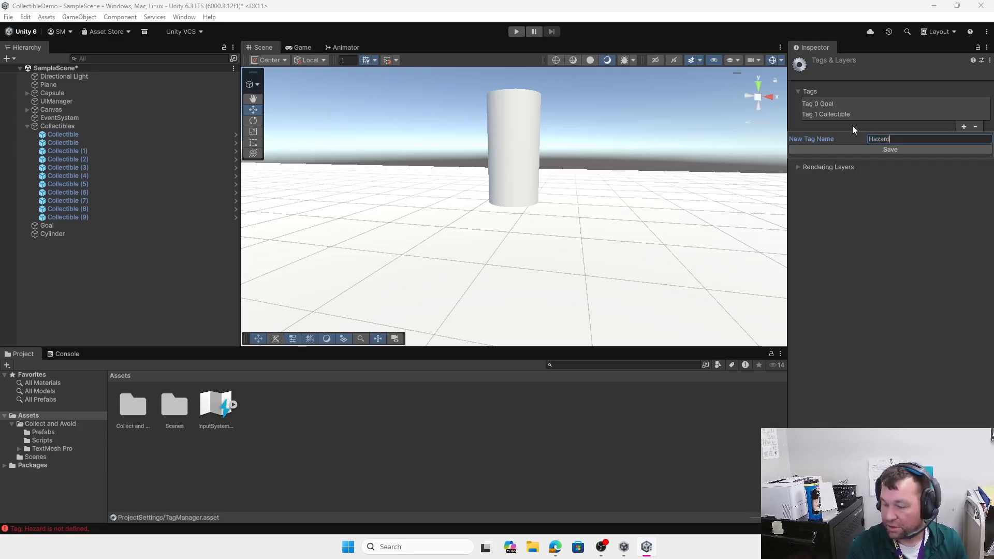
left_click(895, 149)
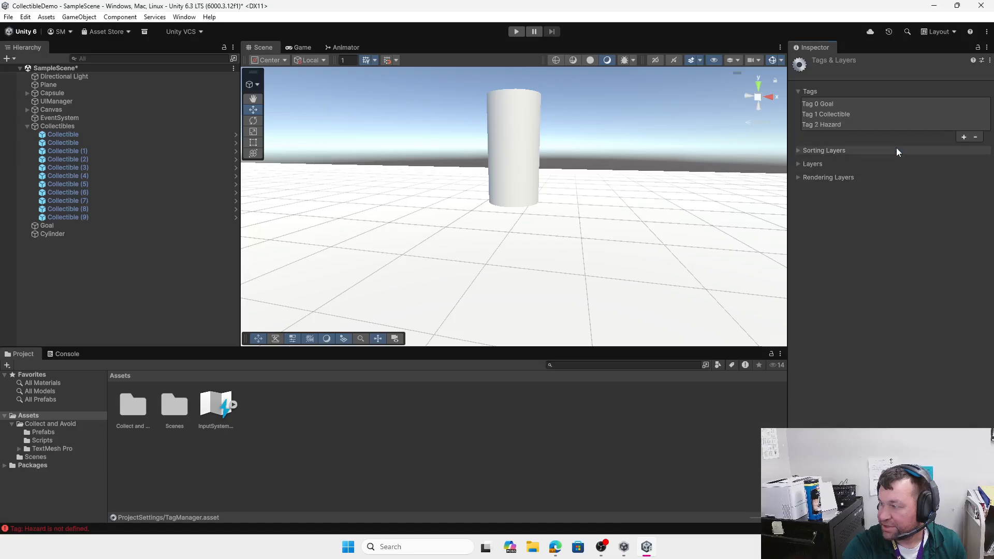
Step: Give the Cylinder the Hazard tag and tick Is Trigger on its Capsule Collider
left_click(61, 234)
left_click(861, 75)
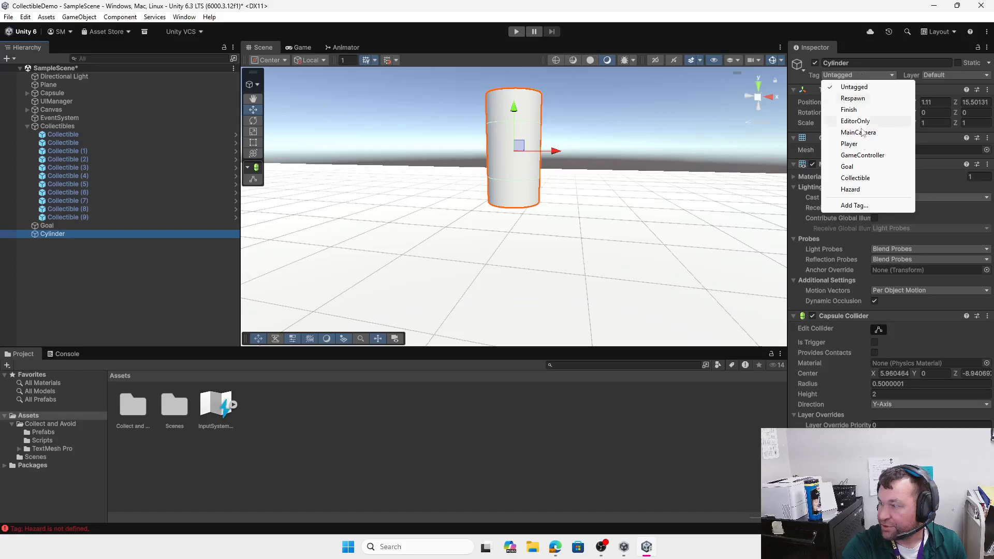
left_click(859, 190)
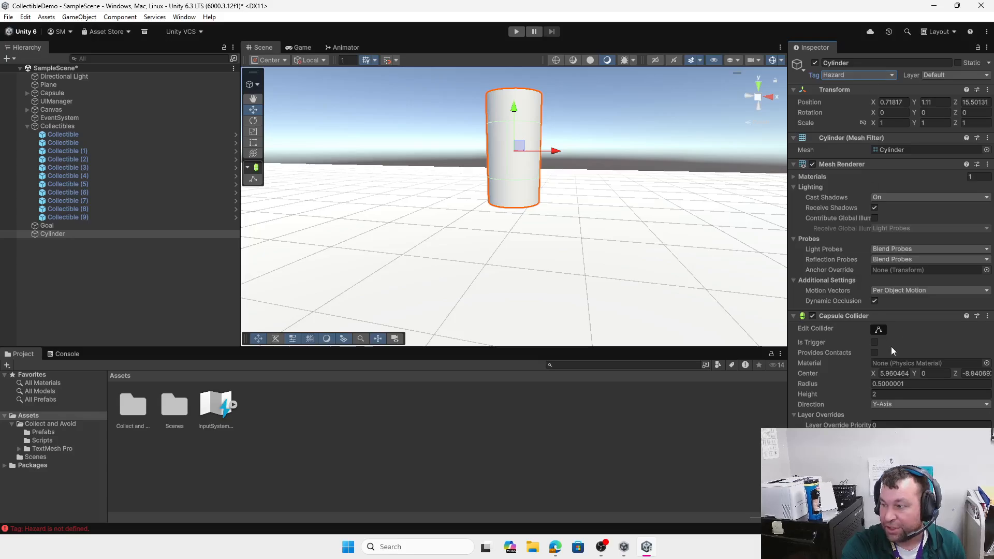
left_click(874, 343)
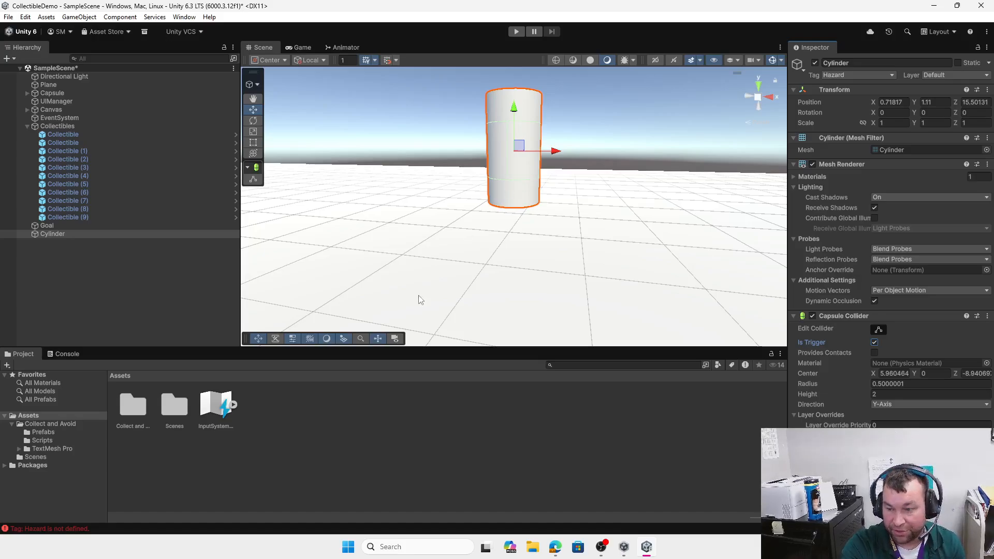
Step: Enter Play mode and steer the player with WASD to collect the first spheres
left_click(517, 31)
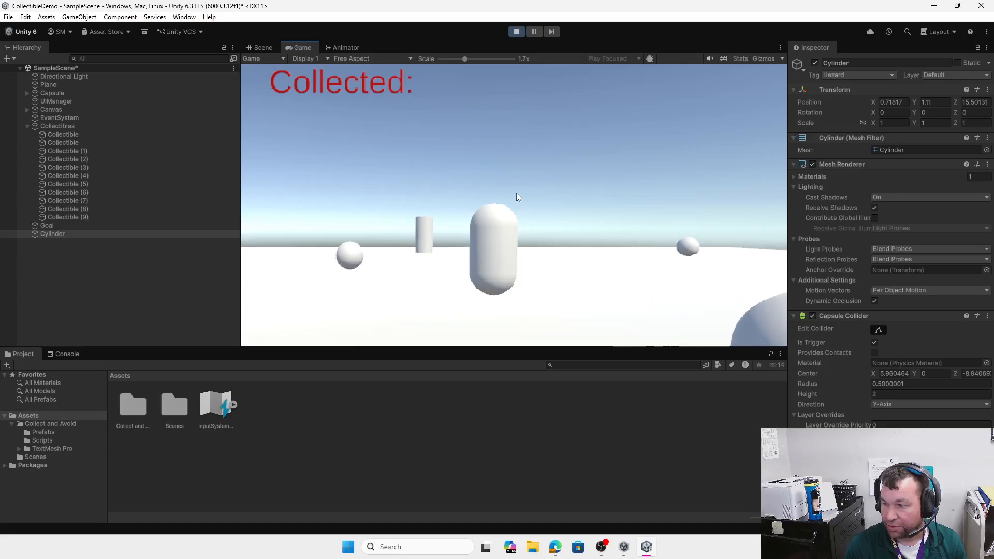
key("a")
key("w")
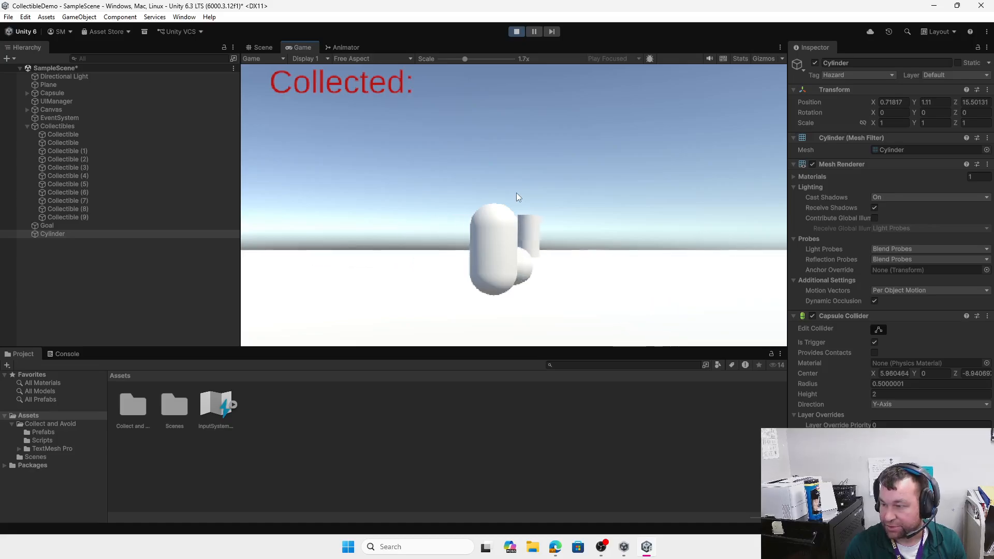
key("d")
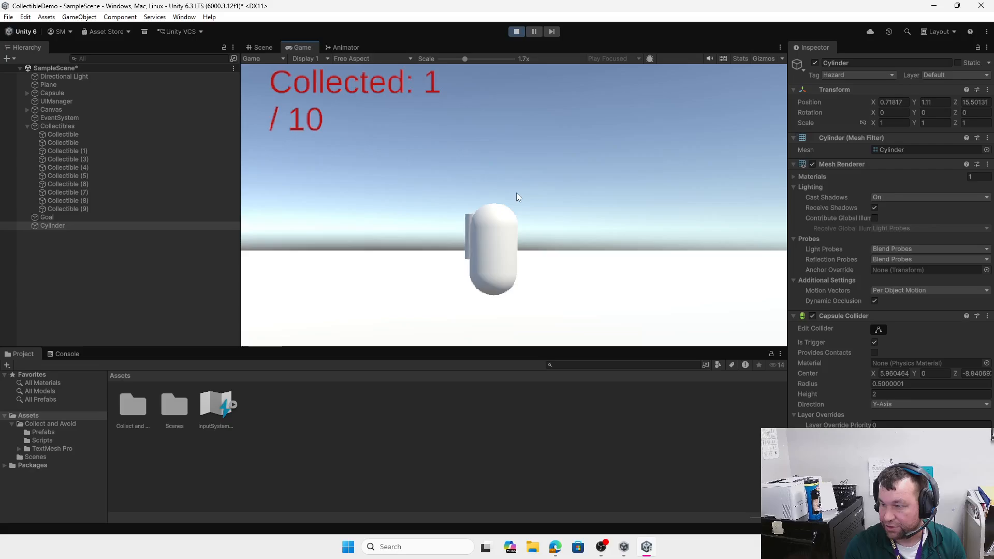
key("w")
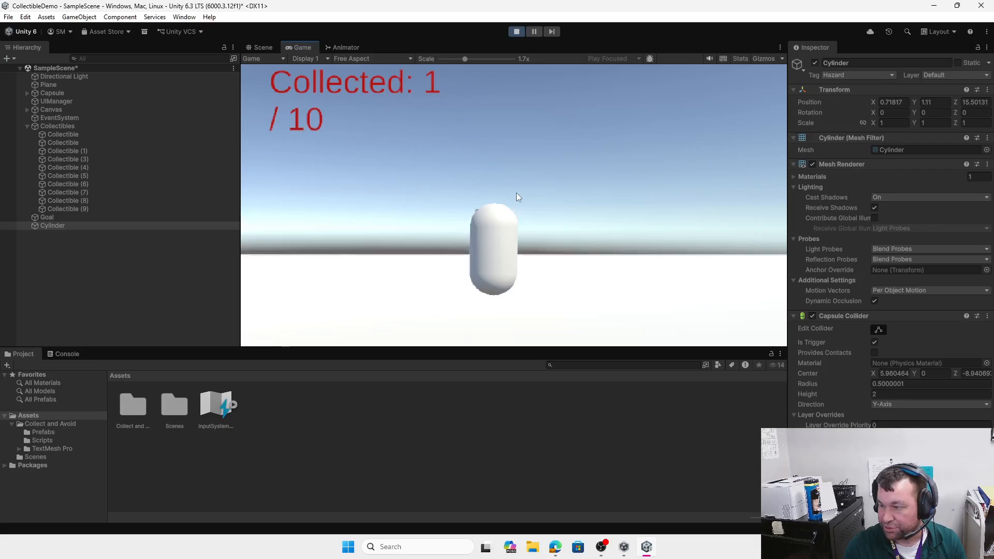
key("w")
key("a")
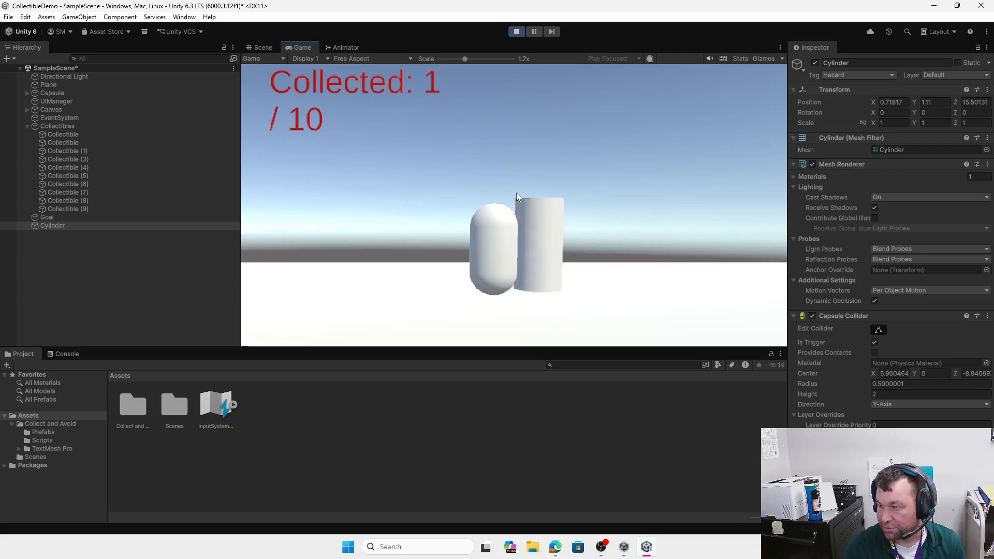
key("a")
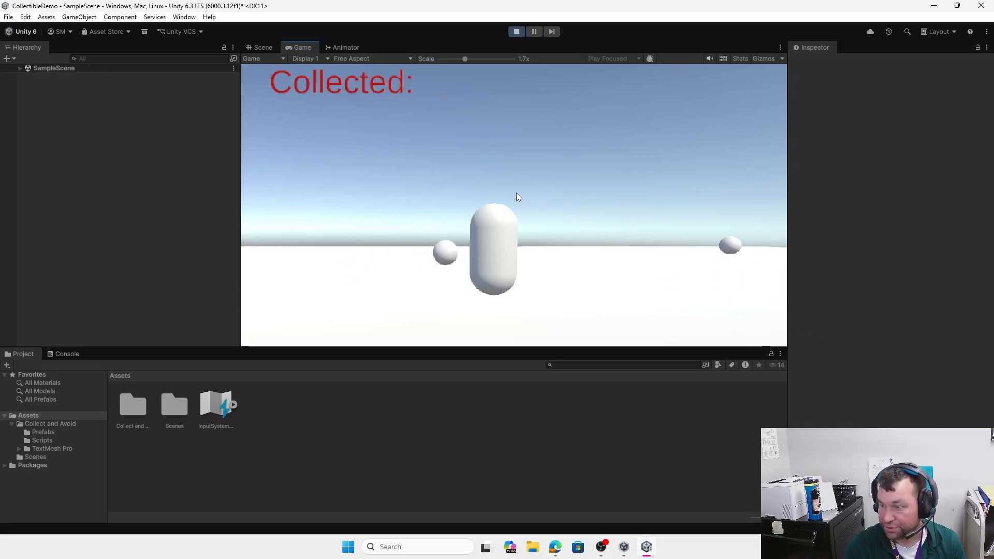
key("a")
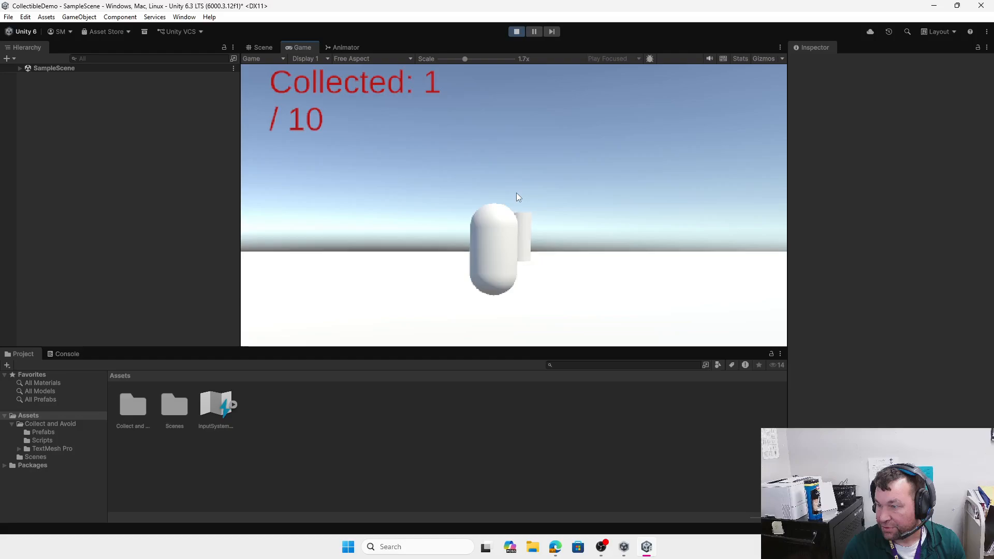
key("s")
key("a")
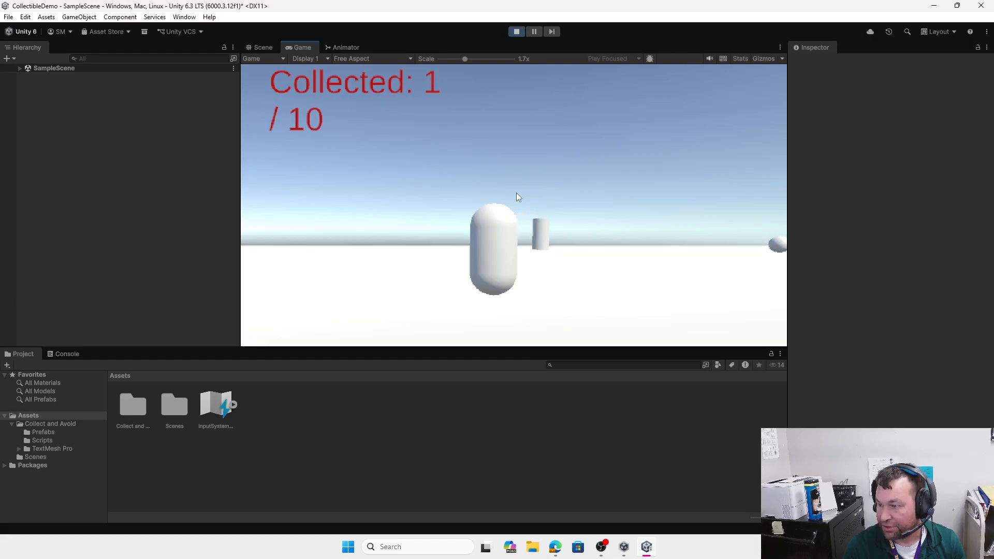
key("s")
key("a")
Step: Collect the remaining spheres until the counter shows 10 / 10 and 'You Win!' appears
key("d")
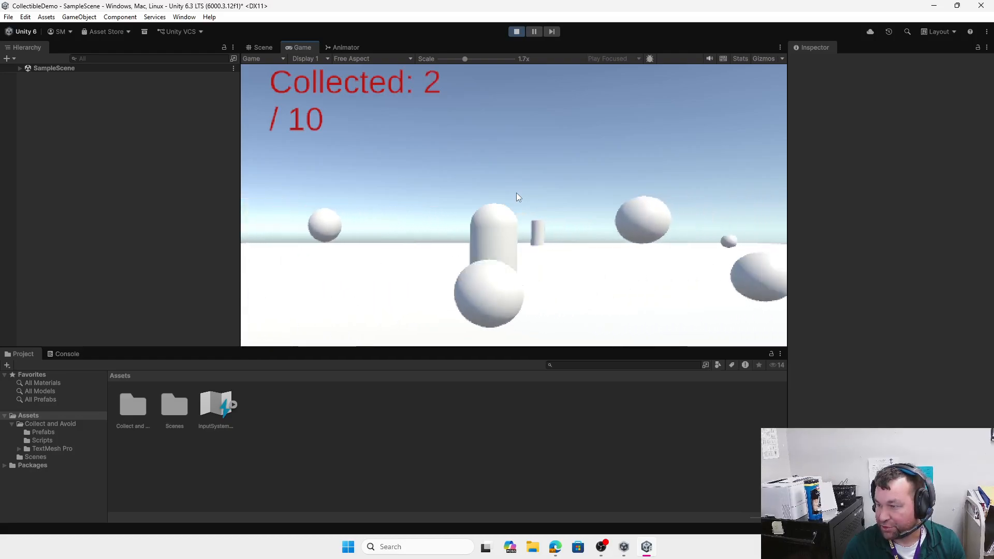
key("a")
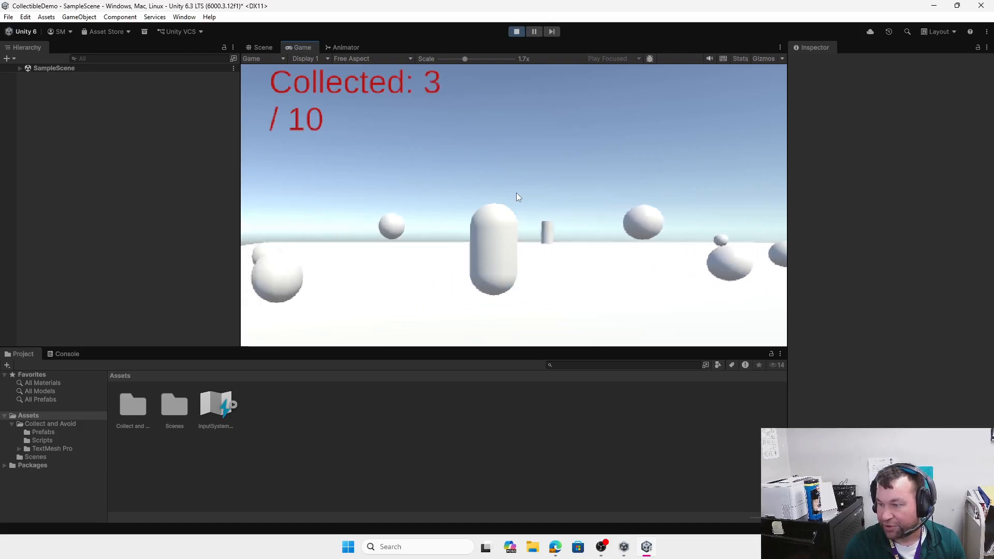
key("a")
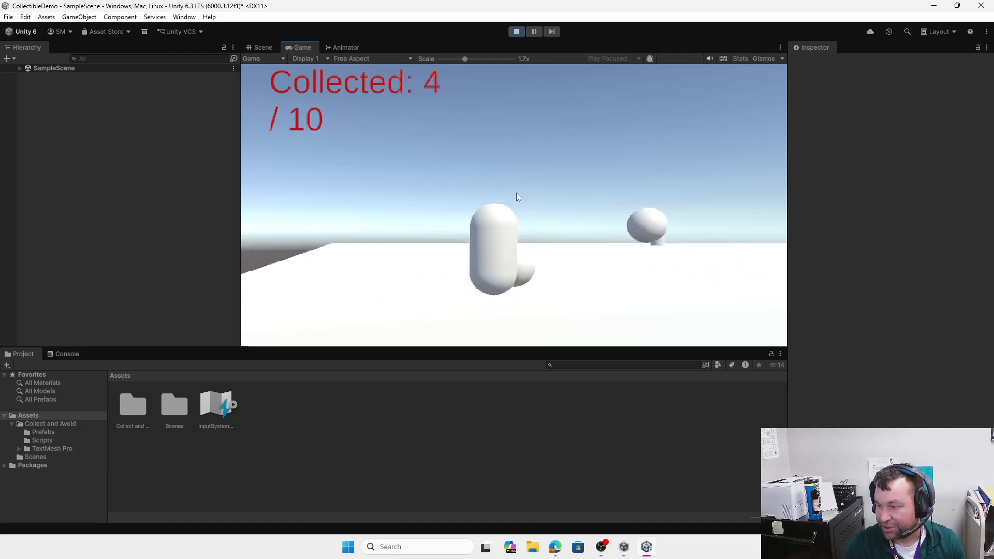
key("a")
key("d")
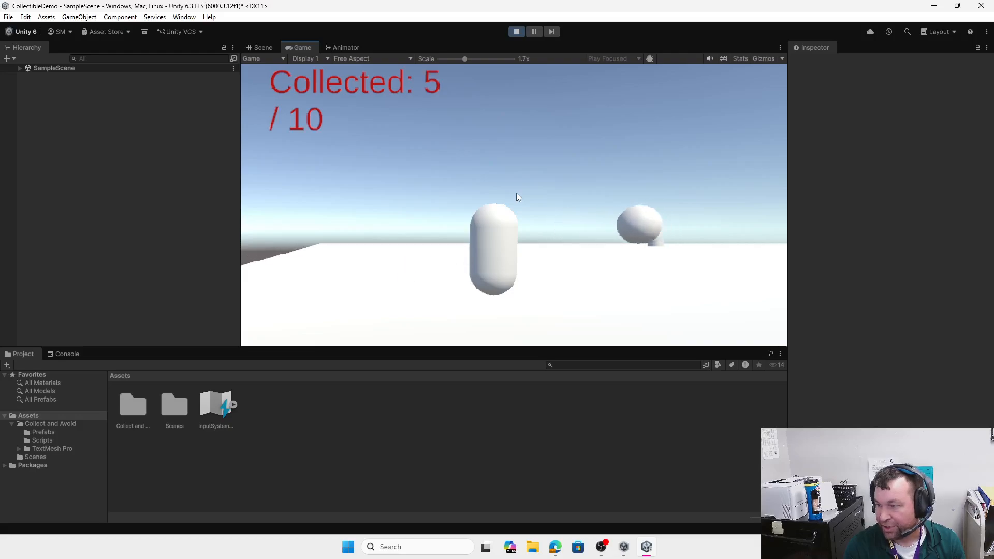
key("d")
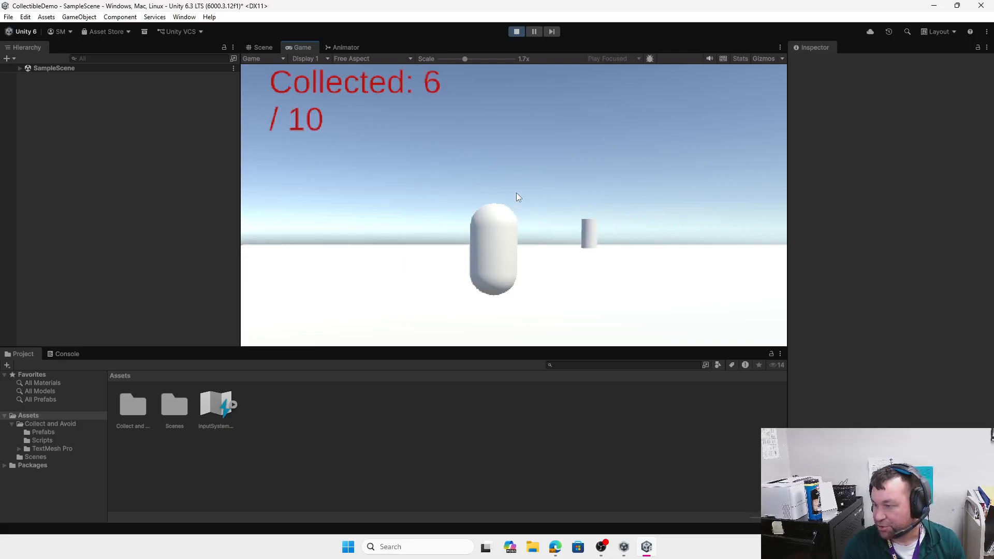
key("d")
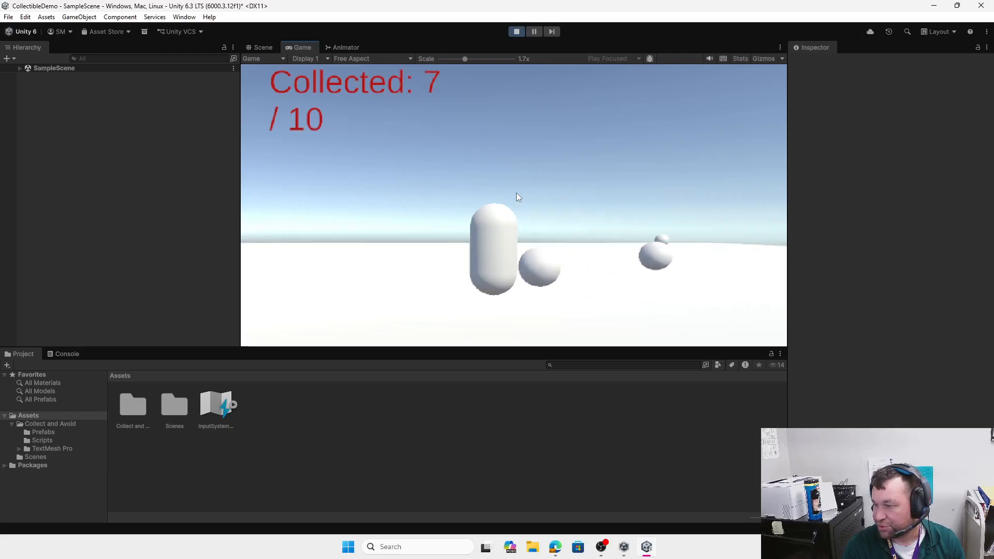
key("d")
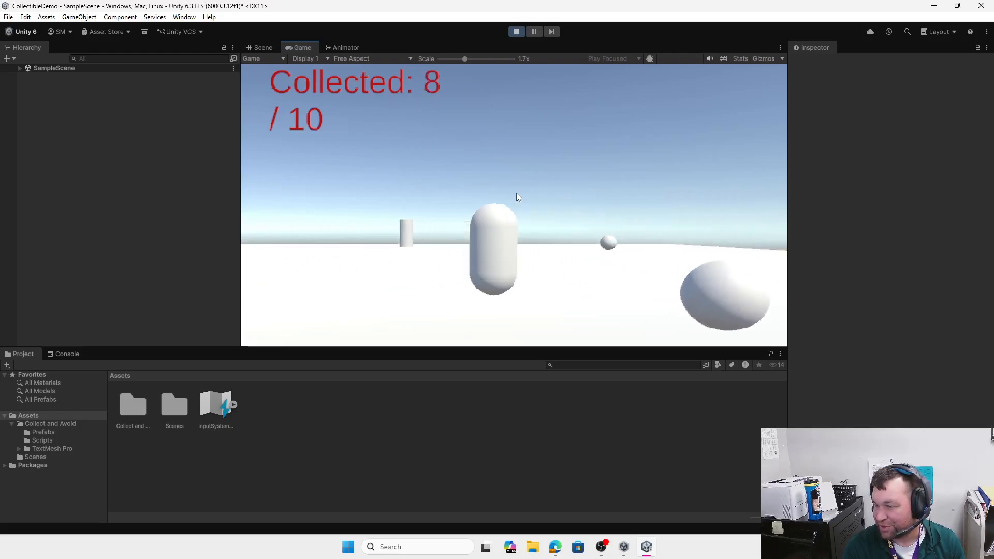
key("a")
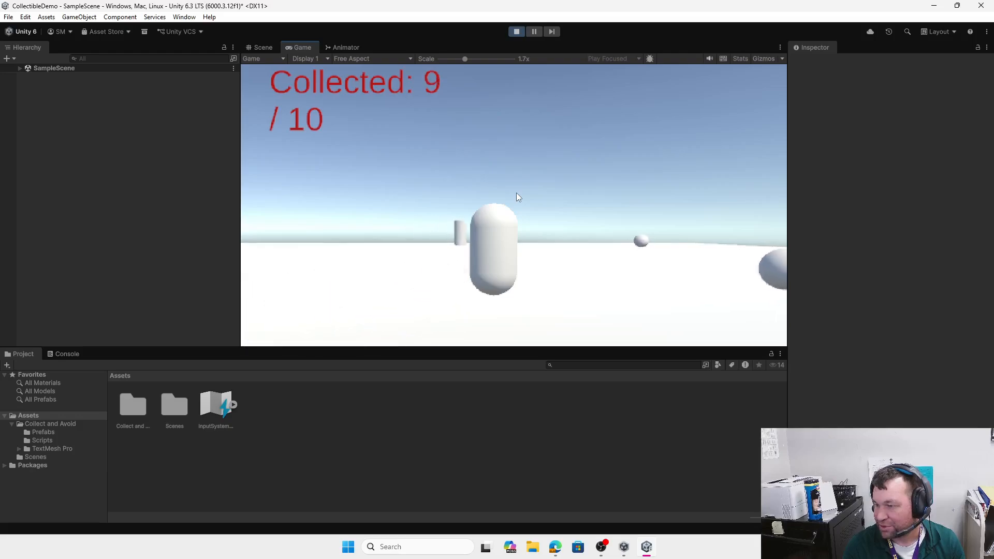
key("d")
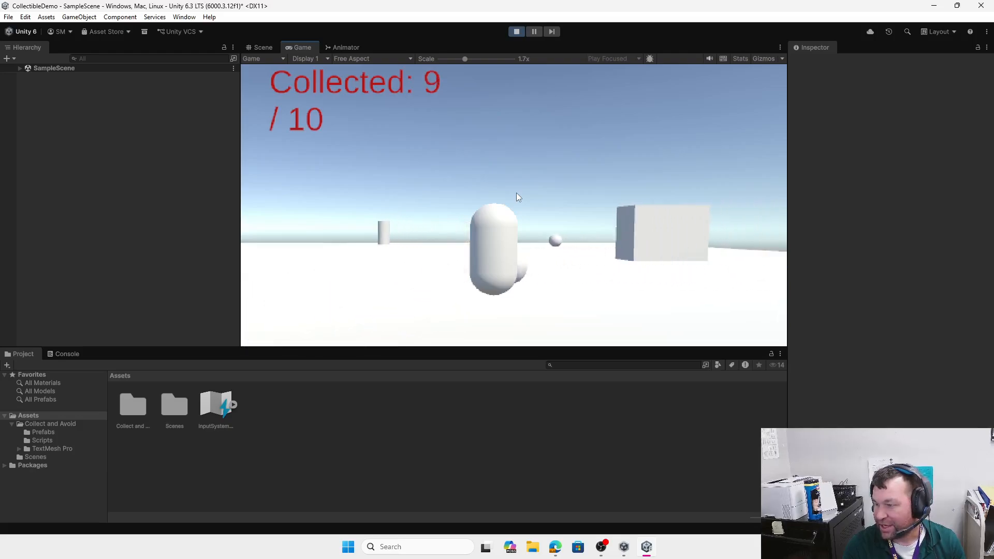
key("w")
key("a")
key("d")
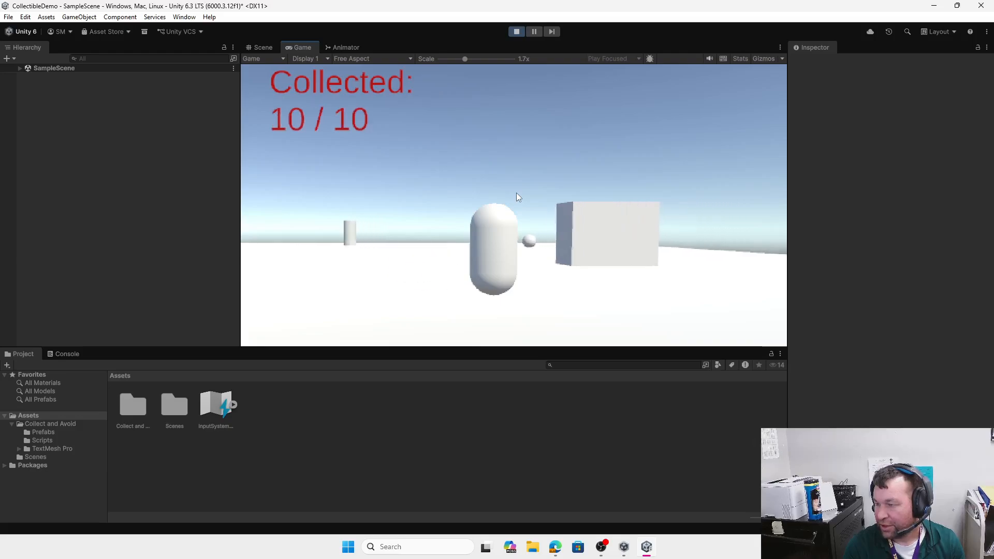
key("w")
Step: Walk the player into a hazard cylinder so the level restarts with its spheres restored
key("d")
key("a")
key("w")
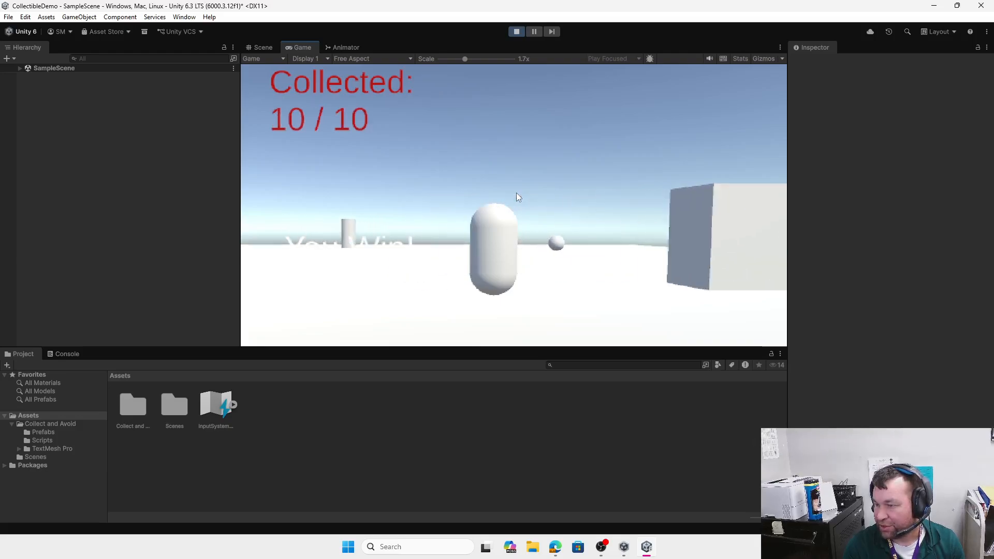
key("a")
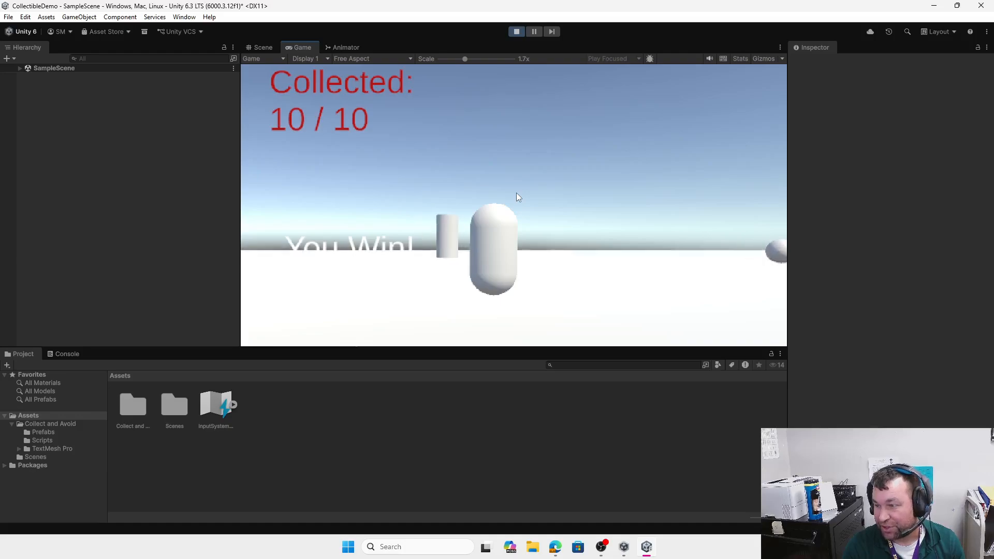
key("w")
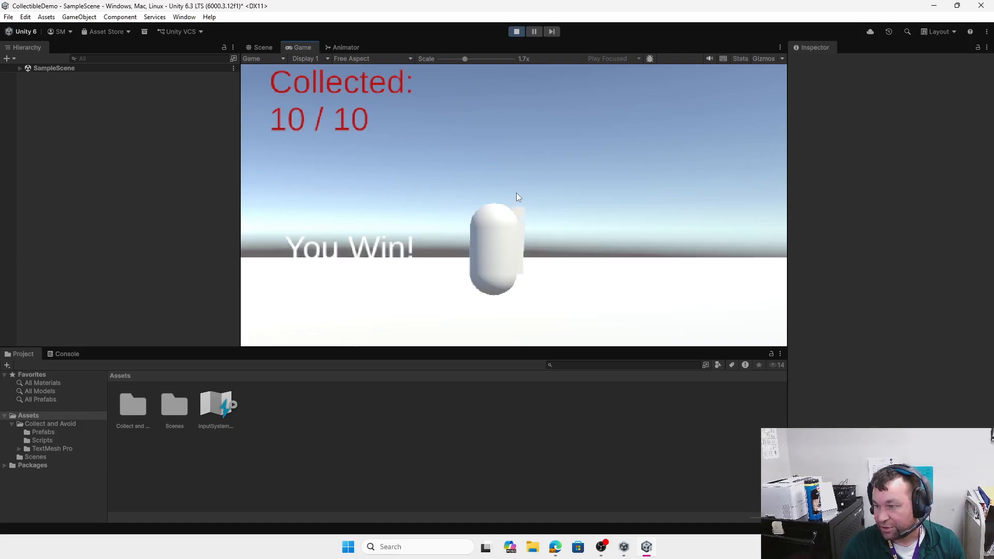
key("d")
key("a")
key("w")
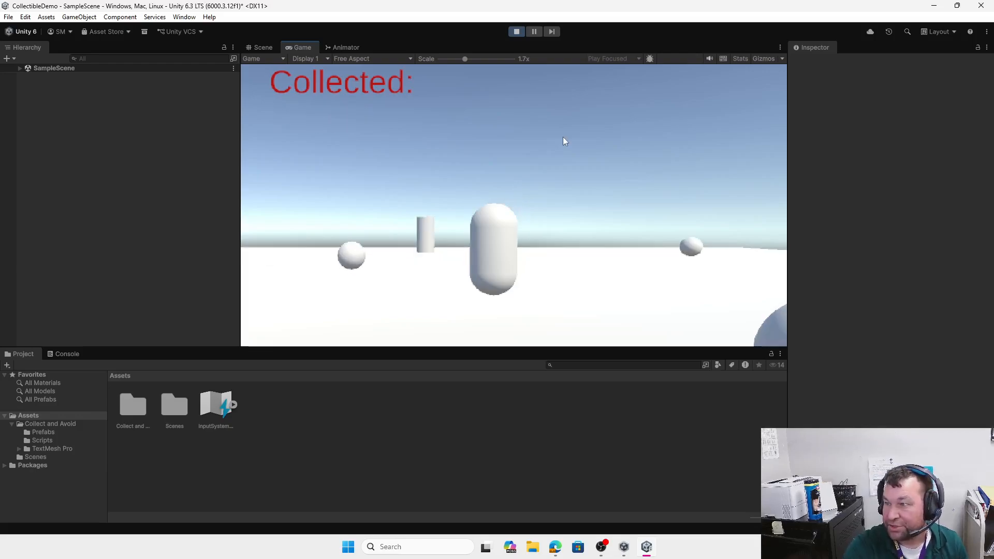
Step: Stop Play mode and select the Canvas object in the Hierarchy
left_click(516, 32)
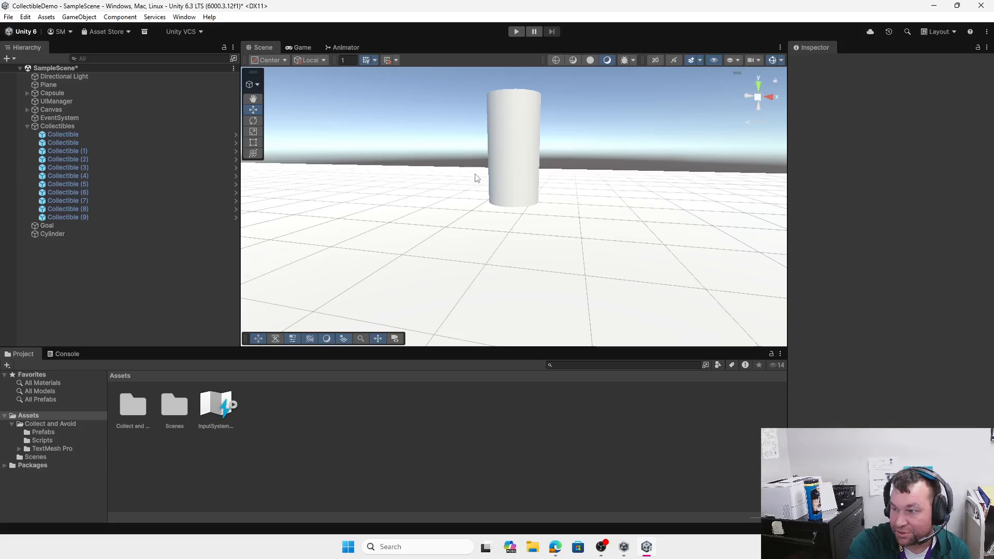
scroll(411, 216, "down", 2)
scroll(411, 216, "down", 5)
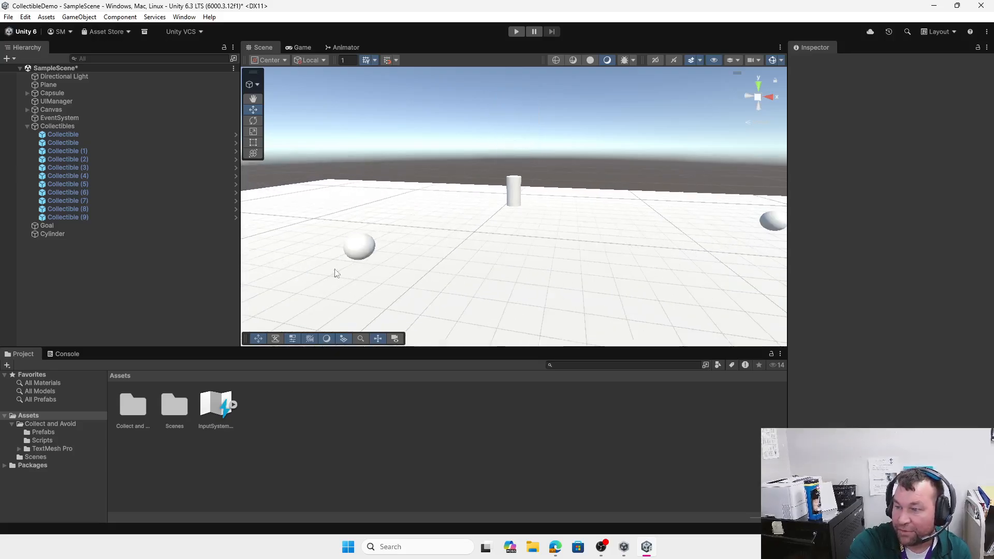
left_click(365, 254)
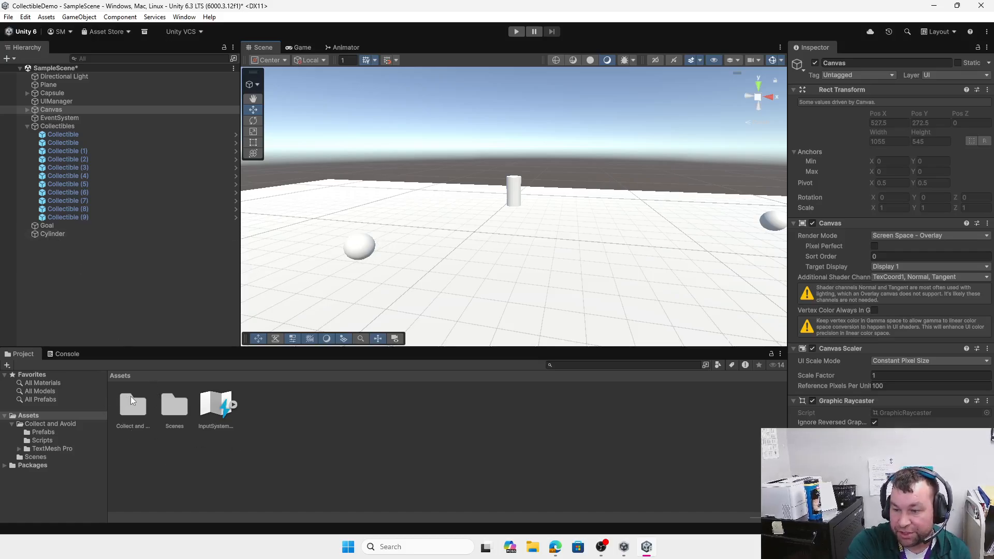
Step: Open Collect and Avoid > Prefabs in the Project panel to show the Collectible prefab
scroll(561, 208, "down", 8)
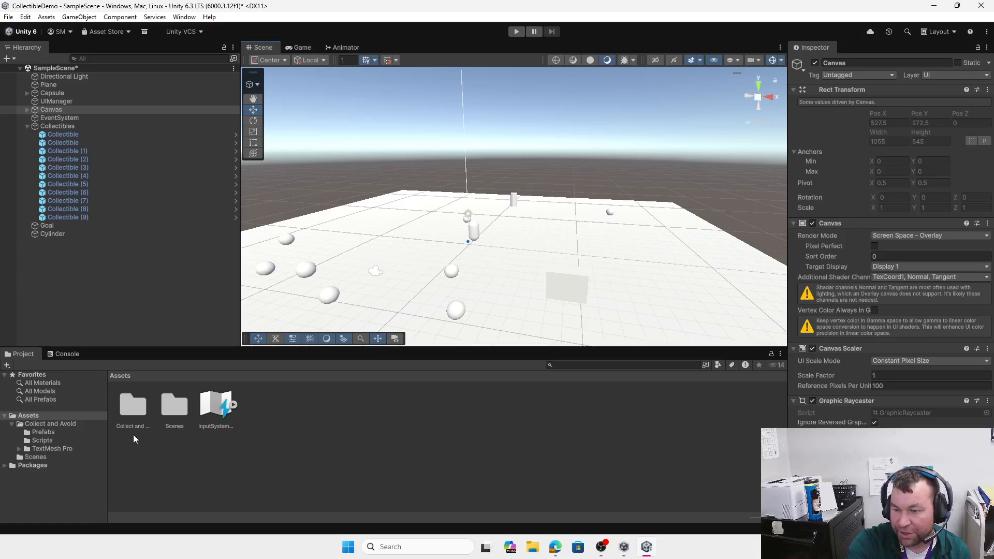
double_click(133, 410)
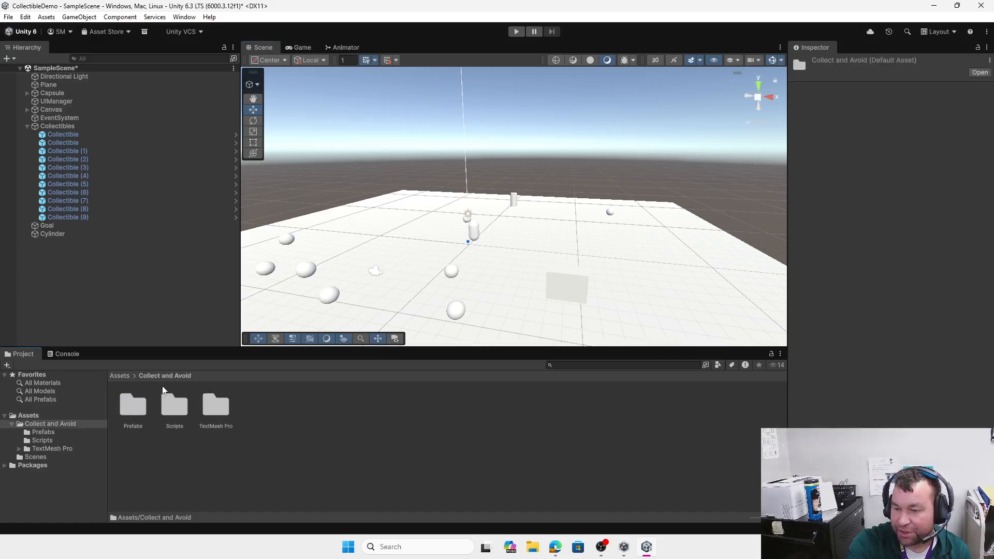
double_click(130, 409)
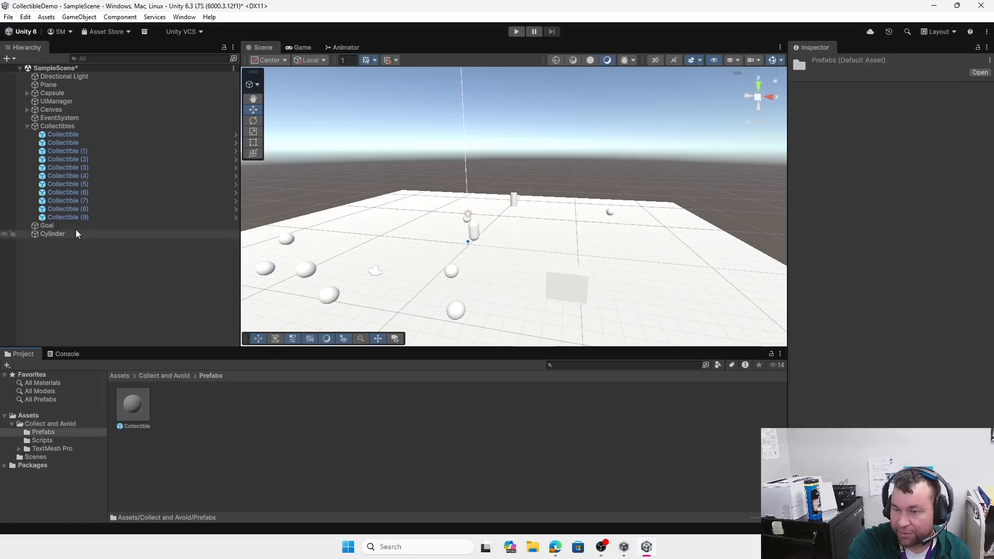
Step: Save Cylinder as a prefab in Prefabs, place four copies across the plane, and enter Play mode
left_click_drag(58, 237, 187, 407)
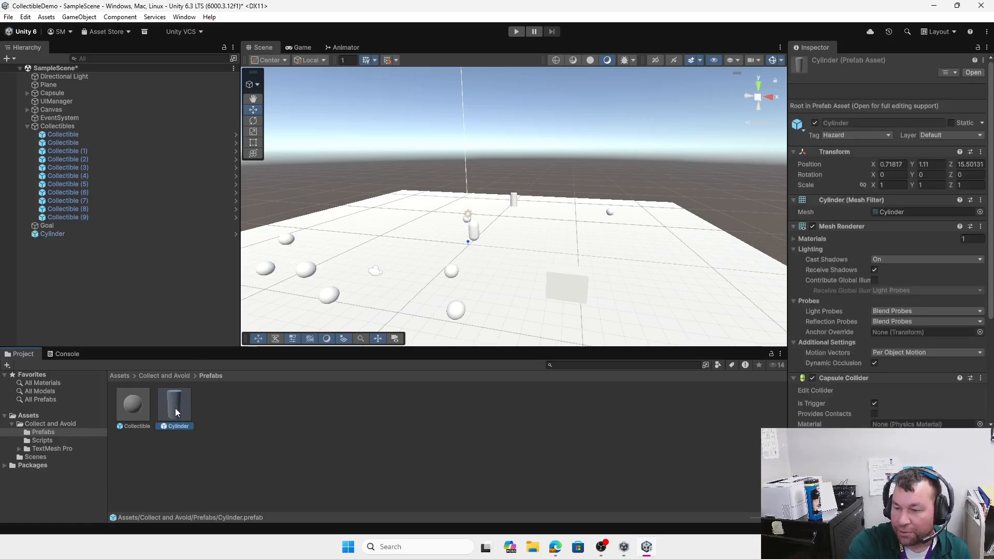
left_click_drag(175, 408, 382, 215)
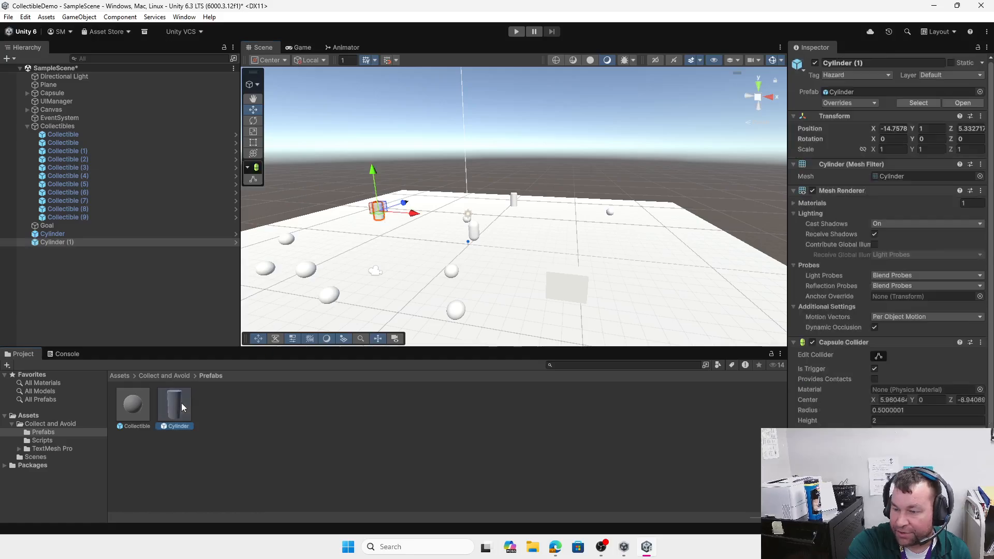
left_click_drag(181, 403, 607, 254)
left_click_drag(172, 409, 682, 274)
left_click_drag(170, 417, 522, 269)
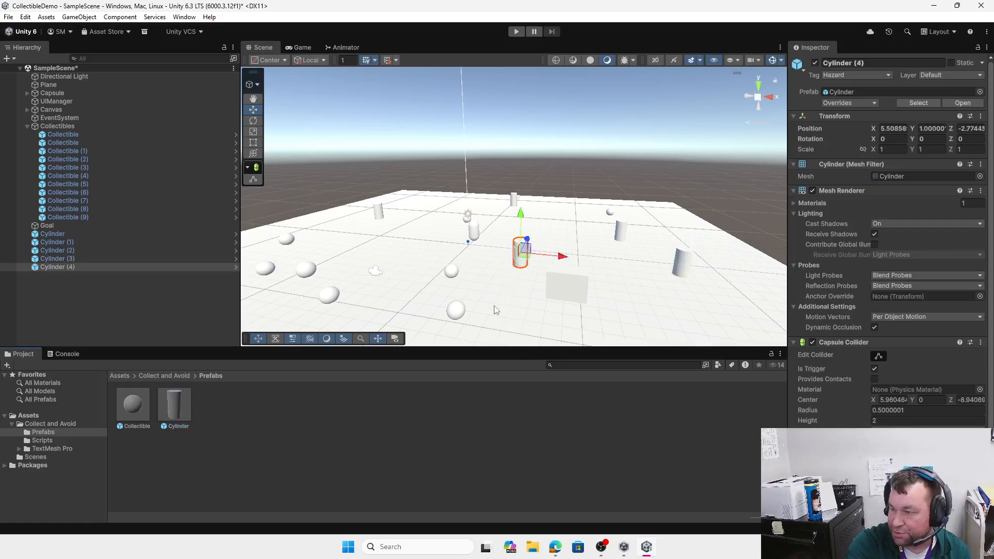
scroll(494, 306, "down", 5)
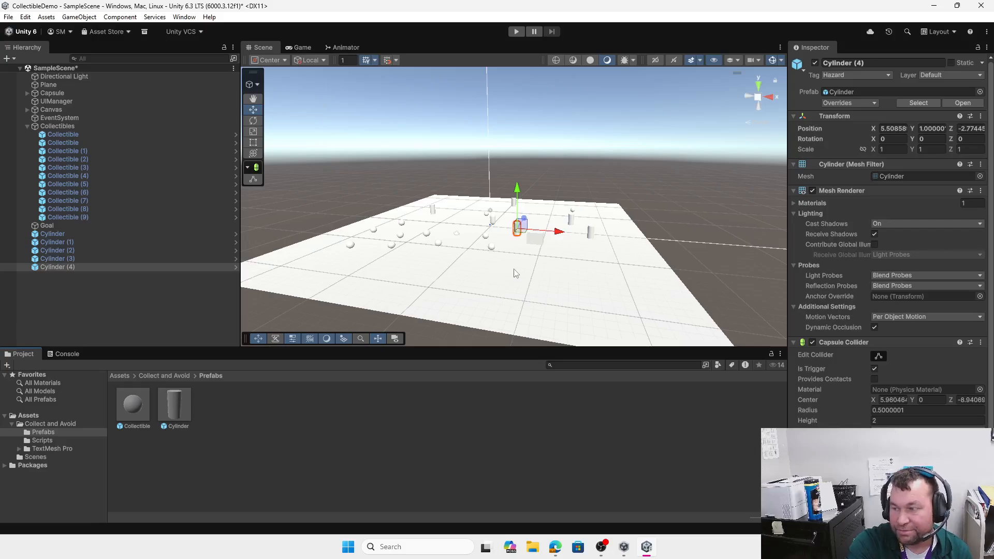
left_click(516, 32)
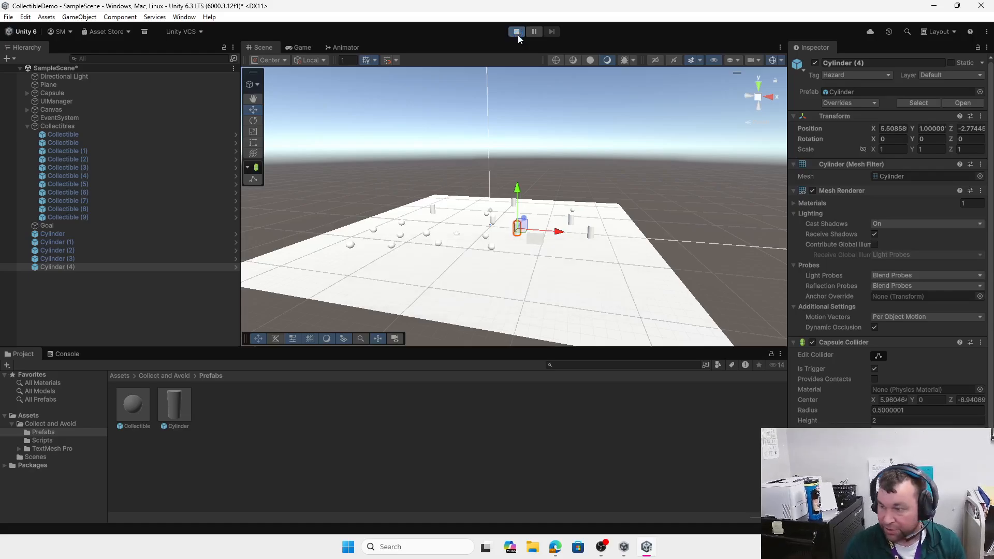
Step: Collect a sphere, run into a new cylinder to confirm the level reloads, then stop playing
key("s")
key("d")
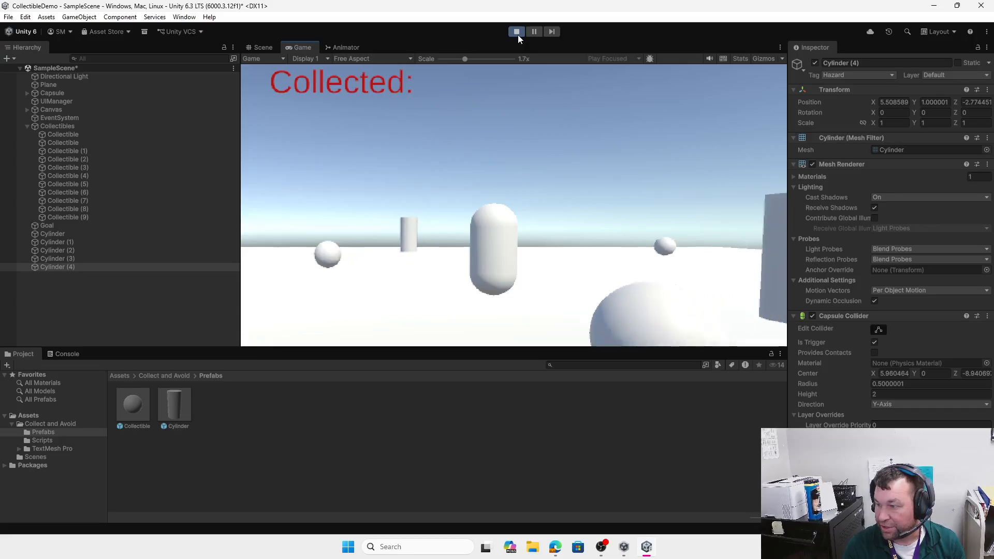
key("a")
key("w")
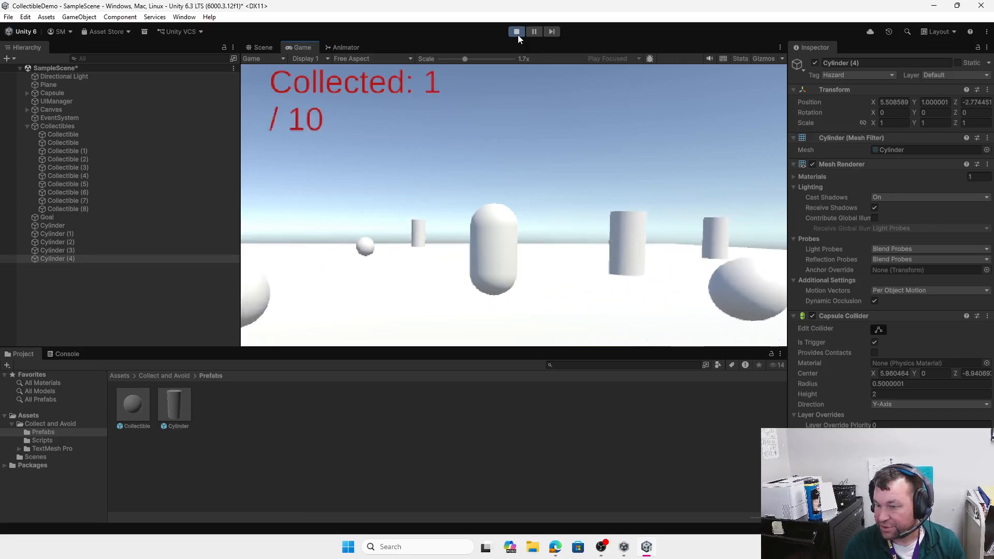
key("d")
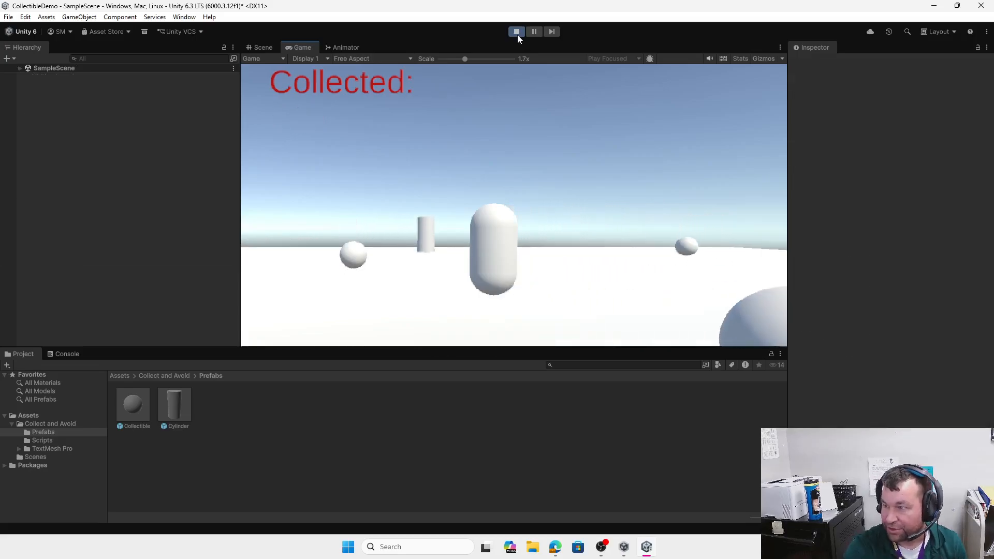
left_click(518, 34)
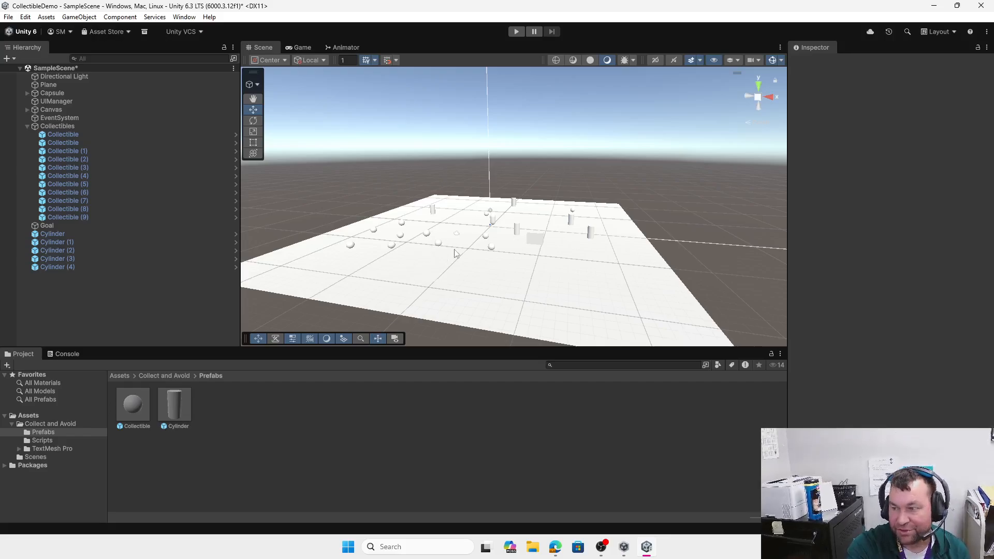
Step: Check the newest cylinder copy for prefab overrides, then bring up the Hierarchy's + create menu
left_click(517, 233)
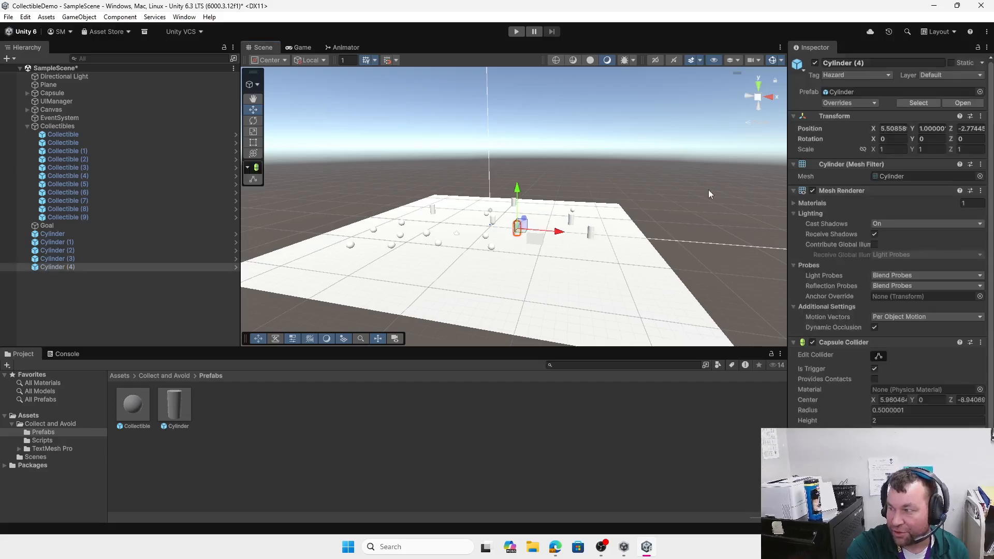
left_click(871, 103)
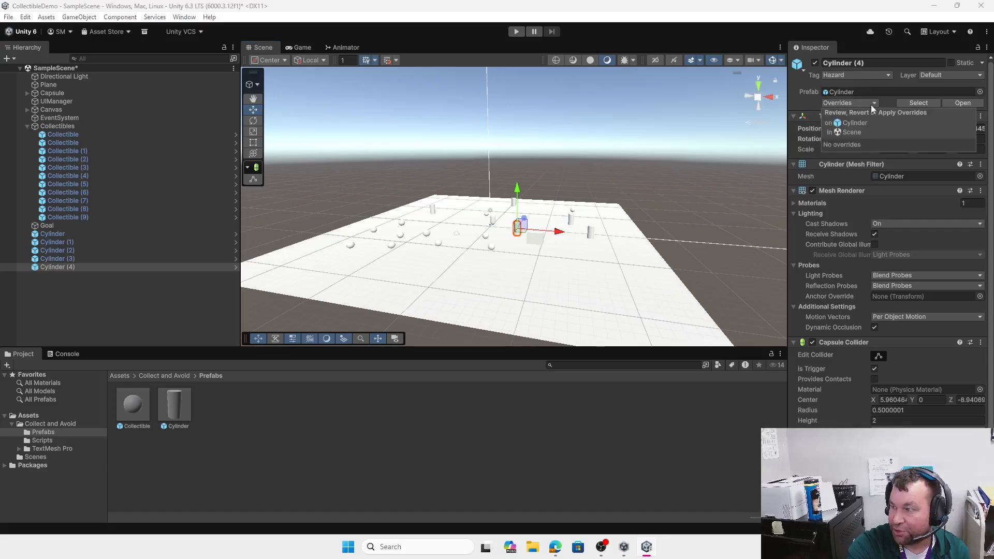
left_click(883, 101)
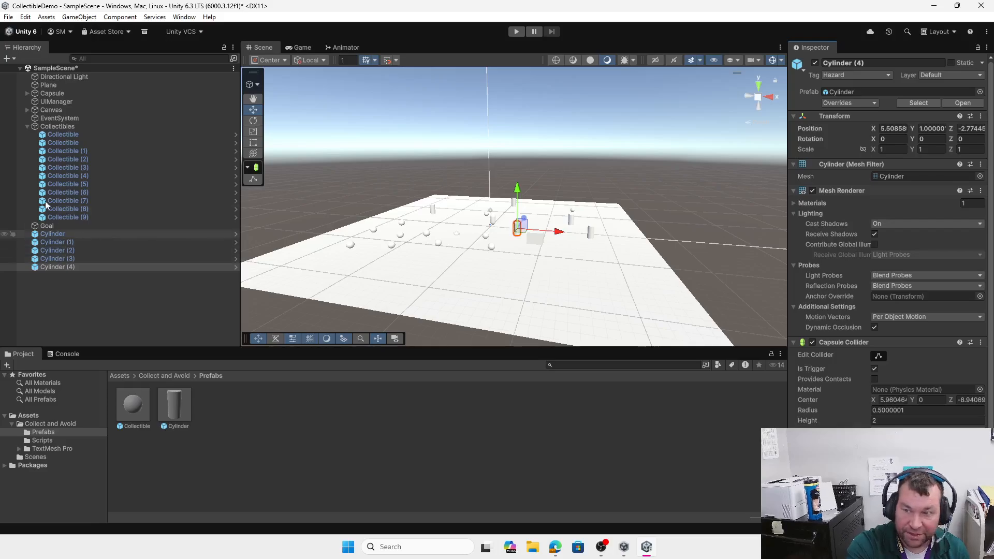
left_click(7, 59)
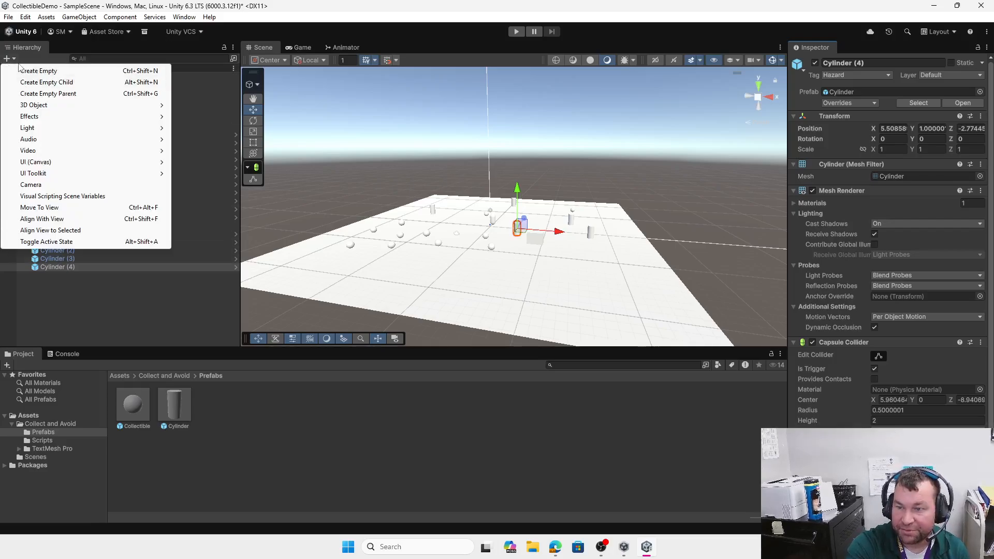
Step: Create an empty GameObject named 'Hazards'
left_click(39, 71)
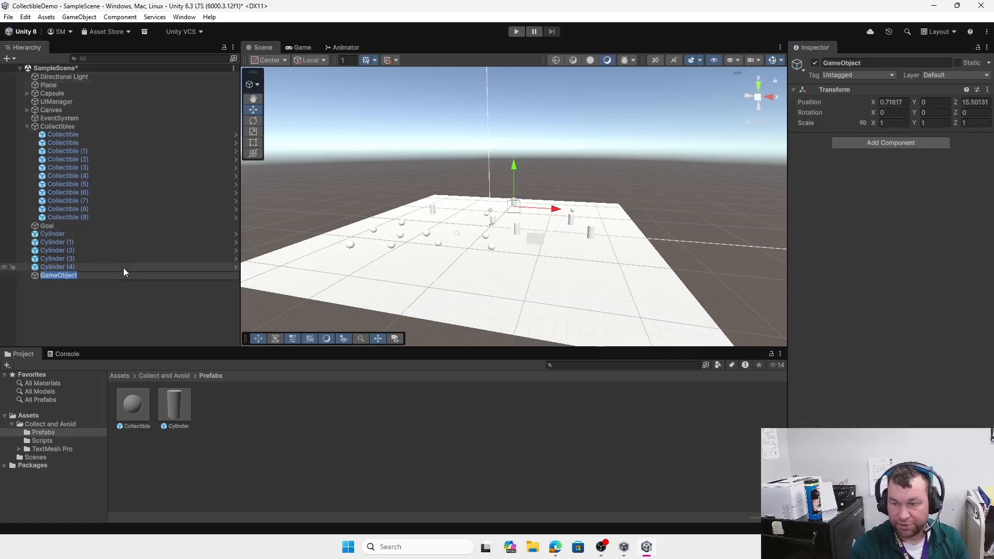
type("Ene")
key("BackSpace")
key("BackSpace")
key("BackSpace")
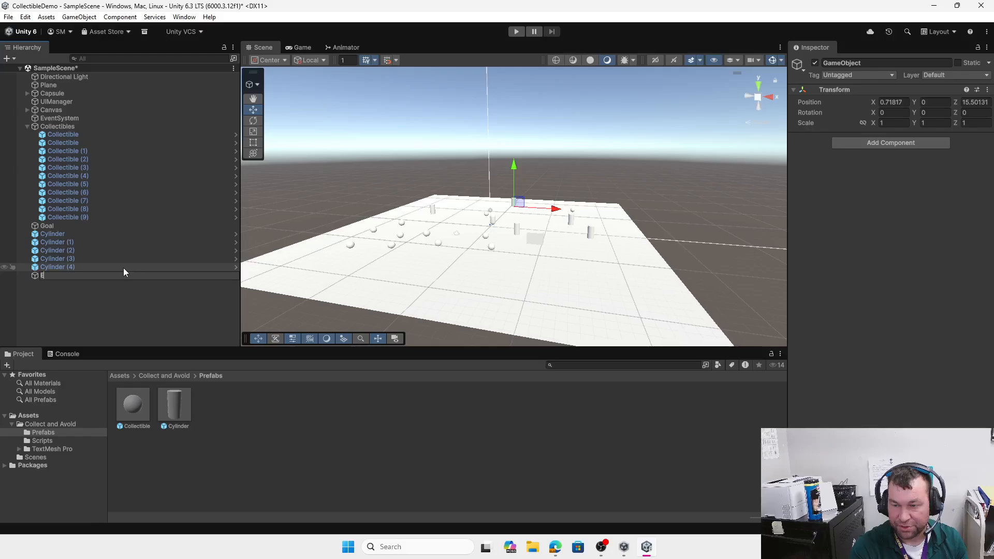
type("Hazards")
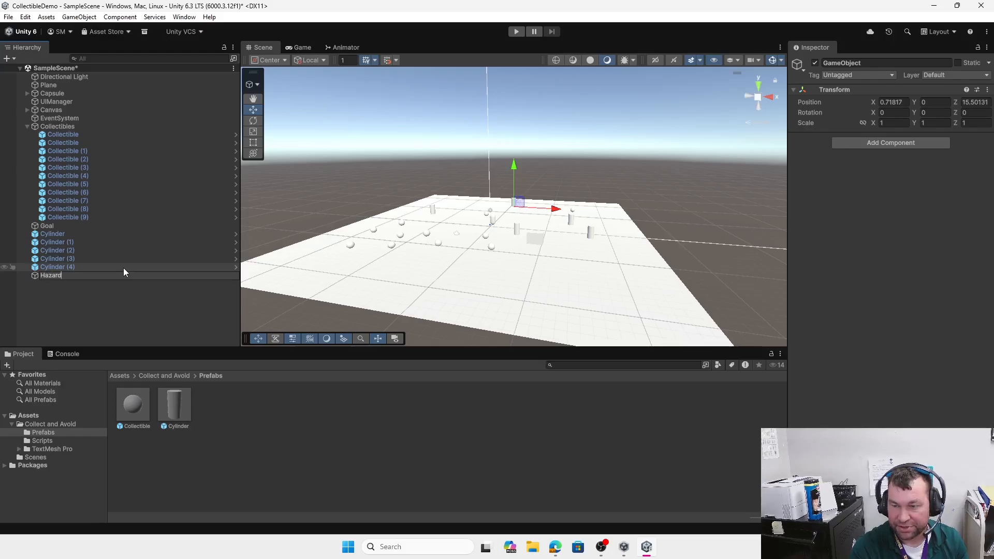
left_click(93, 331)
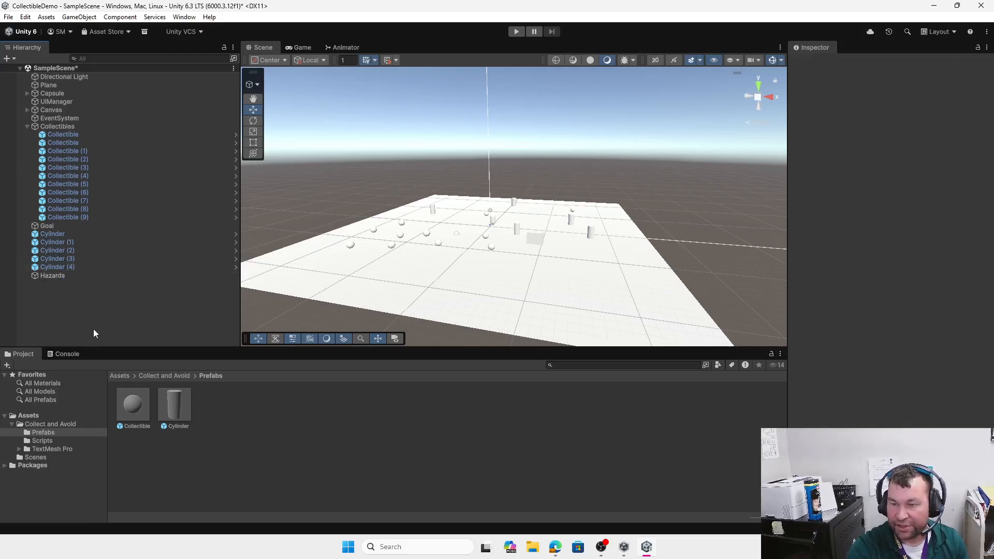
Step: Parent Cylinder through Cylinder (4) under Hazards and collapse the Collectibles group
left_click(57, 234)
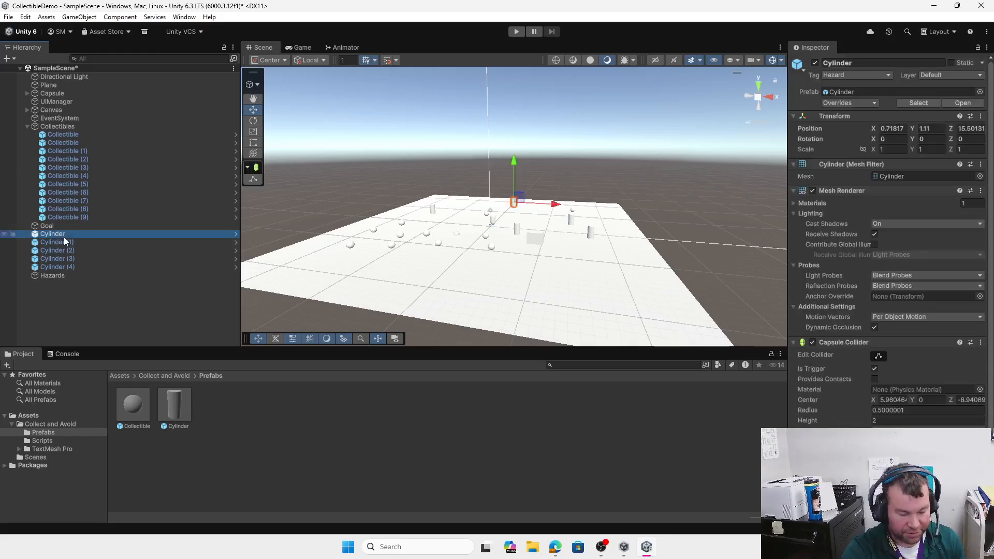
left_click(65, 267, "shift")
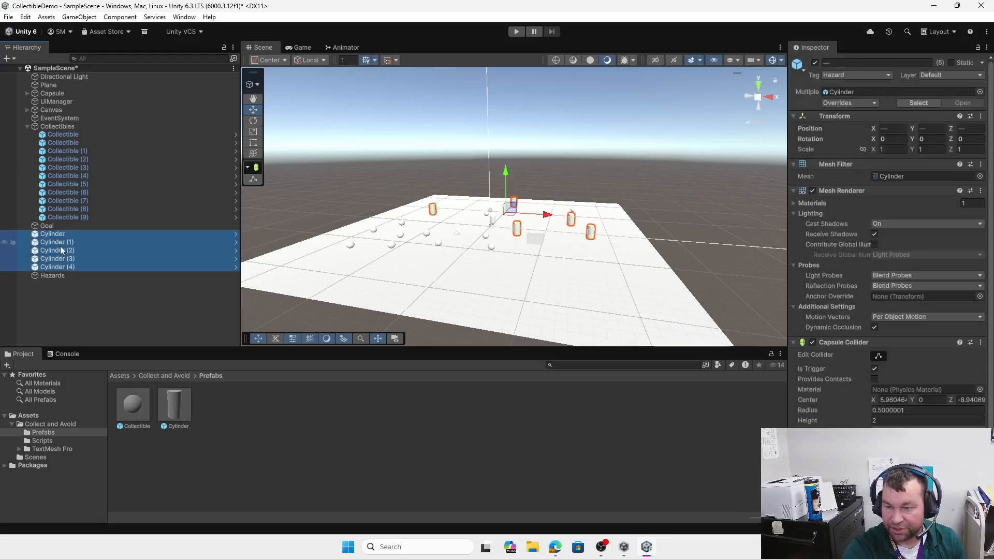
left_click_drag(60, 246, 59, 274)
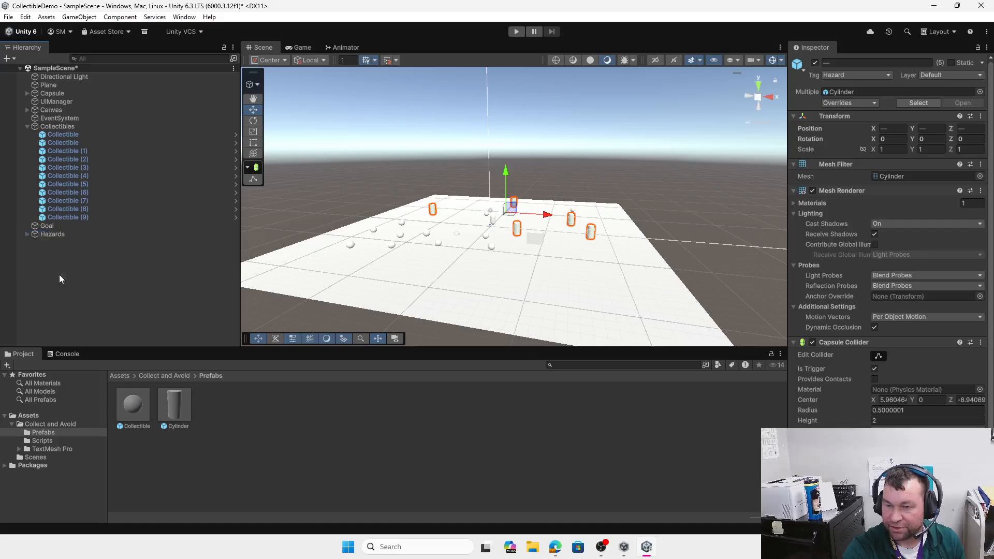
left_click(27, 127)
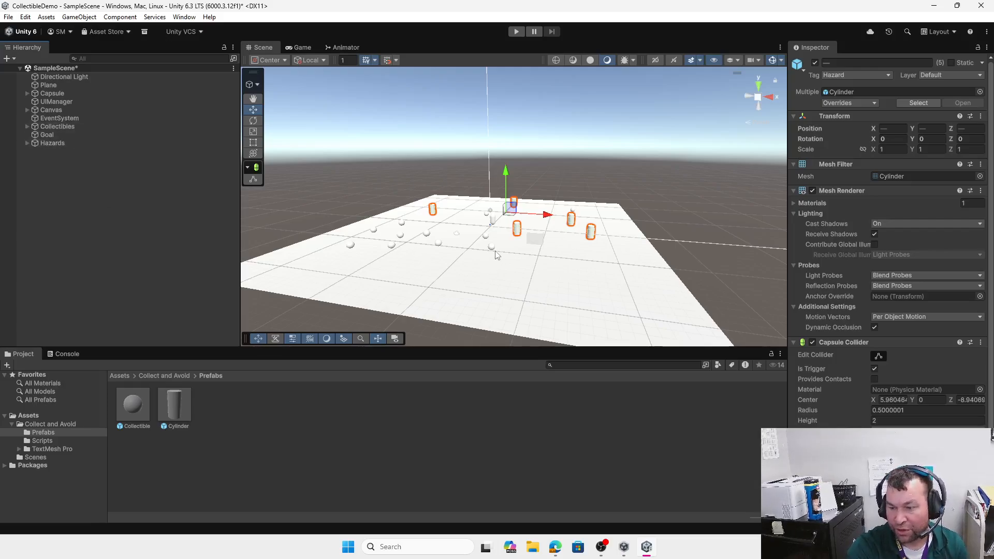
scroll(522, 267, "down", 4)
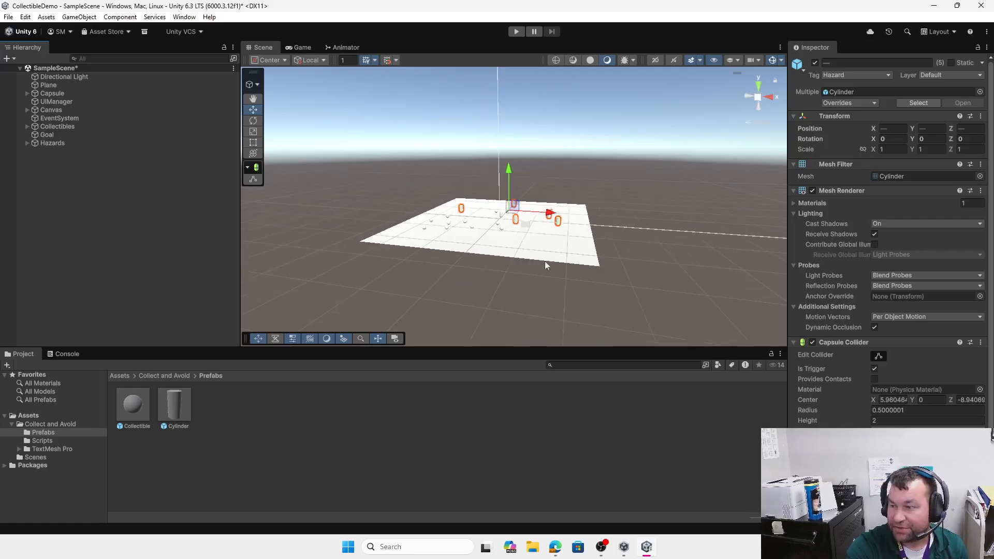
middle_click_drag(616, 220, 552, 272)
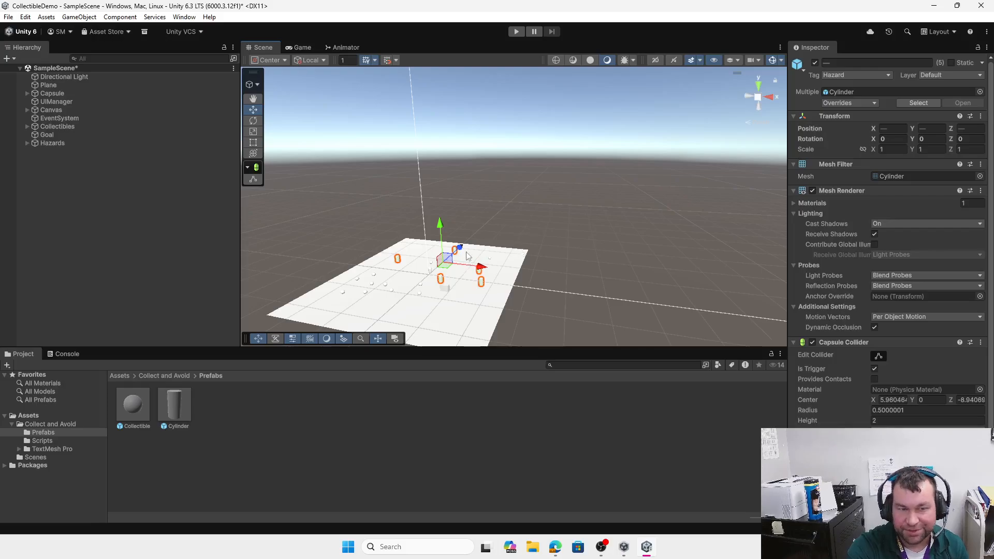
left_click(165, 376)
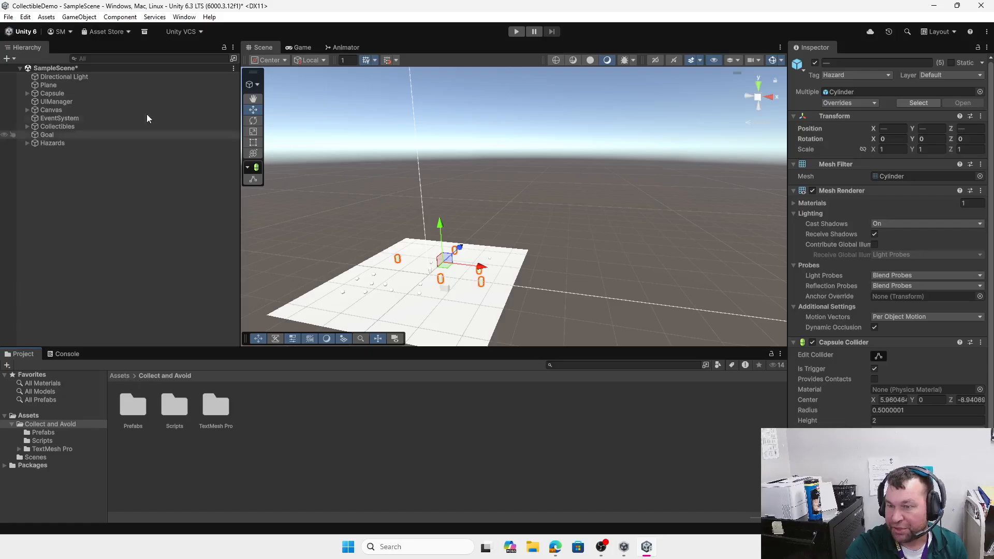
Step: Select Canvas, frame it in the Scene view, then select Counter and the disabled WinText object
left_click(54, 110)
scroll(557, 190, "down", 5)
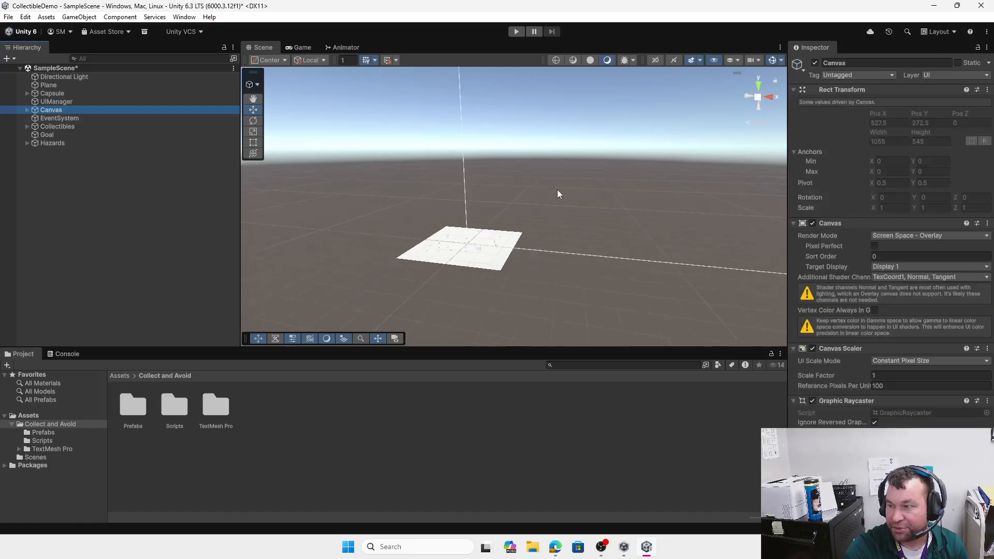
middle_click_drag(573, 195, 523, 279)
scroll(511, 235, "down", 8)
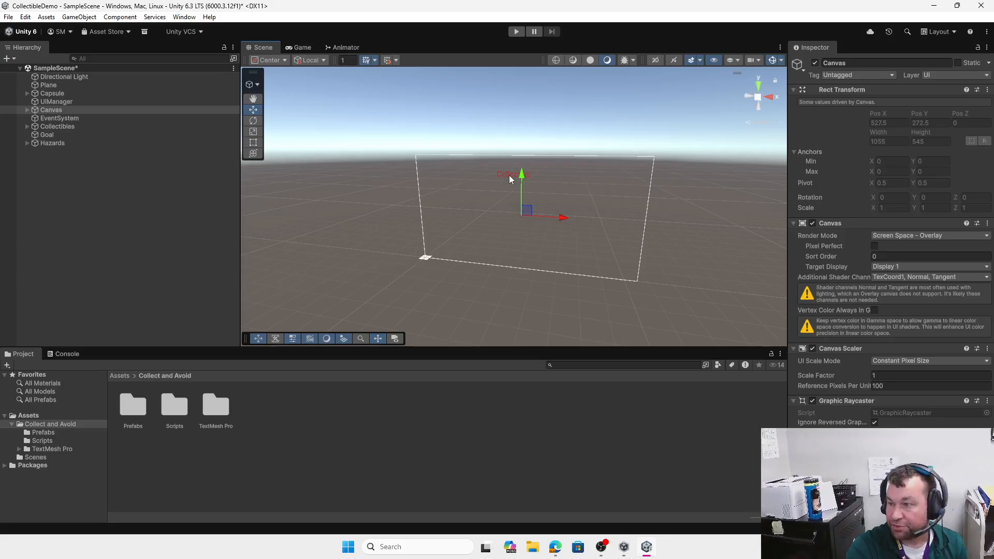
left_click(508, 176)
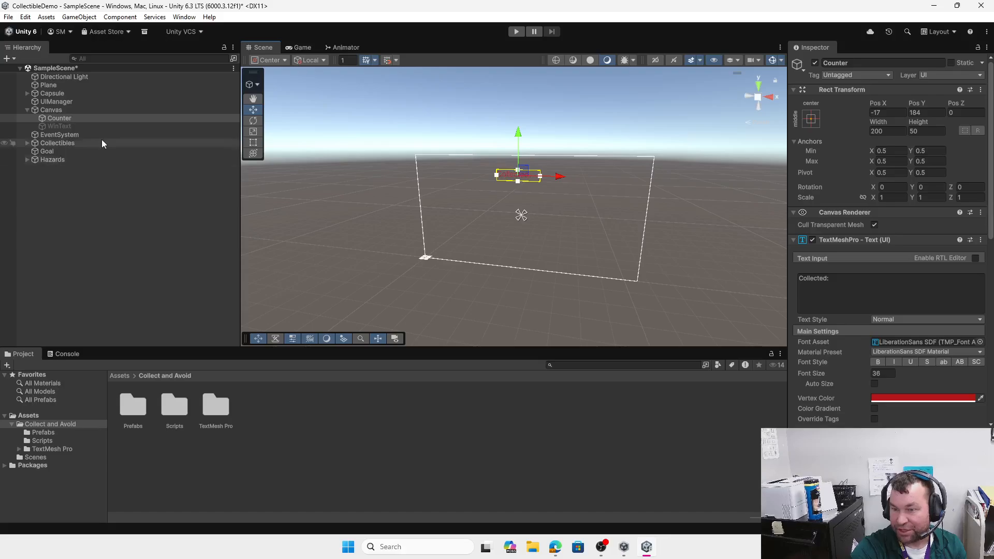
left_click(55, 124)
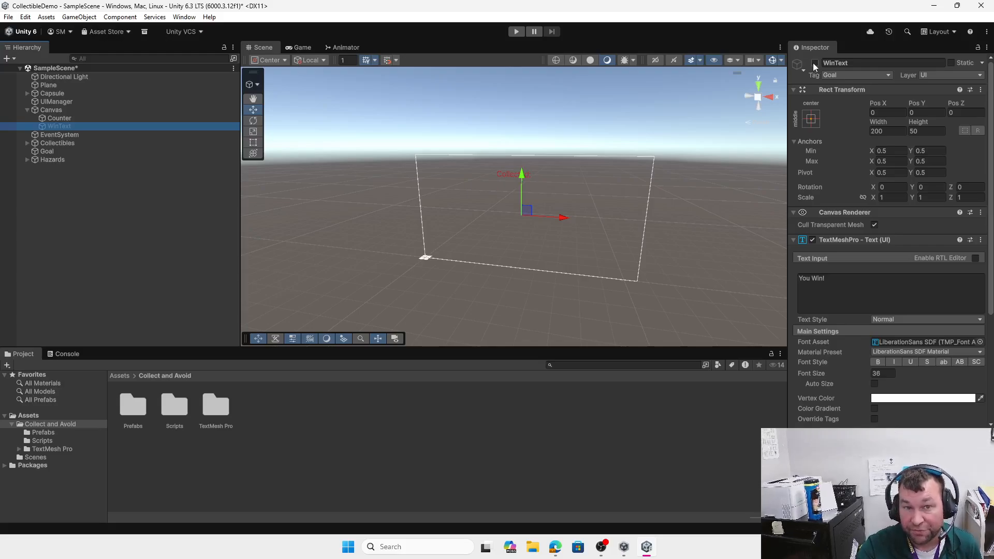
Step: Set WinText's Vertex Color to green, hex 1CBA20
left_click(917, 400)
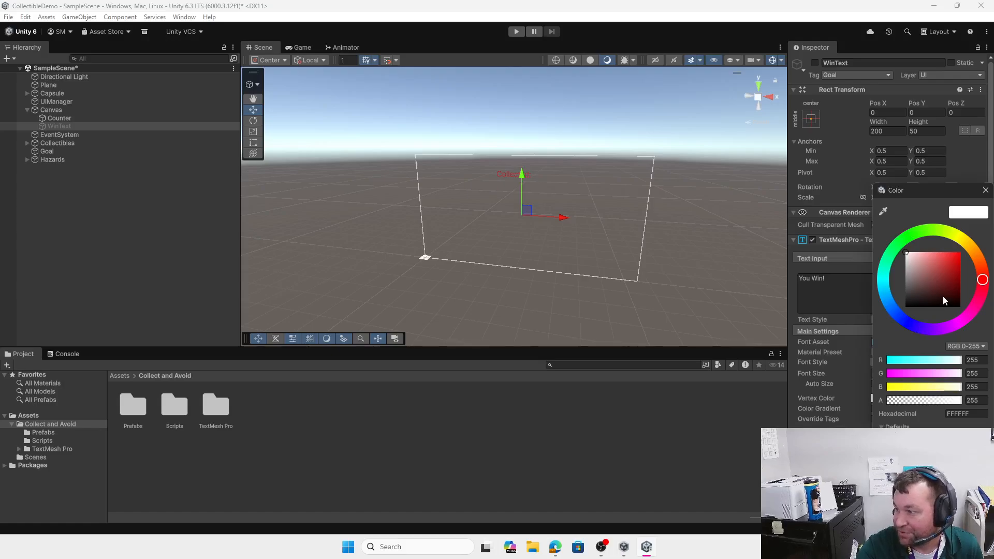
left_click(908, 238)
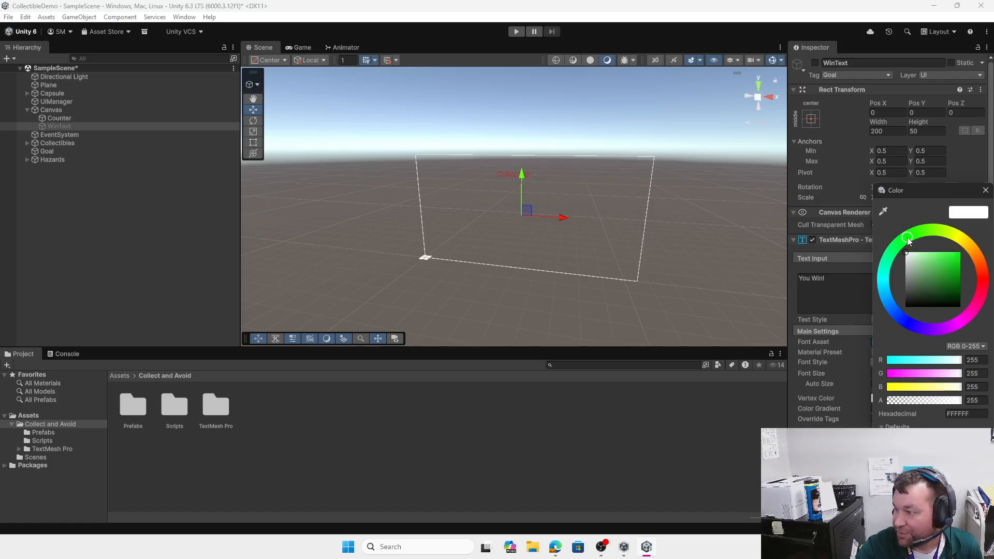
left_click(953, 268)
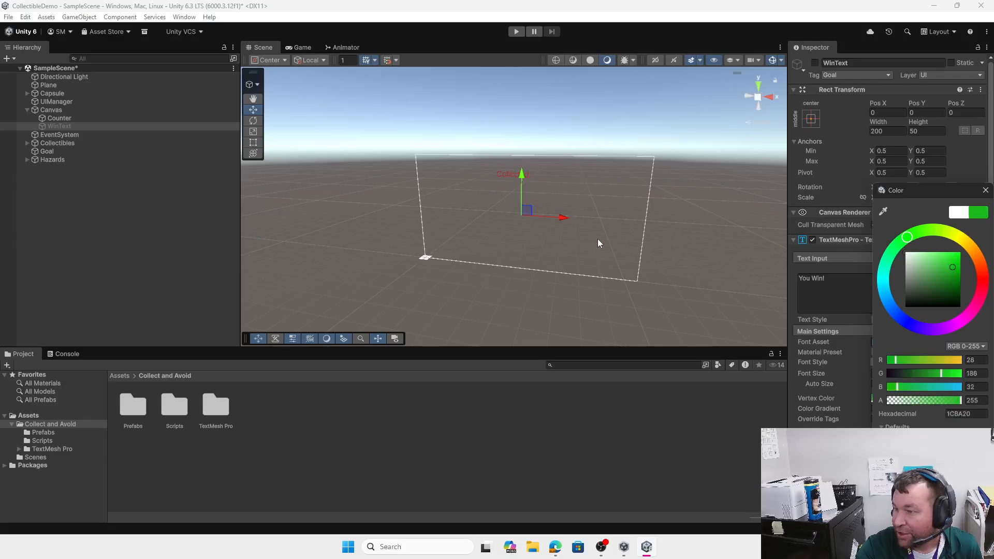
left_click(854, 287)
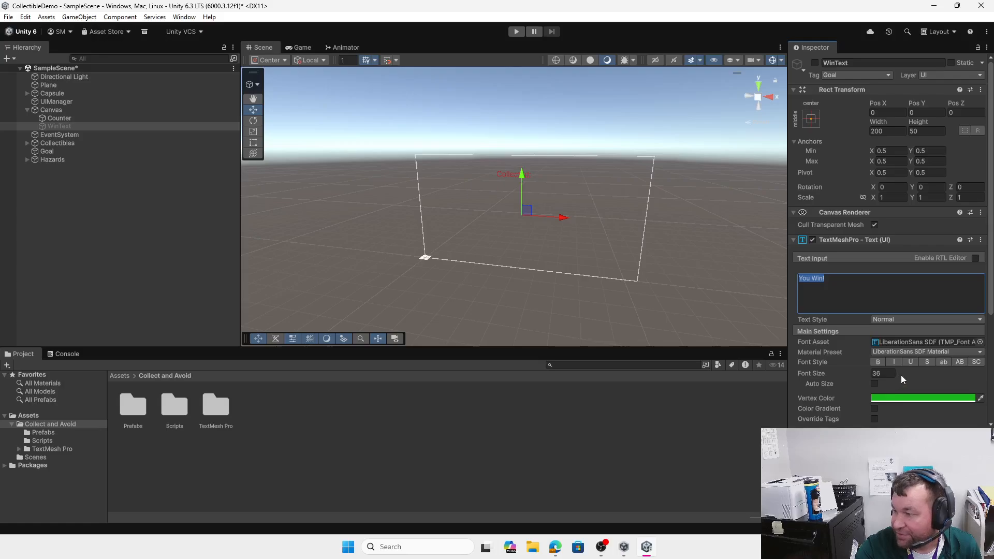
scroll(900, 375, "down", 3)
scroll(894, 375, "up", 3)
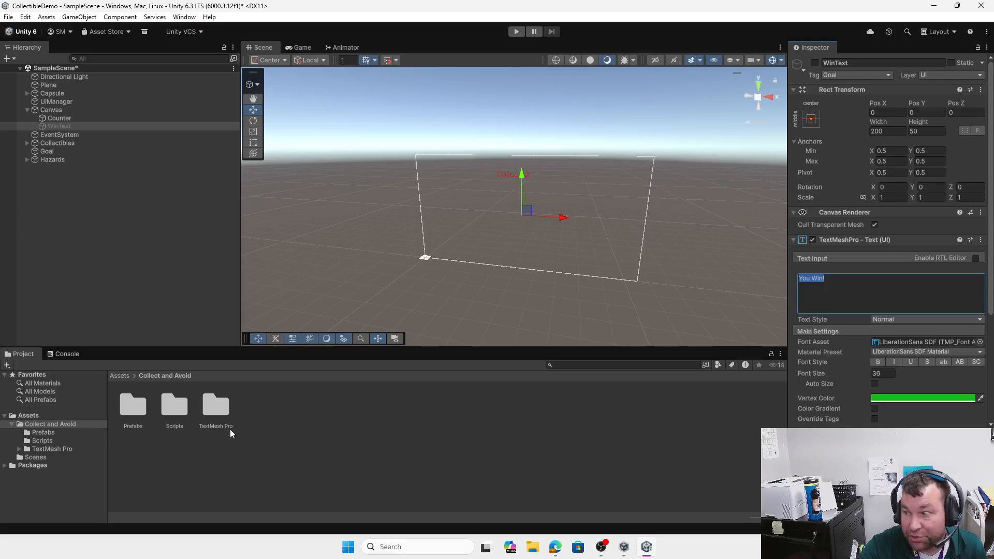
Step: Open the Scripts folder and preview the Player script, then the Collector script's code
double_click(174, 409)
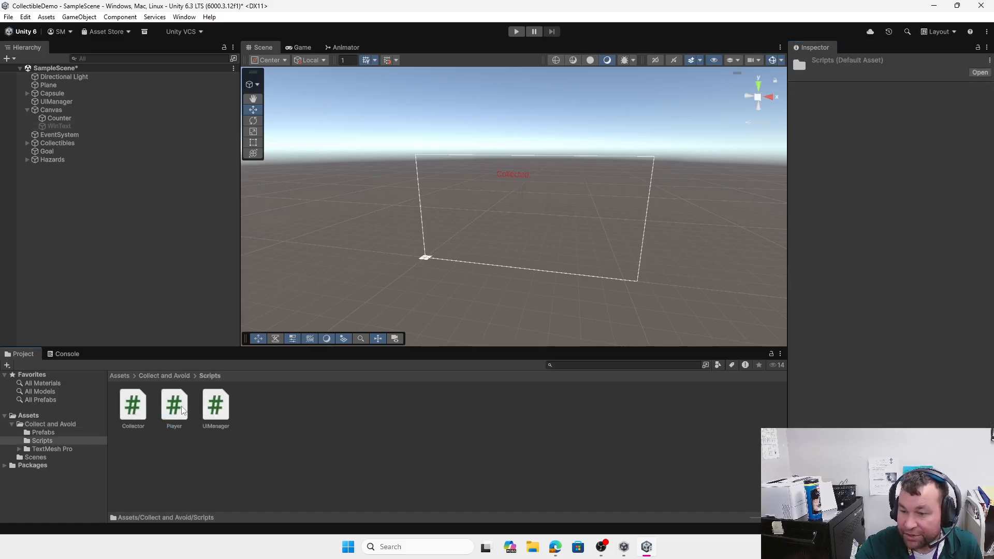
left_click(182, 410)
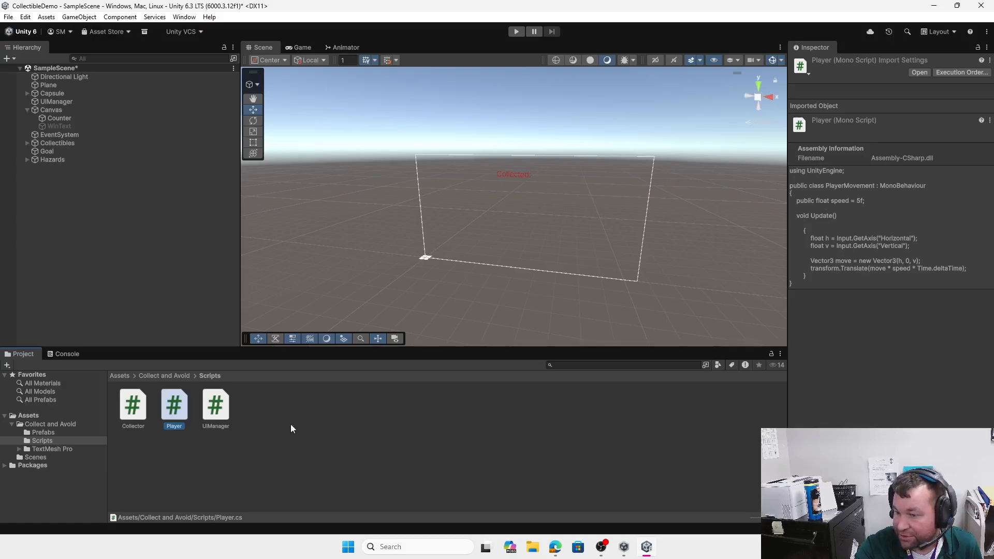
left_click(139, 405)
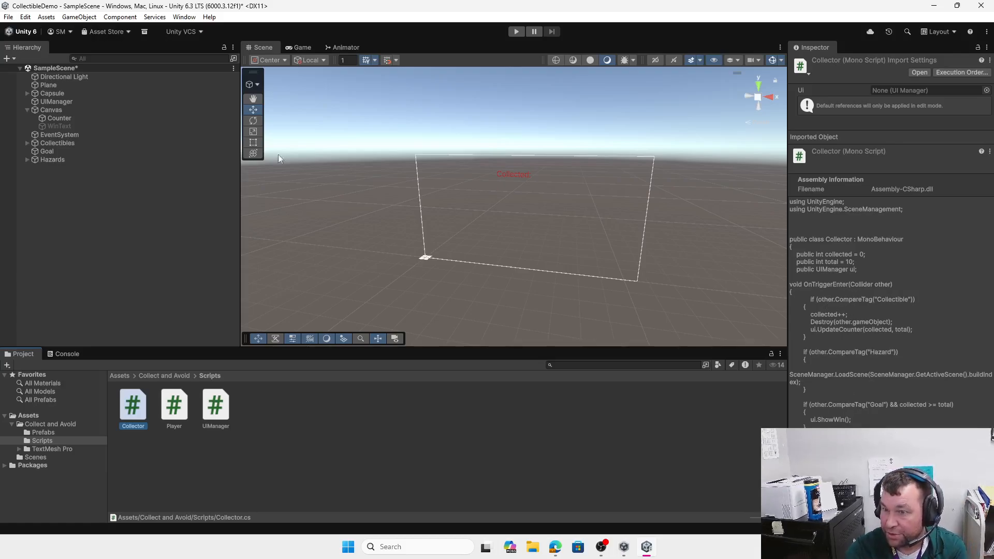
Step: Expand Collectibles, inspect the first Collectible, and view the Collector script's code
left_click(73, 143)
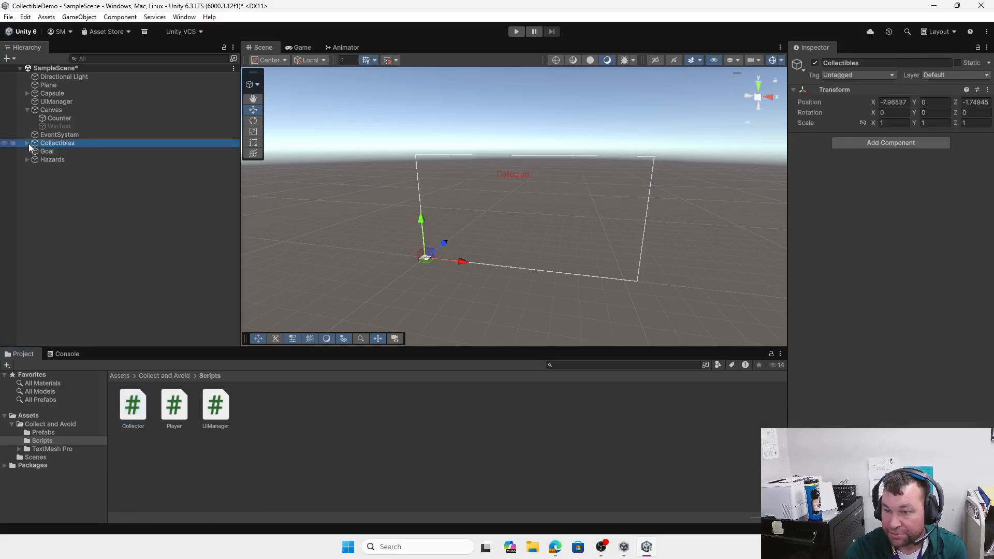
left_click(27, 143)
left_click(58, 150)
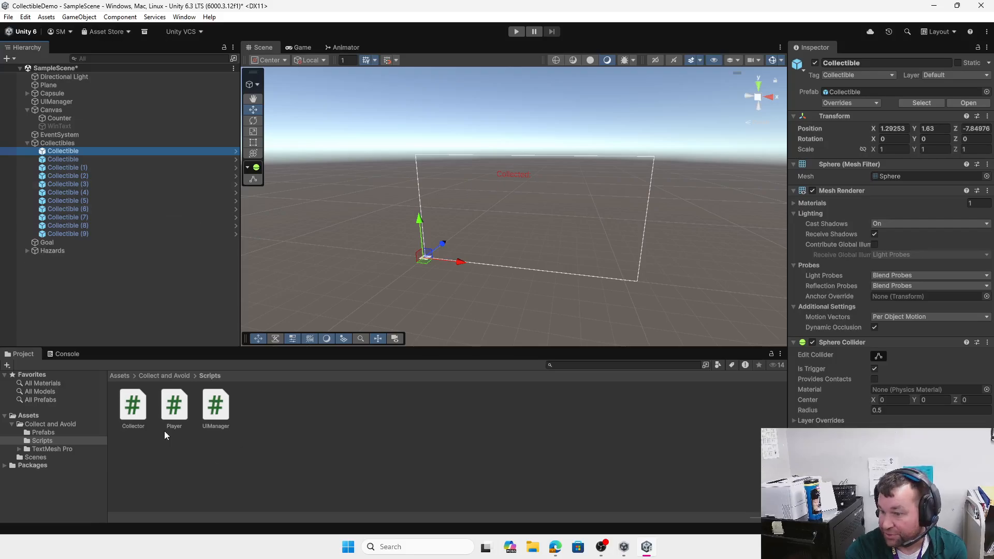
left_click(133, 409)
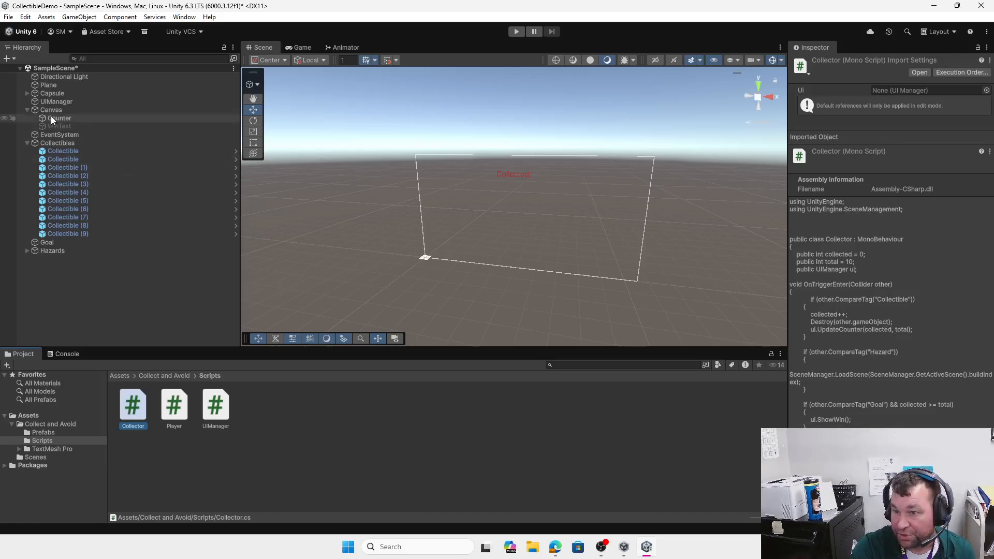
Step: Inspect the UIManager object's Counter and WinText references and view the UIManager script's code
left_click(56, 102)
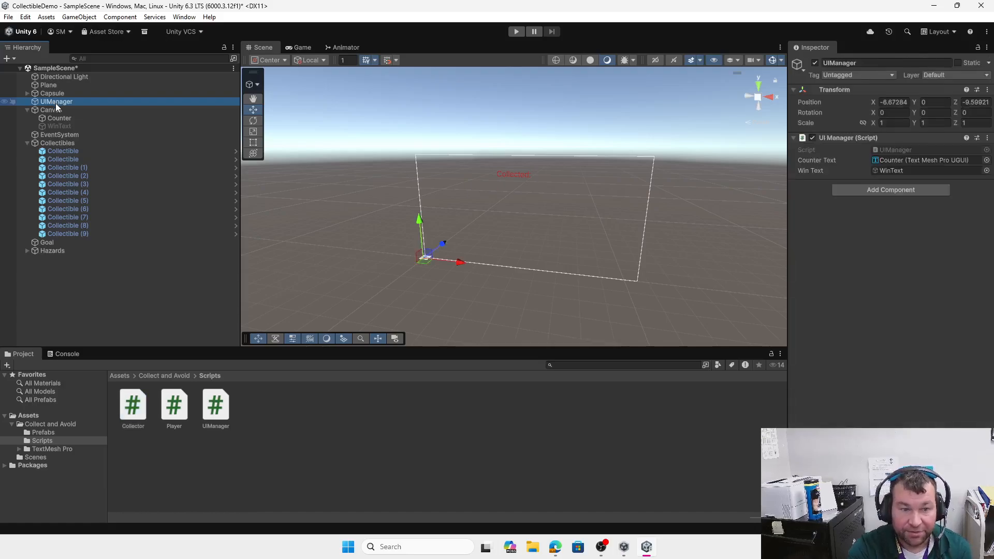
left_click(228, 412)
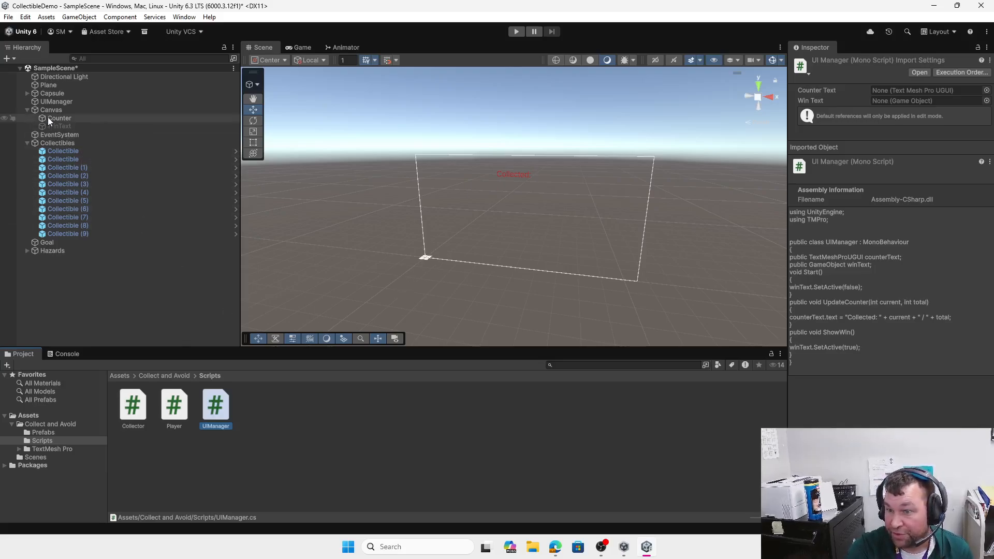
double_click(48, 95)
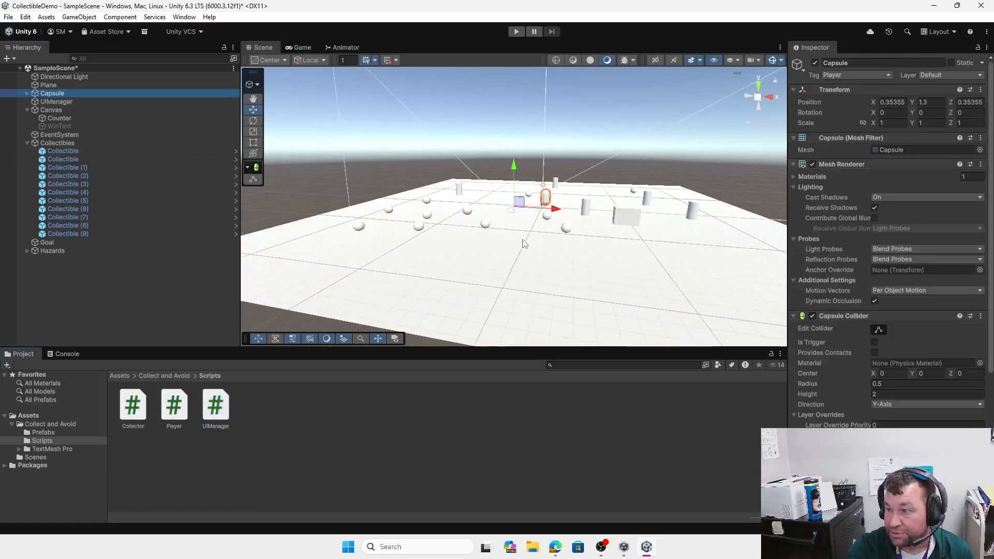
Step: Select the Main Camera under Capsule, move it forward along Z and raise it to Y 2.44
middle_click_drag(523, 240, 283, 295)
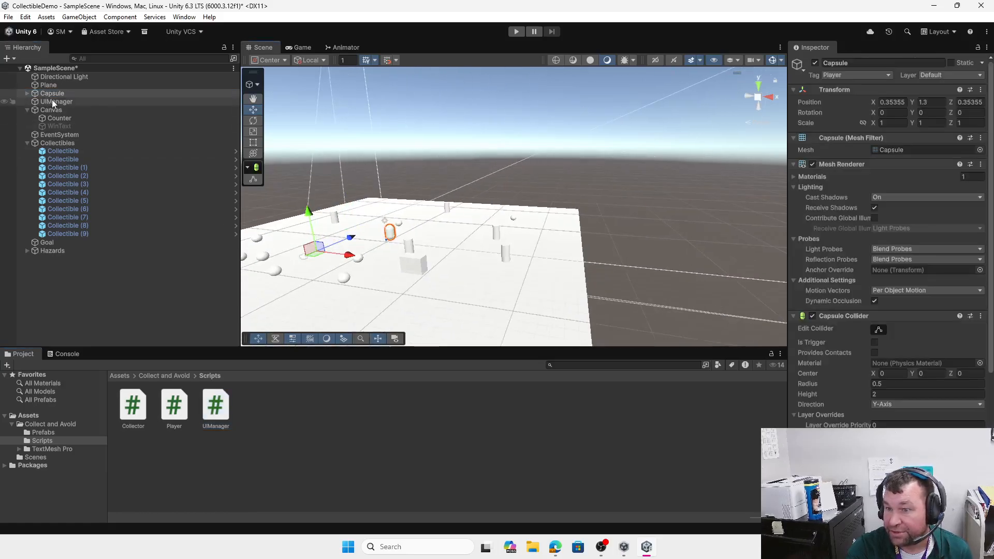
left_click(26, 93)
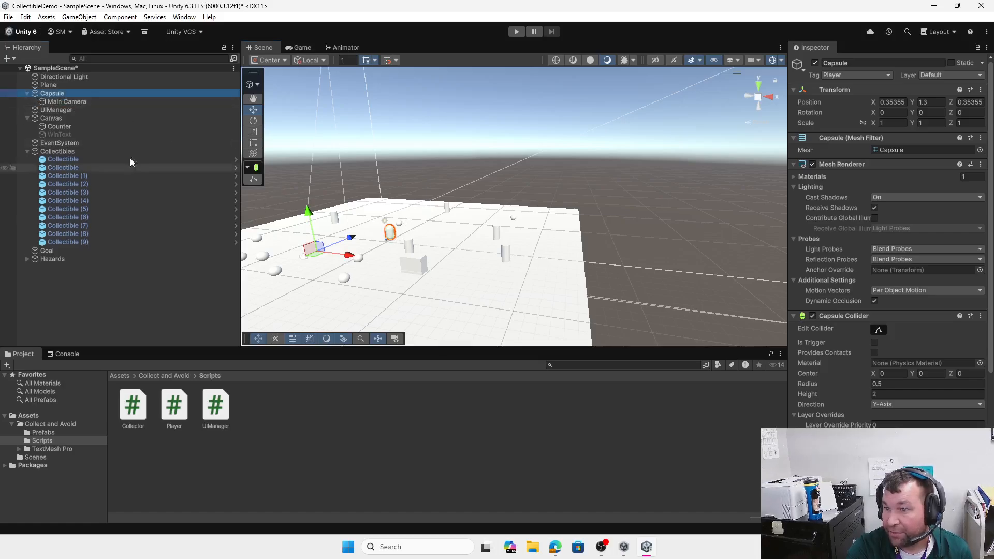
left_click(76, 102)
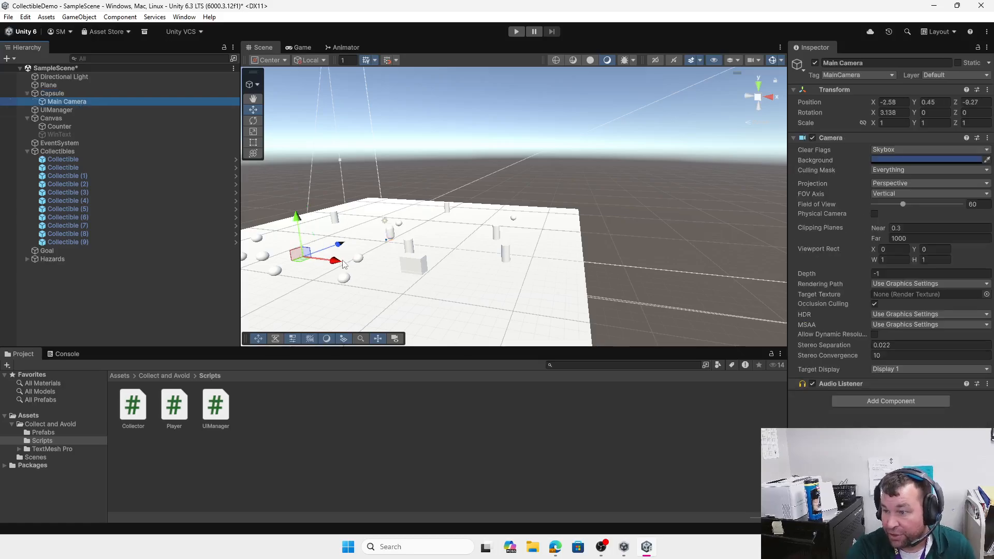
left_click_drag(339, 248, 348, 243)
left_click(300, 47)
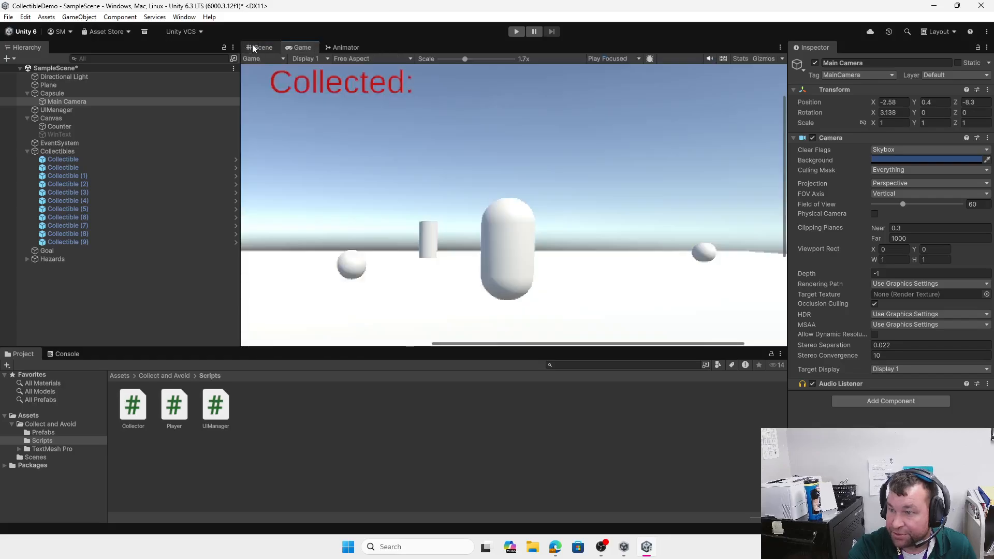
left_click(258, 47)
left_click_drag(305, 224, 304, 206)
left_click(310, 48)
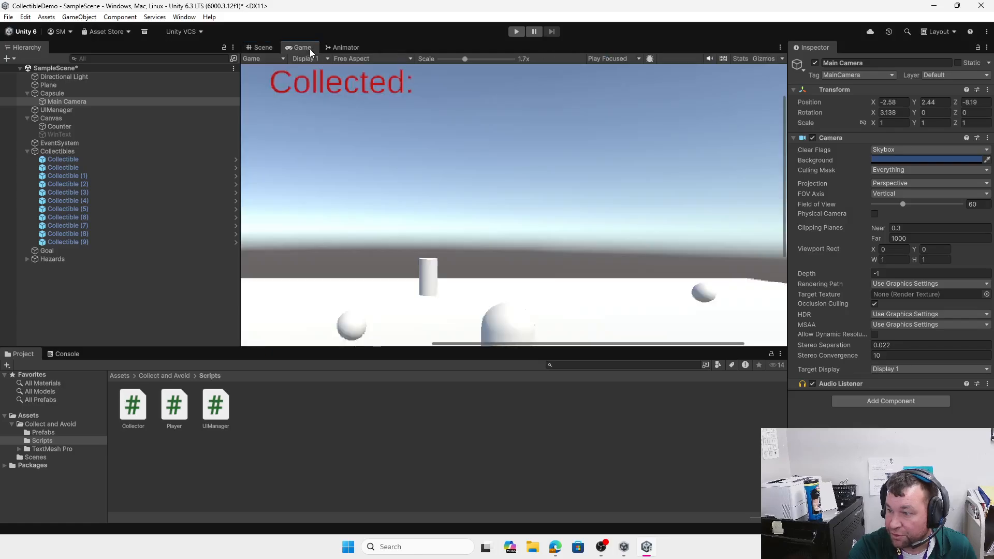
left_click(270, 48)
Step: Tilt the Main Camera down about 13° and confirm the result in the Game view
left_click(253, 120)
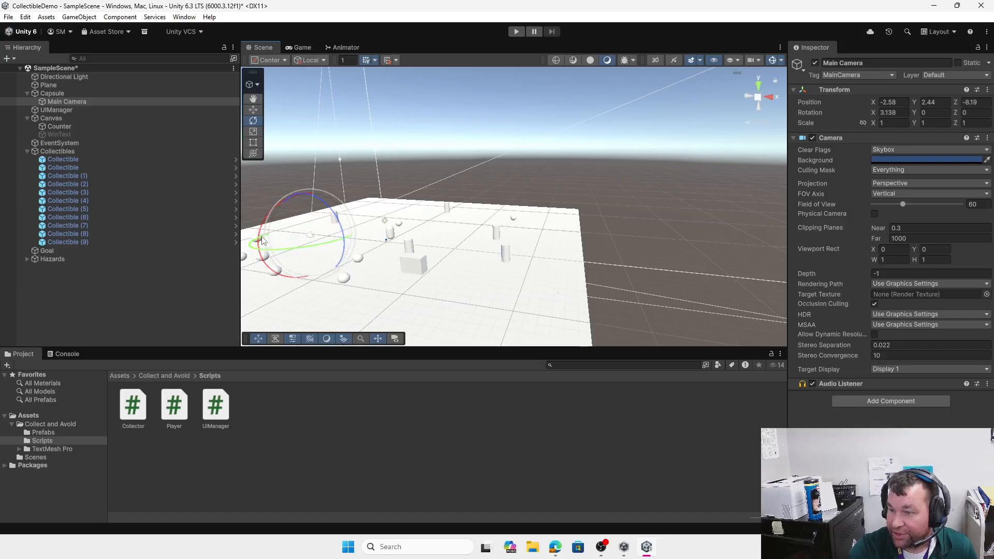
left_click_drag(259, 237, 260, 227)
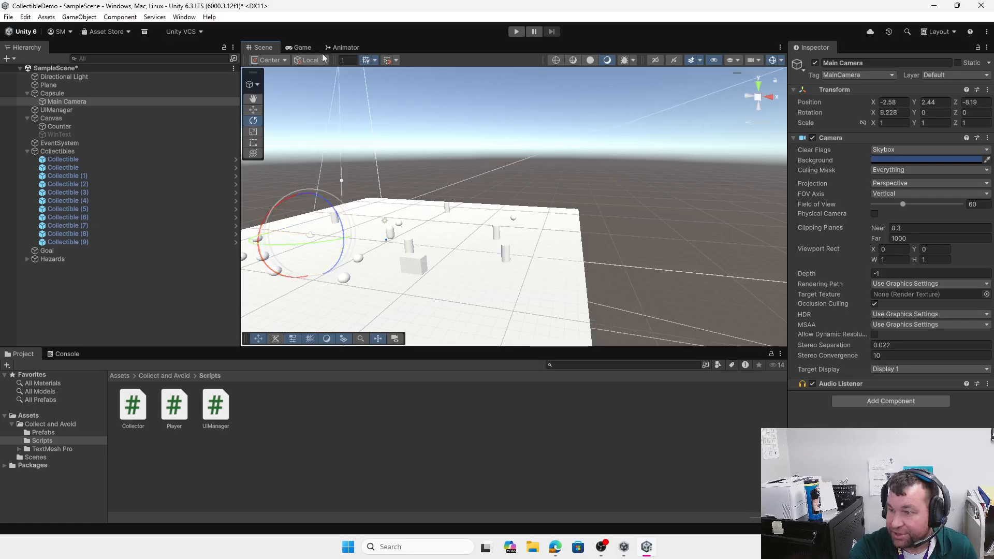
left_click(302, 47)
left_click(261, 47)
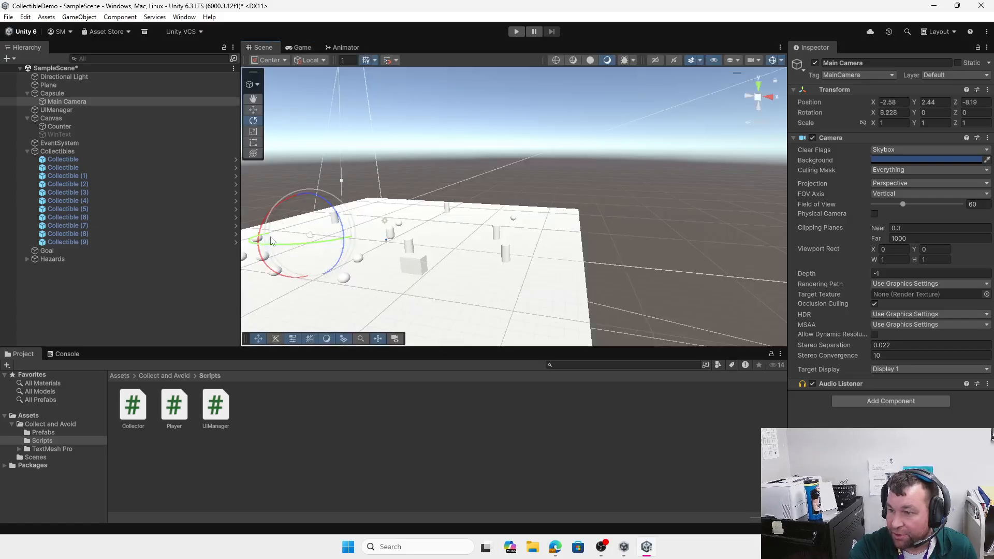
left_click_drag(261, 234, 264, 226)
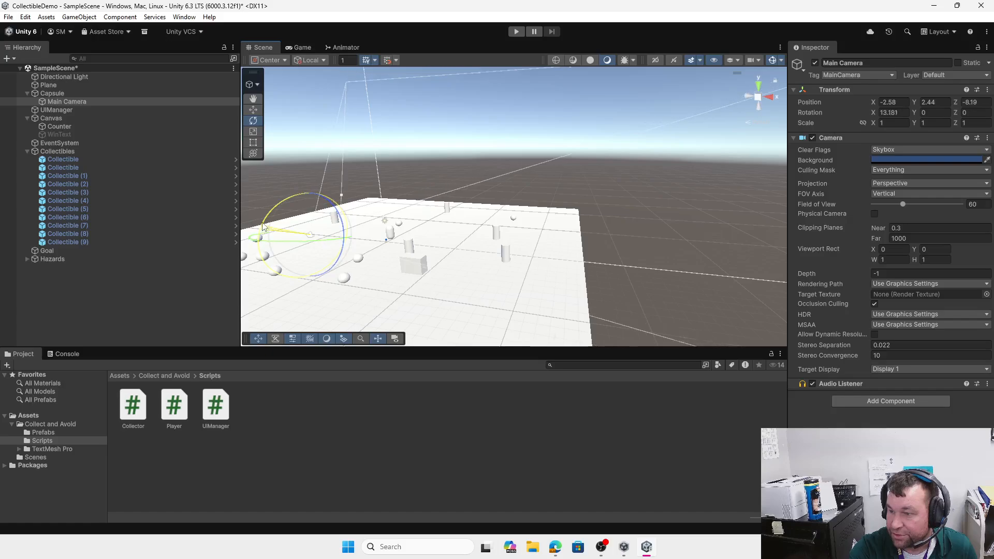
left_click(252, 98)
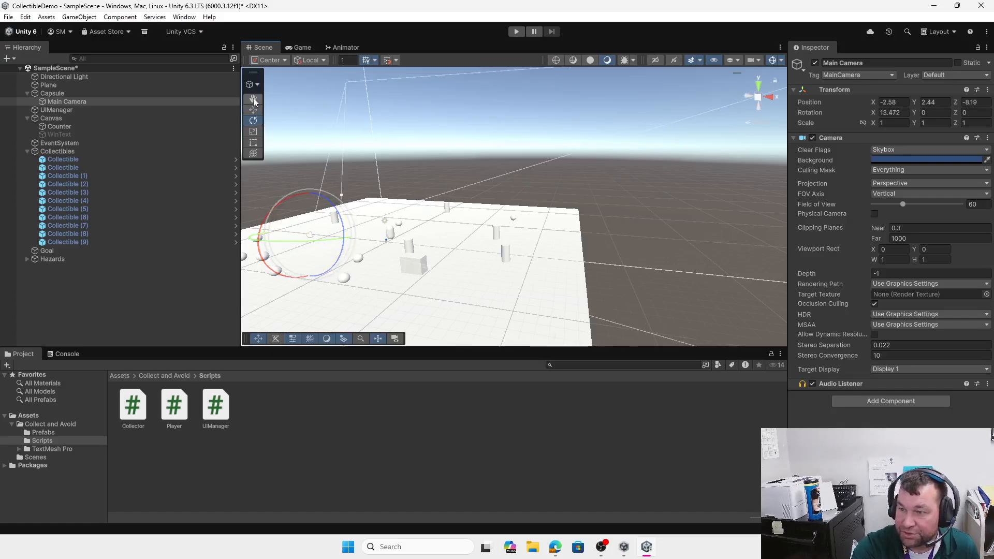
left_click_drag(509, 216, 582, 221)
left_click(252, 109)
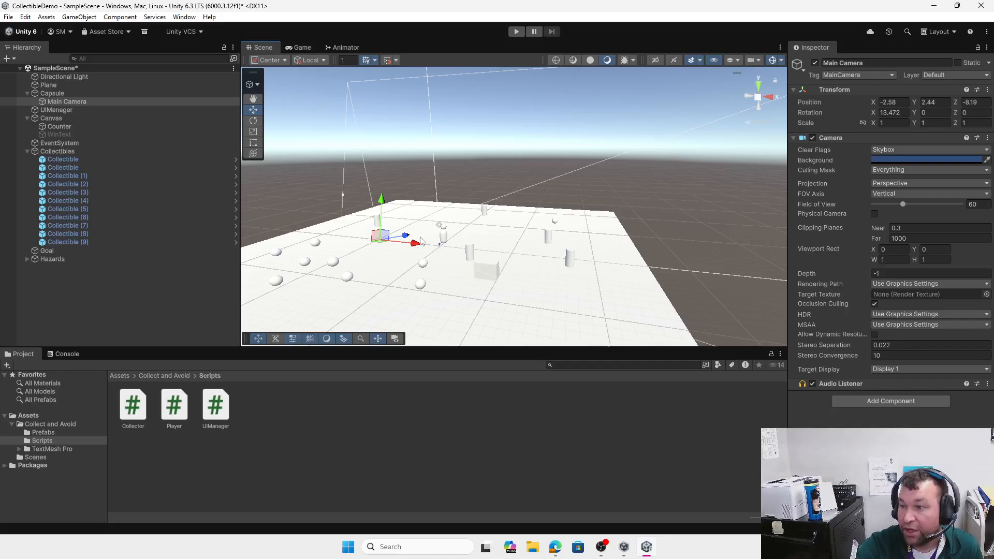
left_click(298, 47)
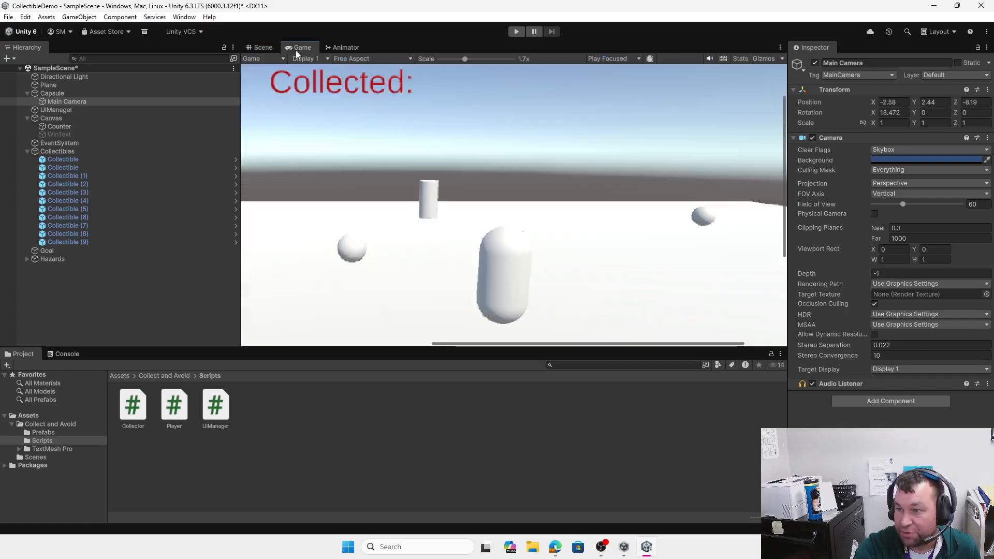
left_click(259, 47)
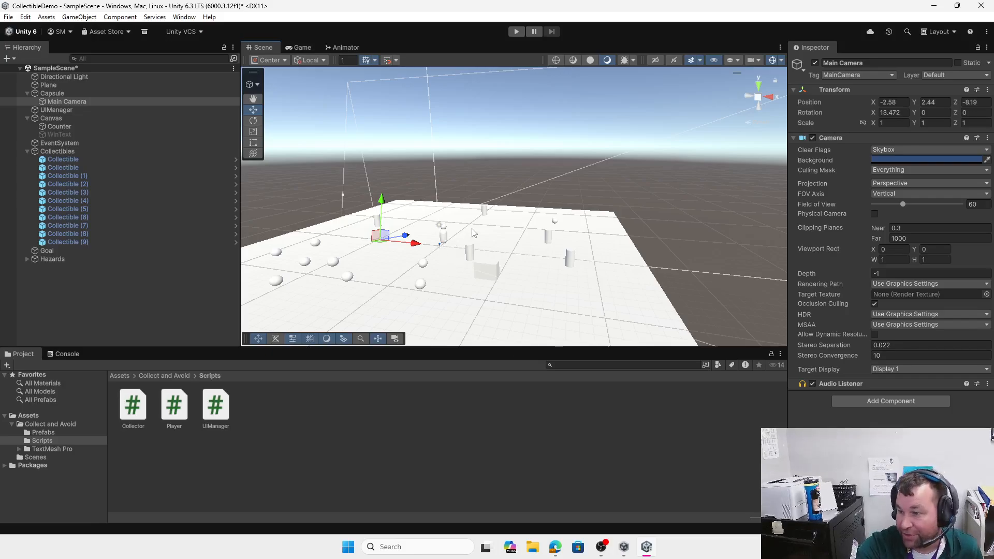
left_click(421, 284)
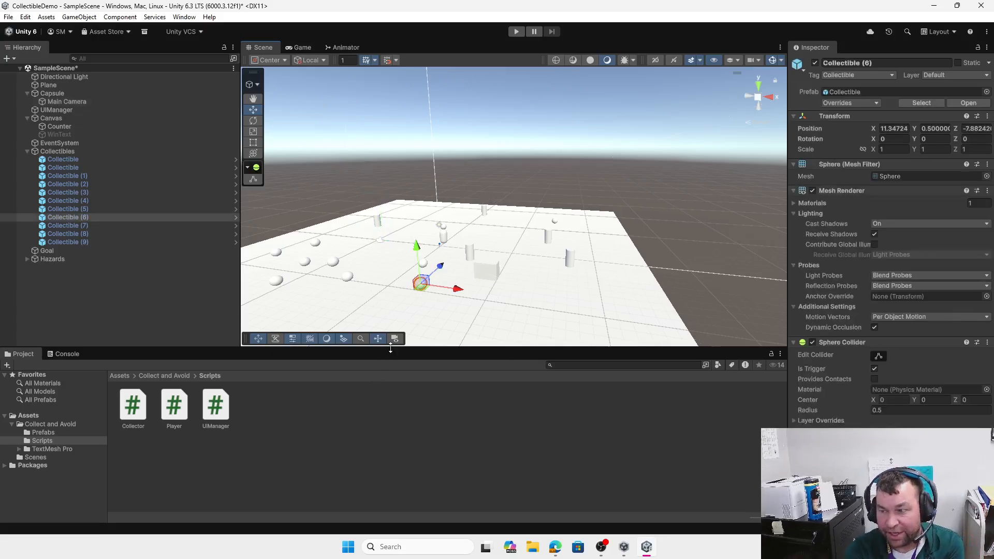
Step: Move Collectible (6) farther along X and browse into the Collect and Avoid folder
left_click_drag(460, 288, 484, 294)
left_click(120, 376)
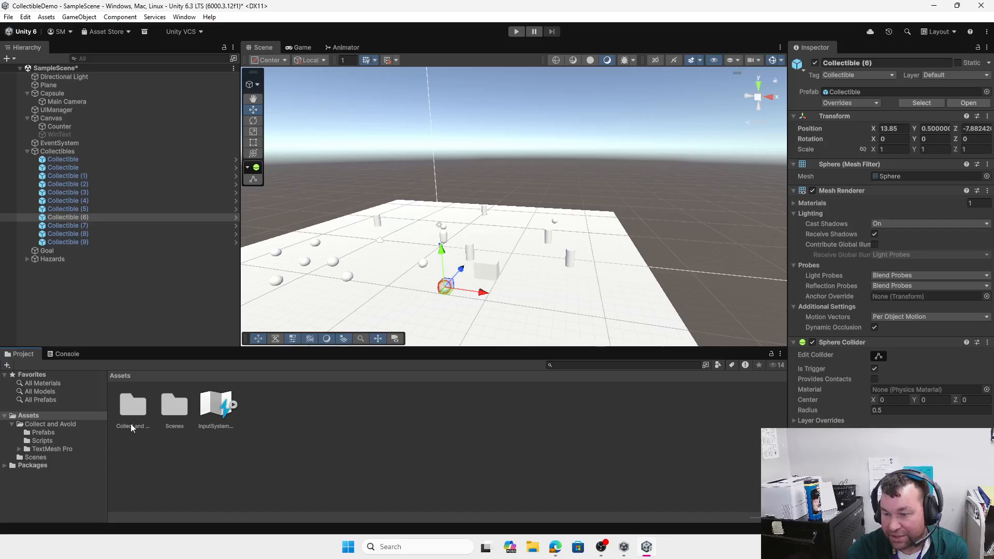
double_click(132, 403)
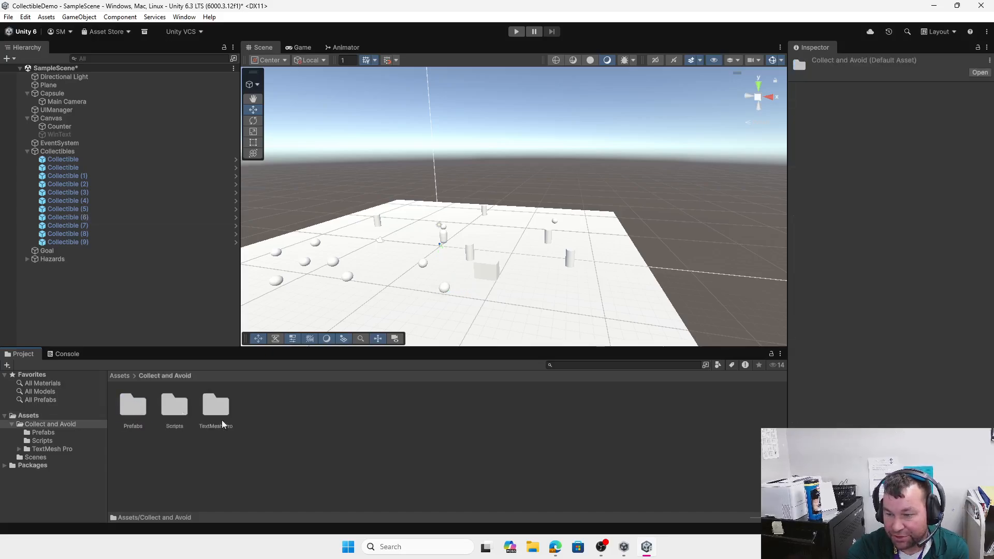
Step: Create a new folder named Materials in Collect and Avoid and open it
right_click(266, 418)
mouse_move(316, 123)
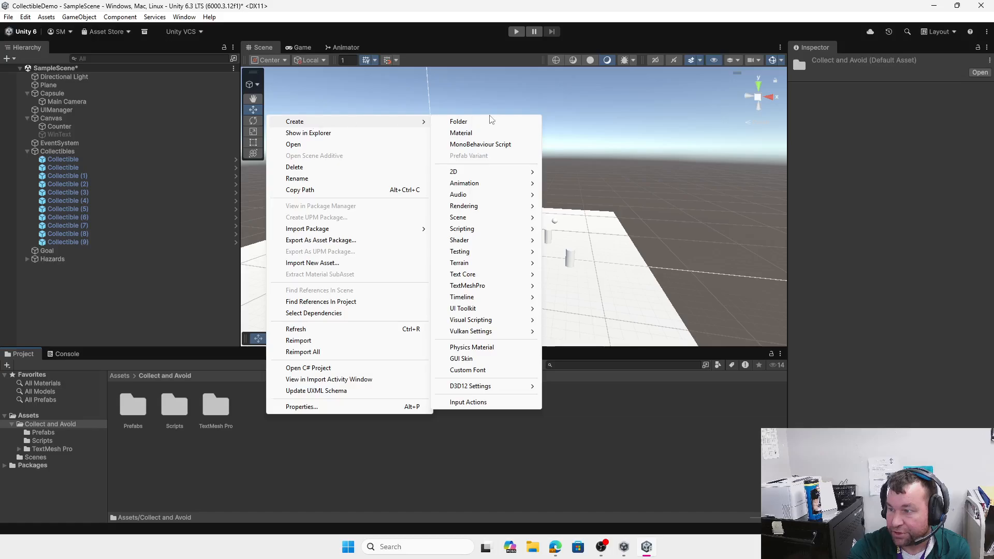
left_click(458, 122)
type("Materials")
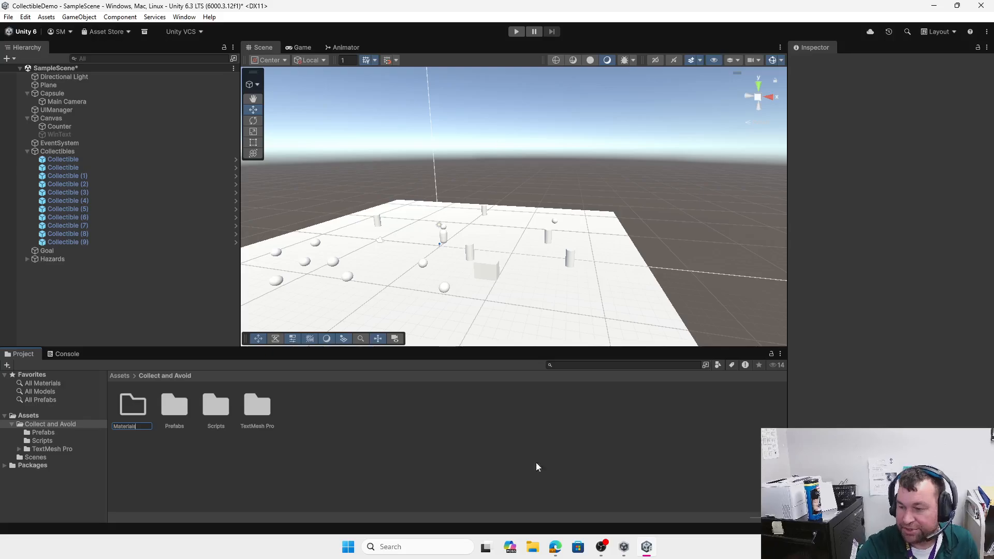
key("Return")
double_click(136, 406)
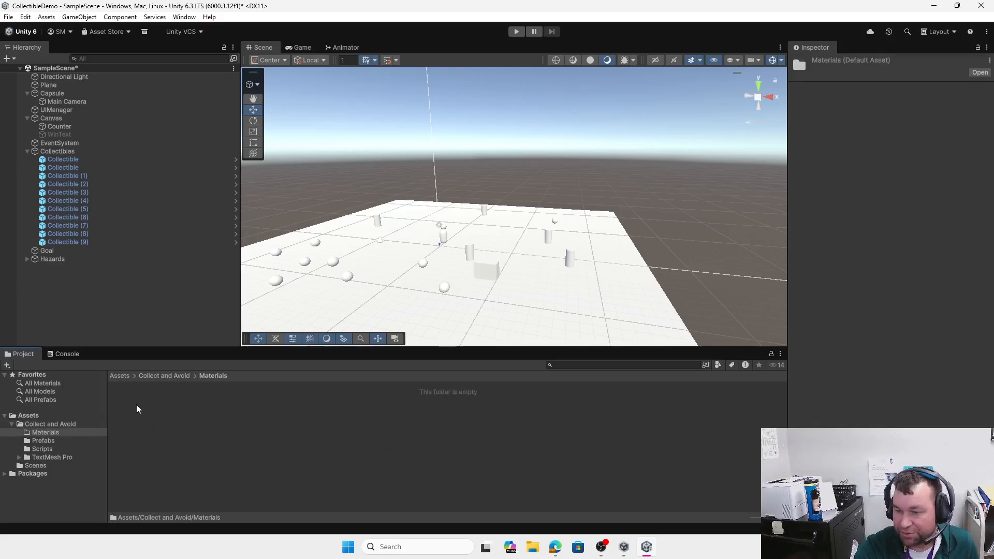
Step: Create a new material with red albedo B02121 and name it Hazard
right_click(175, 431)
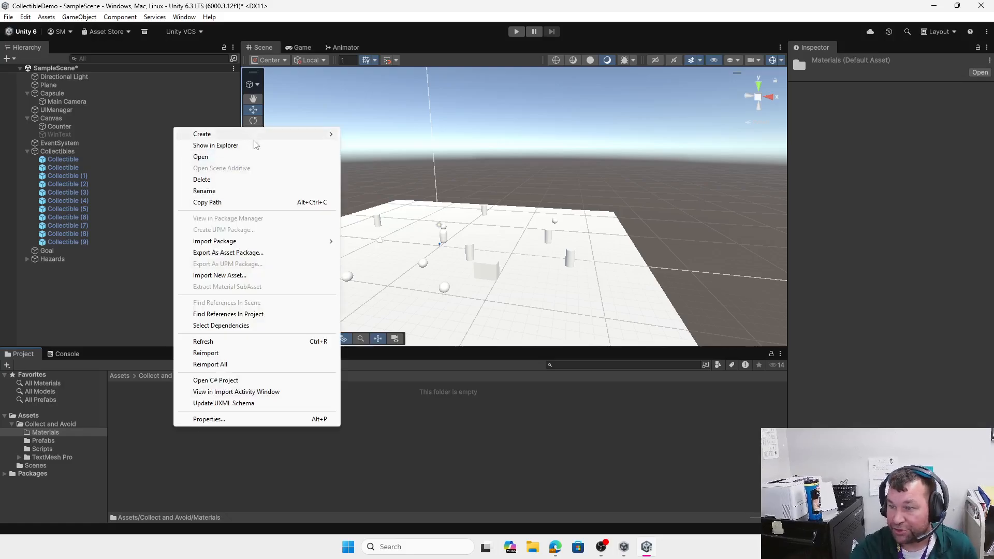
mouse_move(288, 134)
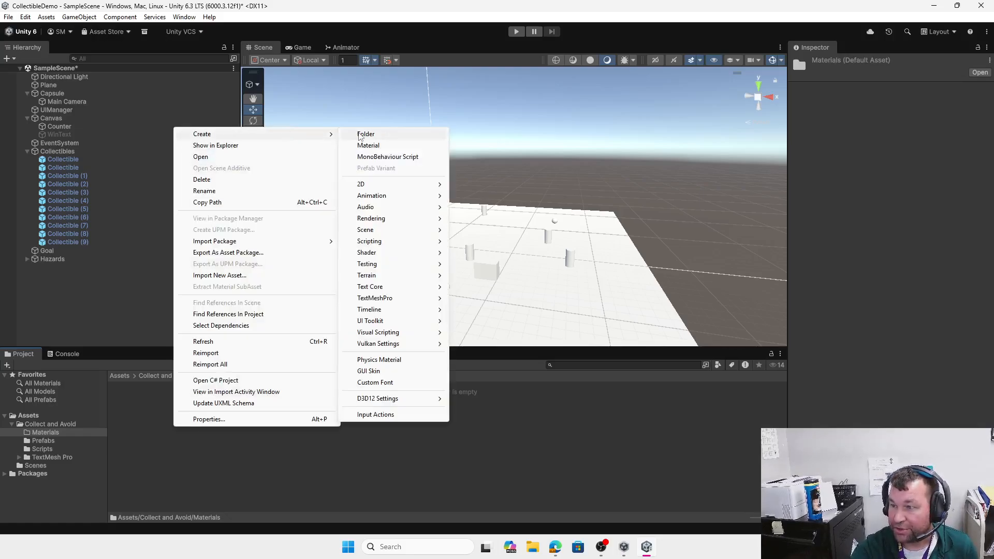
left_click(394, 146)
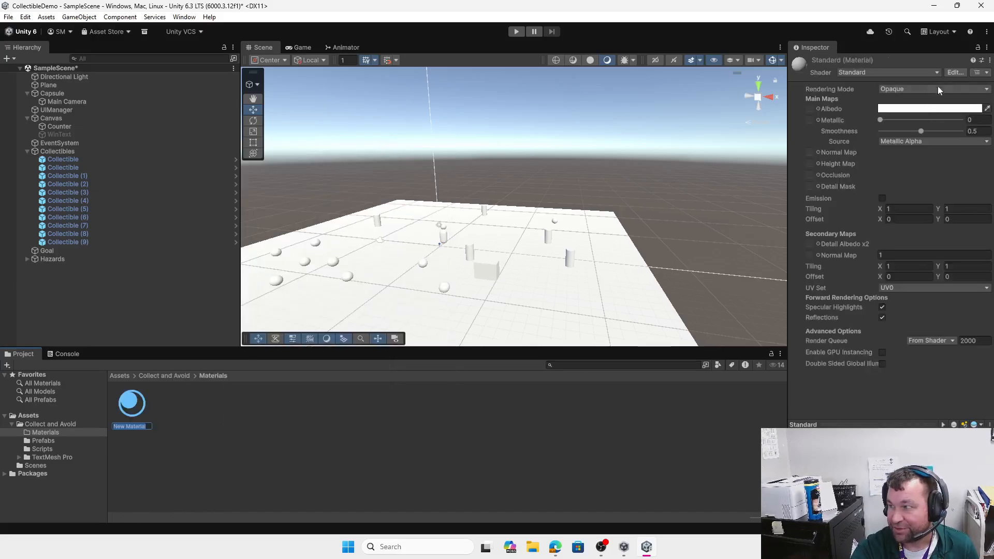
key("Return")
left_click(926, 108)
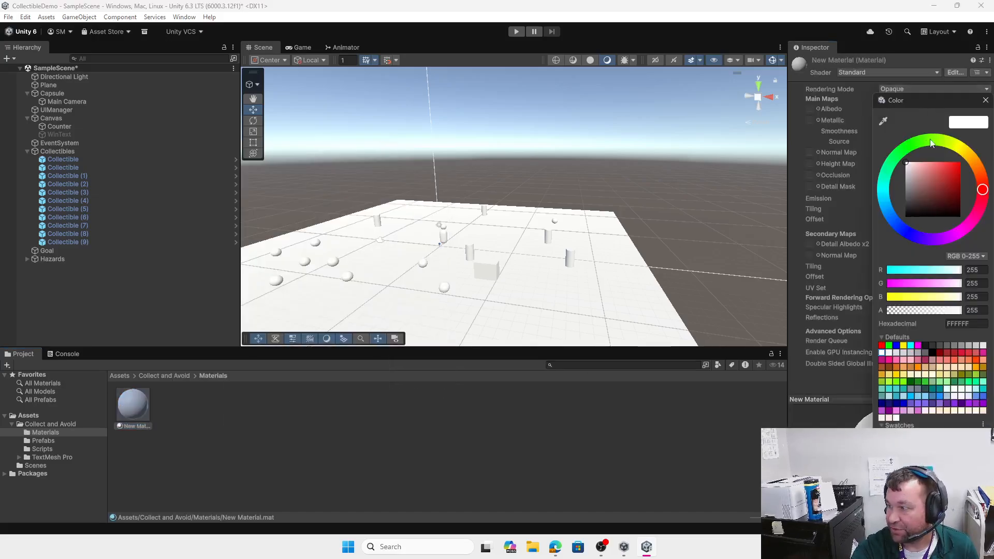
left_click(951, 180)
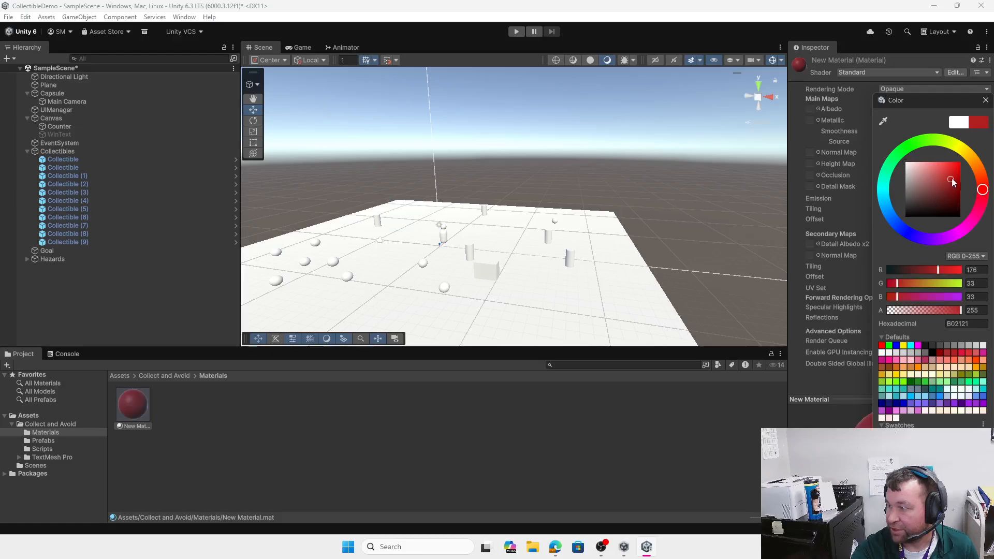
left_click(133, 428)
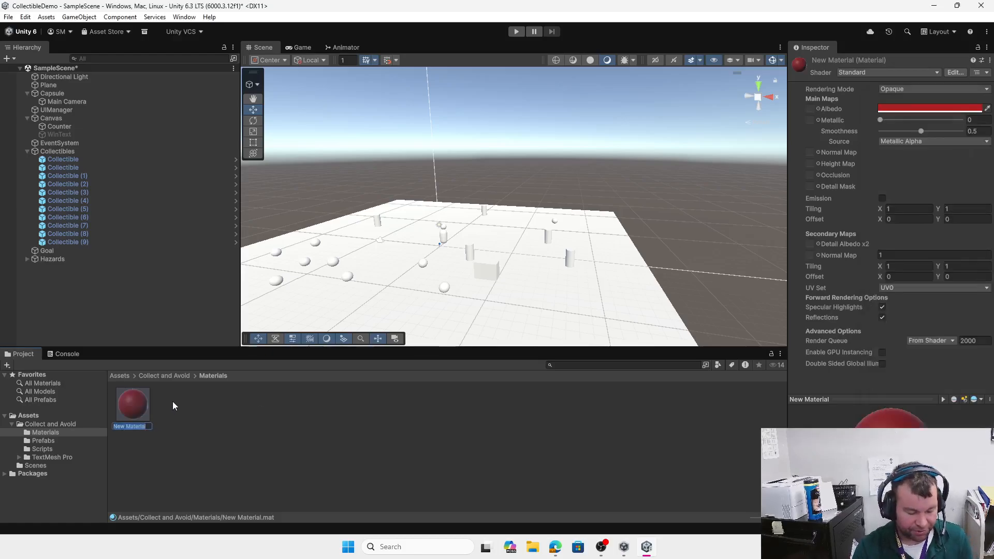
type("Haz")
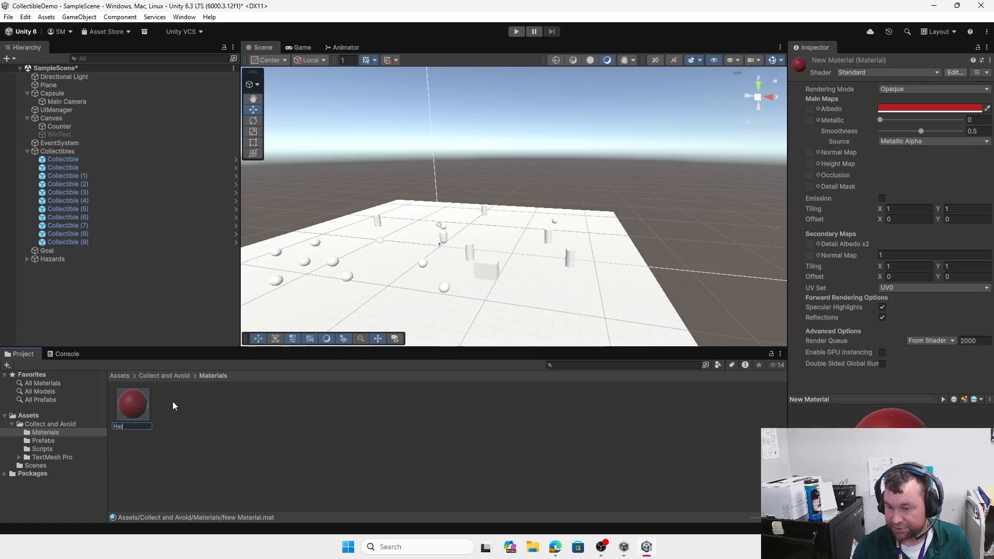
type("ard")
key("Return")
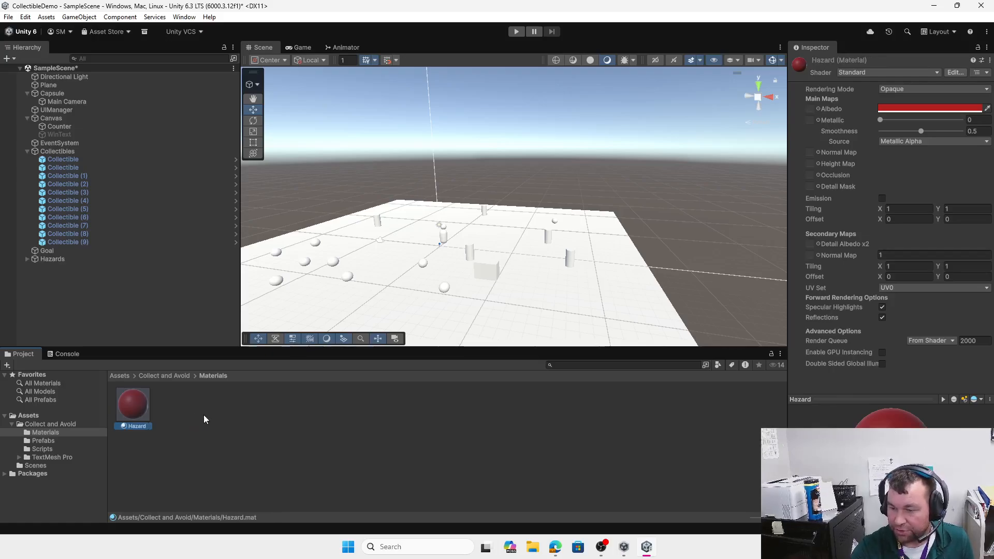
Step: Create another material and set its albedo to yellow D6DE1B
right_click(203, 413)
mouse_move(290, 119)
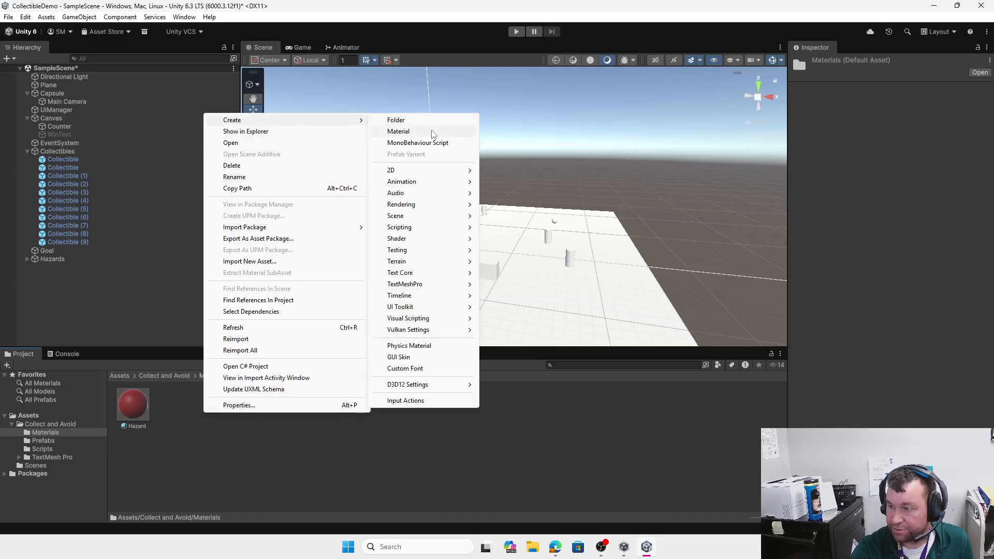
left_click(433, 134)
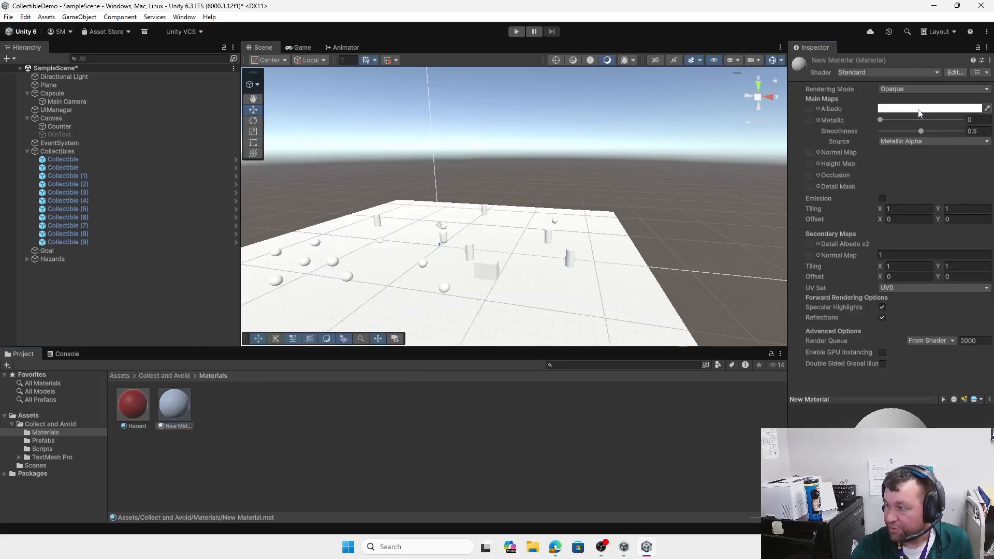
left_click(919, 110)
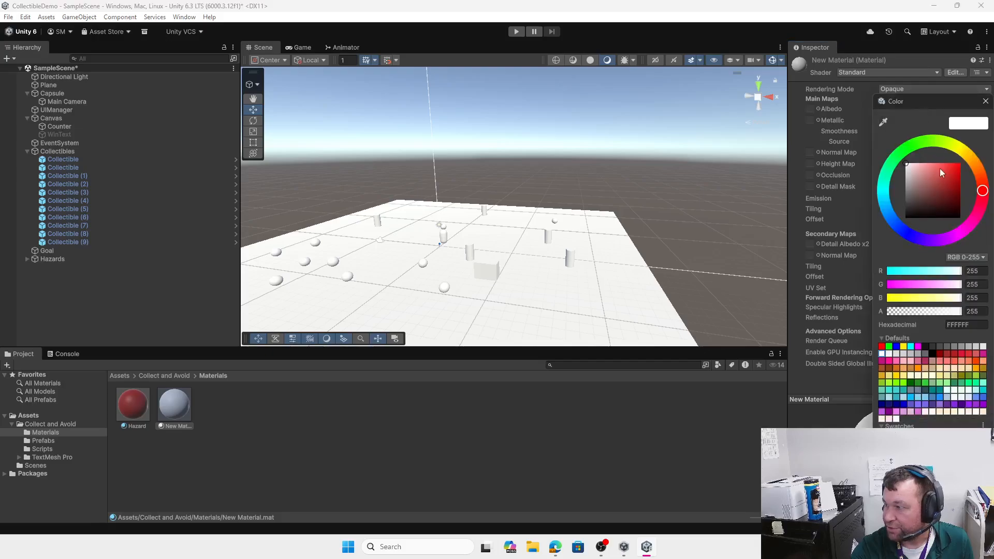
left_click(962, 148)
left_click(953, 175)
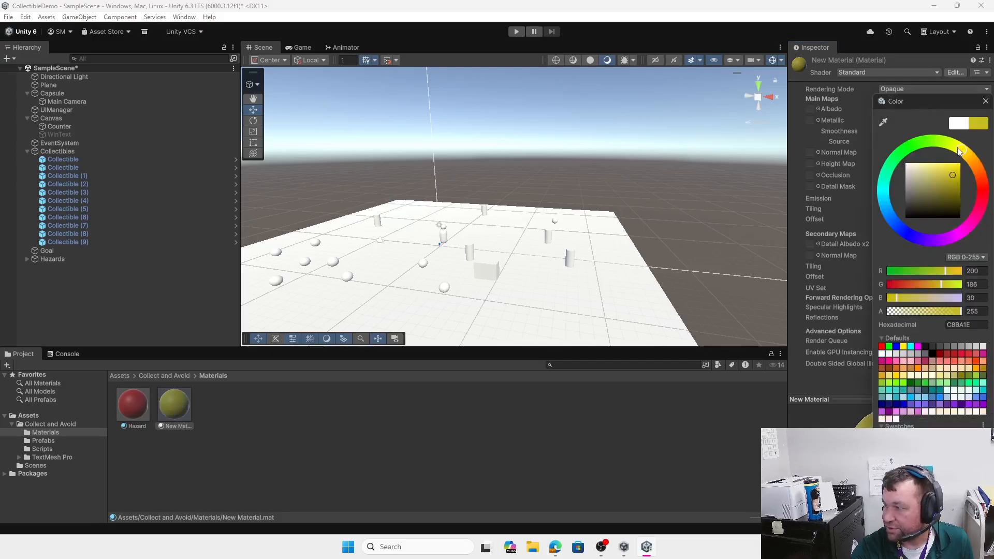
left_click(957, 148)
left_click(954, 170)
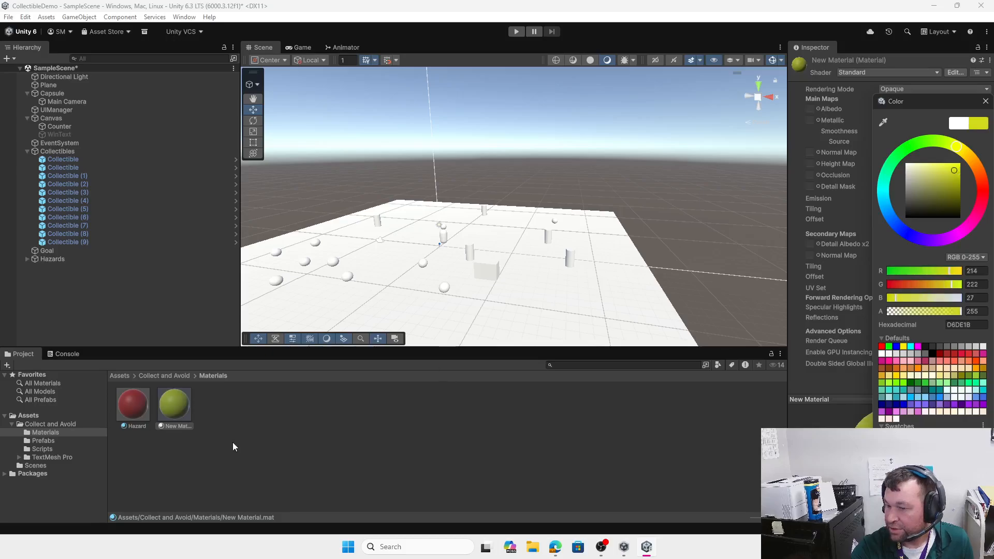
left_click(188, 428)
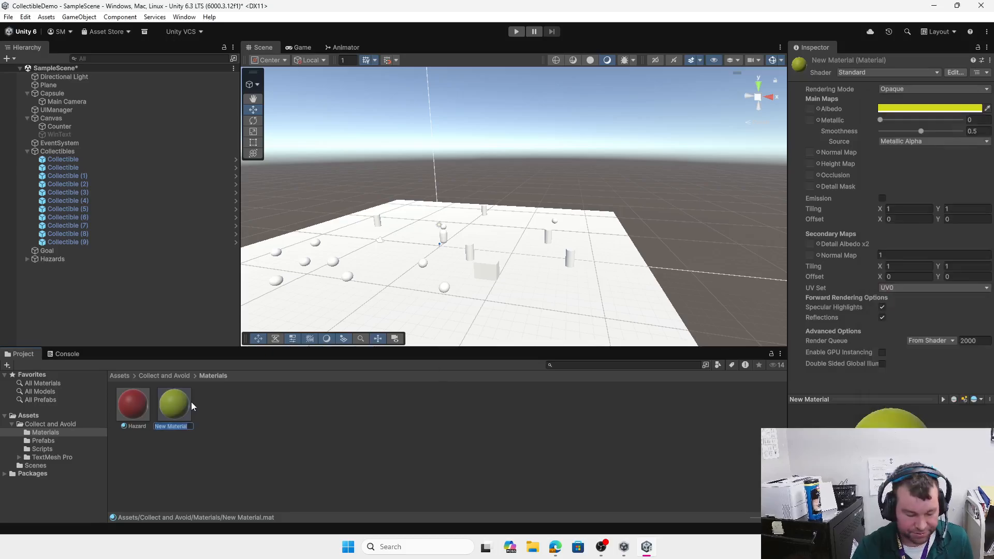
Step: Name the yellow material Goal, then retype its name as Collectible
type("Goal")
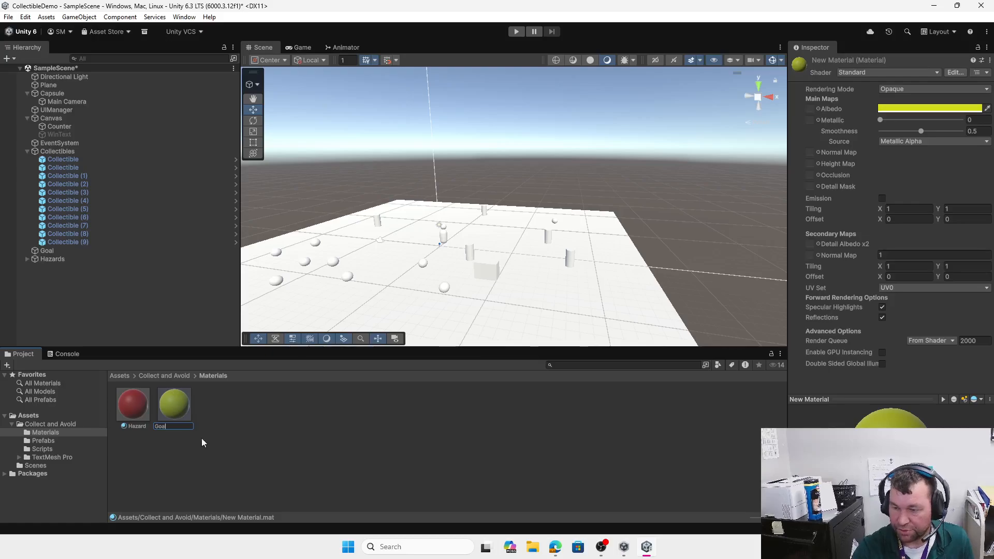
key("Return")
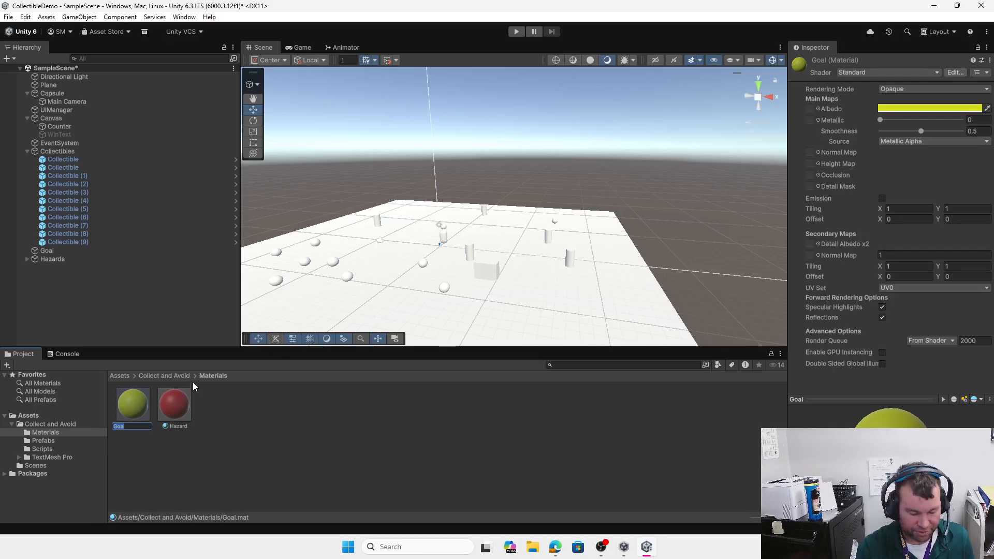
type("Collectible")
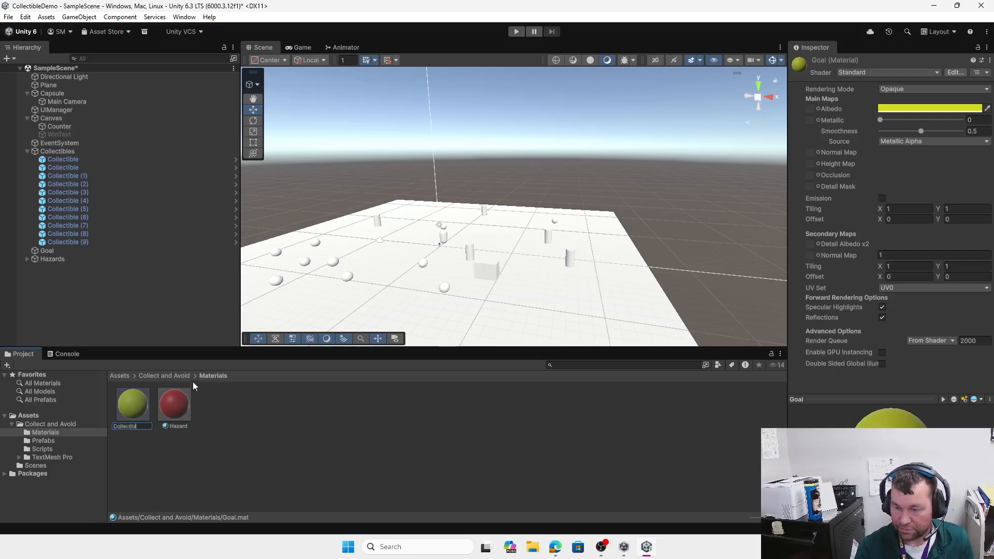
Step: Confirm the Collectible name and create a new material with teal albedo 26C1B9
left_click(248, 420)
right_click(249, 420)
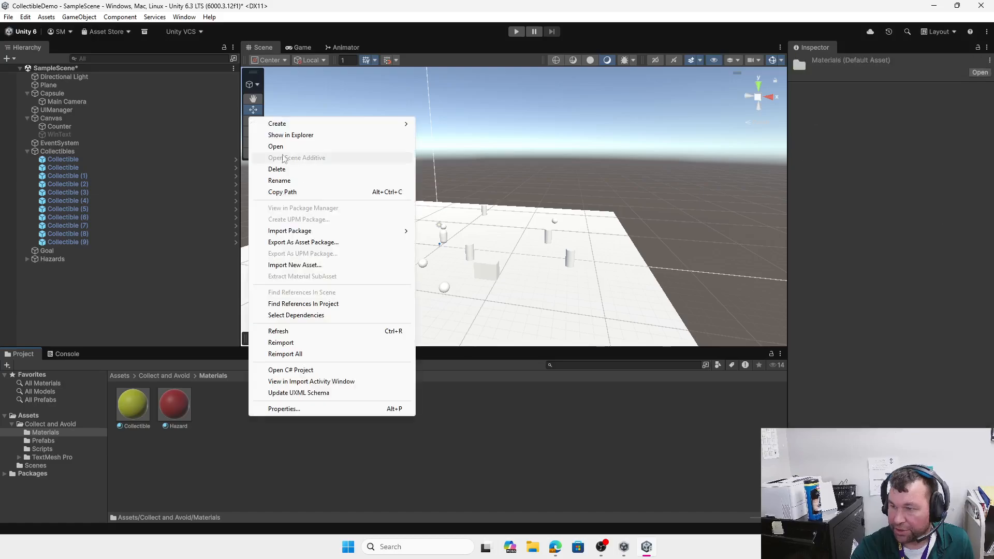
mouse_move(337, 123)
left_click(474, 136)
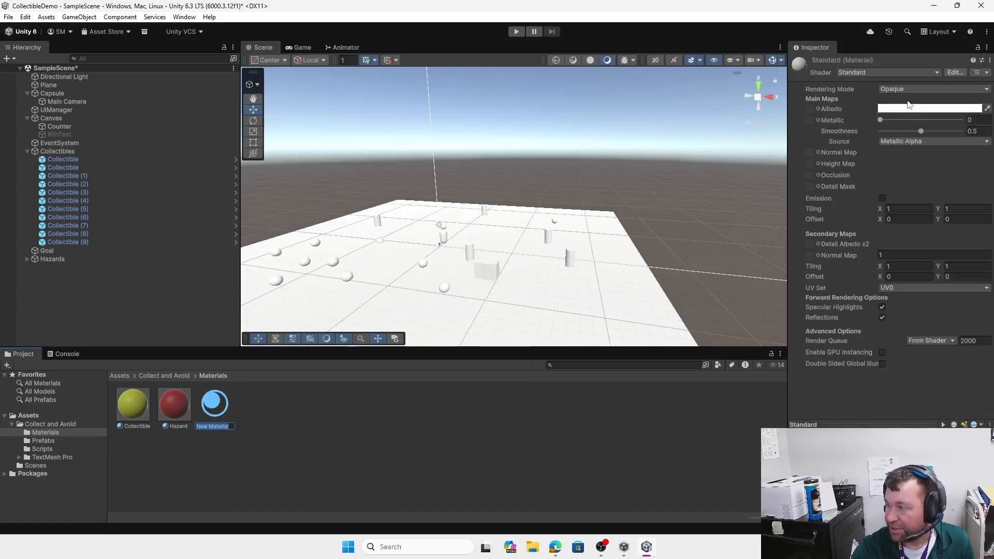
left_click(906, 108)
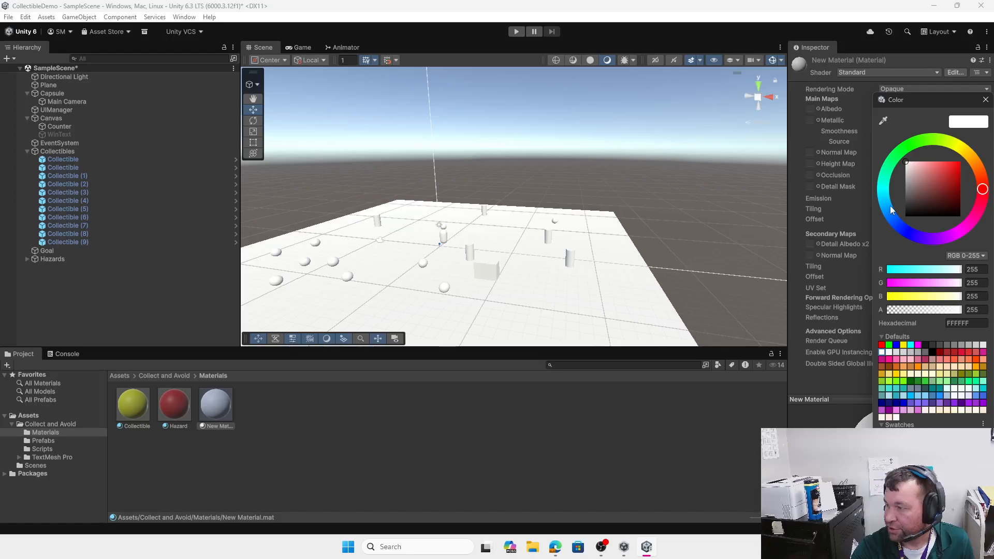
left_click(883, 187)
left_click(949, 176)
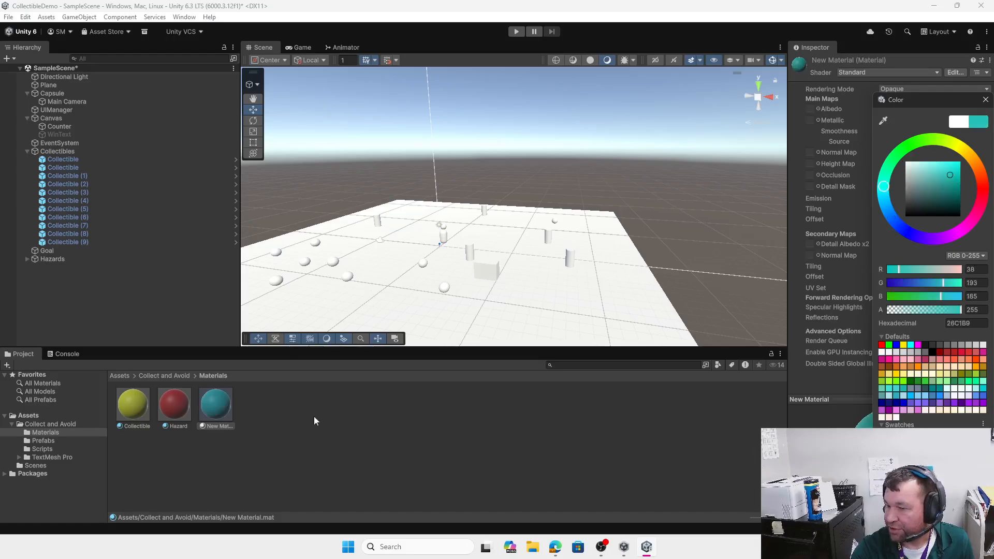
Step: Rename the teal material Goal and apply it to the central cube in the scene
left_click(228, 425)
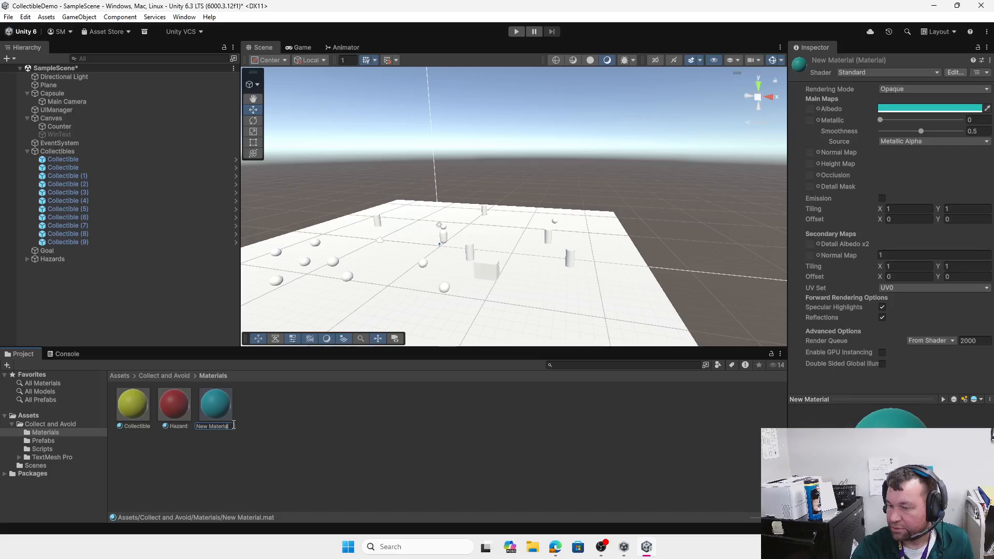
left_click_drag(233, 427, 185, 427)
type("Goa")
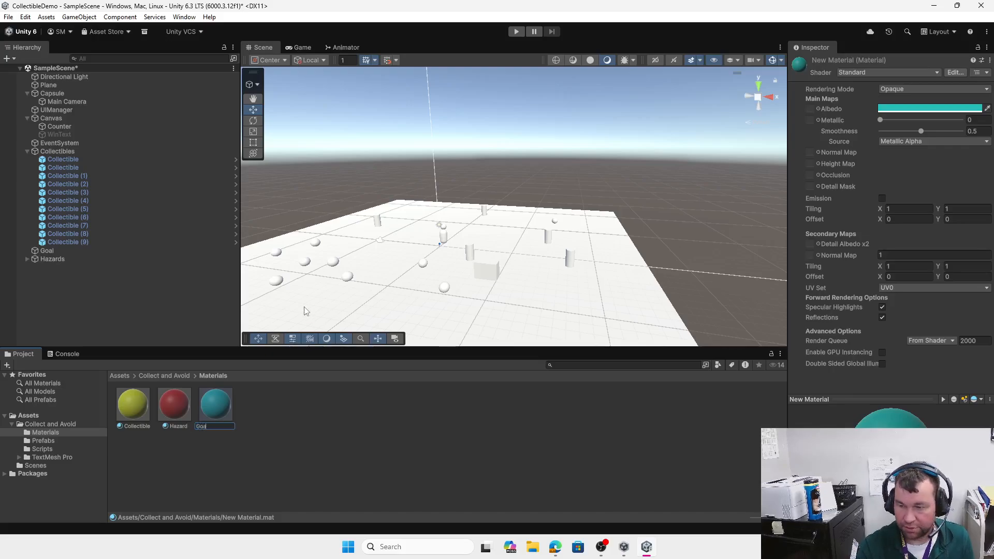
type("l")
key("Return")
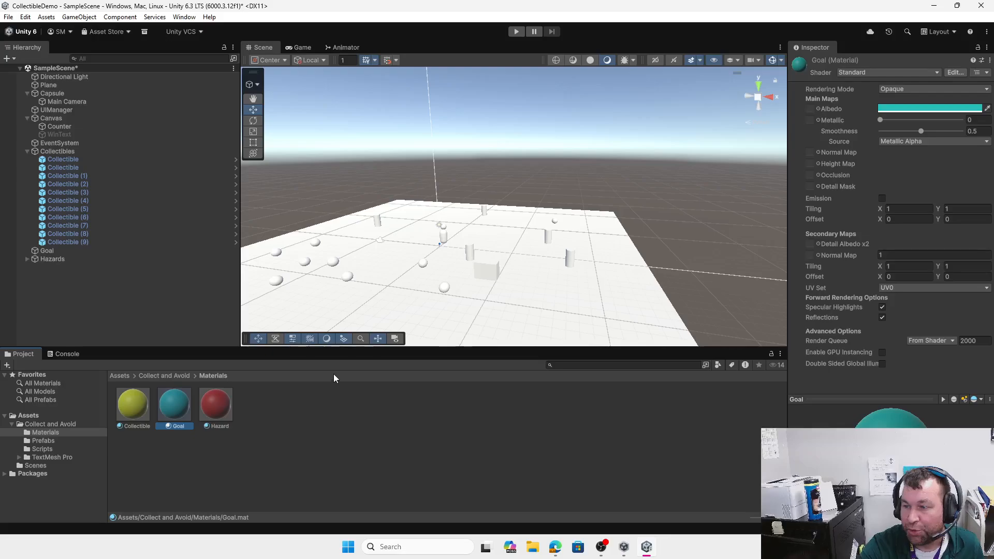
left_click_drag(175, 412, 490, 265)
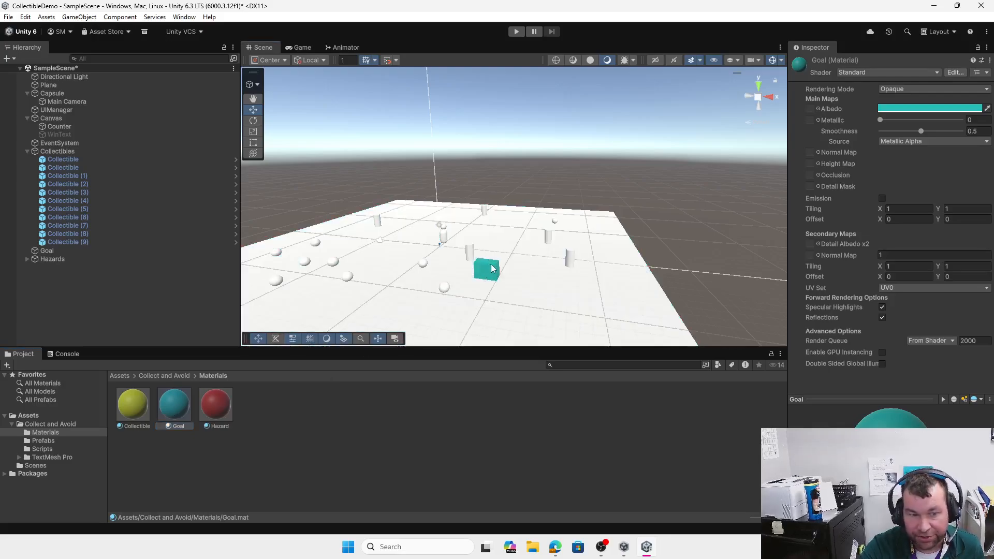
left_click(963, 107)
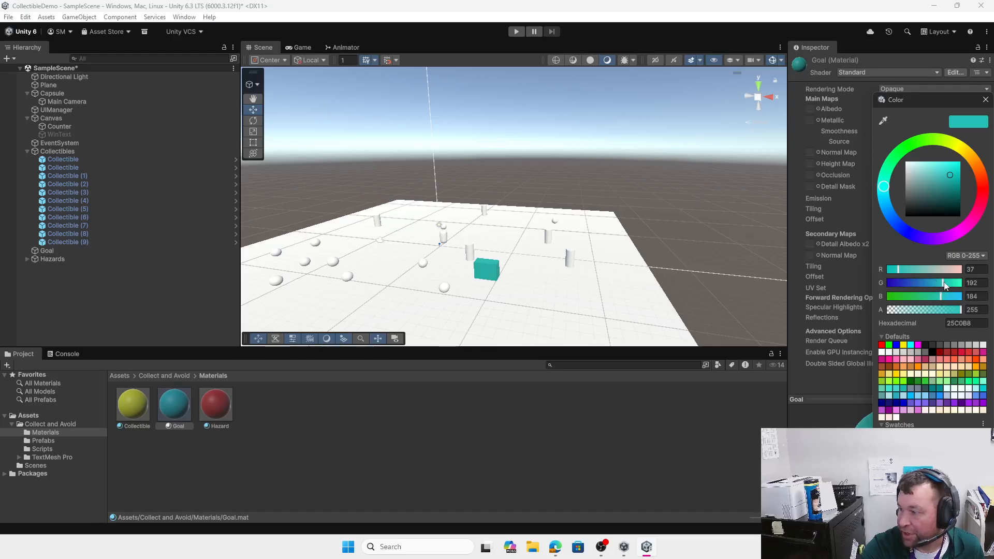
left_click(966, 255)
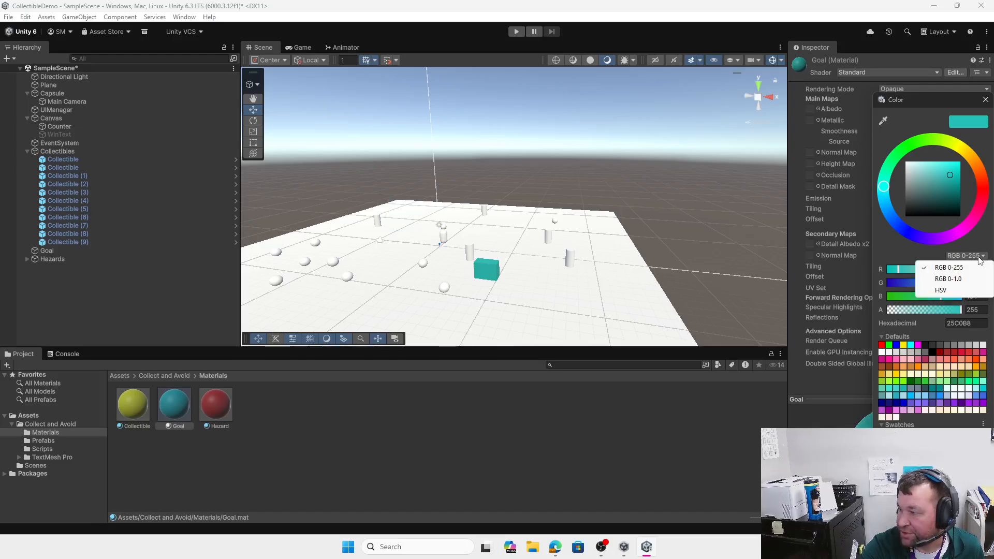
left_click(969, 280)
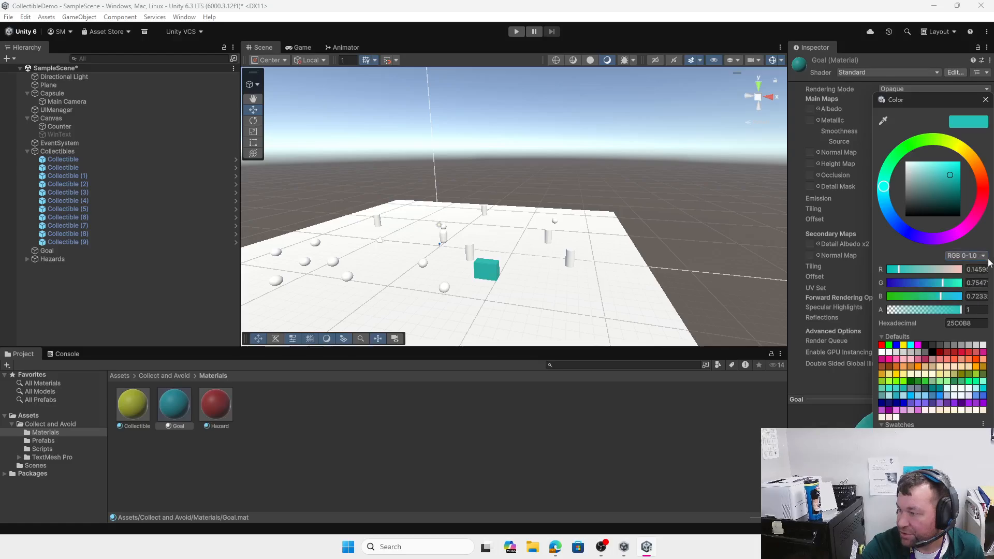
left_click(982, 258)
left_click(955, 290)
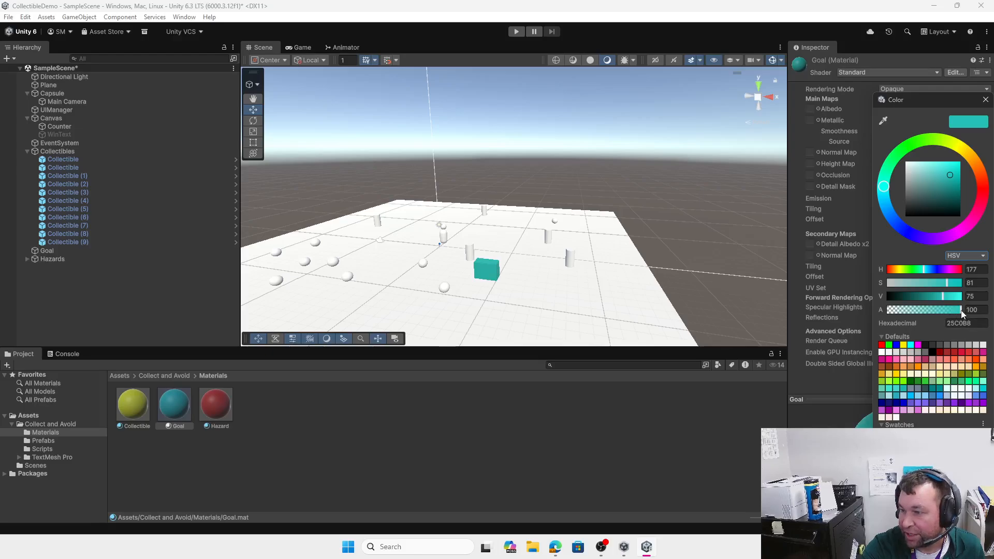
scroll(458, 287, "up", 5)
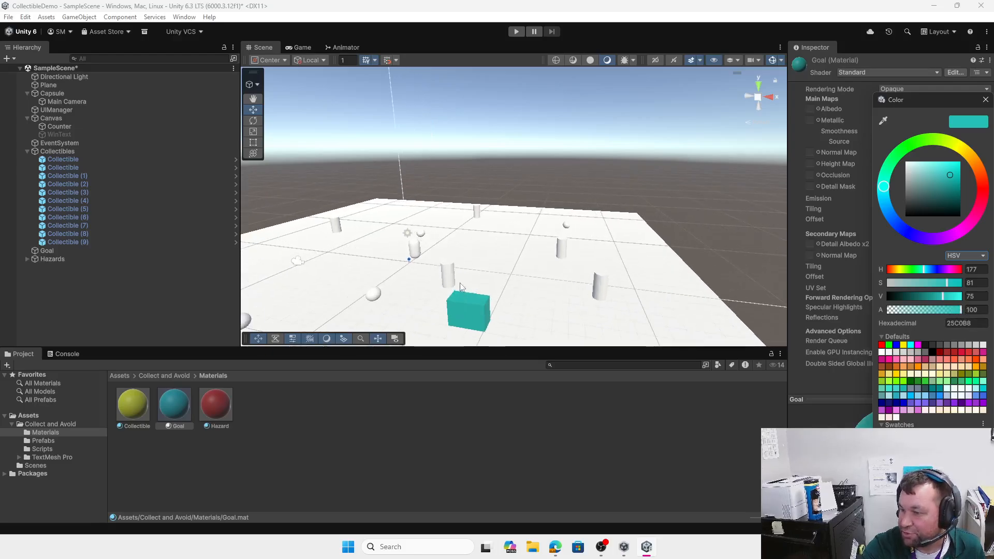
middle_click_drag(461, 286, 459, 220)
left_click(918, 107)
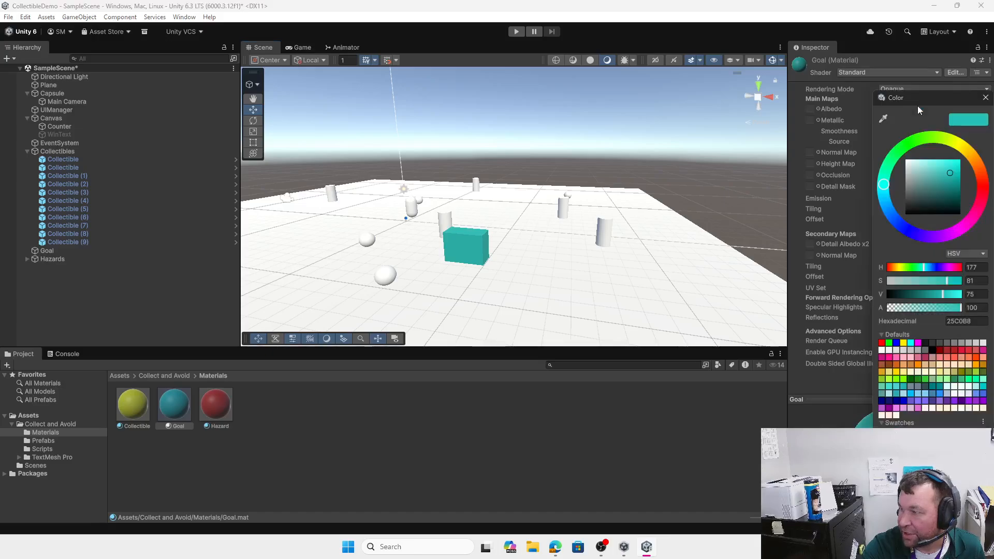
mouse_move(962, 309)
left_mouse_down()
mouse_move(899, 315)
mouse_move(960, 310)
left_mouse_up()
left_click(985, 98)
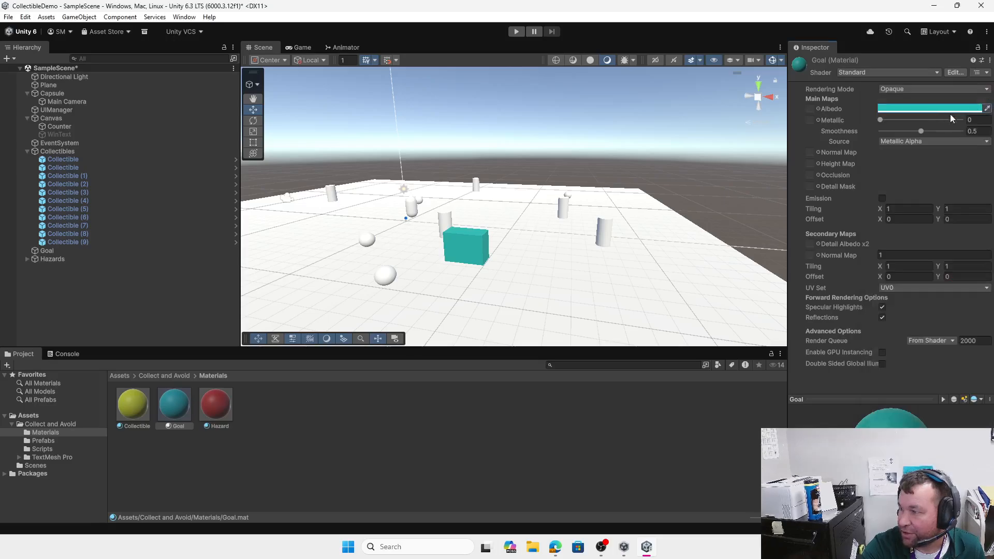
left_click(896, 89)
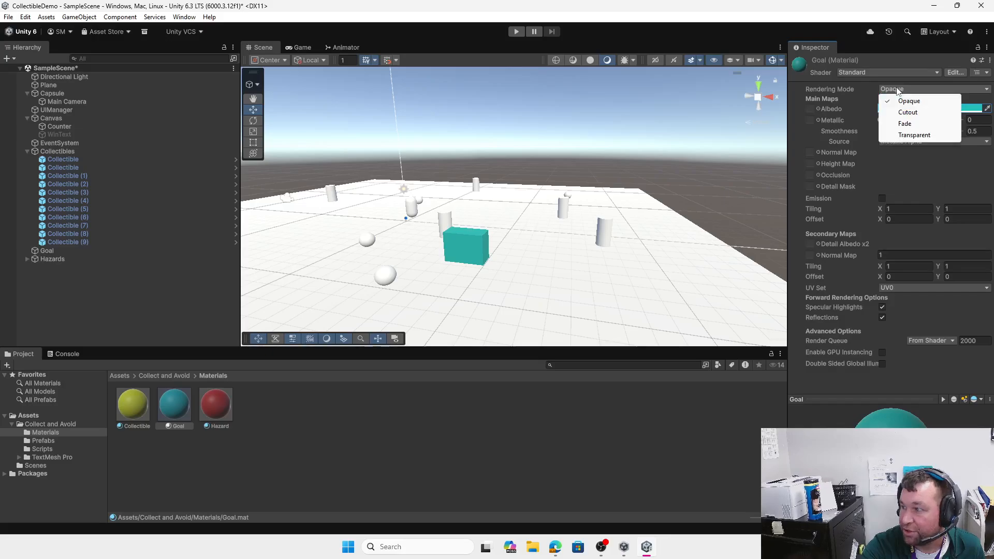
left_click(922, 135)
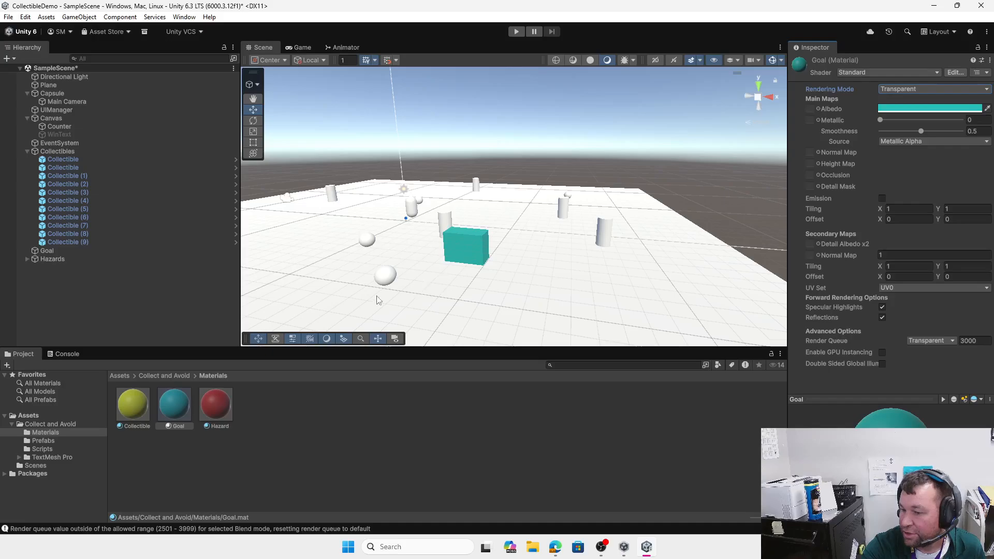
left_click(461, 251)
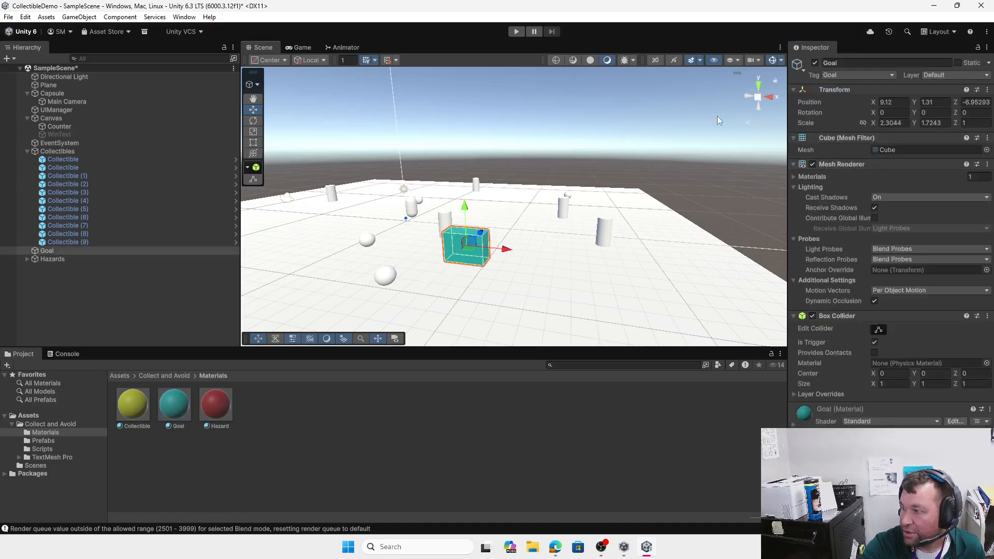
left_click(173, 404)
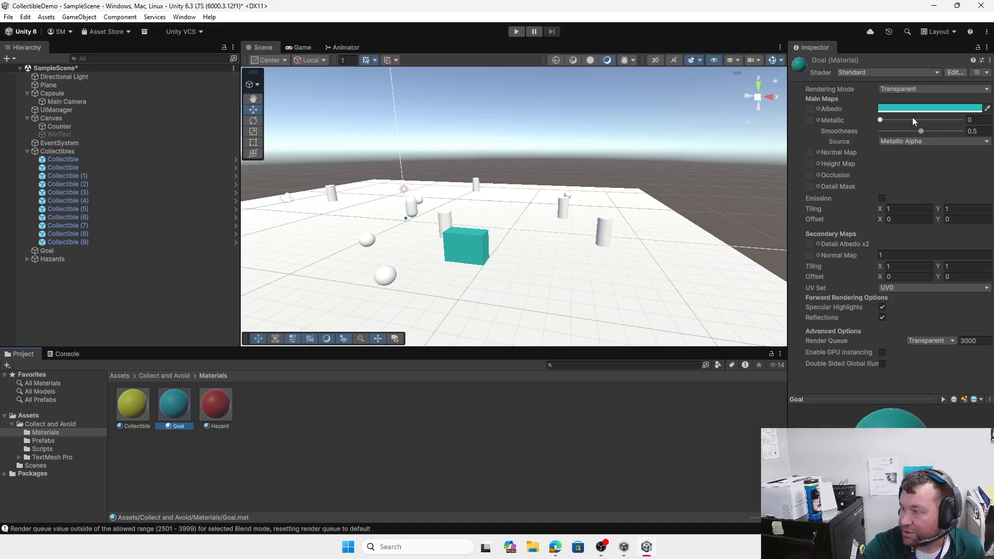
left_click(922, 108)
mouse_move(962, 312)
left_mouse_down()
mouse_move(912, 314)
mouse_move(961, 311)
left_mouse_up()
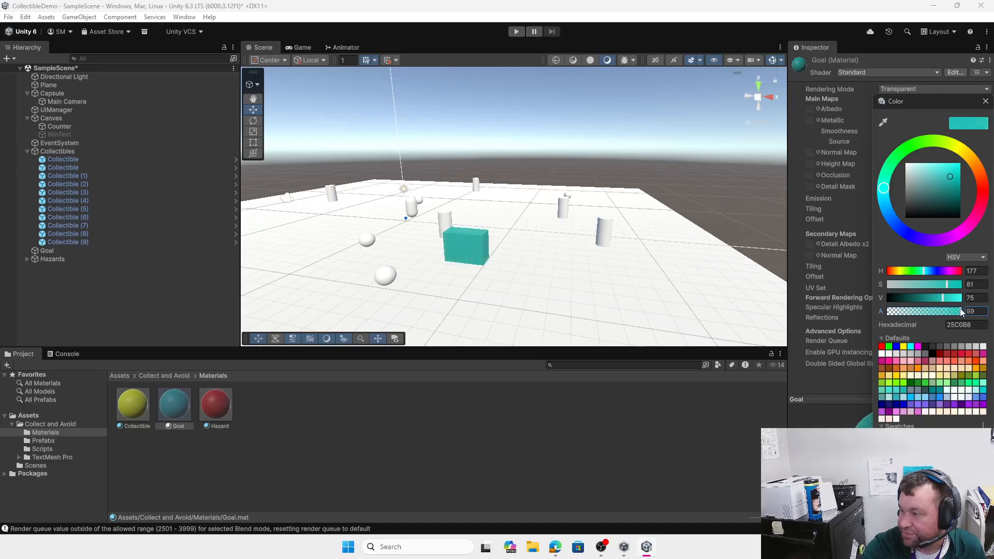
left_click(985, 101)
left_click(927, 91)
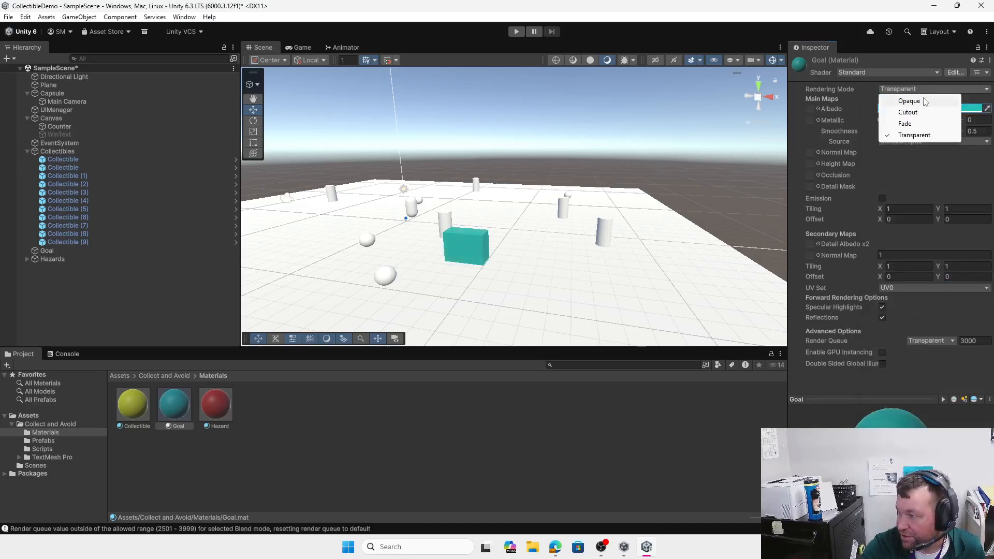
left_click(928, 98)
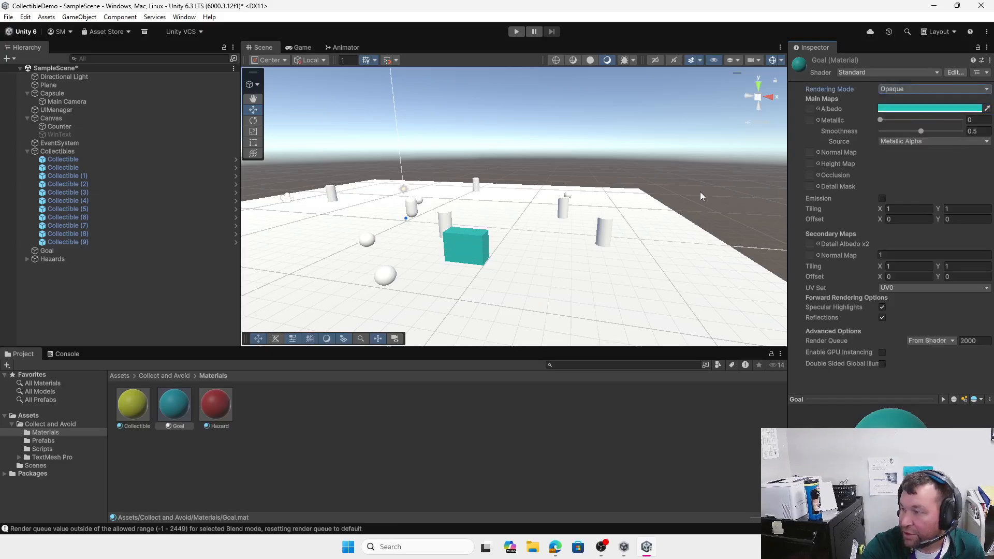
Step: Review Main Camera's Clear Flags (Skybox), Culling Mask (Everything) and Projection, then show the Game view
left_click(71, 102)
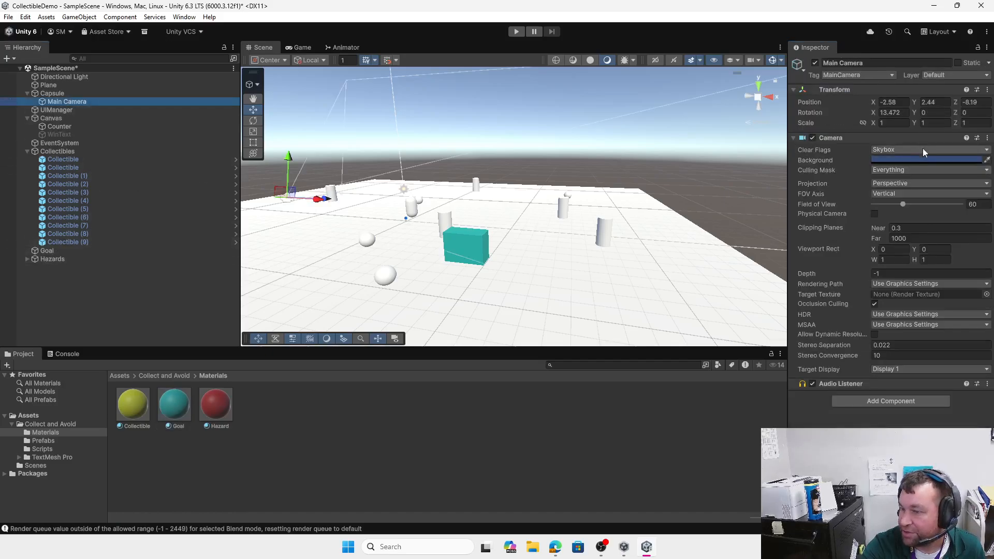
left_click(934, 160)
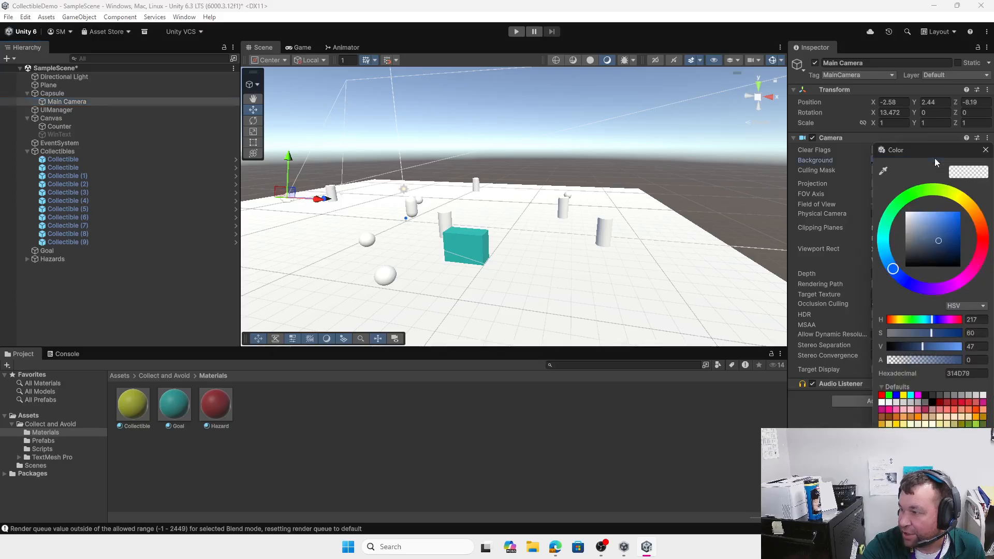
left_click(985, 150)
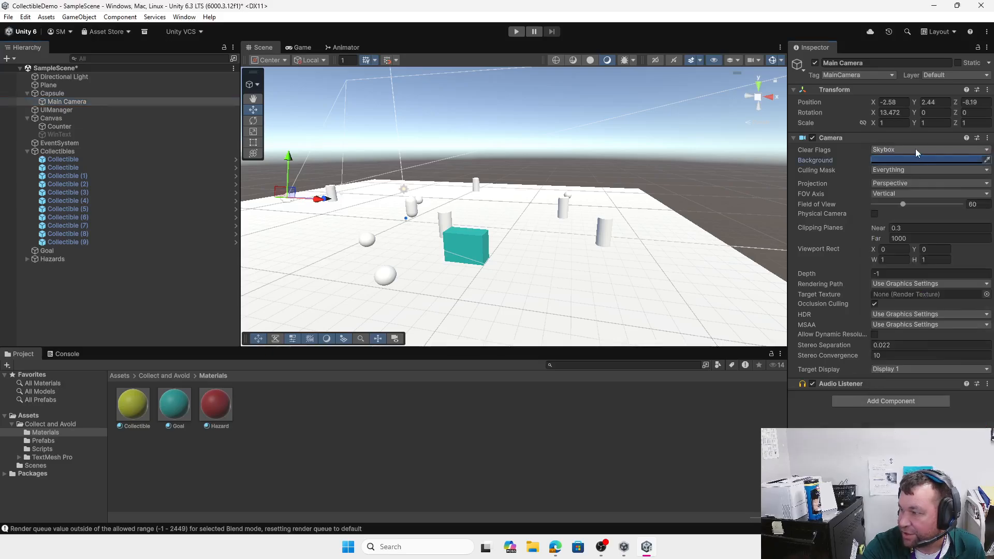
left_click(902, 150)
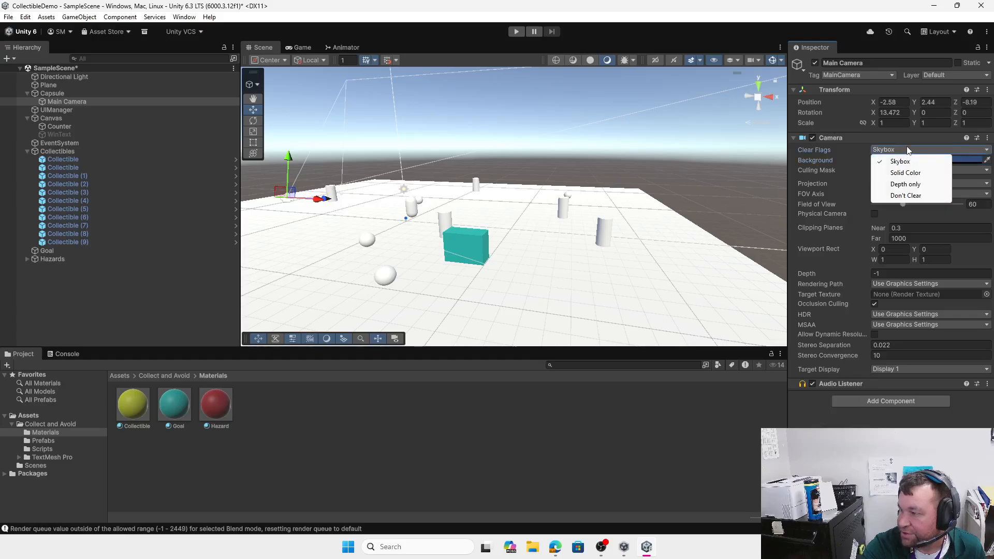
left_click(855, 160)
left_click(892, 170)
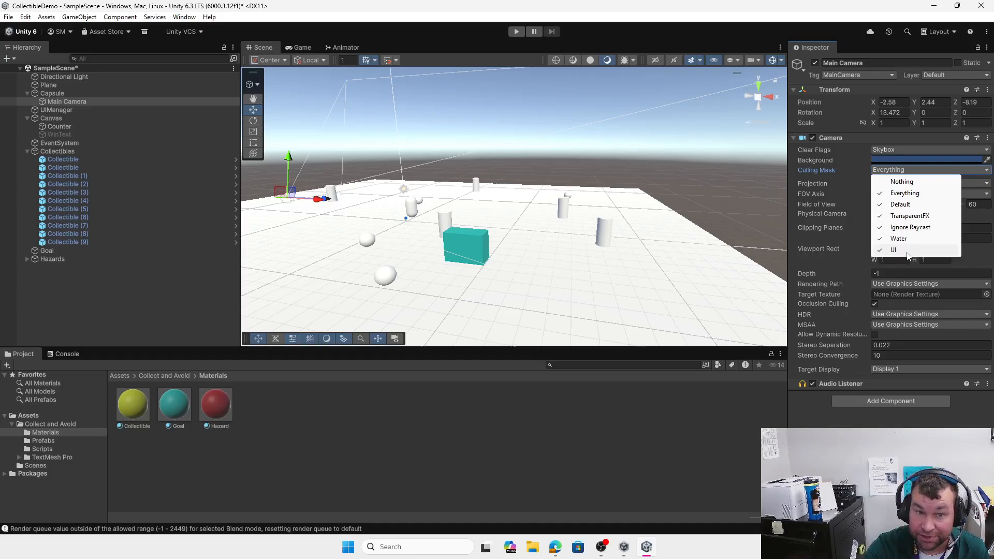
left_click(853, 174)
left_click(896, 184)
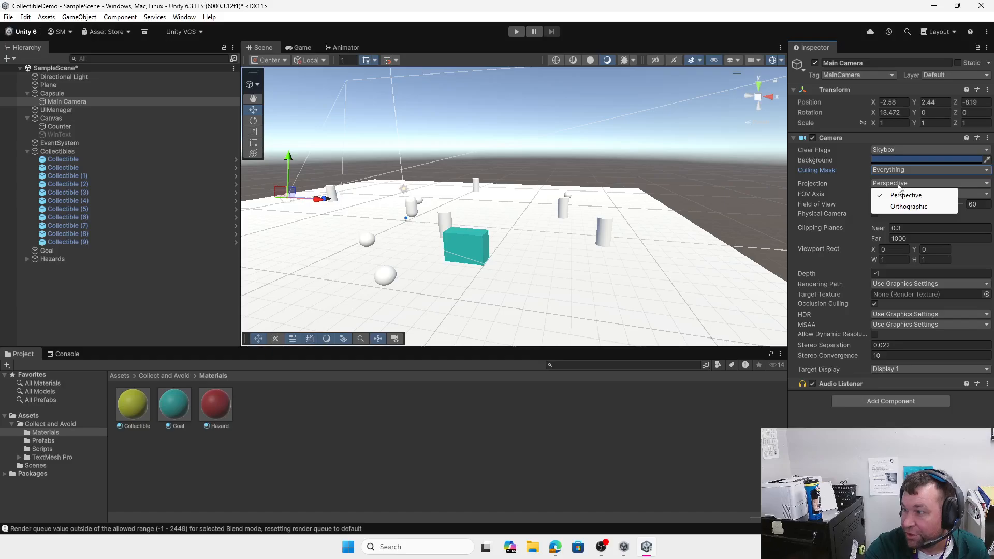
left_click(310, 48)
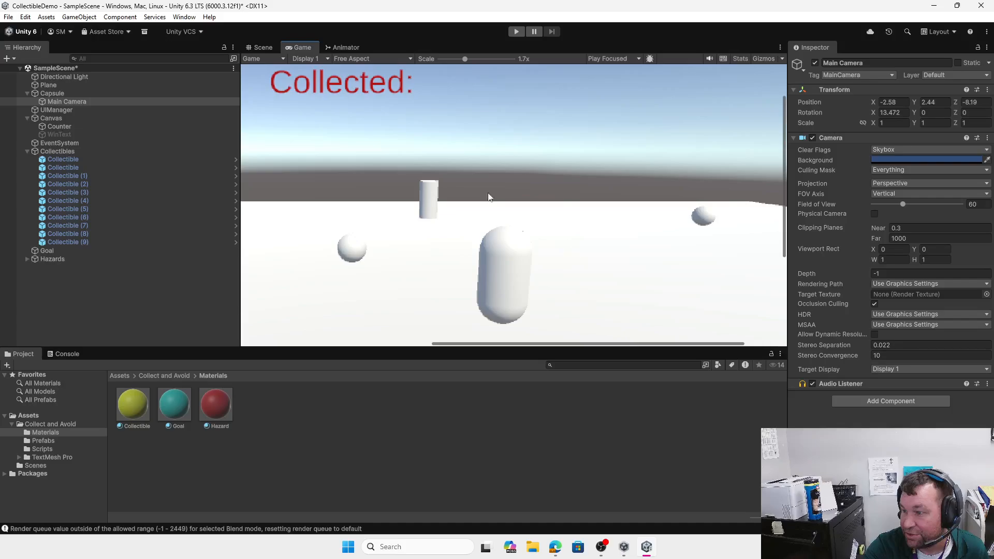
left_click(262, 48)
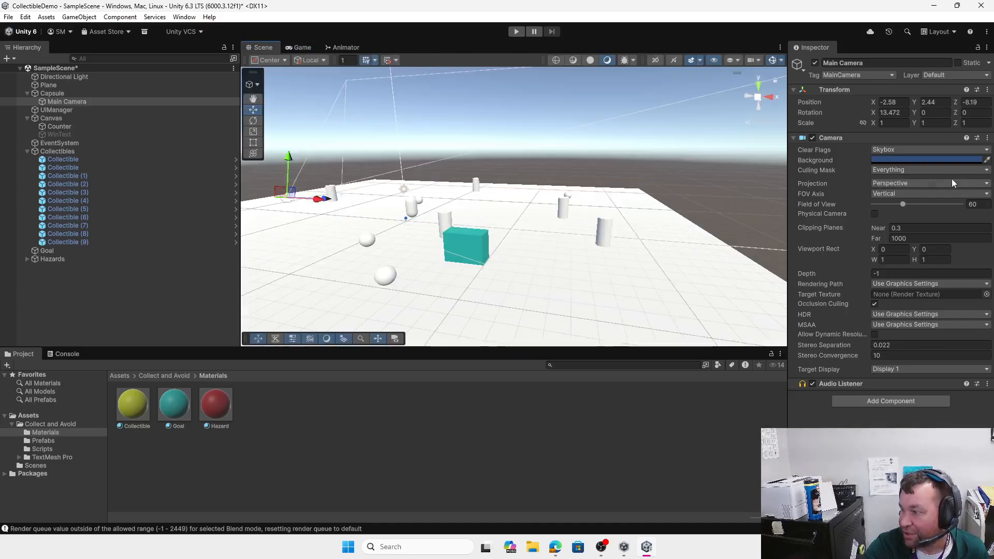
left_click(912, 183)
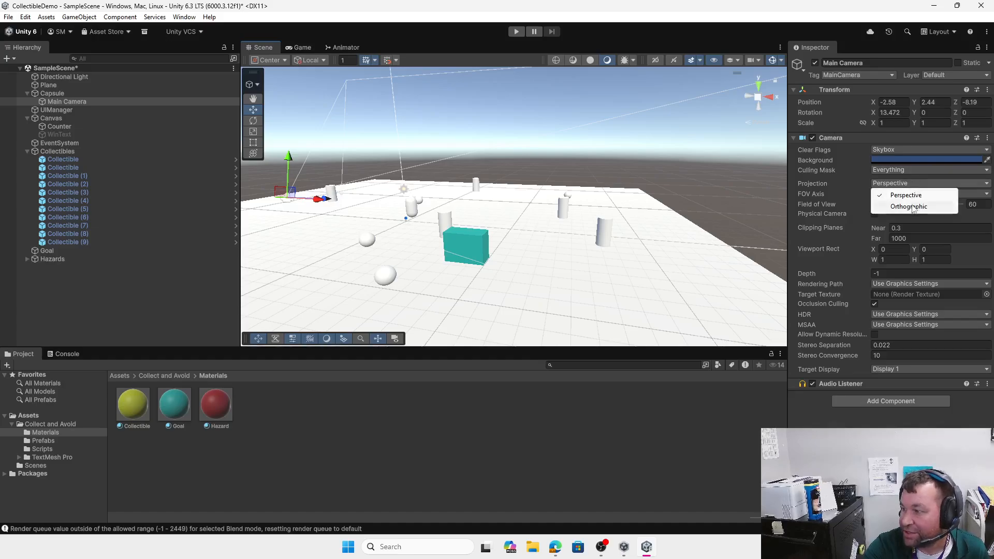
left_click(915, 208)
left_click(300, 47)
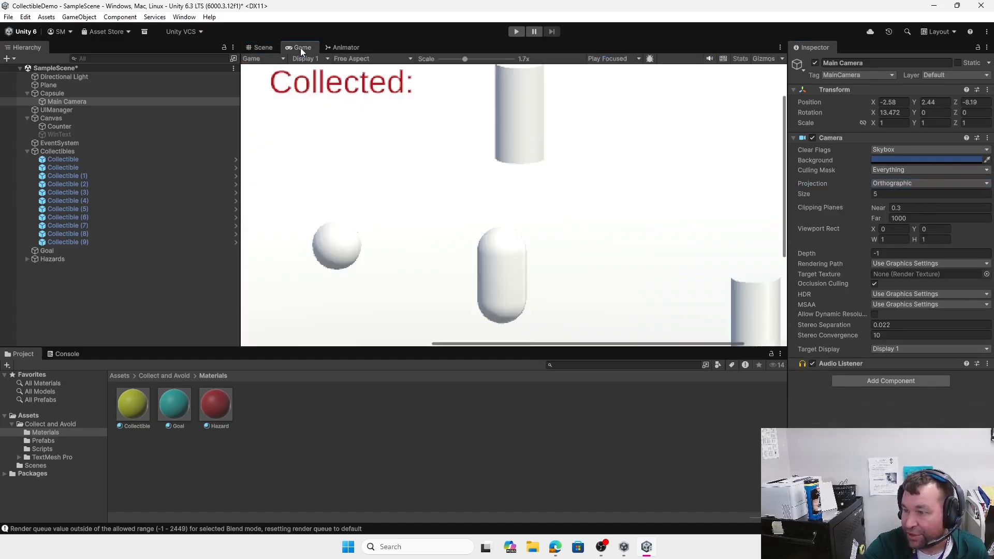
left_click(262, 49)
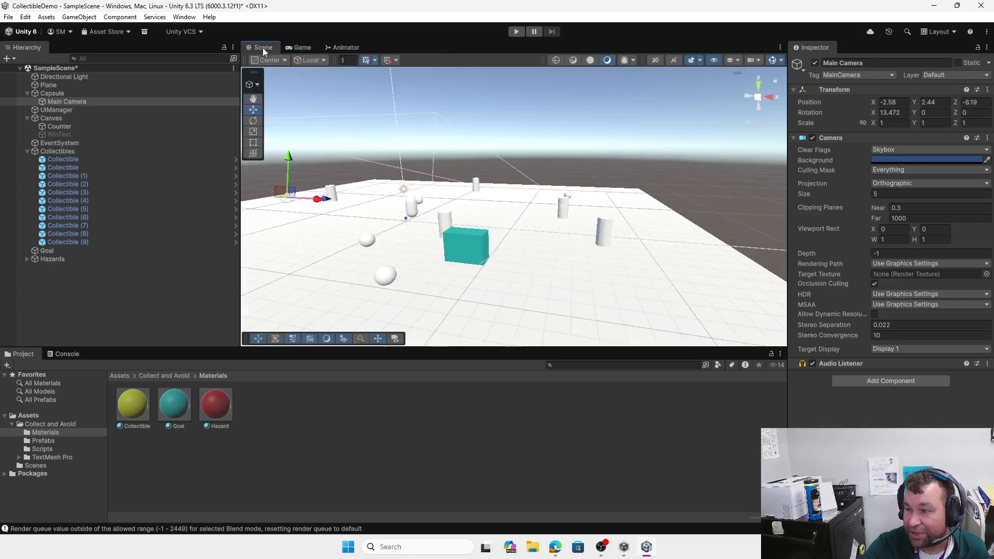
left_click_drag(287, 160, 288, 102)
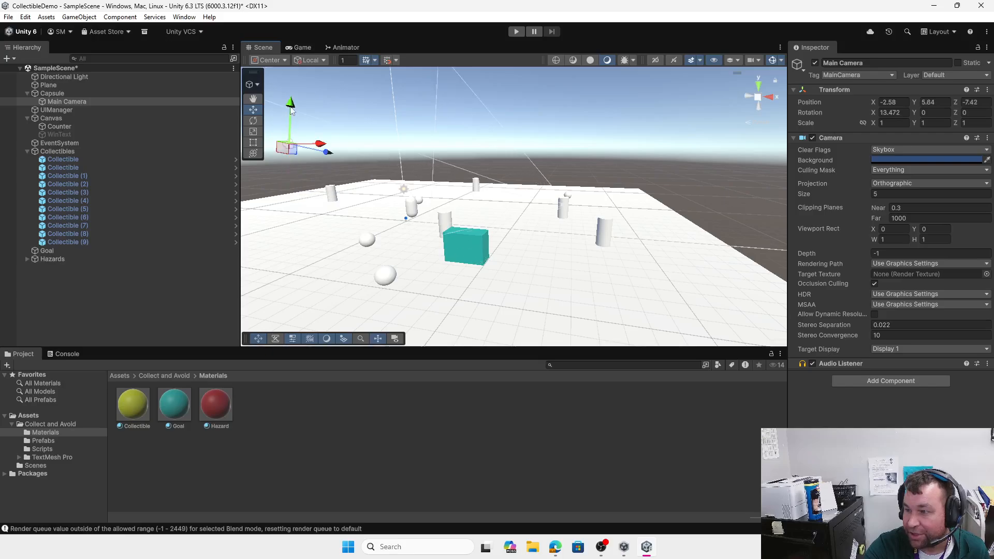
left_click(310, 49)
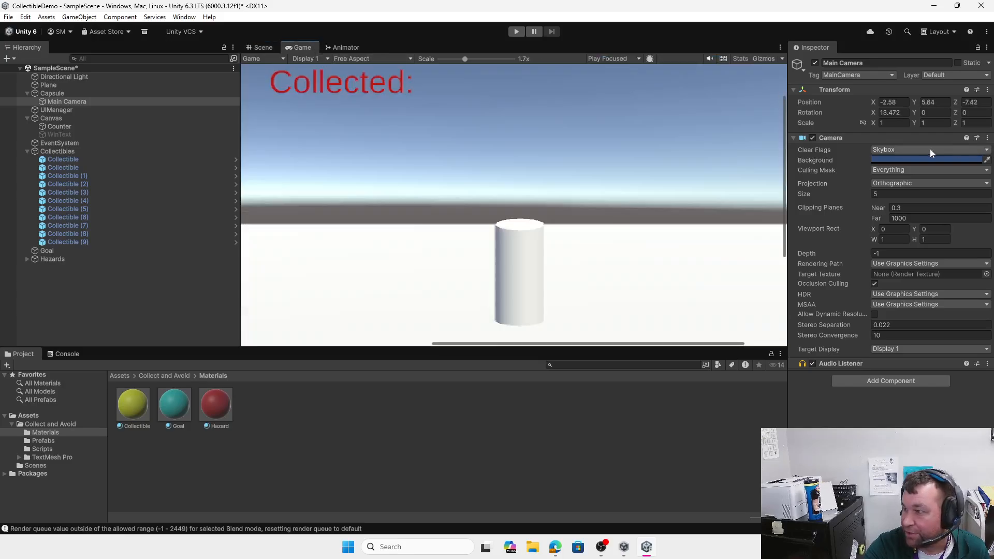
left_click(911, 151)
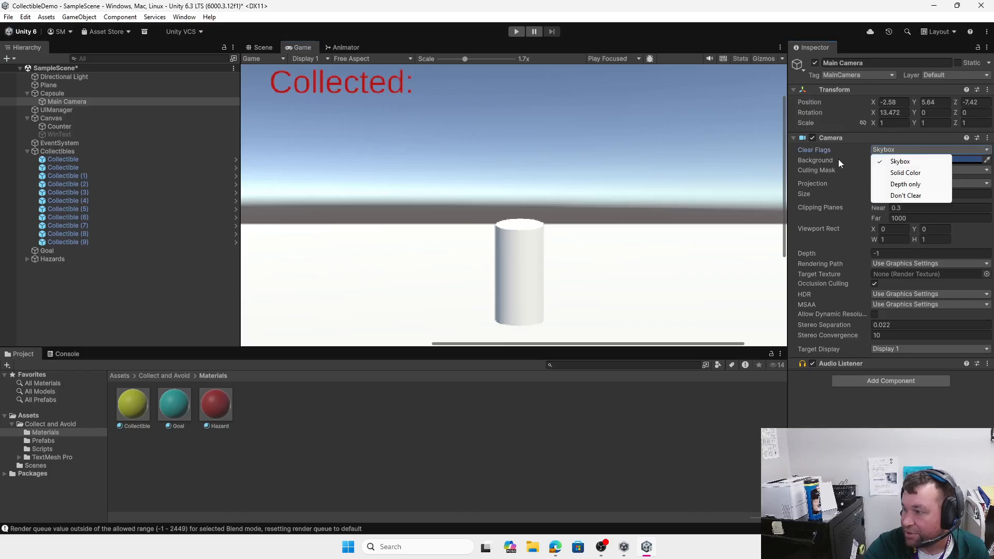
left_click(841, 159)
left_click(907, 171)
left_click(848, 168)
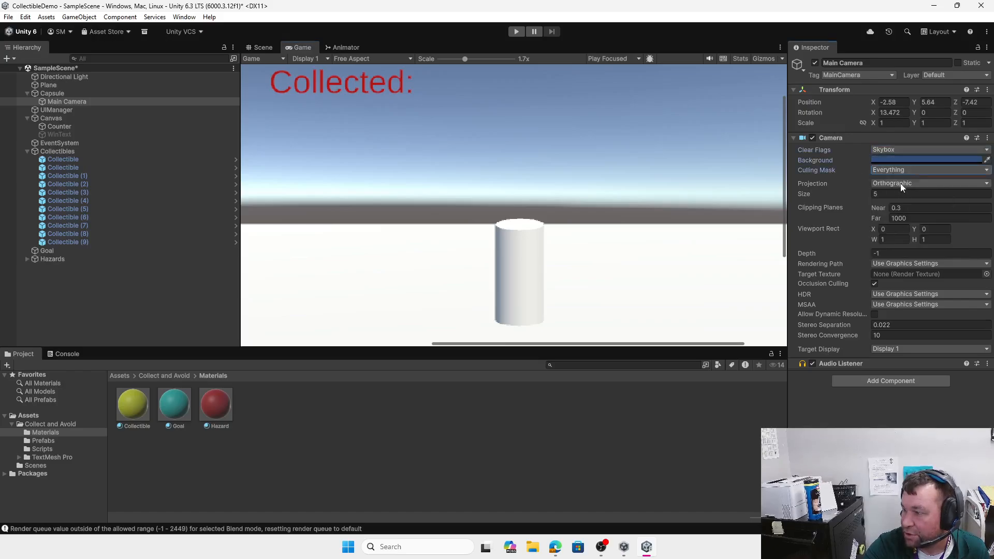
left_click(900, 183)
left_click(836, 181)
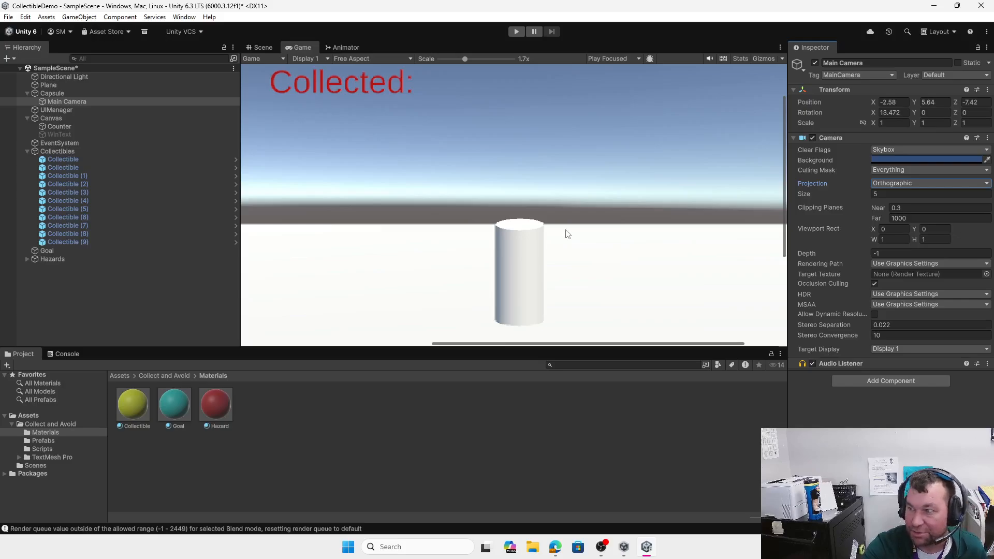
left_click(917, 183)
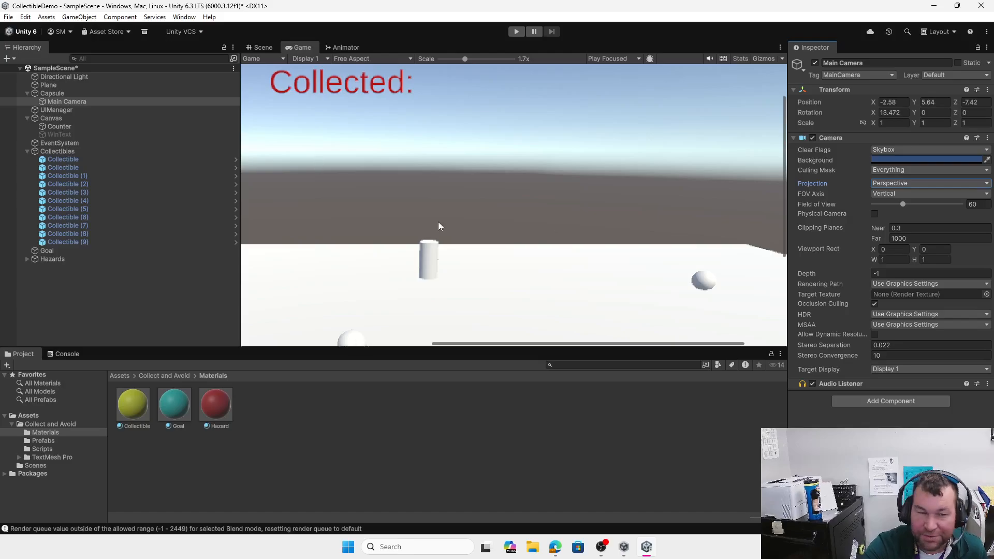
left_click(263, 47)
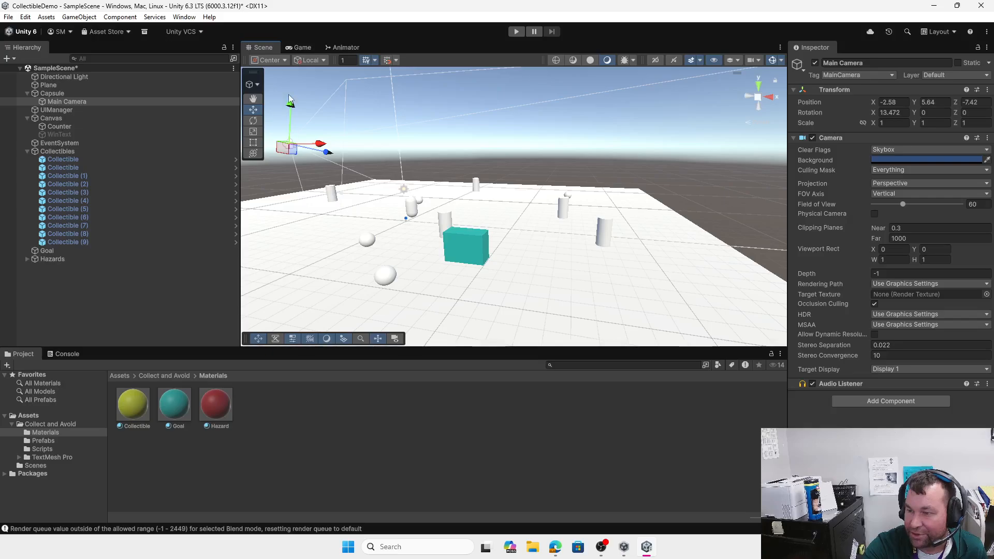
left_click_drag(291, 103, 290, 187)
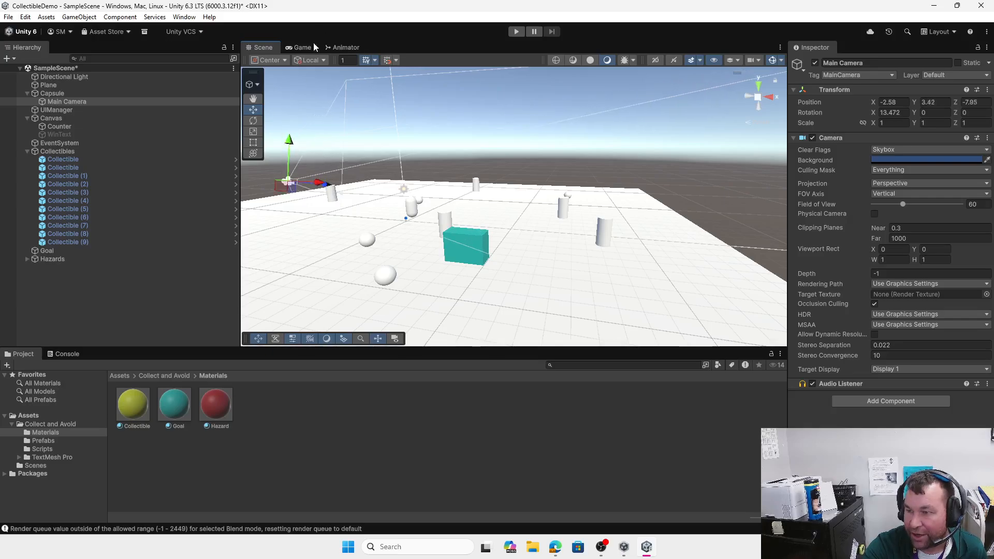
left_click(302, 48)
left_click(262, 47)
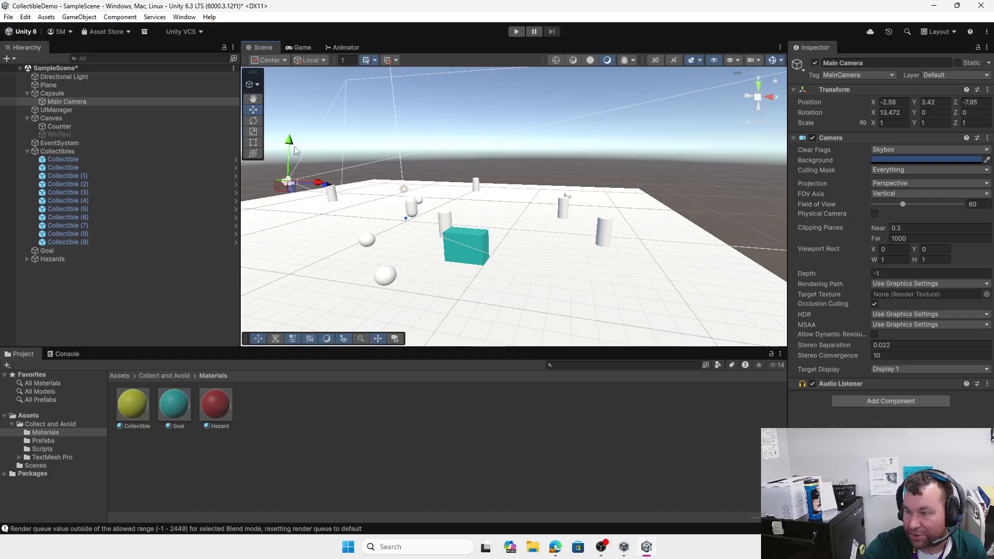
left_click_drag(289, 148, 289, 165)
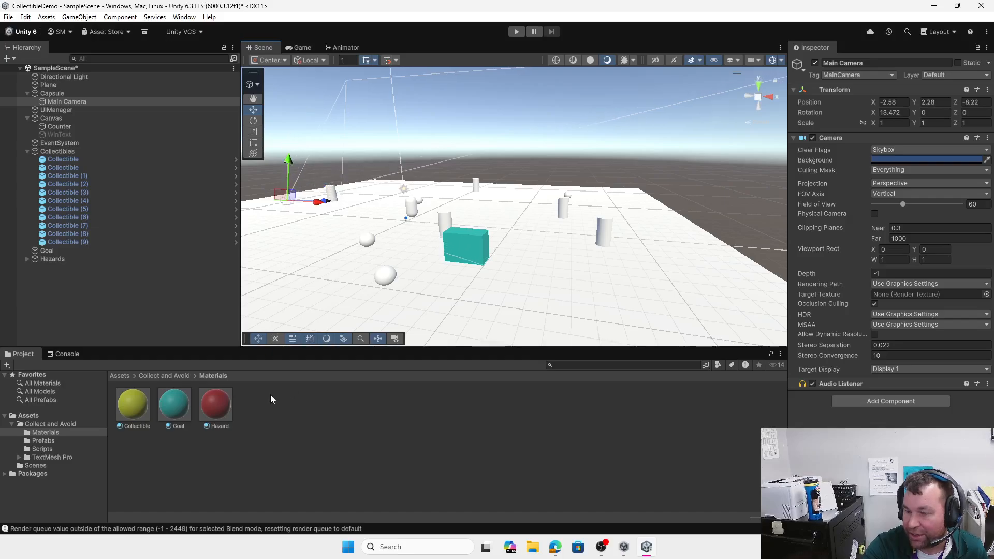
Step: Open the Collectible prefab, drop the yellow Collectible material on its sphere, and return to SampleScene
left_click(172, 375)
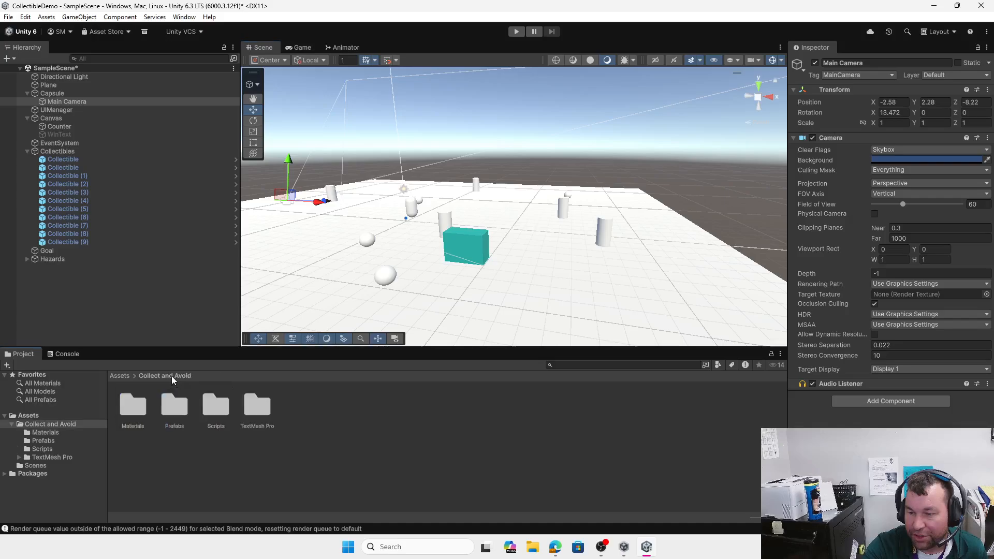
double_click(173, 412)
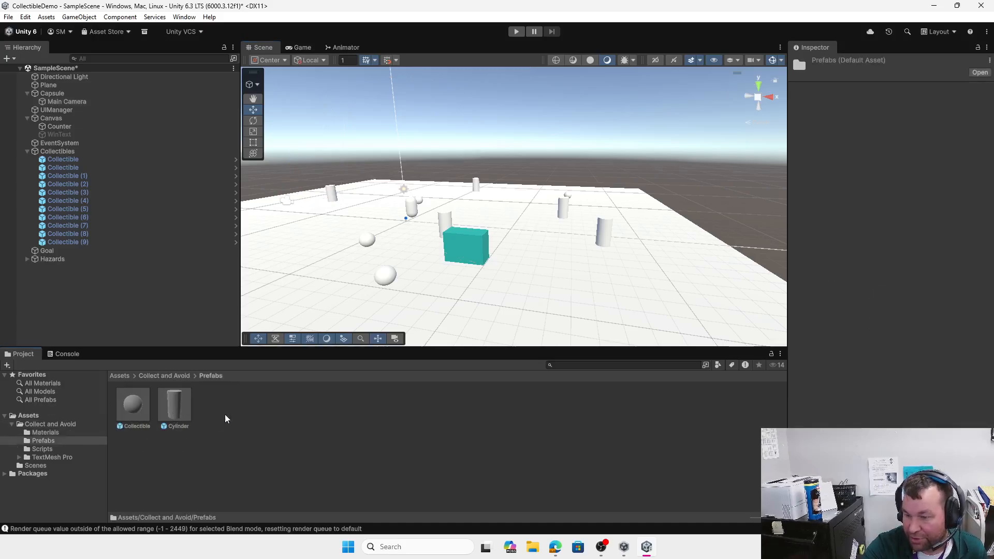
double_click(133, 407)
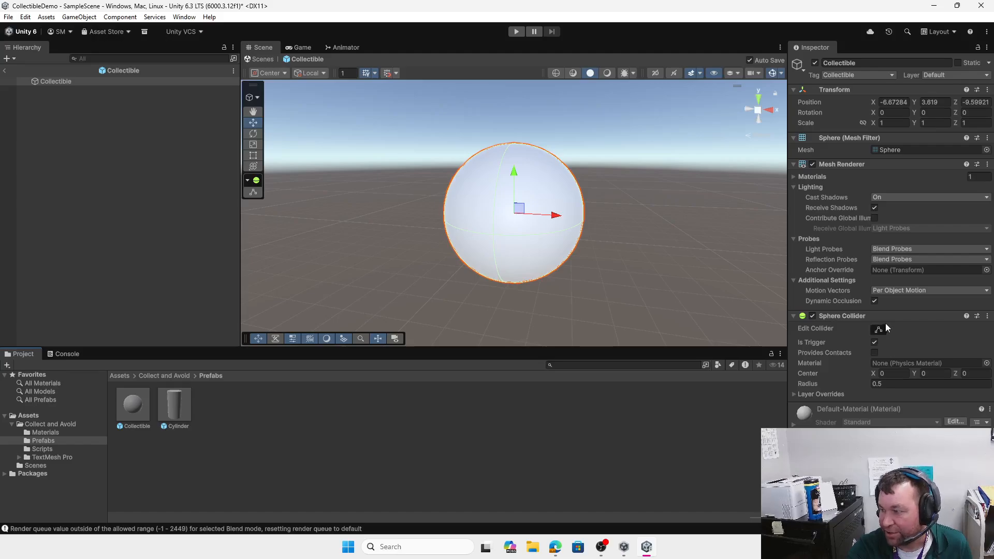
left_click(165, 376)
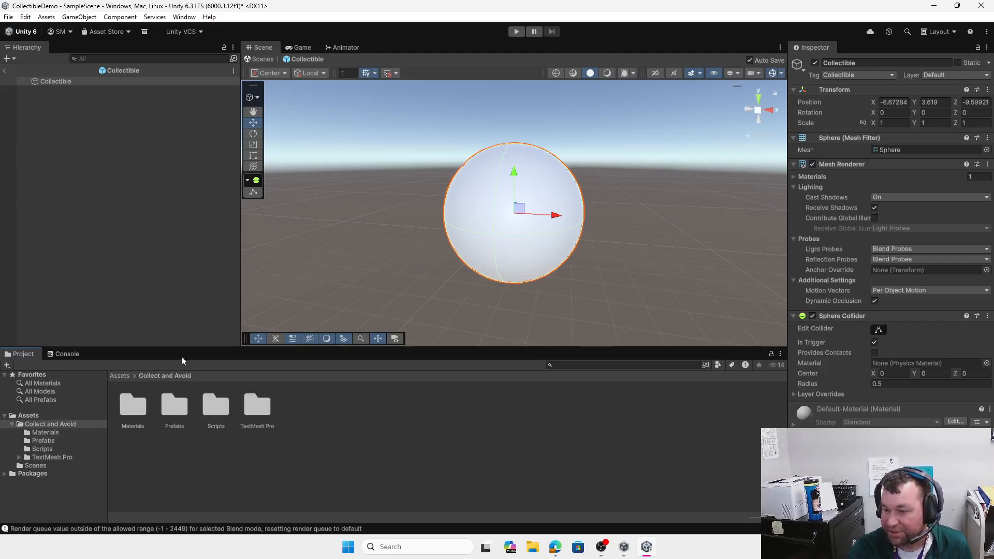
double_click(132, 405)
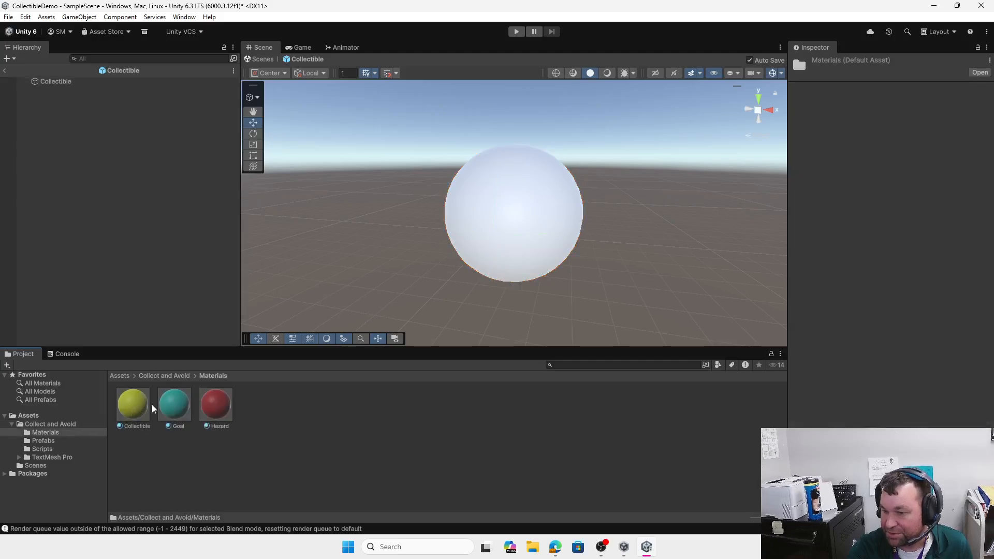
left_click_drag(128, 412, 529, 222)
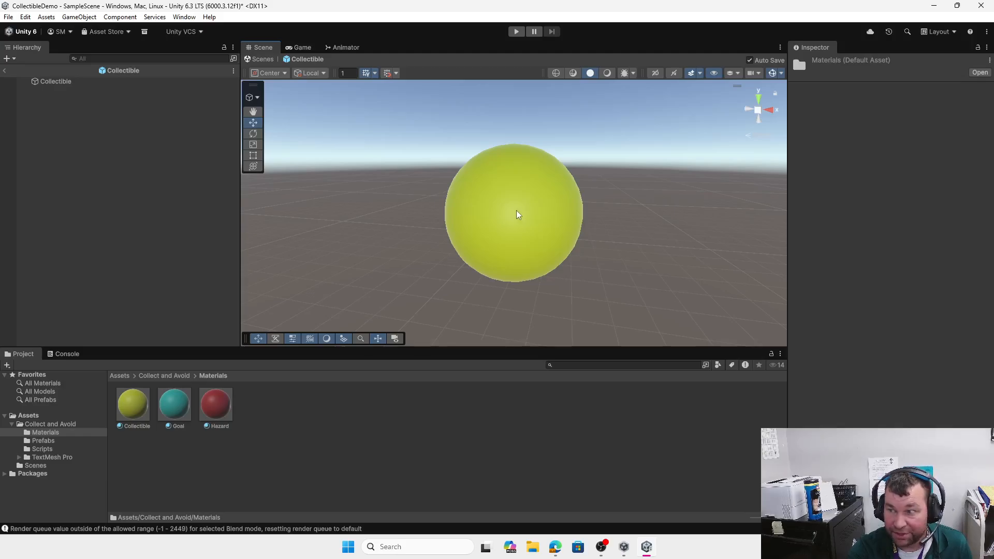
left_click(5, 73)
Step: Open the Cylinder prefab from the Prefabs folder for editing, cancelling an accidental rename
scroll(491, 236, "down", 4)
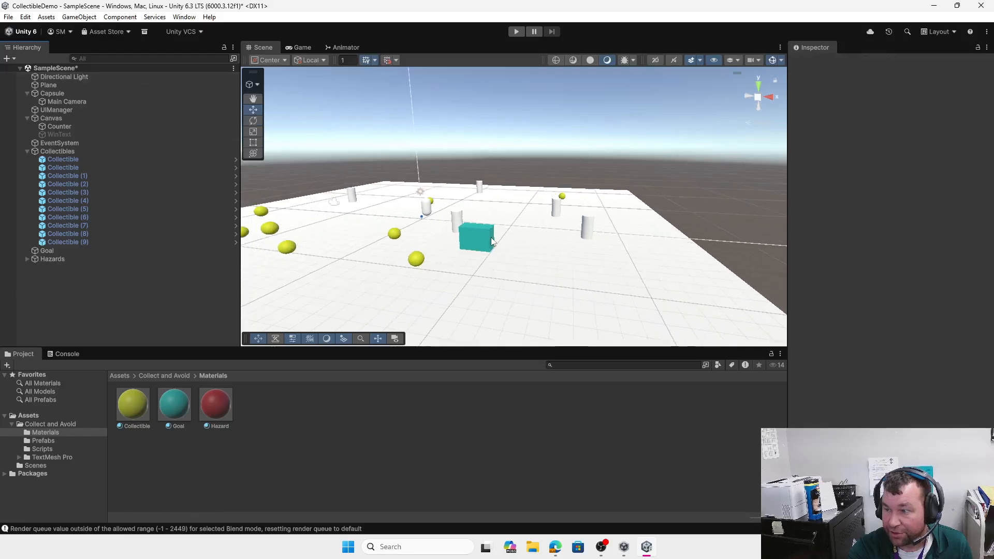
scroll(490, 235, "down", 1)
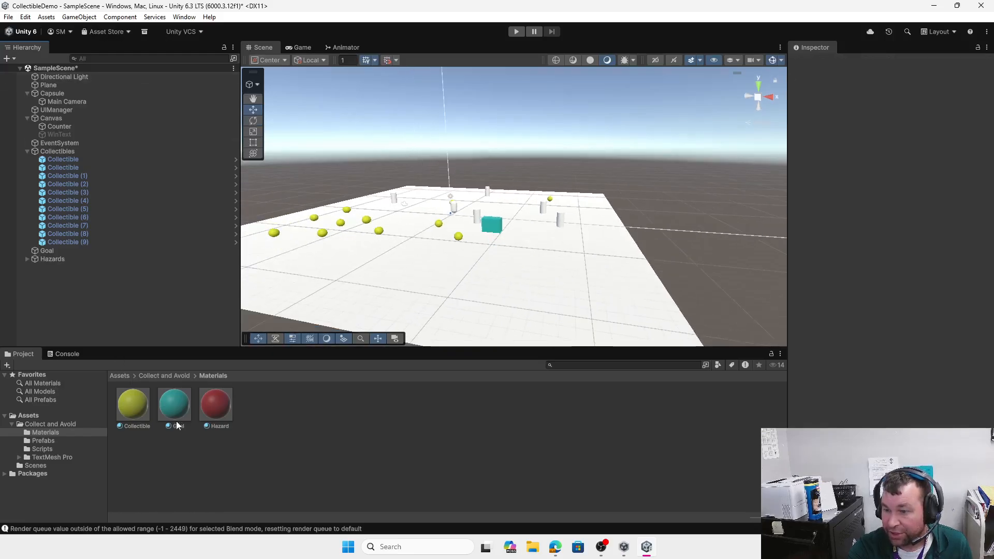
left_click(171, 376)
double_click(165, 405)
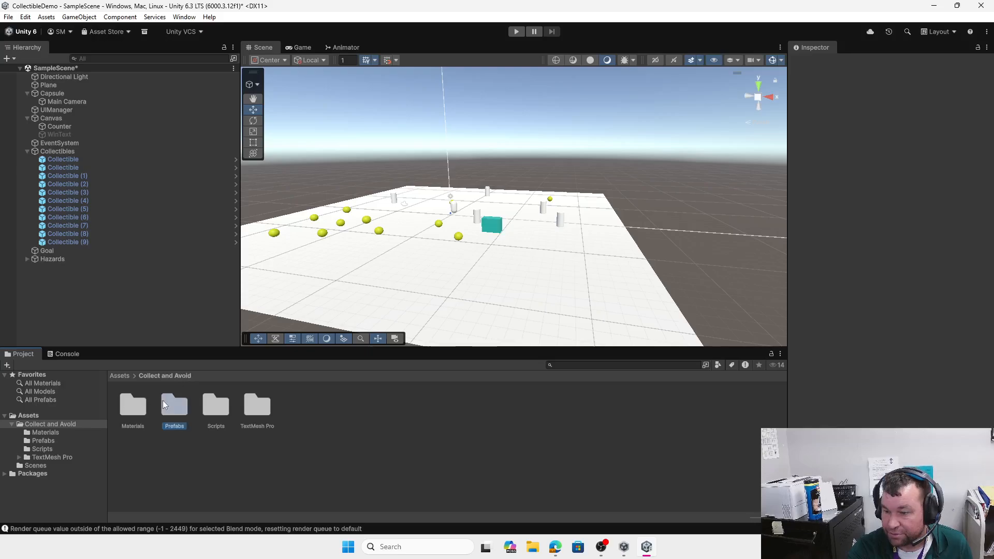
left_click(176, 404)
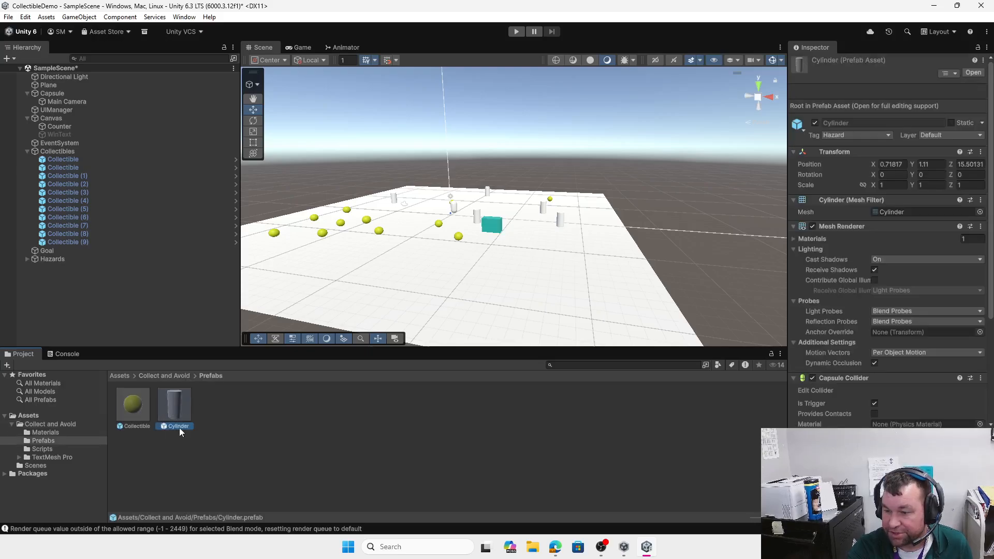
left_click(179, 427)
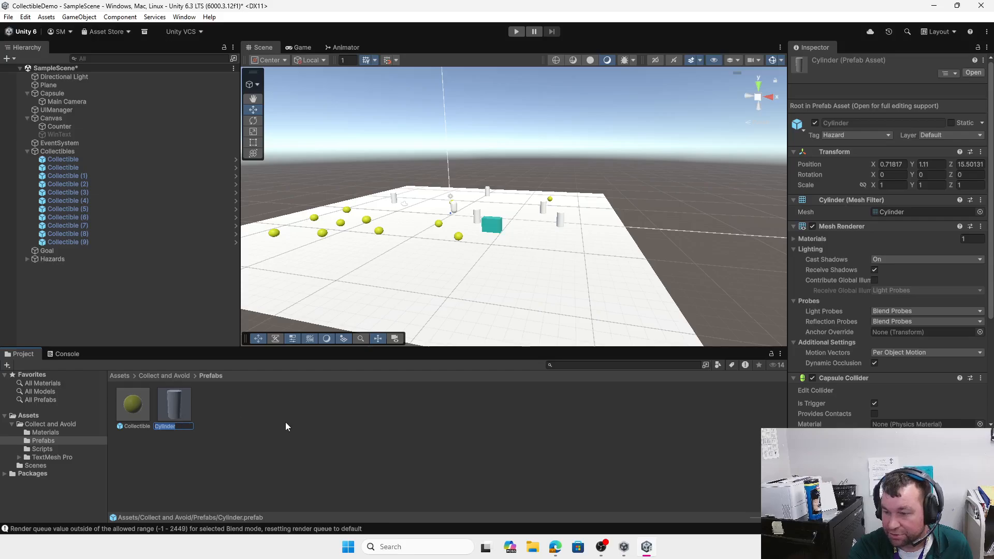
key("Return")
double_click(179, 405)
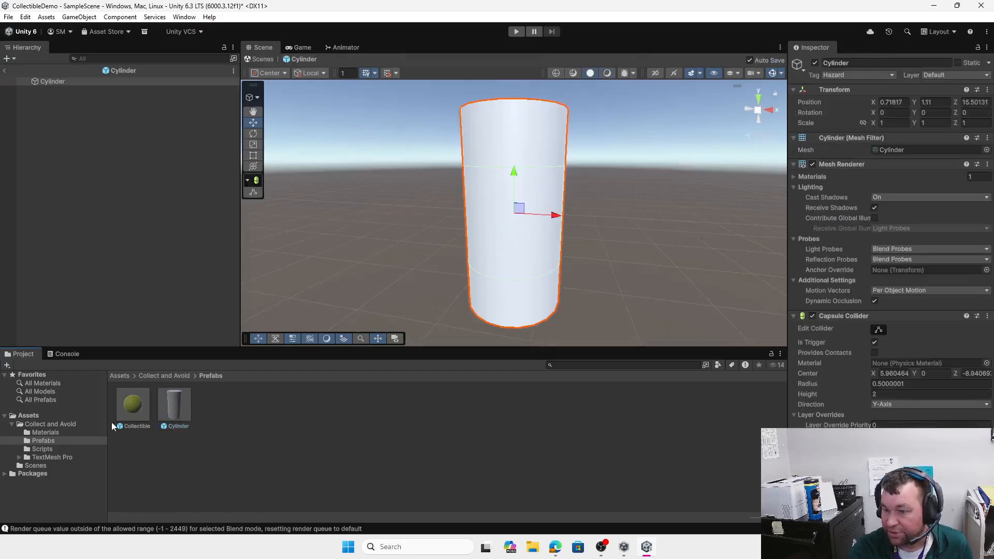
Step: Drag the red Hazard material onto the cylinder and return to SampleScene
left_click(158, 374)
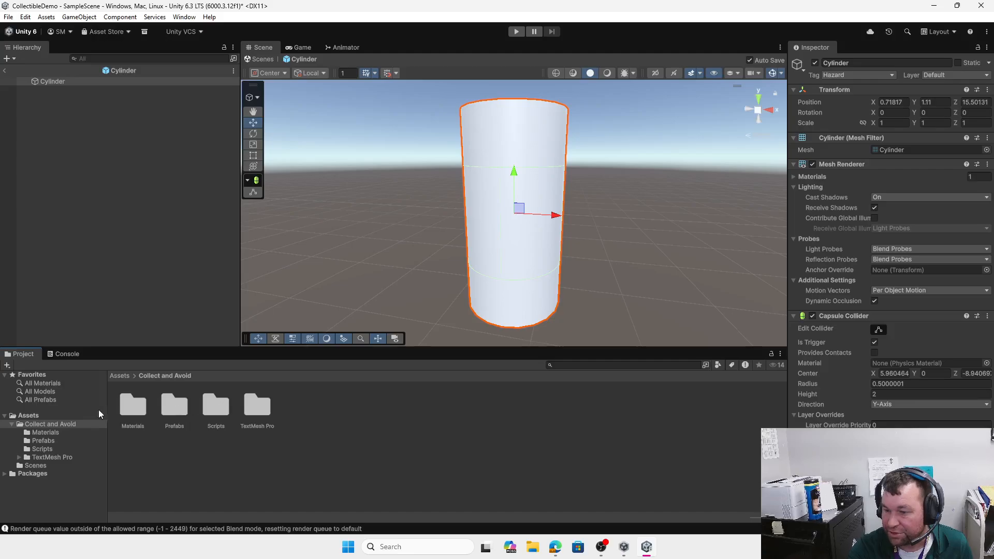
left_click(133, 405)
double_click(133, 405)
left_click_drag(216, 404, 523, 221)
left_click(6, 71)
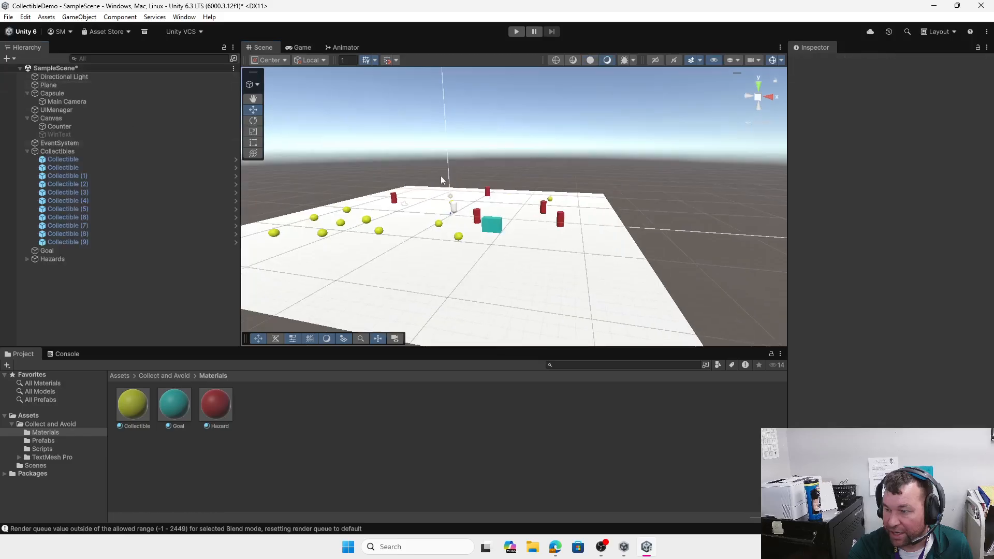
scroll(498, 274, "up", 2)
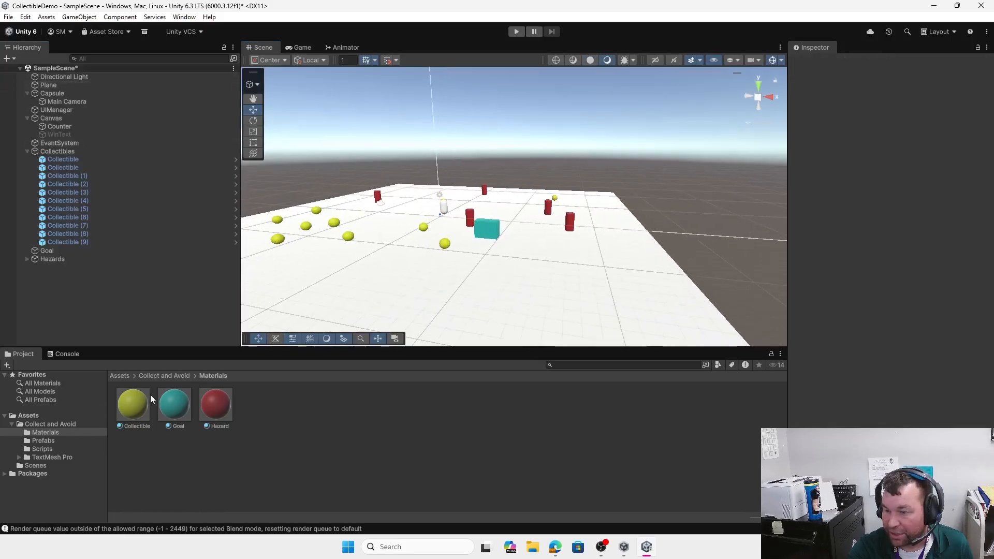
left_click(182, 377)
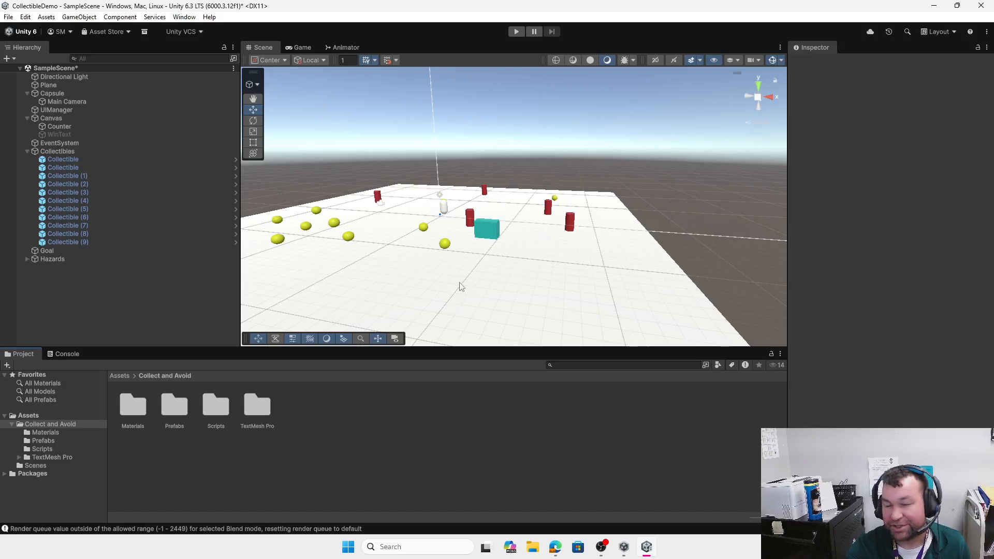
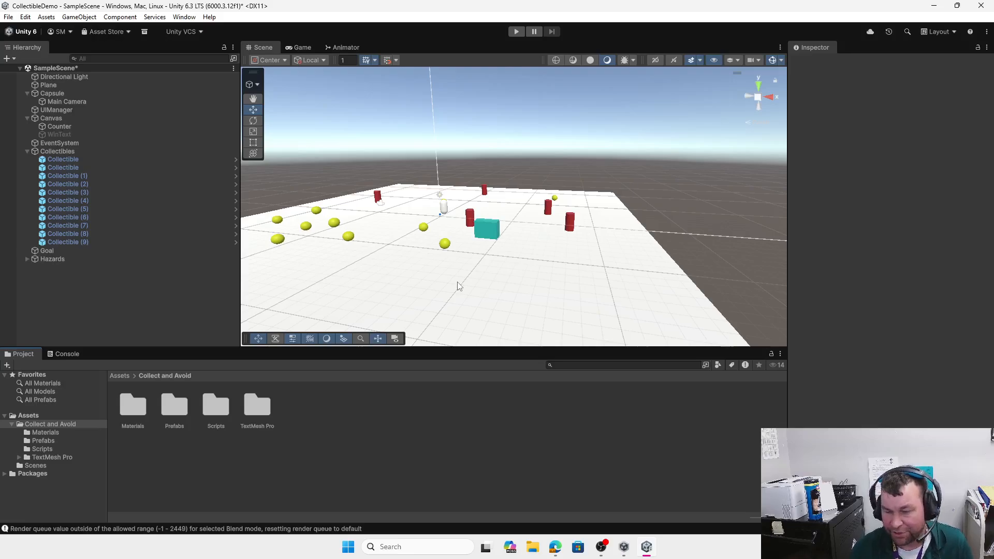
Step: Select the Plane and frame it in the Scene view with F
scroll(414, 246, "down", 4)
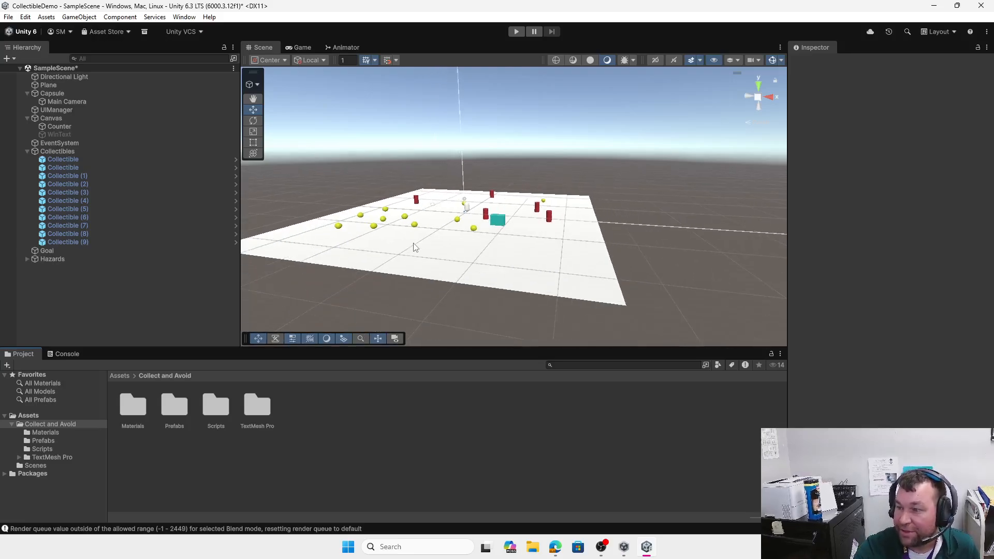
scroll(414, 247, "up", 2)
scroll(283, 249, "up", 2)
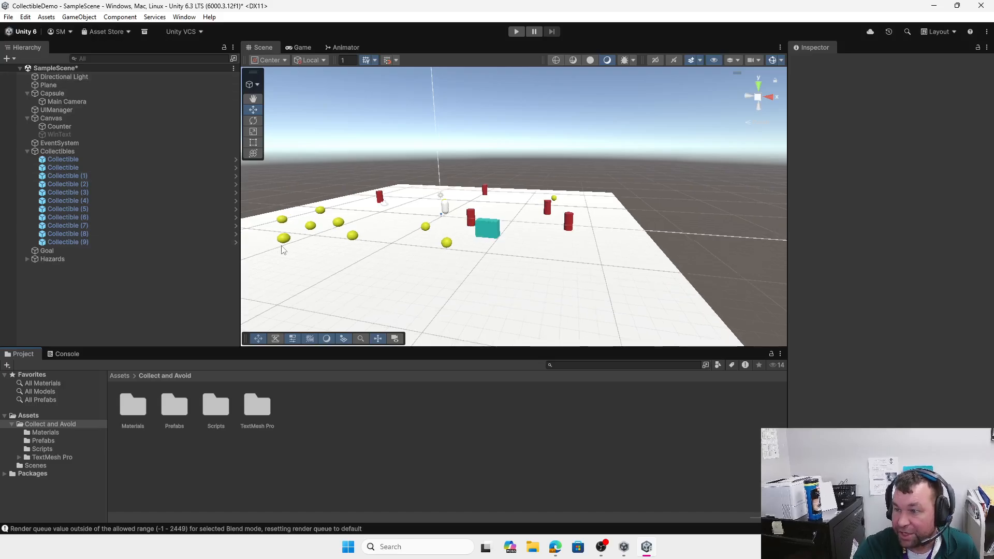
left_click(9, 60)
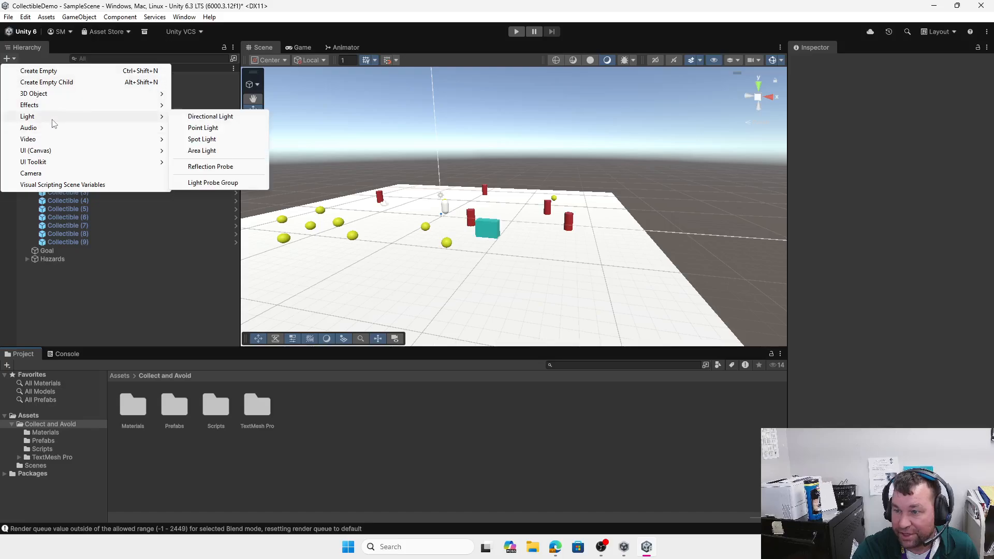
left_click(88, 19)
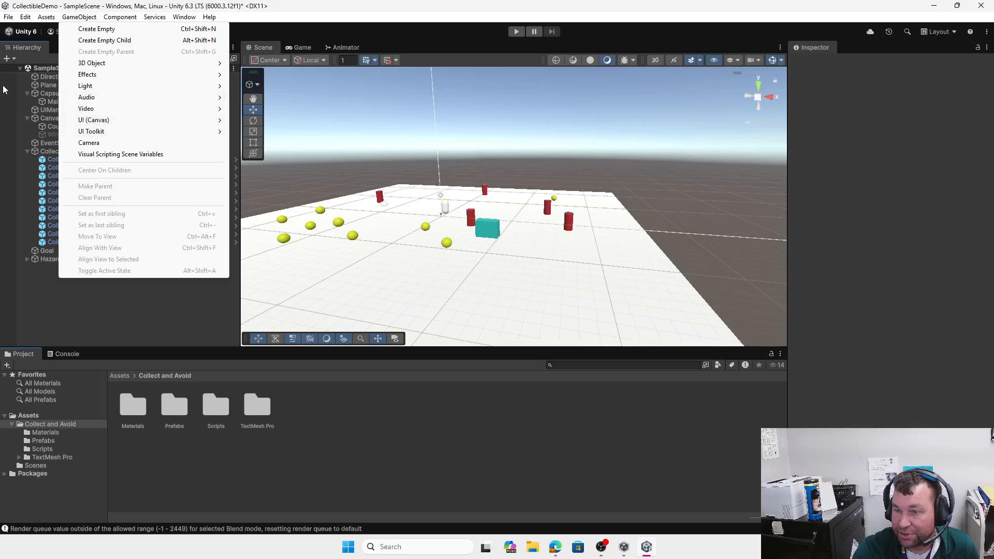
left_click(9, 58)
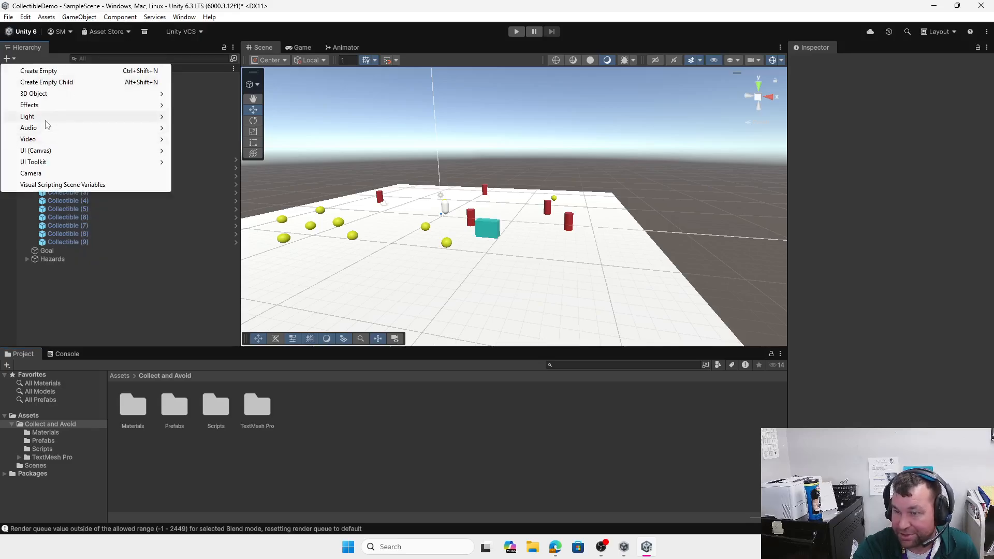
mouse_move(46, 118)
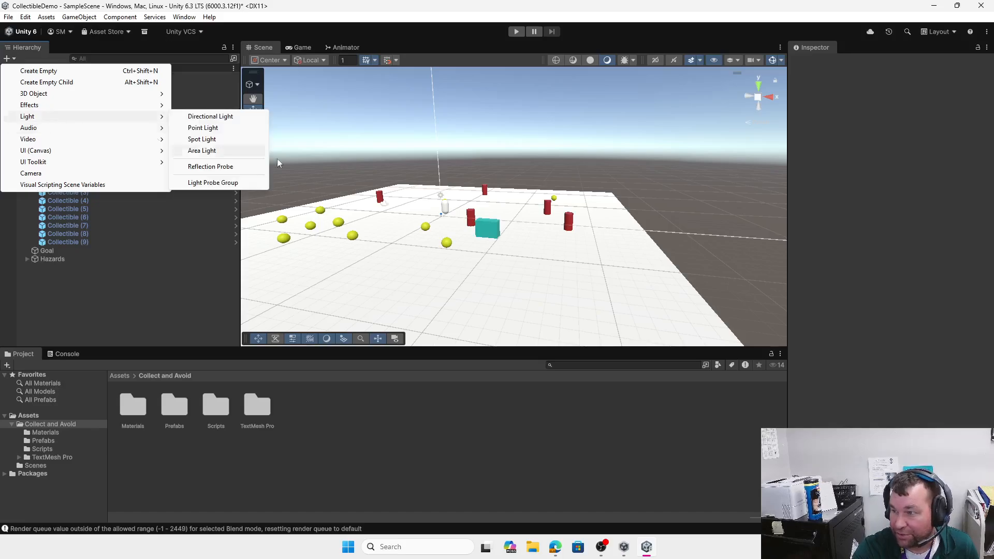
left_click(346, 203)
key("f")
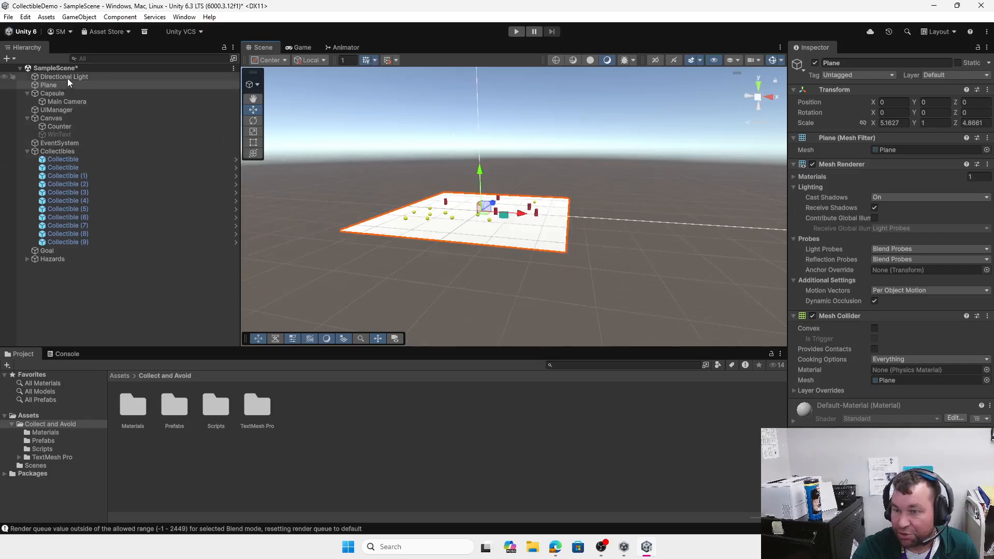
Step: Bring up the Light submenu of the Hierarchy's create menu
left_click(7, 58)
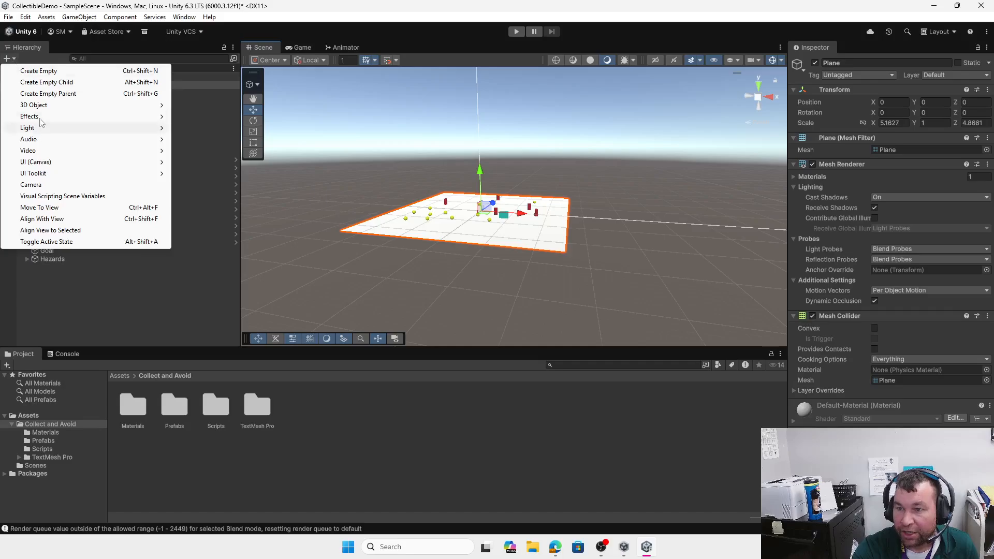
mouse_move(40, 107)
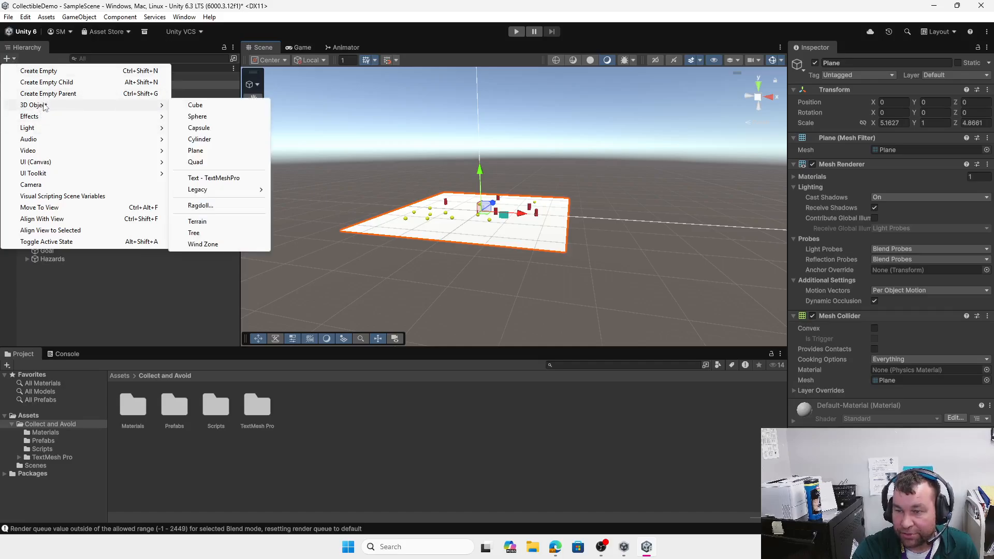
mouse_move(40, 130)
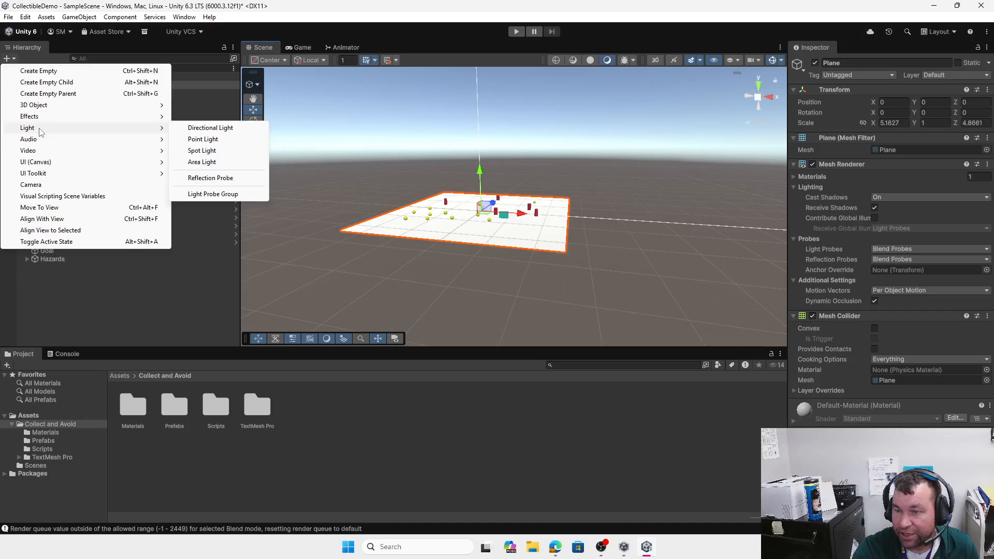
Step: Add a Point Light with its default name, then select and frame it
left_click(222, 144)
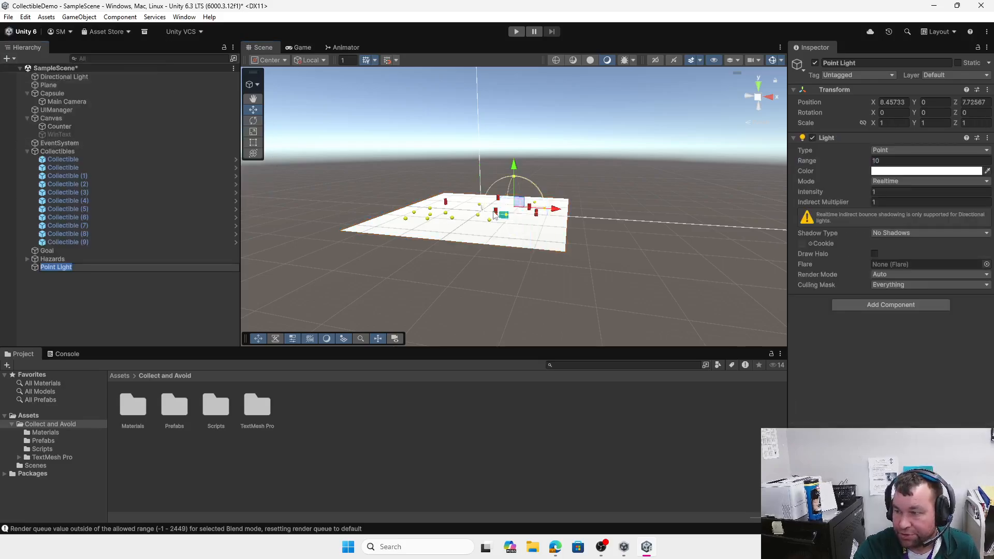
left_click(90, 333)
left_click(64, 268)
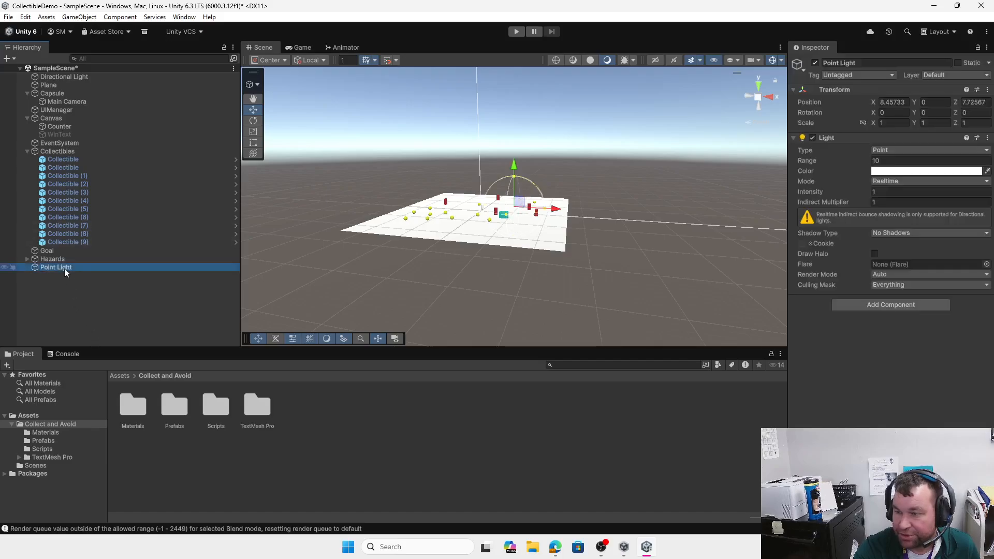
left_click(64, 268)
left_click(64, 290)
double_click(54, 267)
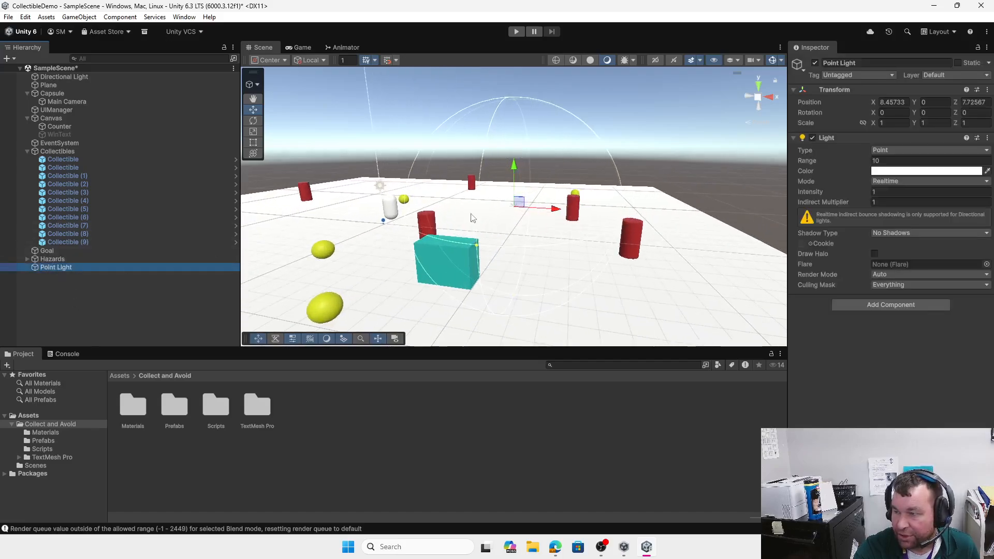
Step: Reset the Point Light's Transform and lift it to about Y 4.11 above the origin
left_click_drag(507, 130, 508, 126)
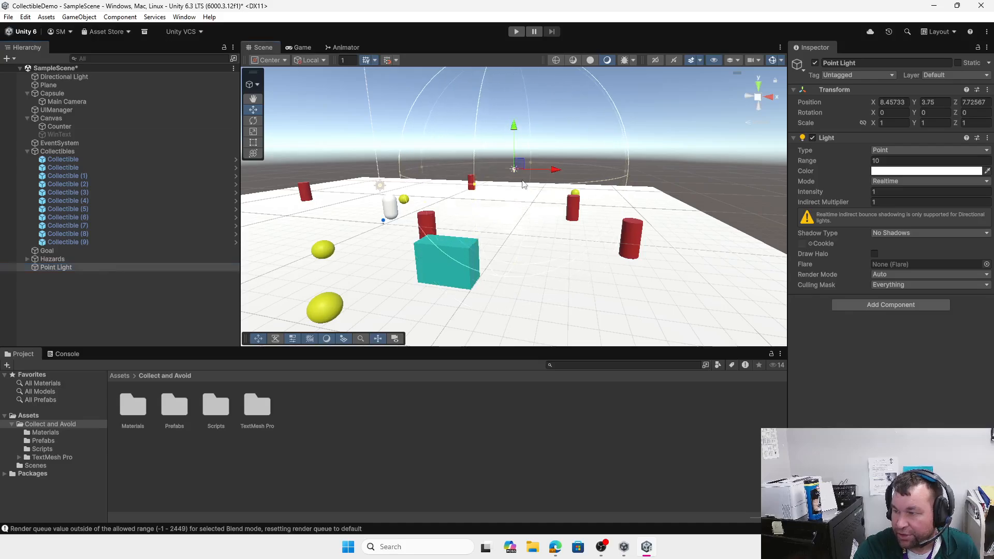
left_click(987, 89)
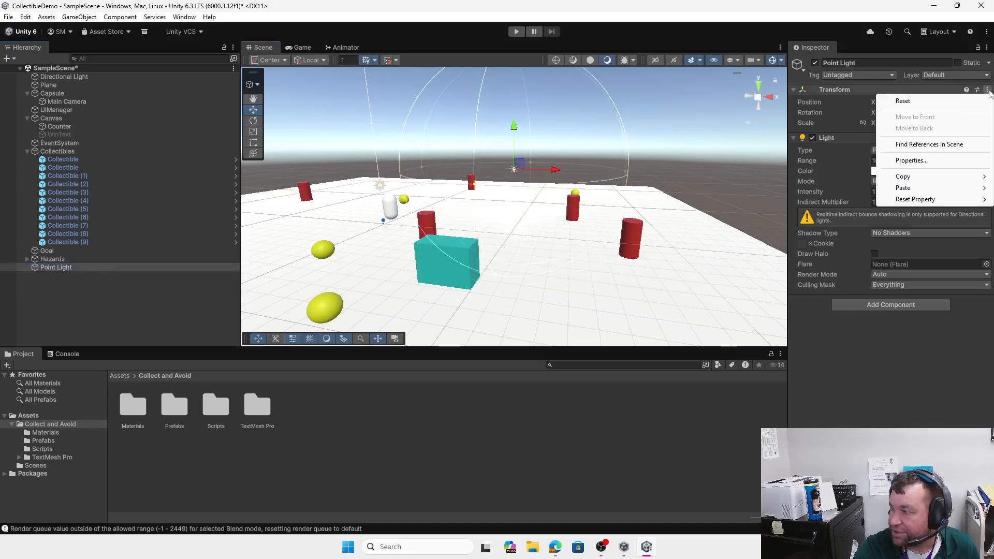
left_click(932, 101)
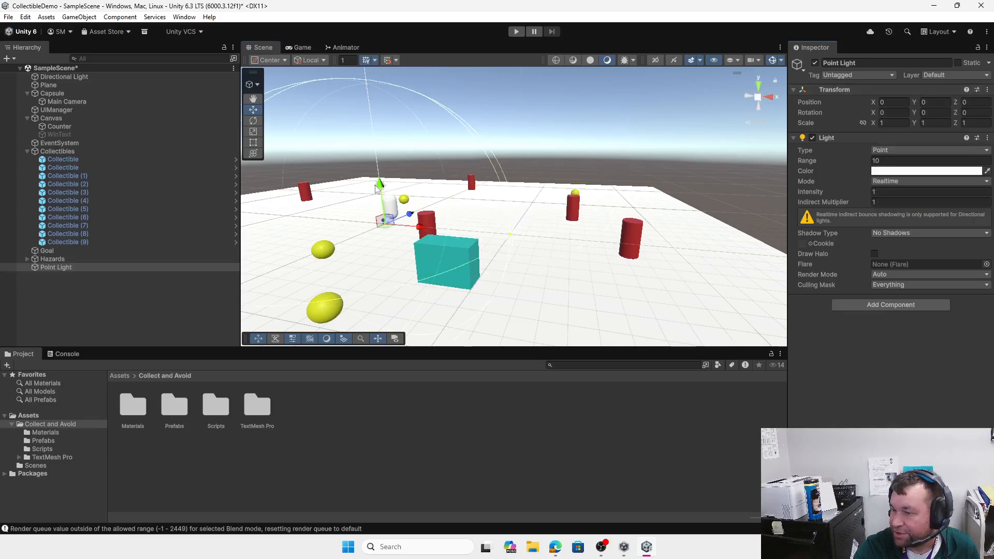
left_click_drag(373, 189, 365, 133)
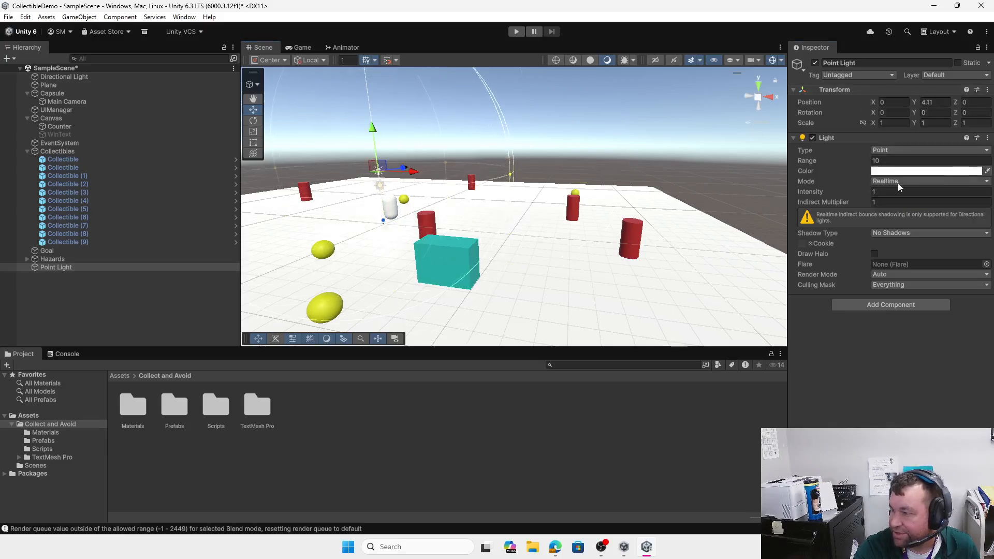
left_click(915, 170)
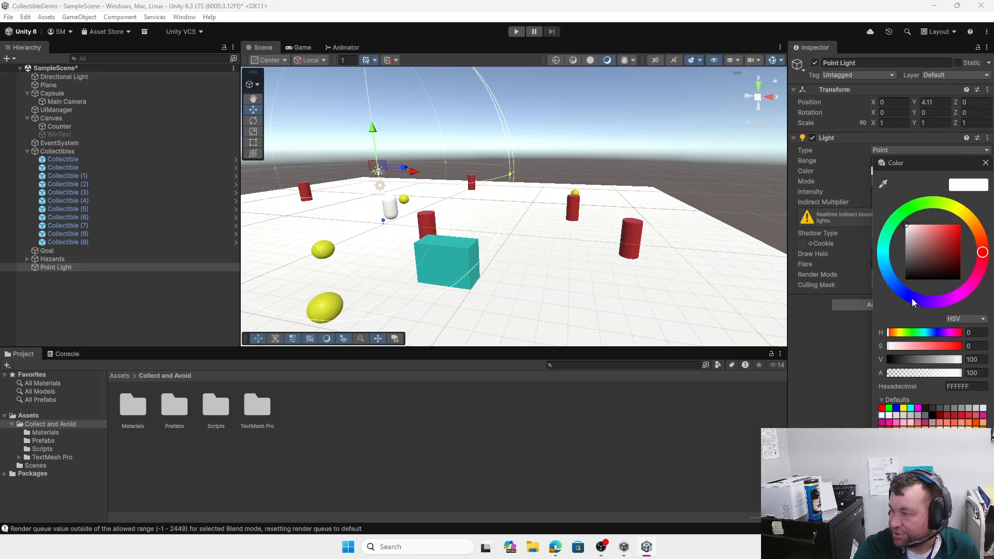
Step: Make the Point Light green (27BF41) with Hard Shadows as its Shadow Type
left_click(950, 240)
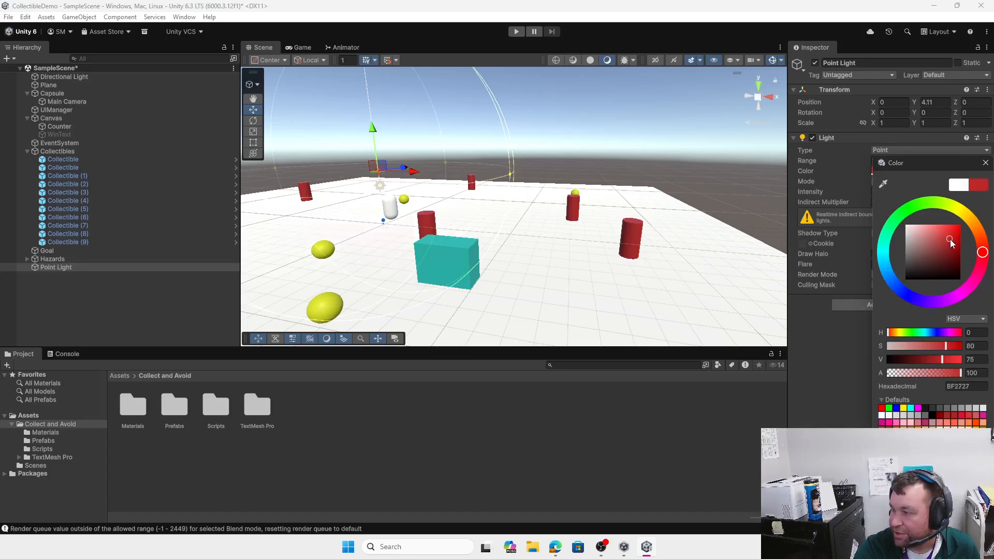
left_click(902, 214)
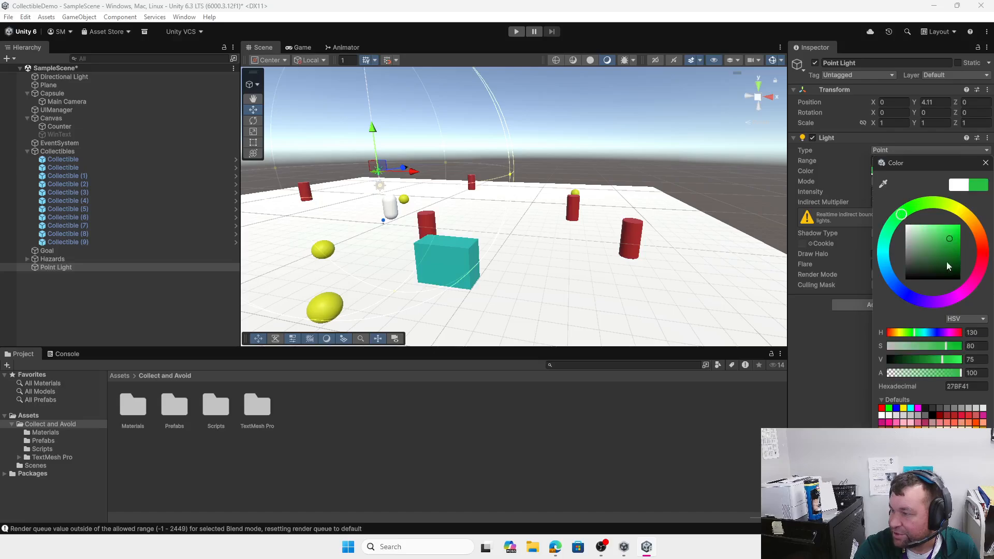
left_click(985, 162)
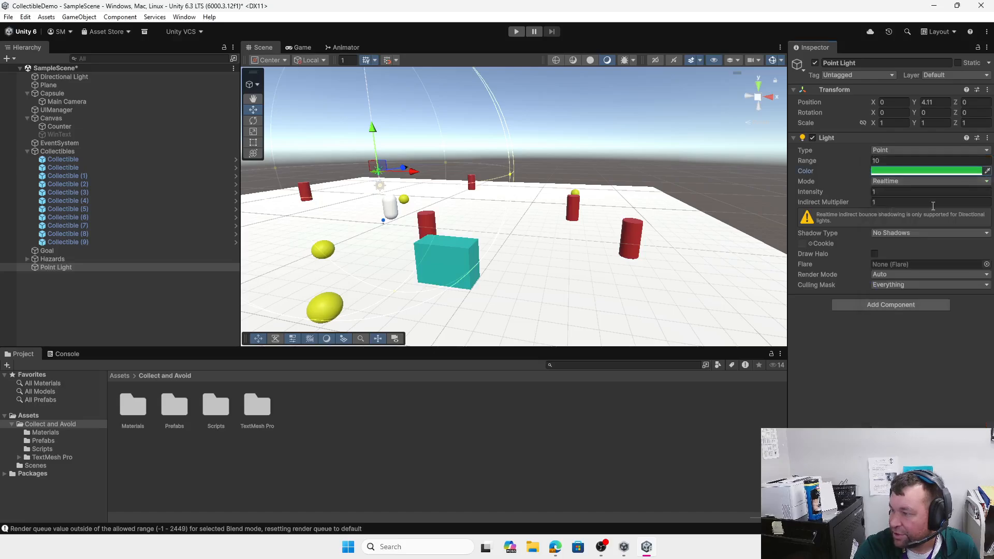
left_click(899, 234)
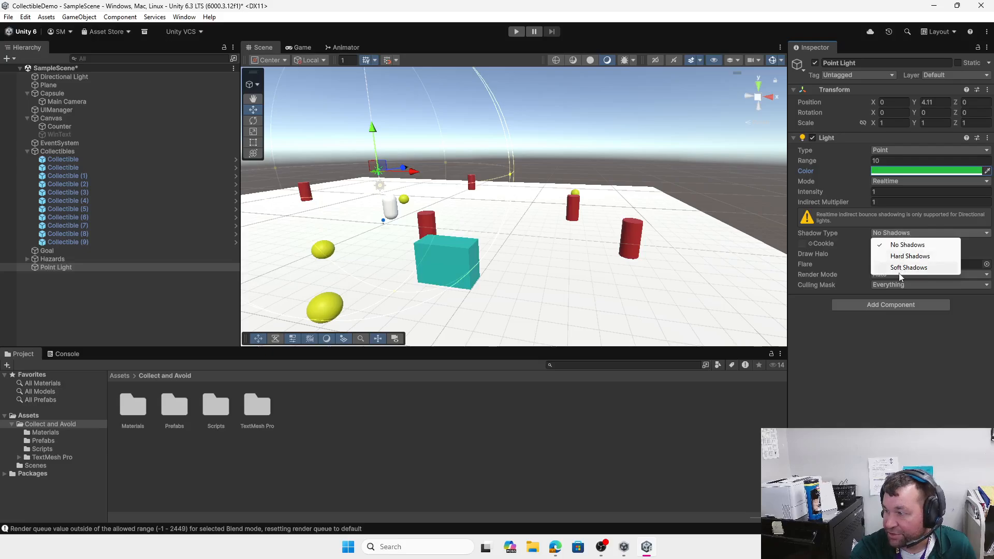
left_click(907, 256)
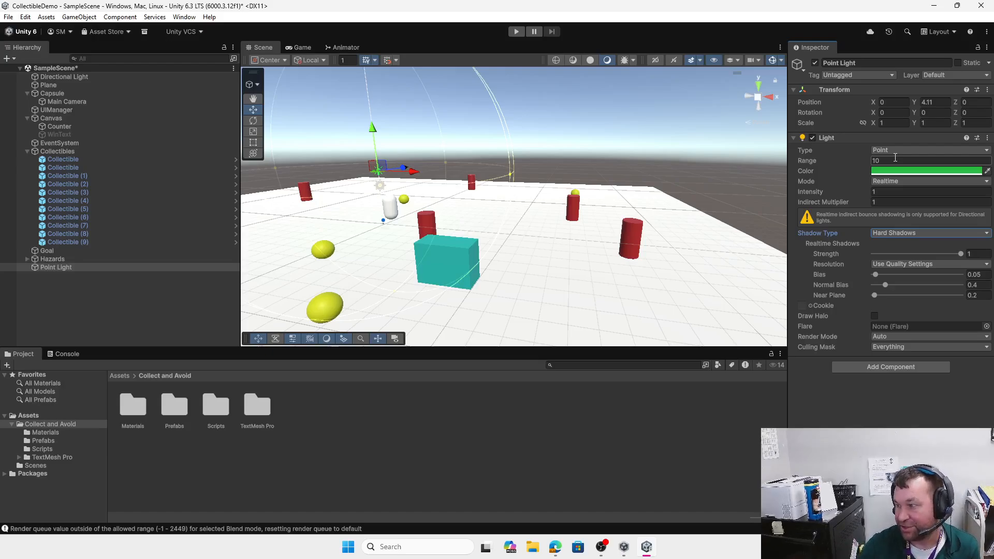
left_click(911, 233)
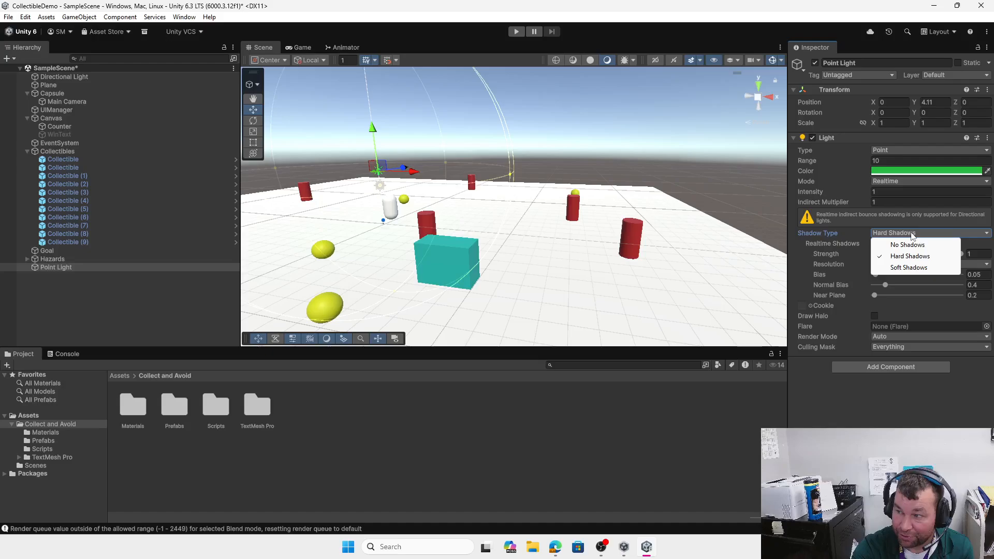
left_click(852, 238)
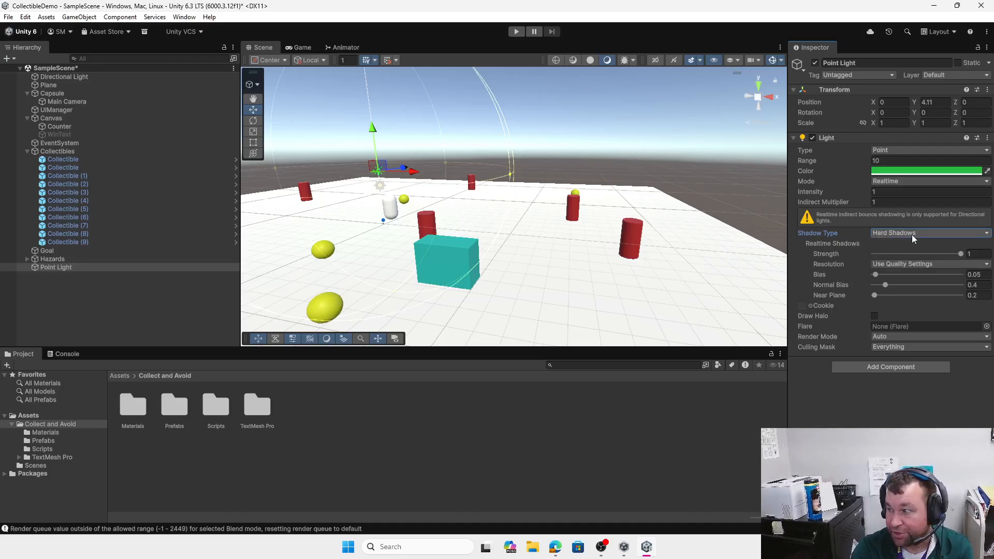
left_click(890, 192)
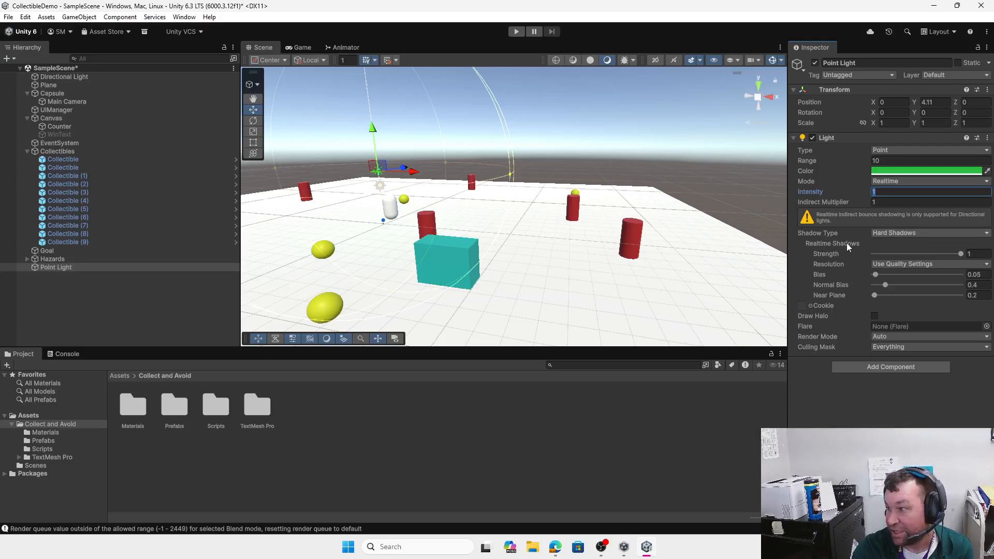
left_click(65, 78)
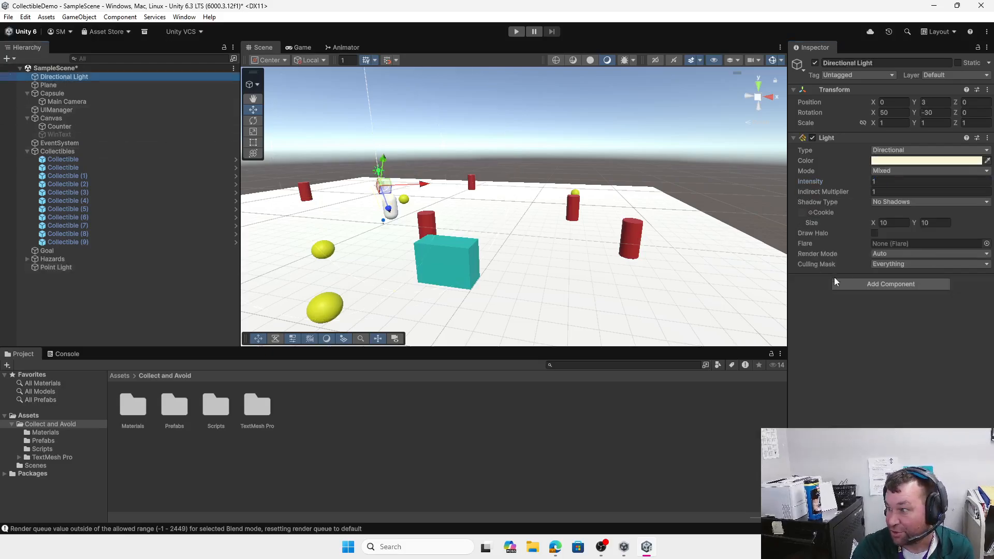
left_click(887, 201)
left_click(902, 224)
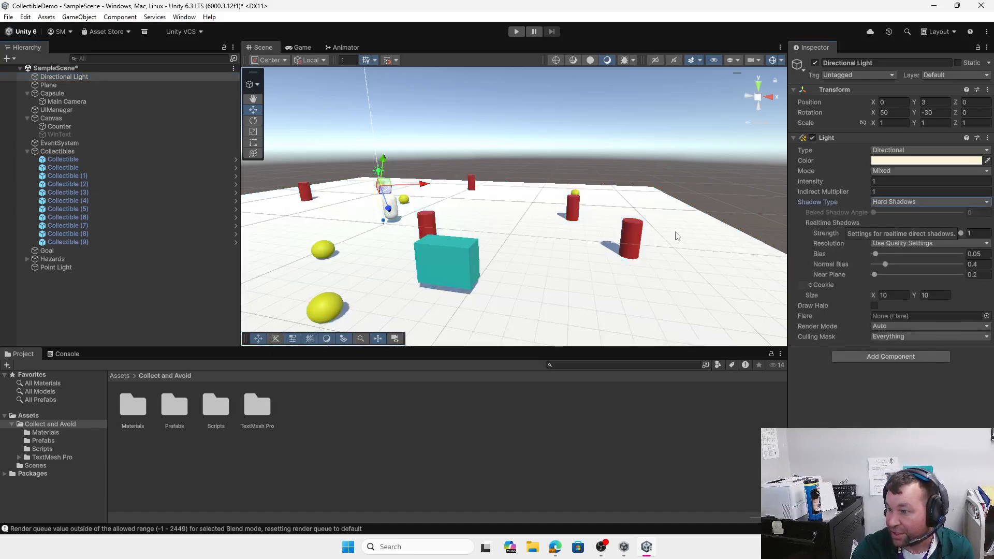
scroll(450, 299, "up", 4)
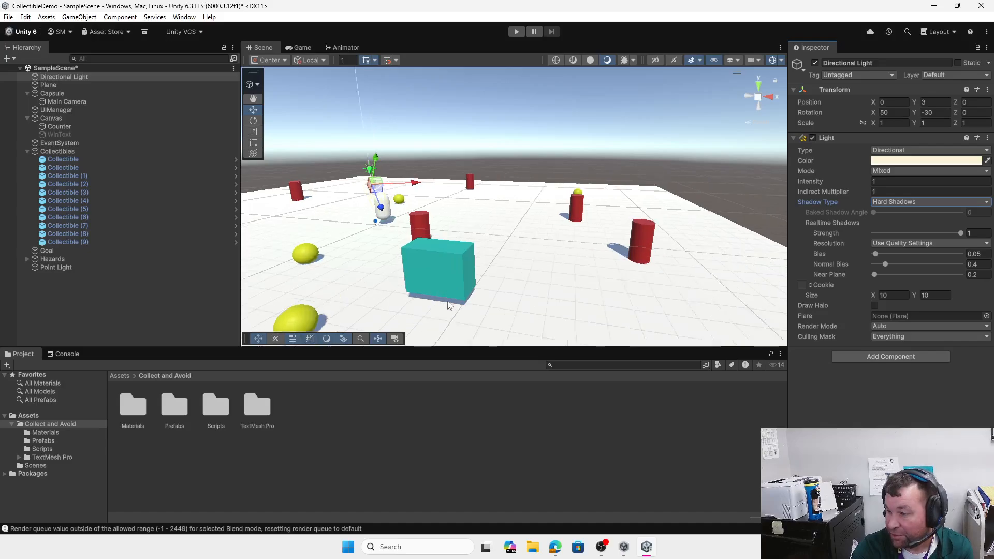
scroll(668, 292, "up", 2)
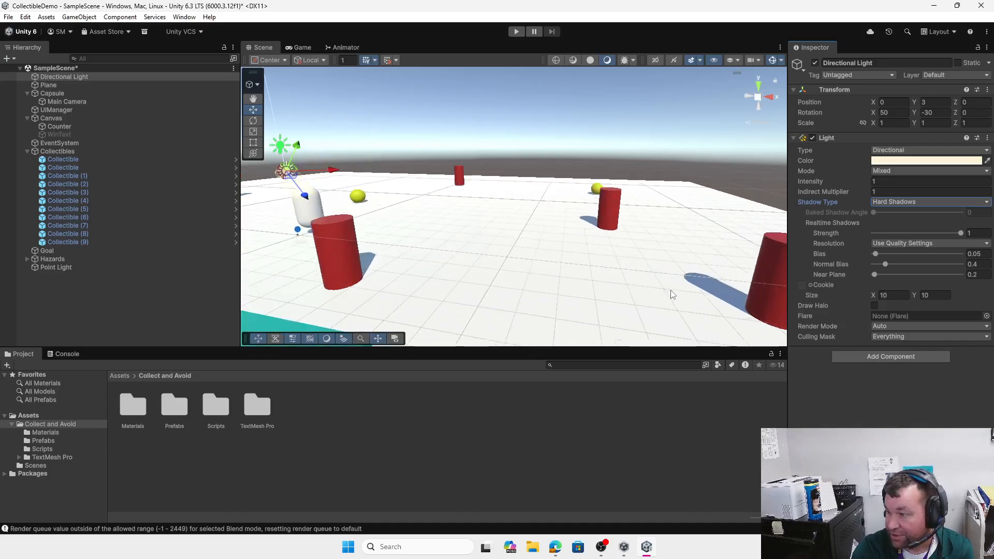
middle_click_drag(670, 292, 593, 273)
scroll(582, 300, "up", 1)
scroll(582, 299, "up", 2)
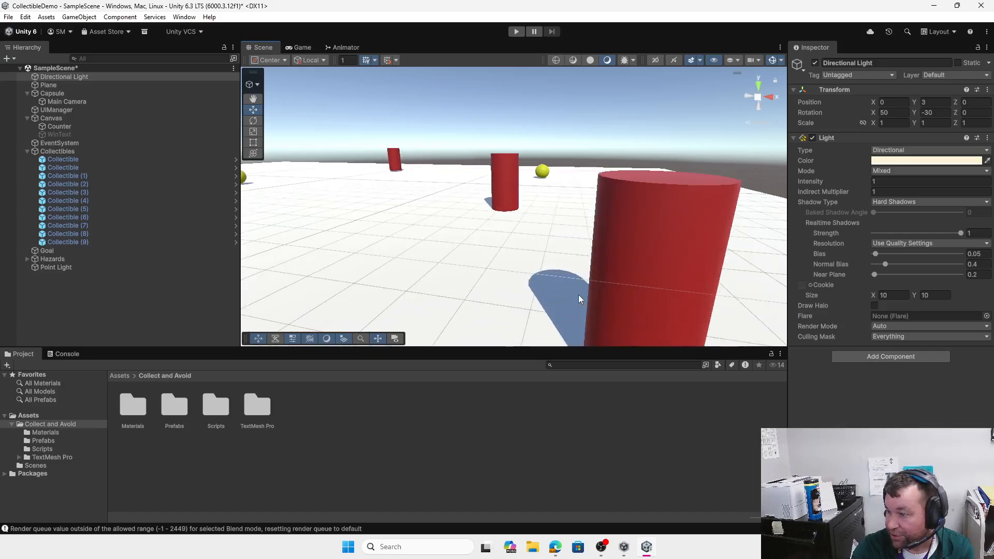
left_click(909, 203)
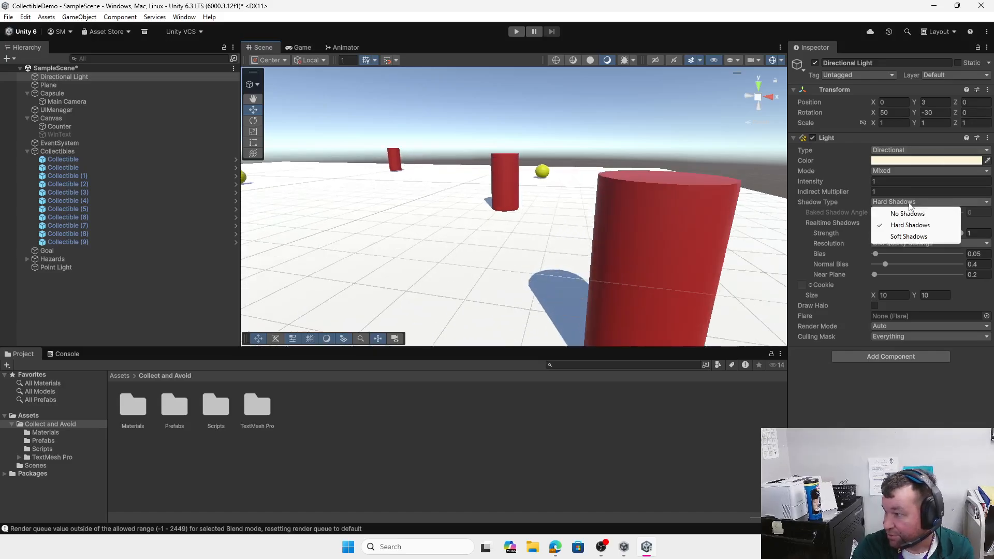
left_click(909, 237)
scroll(564, 313, "up", 2)
scroll(566, 290, "up", 4)
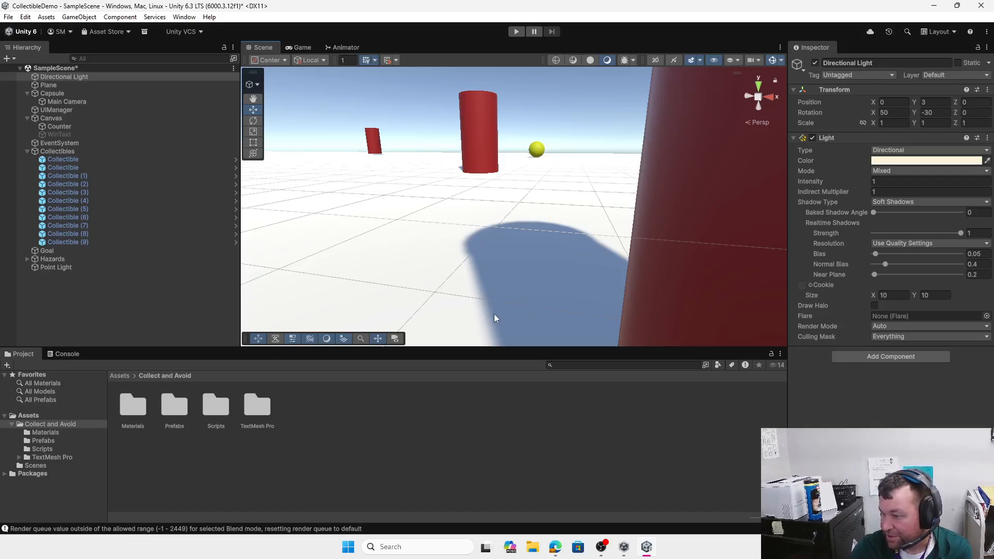
scroll(493, 314, "up", 3)
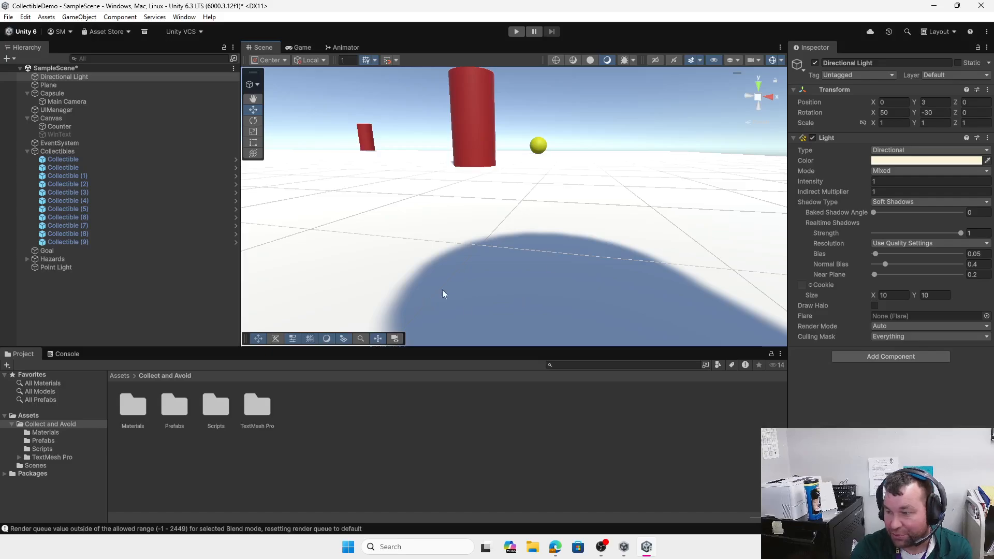
left_click(911, 202)
left_click(910, 224)
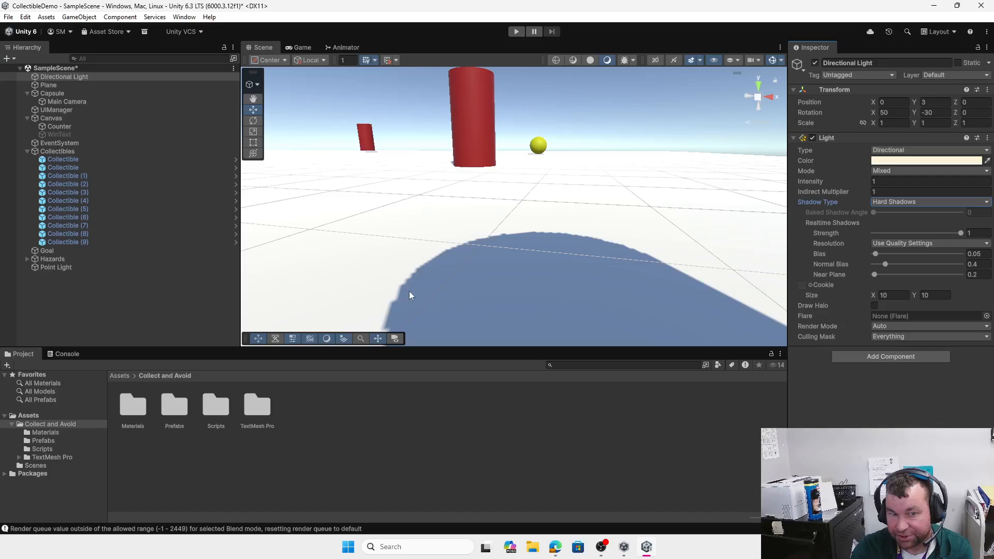
left_click(900, 203)
left_click(902, 235)
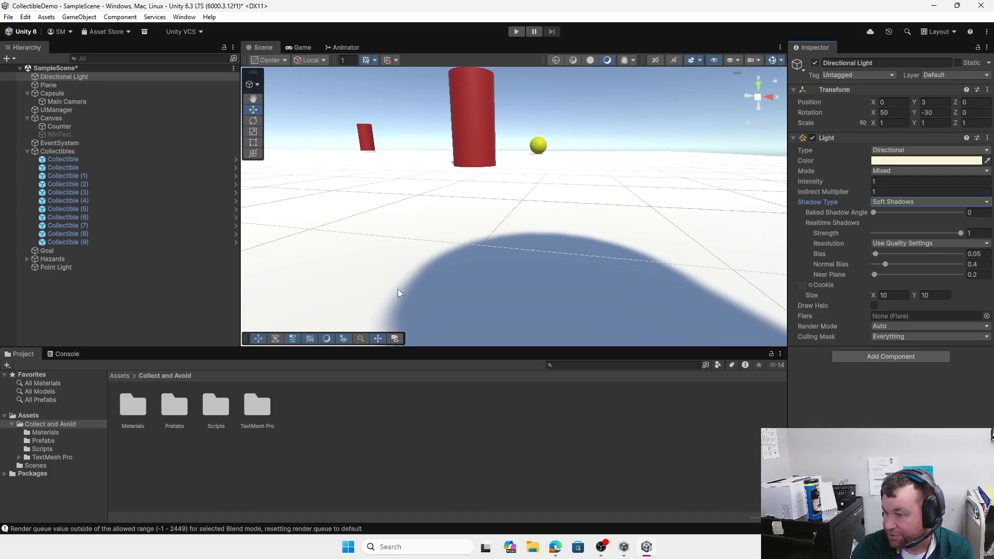
left_click(911, 202)
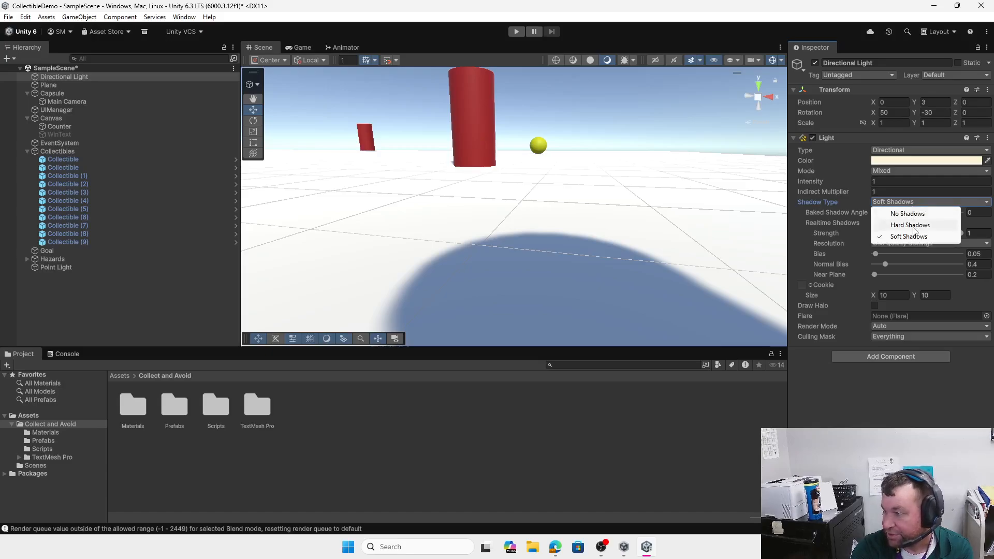
left_click(914, 224)
scroll(420, 228, "down", 10)
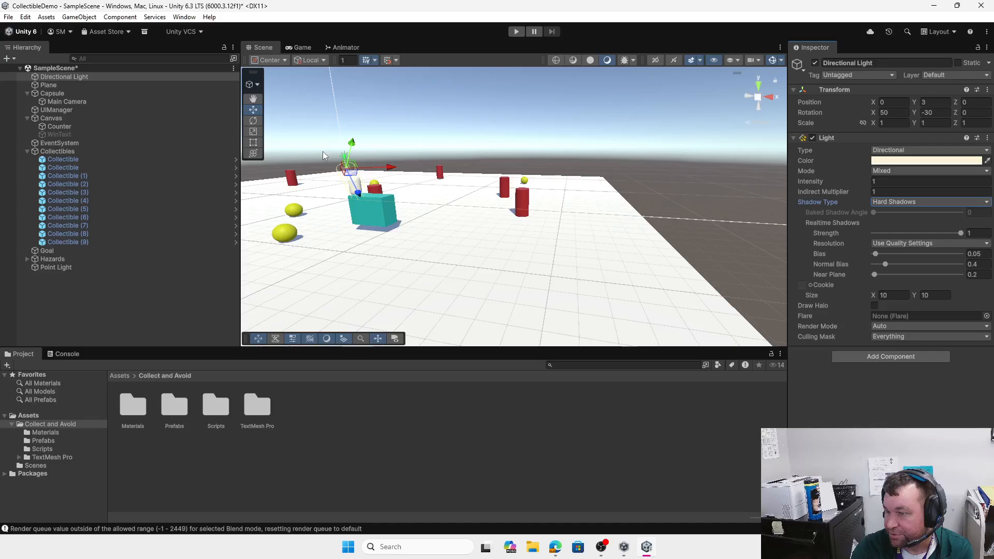
Step: Set the Point Light's Intensity to 20, frame it, then settle on 10
left_click(67, 268)
left_click(888, 192)
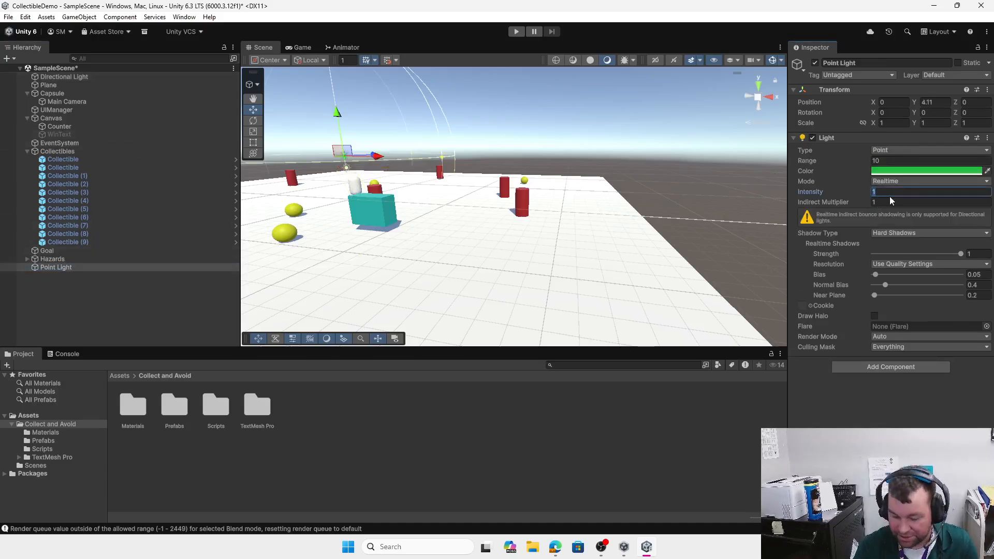
type("20")
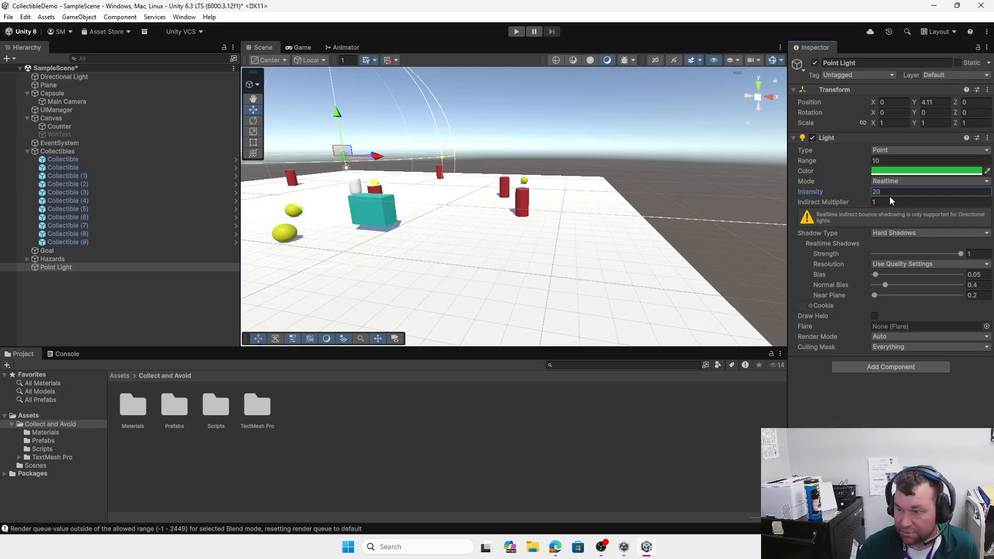
scroll(366, 245, "up", 5)
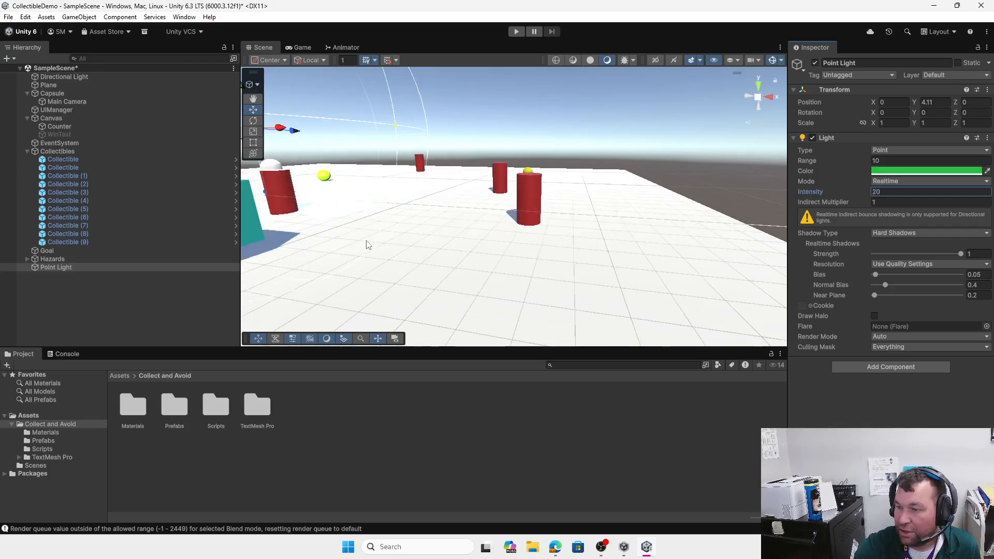
key("f")
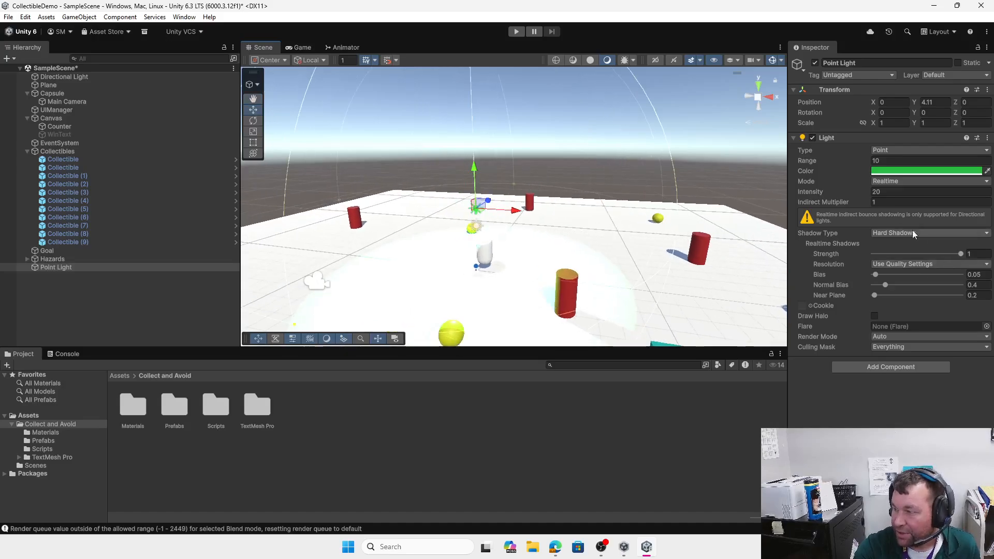
left_click(896, 192)
type("10")
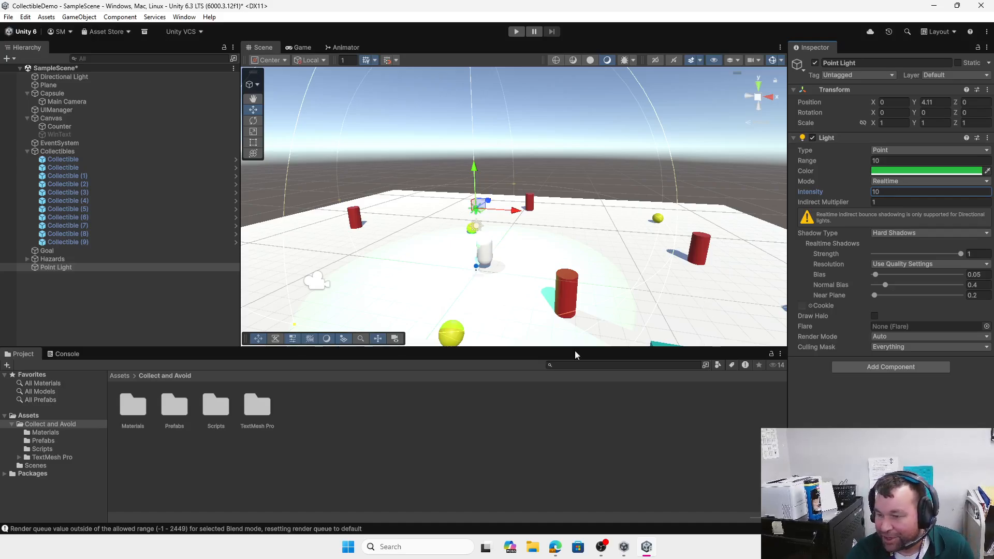
Step: Create a New Material in Materials with dark blue albedo and apply it to the Plane
double_click(130, 413)
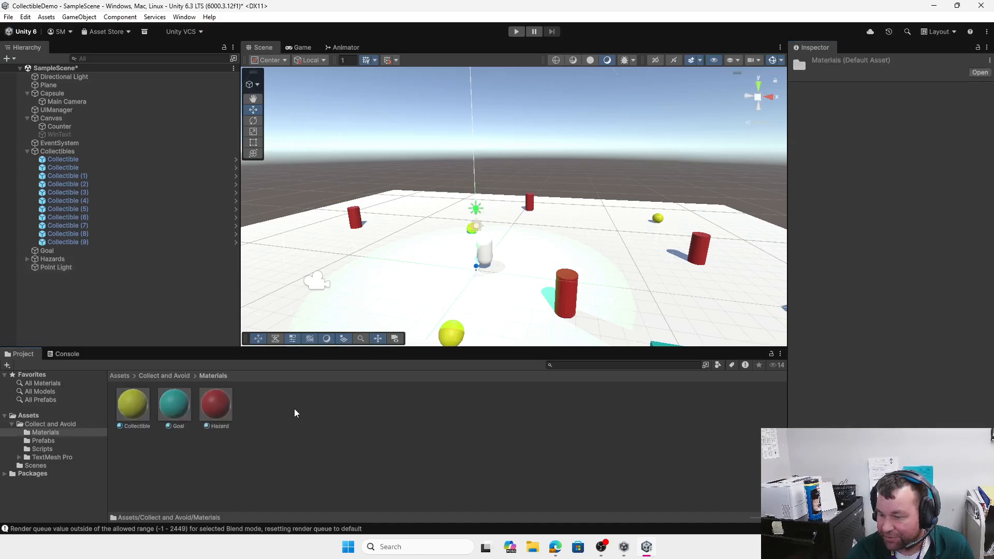
right_click(304, 404)
mouse_move(363, 115)
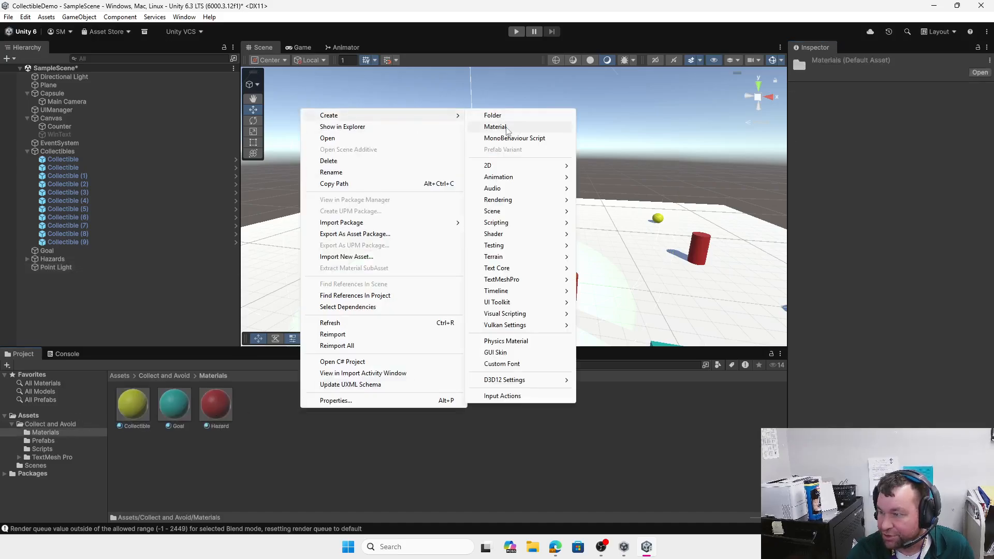
left_click(512, 127)
key("Return")
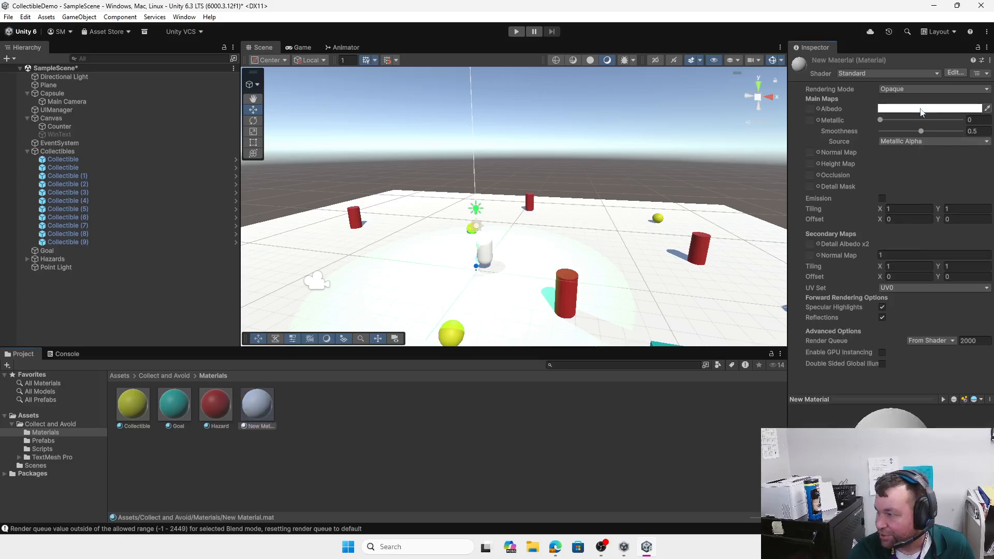
left_click(910, 109)
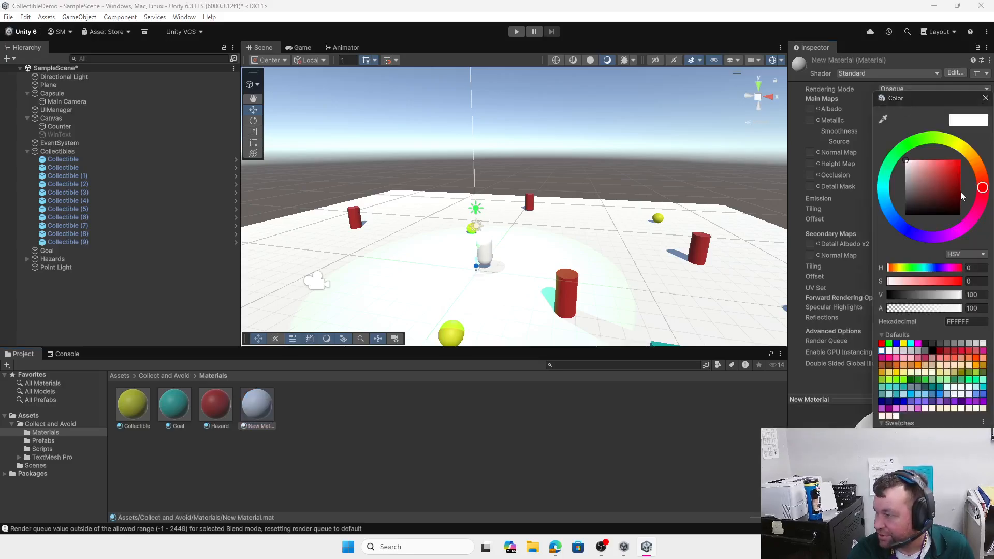
left_click(905, 226)
left_click(951, 187)
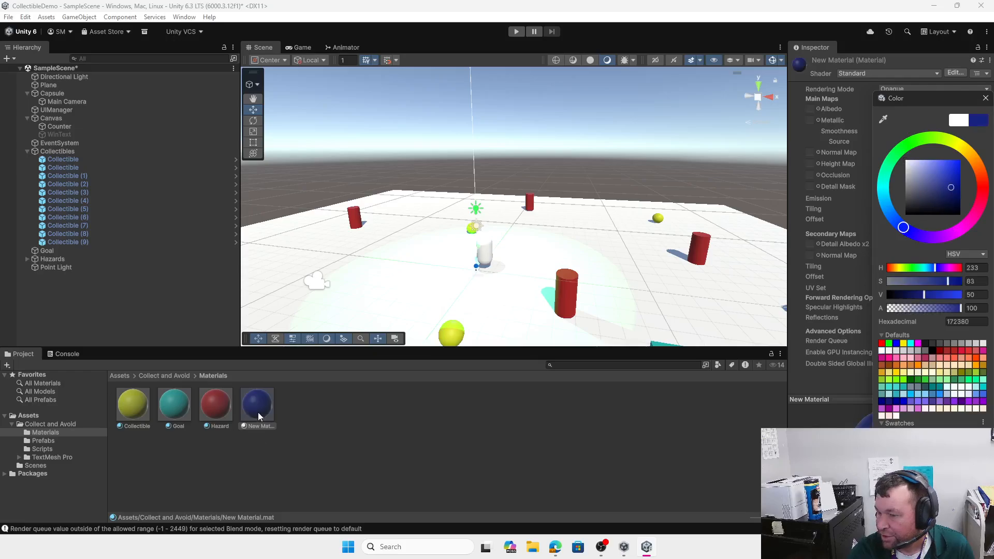
left_click_drag(258, 413, 266, 285)
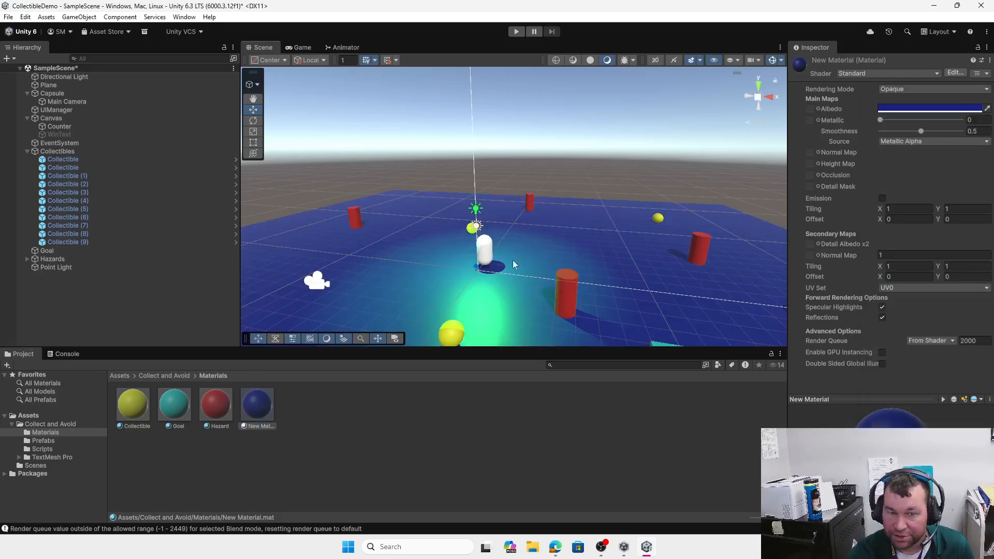
Step: Preview the lit blue plane in the Game view, then return to the Scene view
scroll(521, 262, "down", 5)
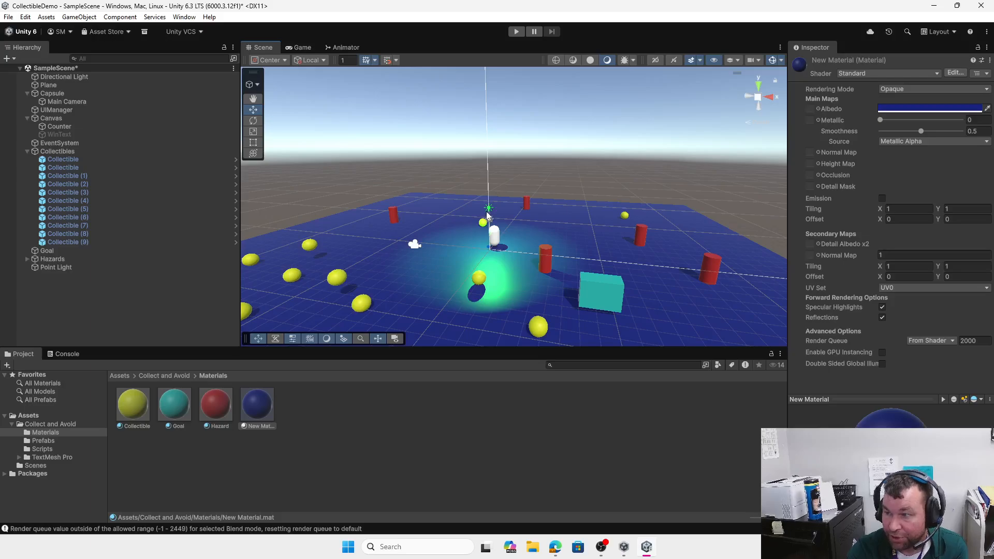
scroll(486, 211, "up", 4)
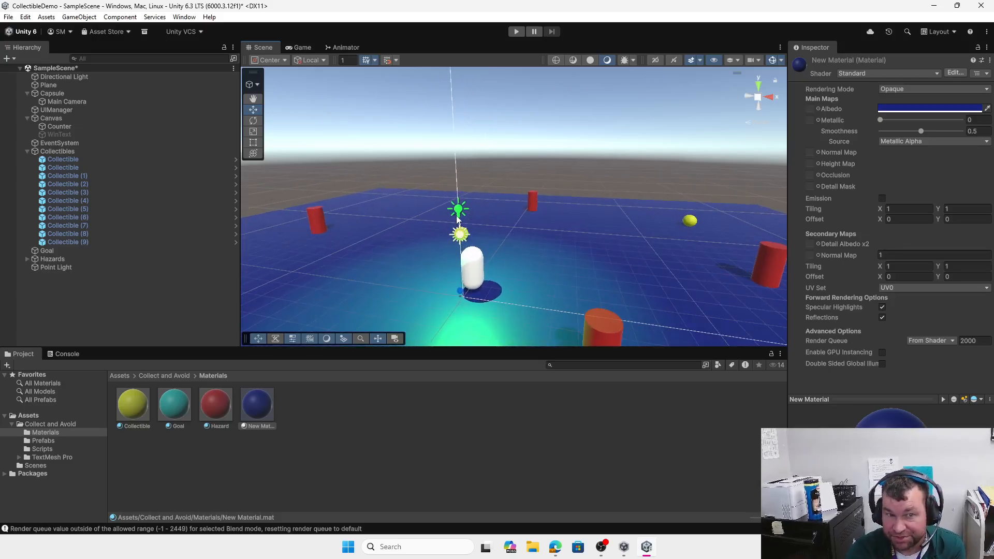
left_click(309, 50)
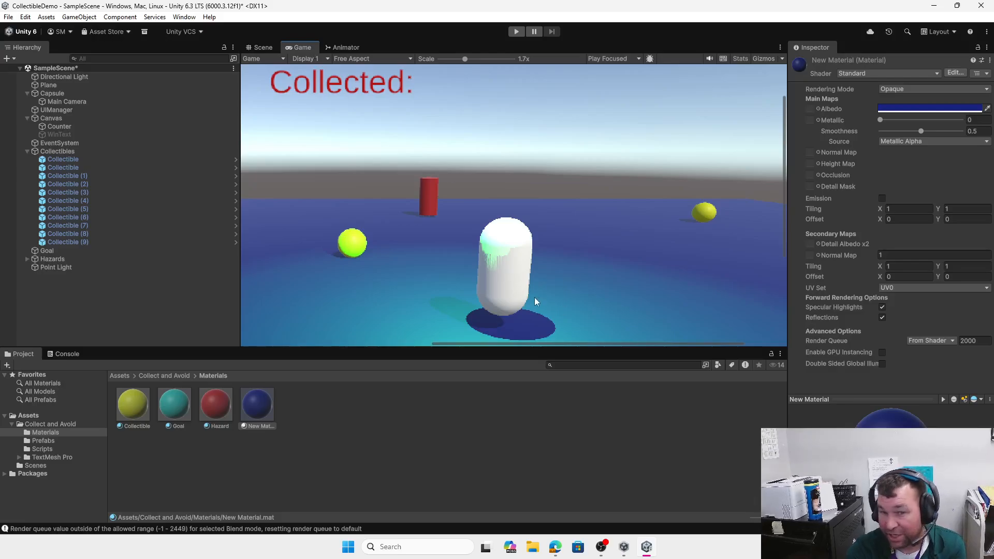
left_click(267, 48)
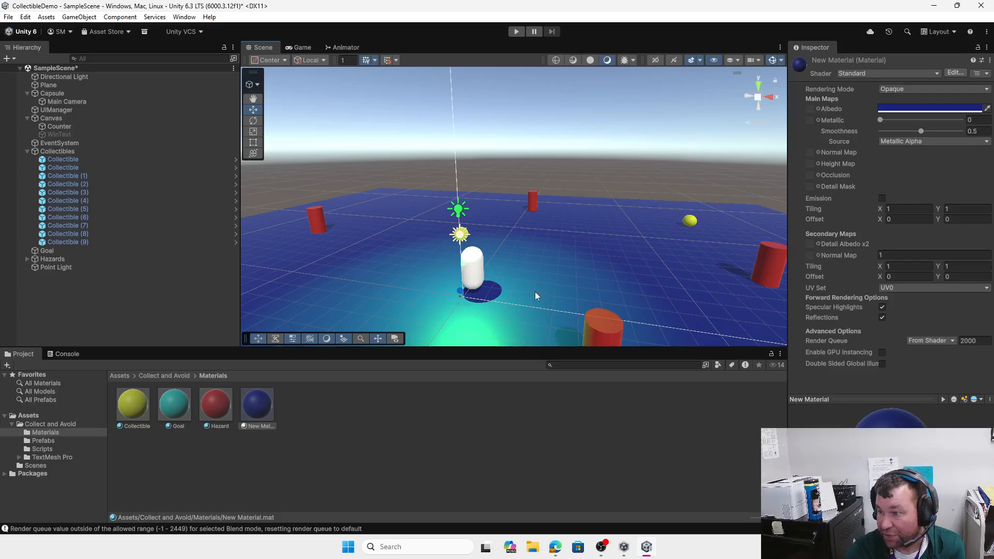
scroll(536, 293, "down", 2)
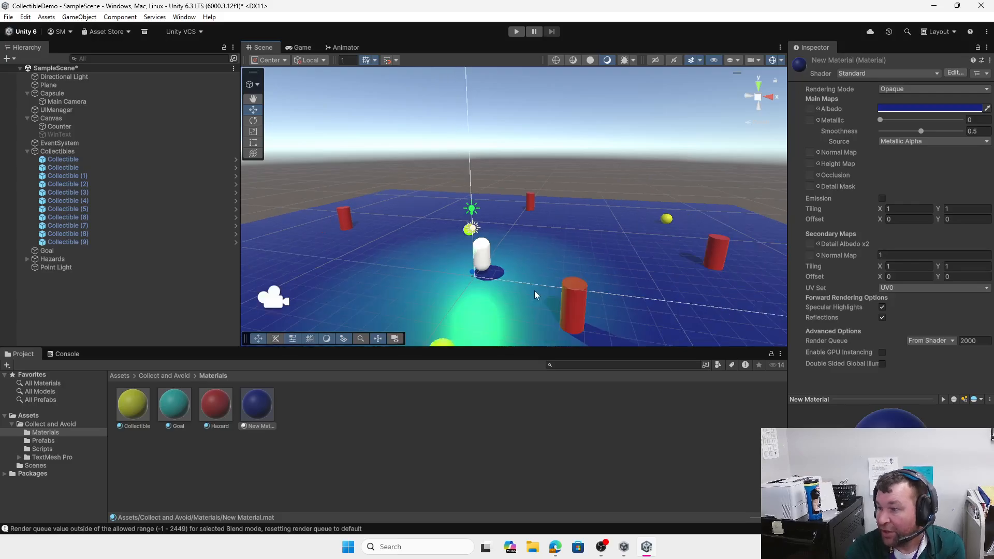
Step: Add a Spot Light, widen its cone, and move it to the right
left_click(13, 60)
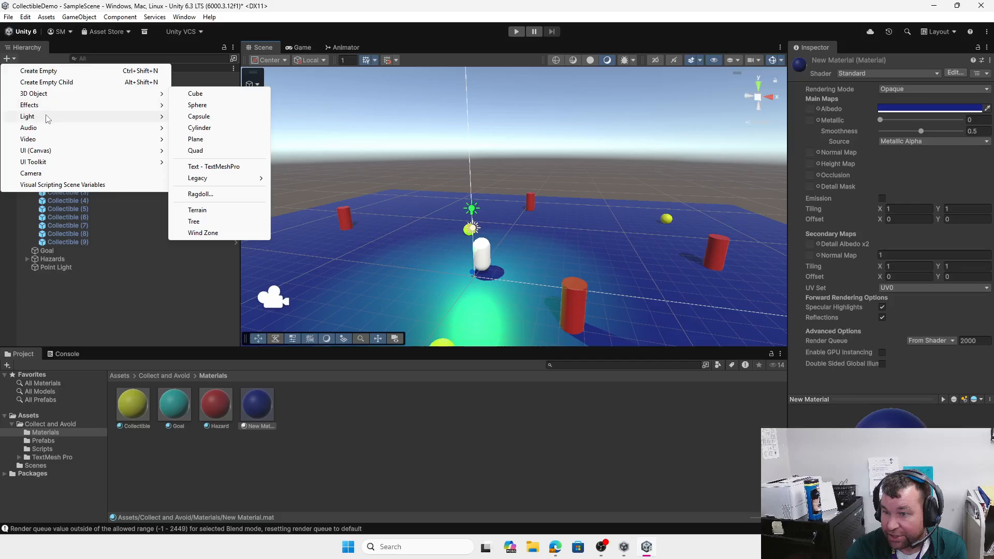
mouse_move(48, 117)
left_click(212, 140)
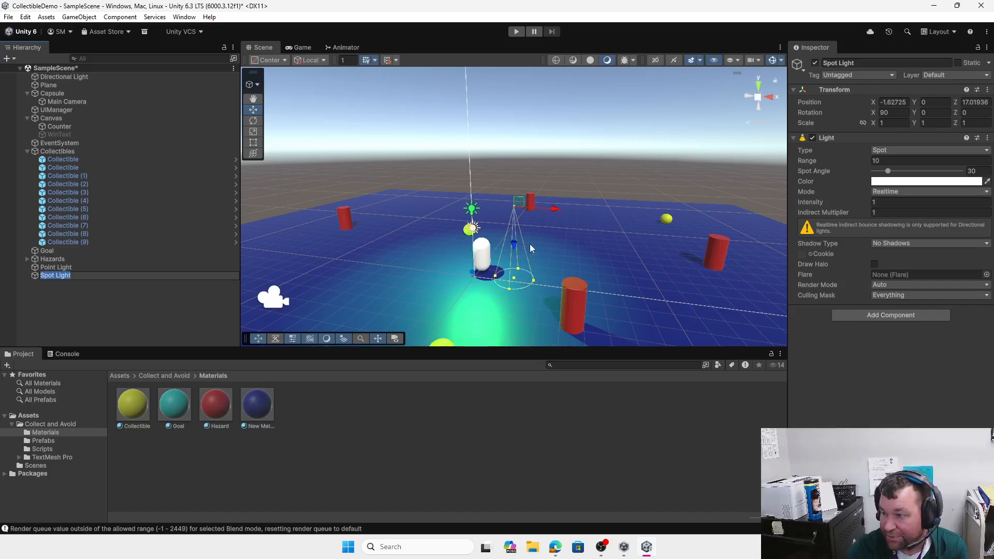
left_click_drag(508, 290, 508, 290)
left_click_drag(558, 212, 715, 318)
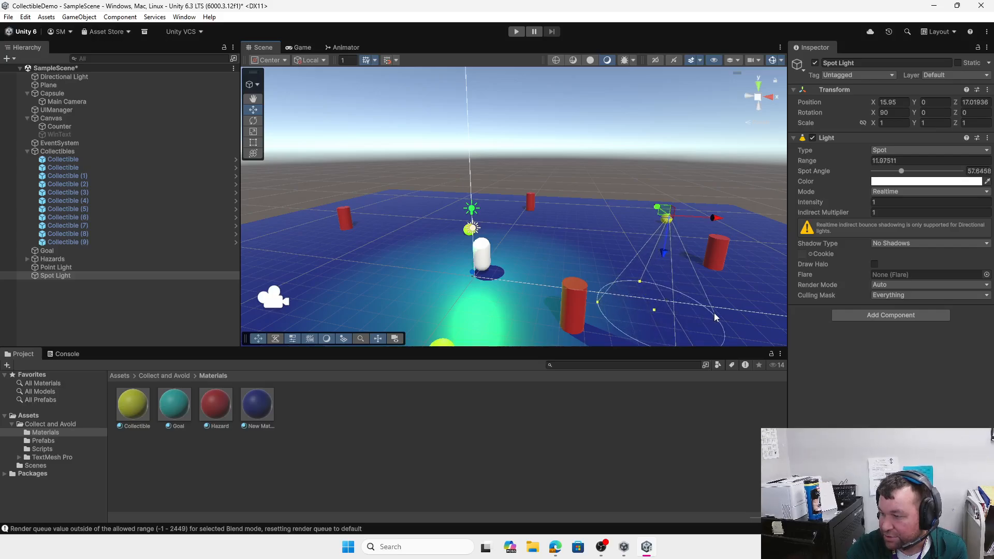
Step: Add an Area Light and raise it to about Y 0.44 above the plane
left_click(11, 60)
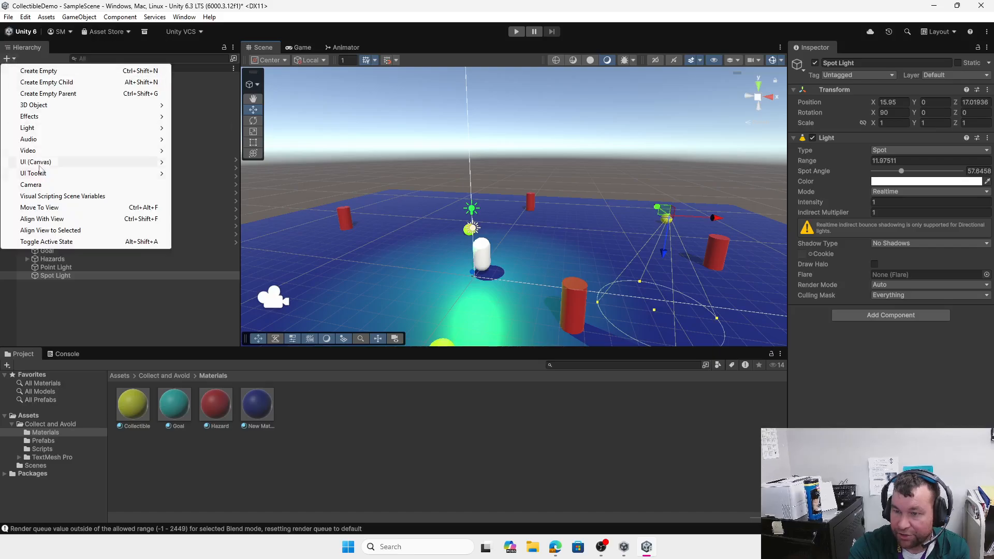
mouse_move(59, 132)
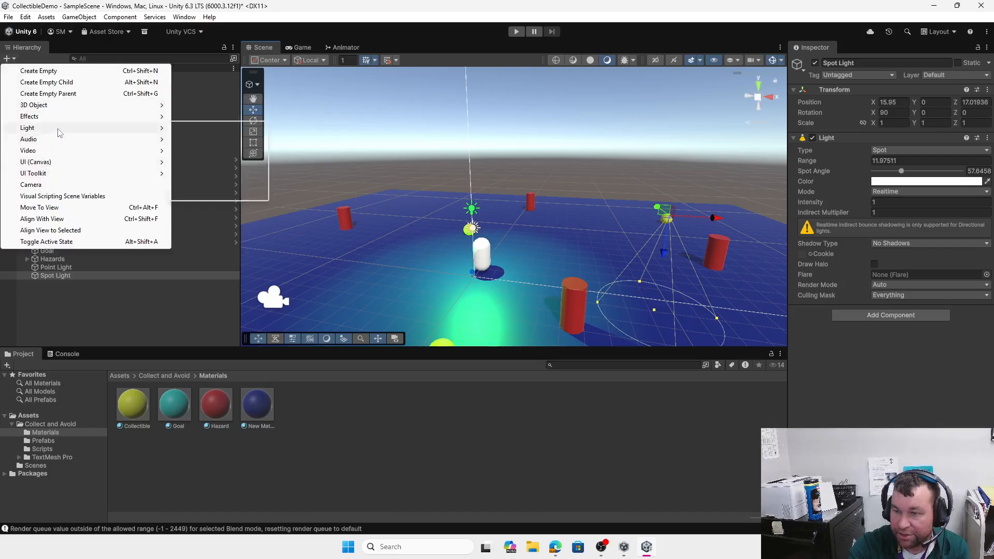
left_click(227, 167)
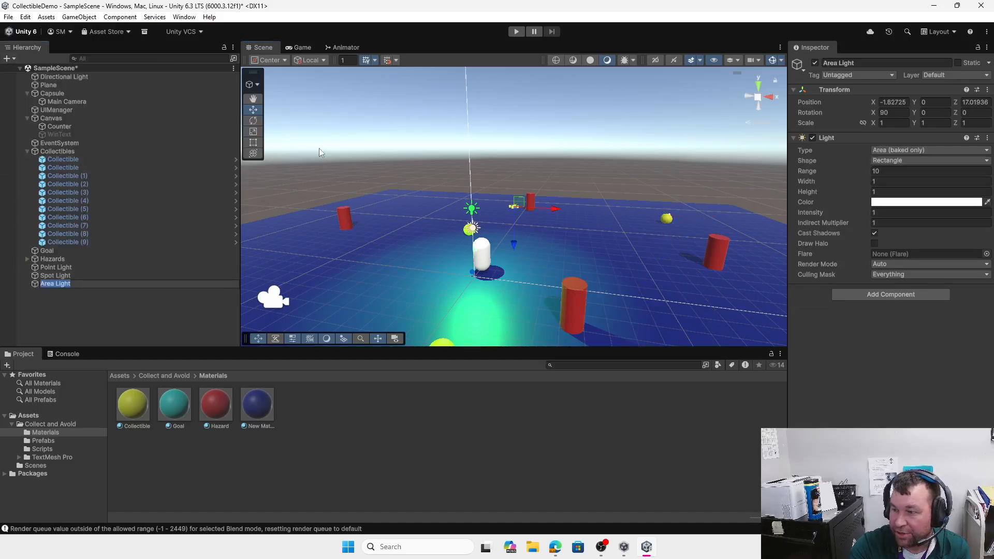
scroll(514, 229, "up", 5)
scroll(508, 222, "up", 5)
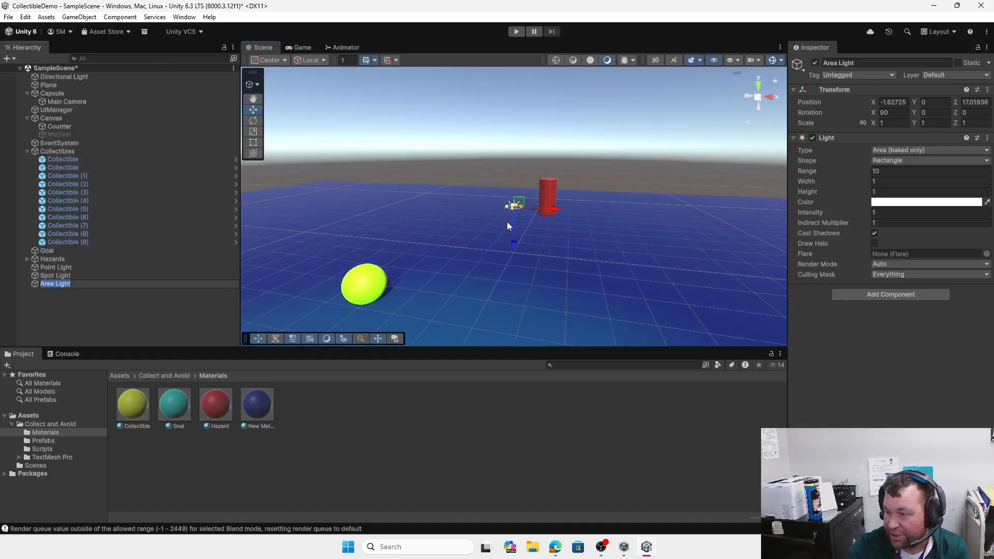
left_click(66, 297)
double_click(61, 284)
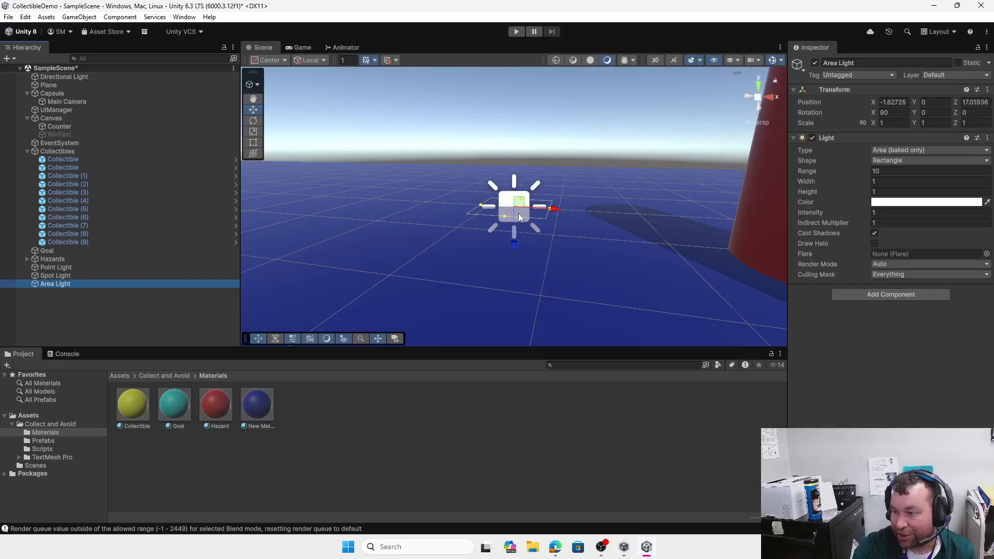
left_click_drag(514, 242, 523, 213)
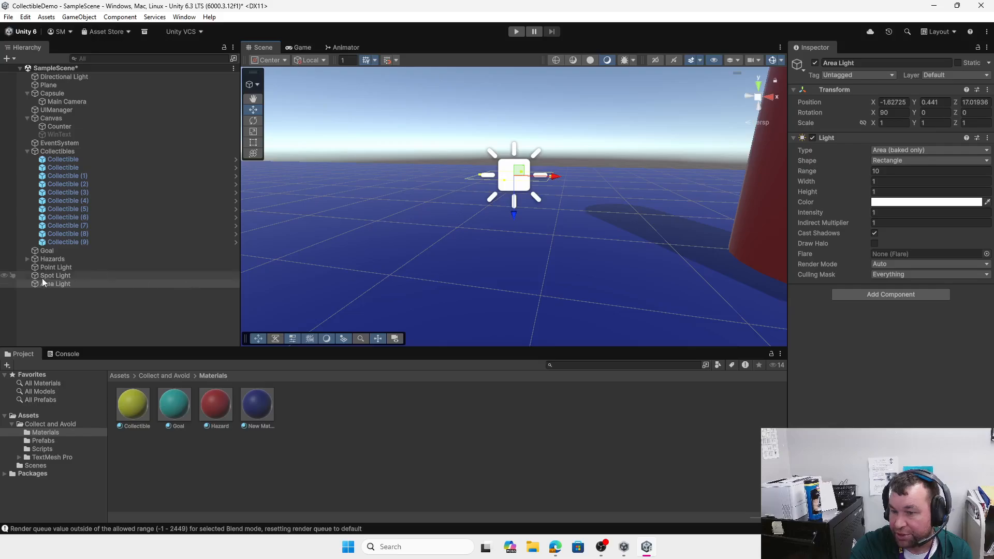
Step: Confirm the Point Light's Light Mode stays Realtime, reselect the Area Light, and enter Play mode
left_click(64, 268)
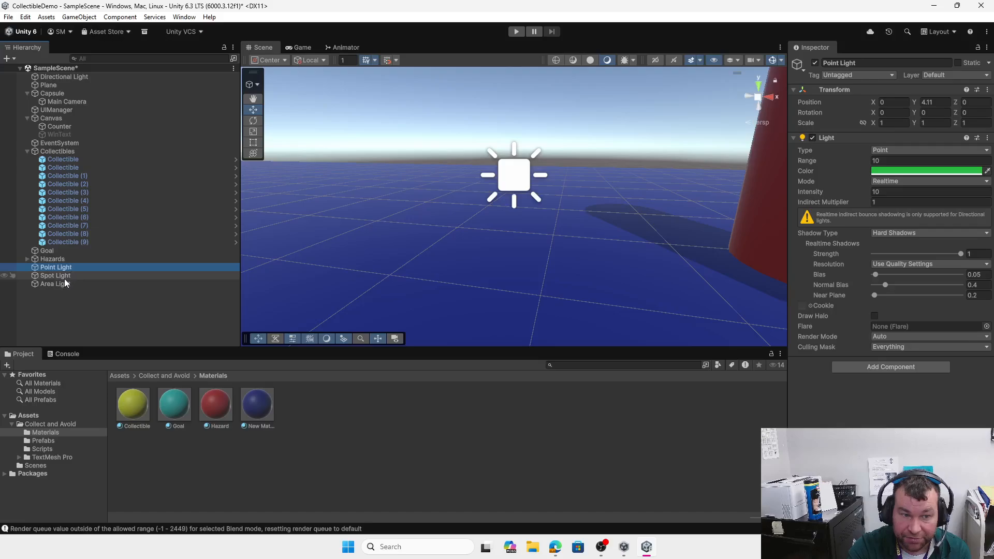
left_click(912, 180)
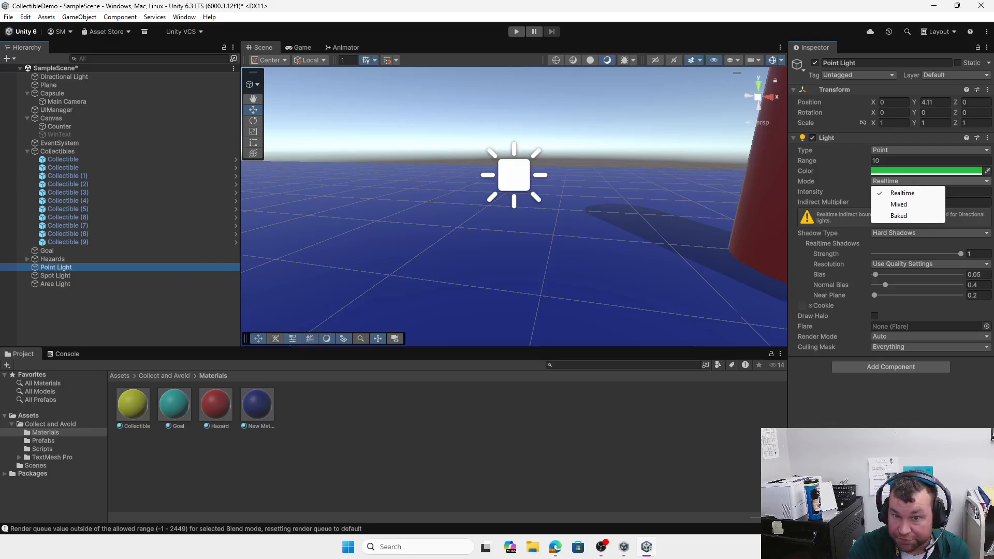
left_click(54, 285)
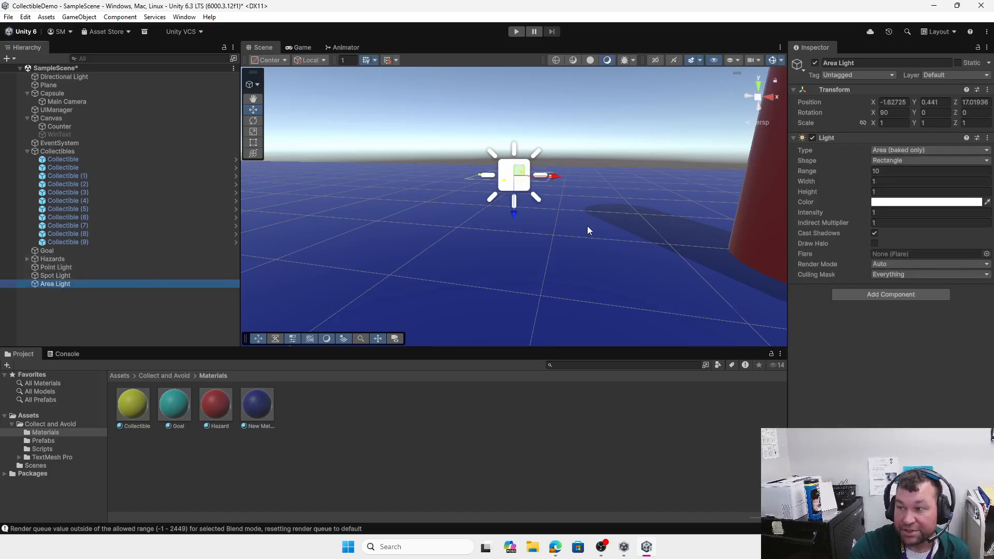
left_click(515, 32)
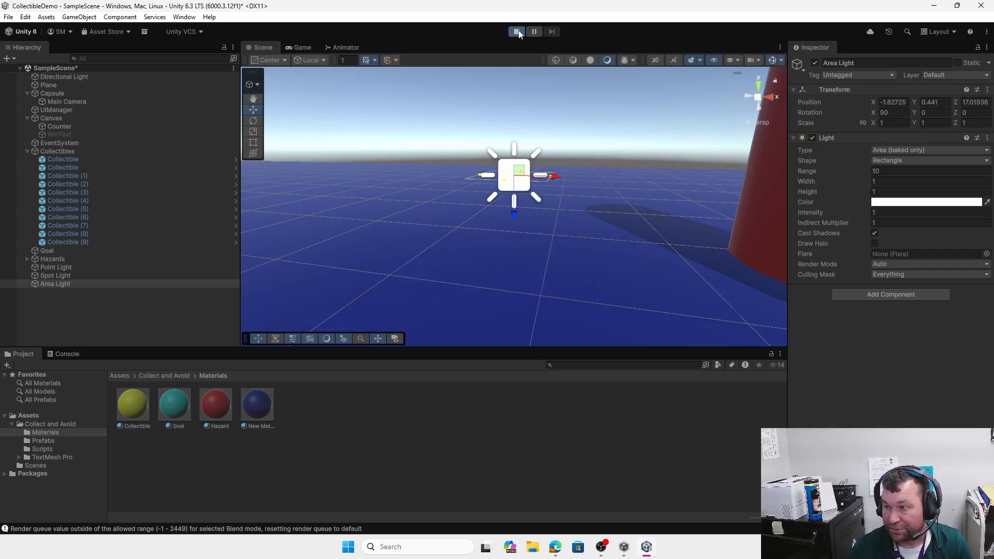
Step: Steer the capsule with WASD to collect six yellow spheres, then exit Play mode
key("s")
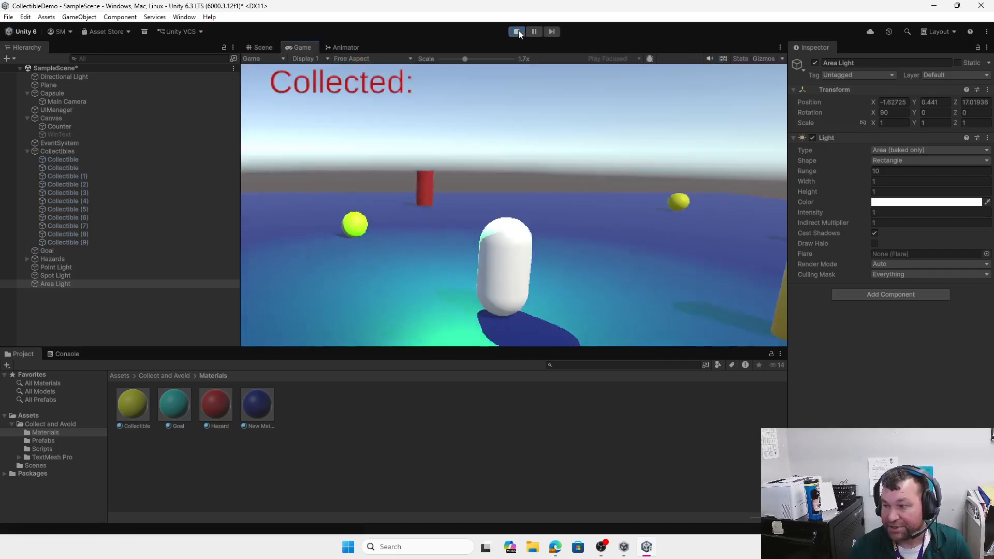
key("d")
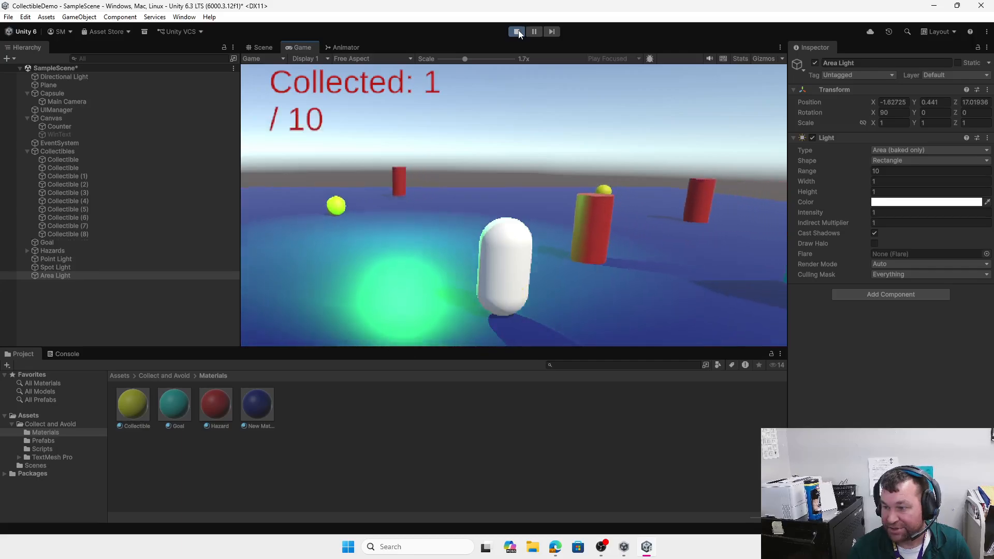
key("a")
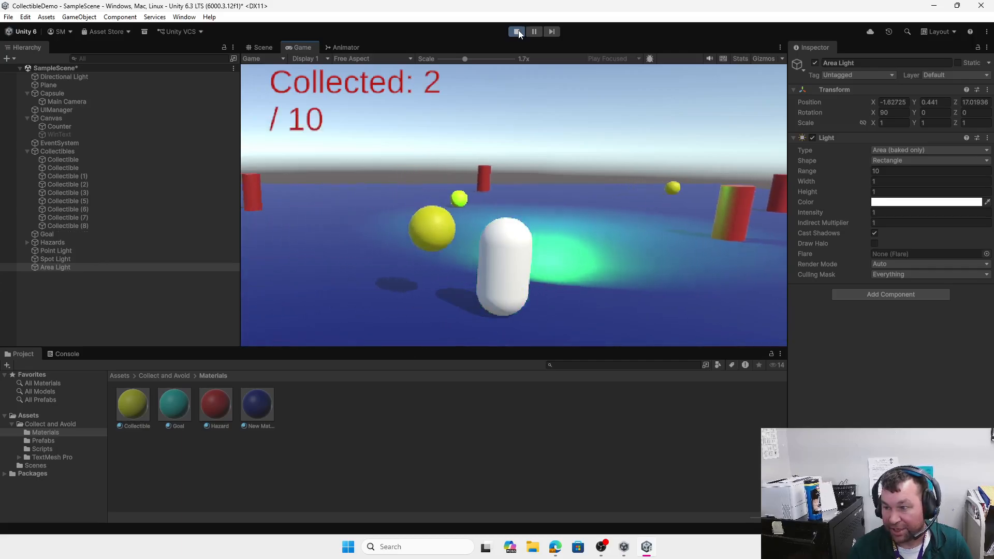
key("s")
key("a")
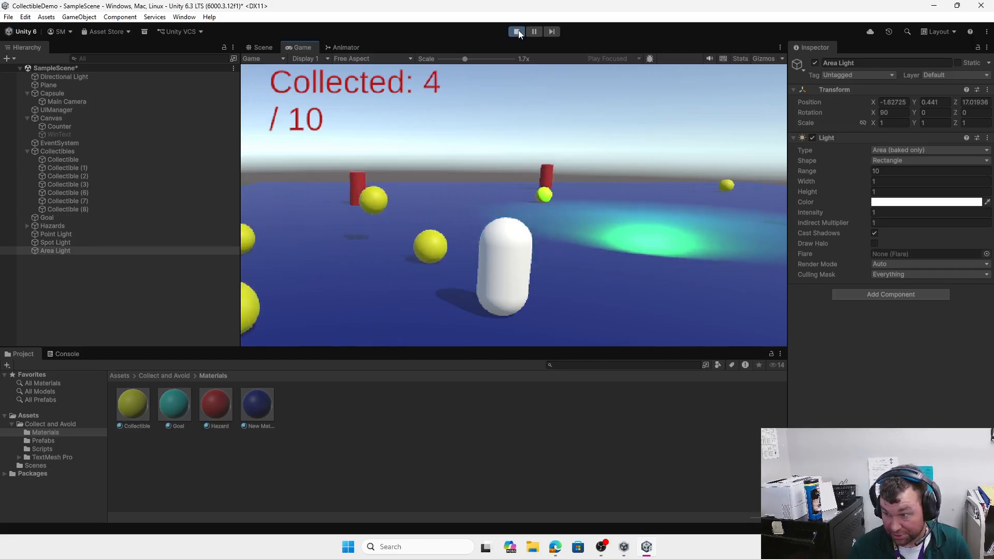
key("w")
key("w")
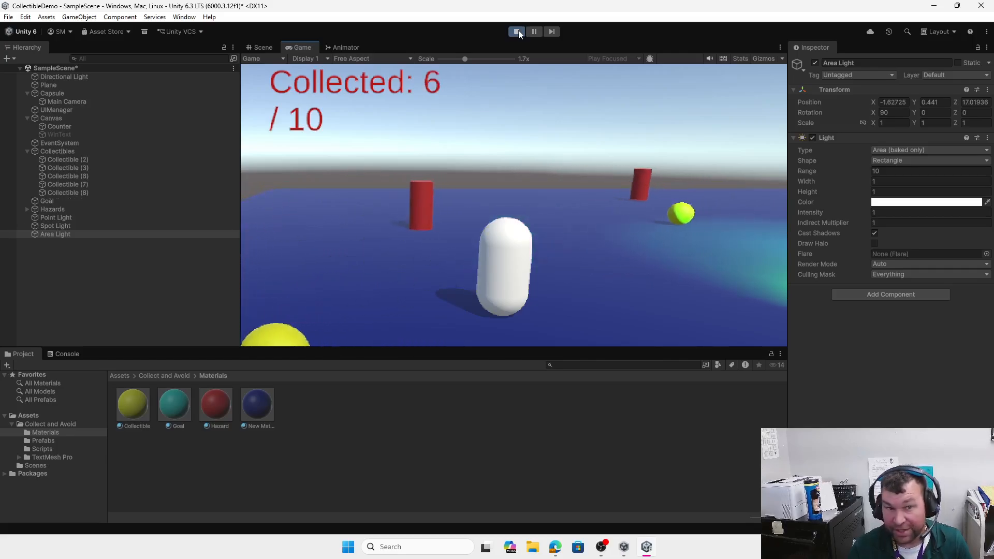
key("d")
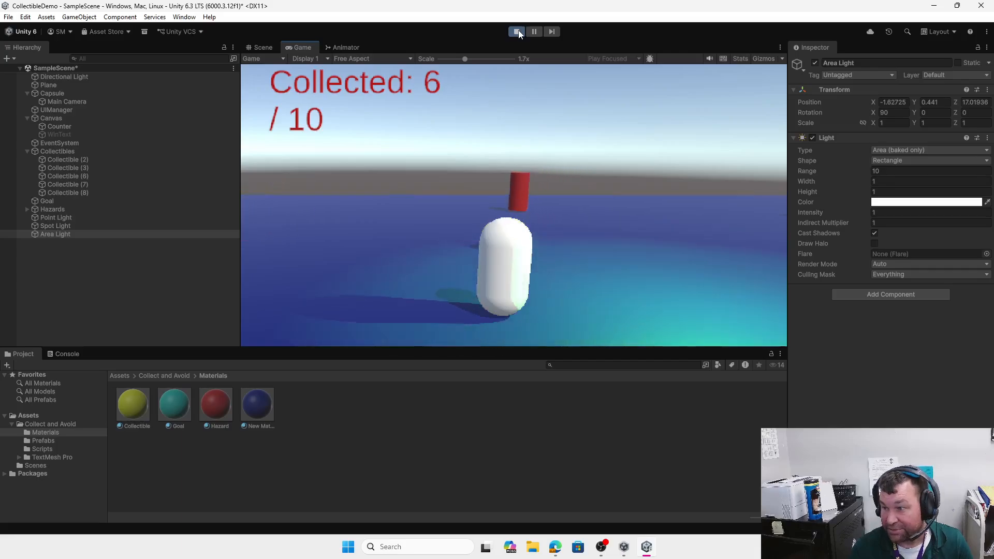
key("d")
key("w")
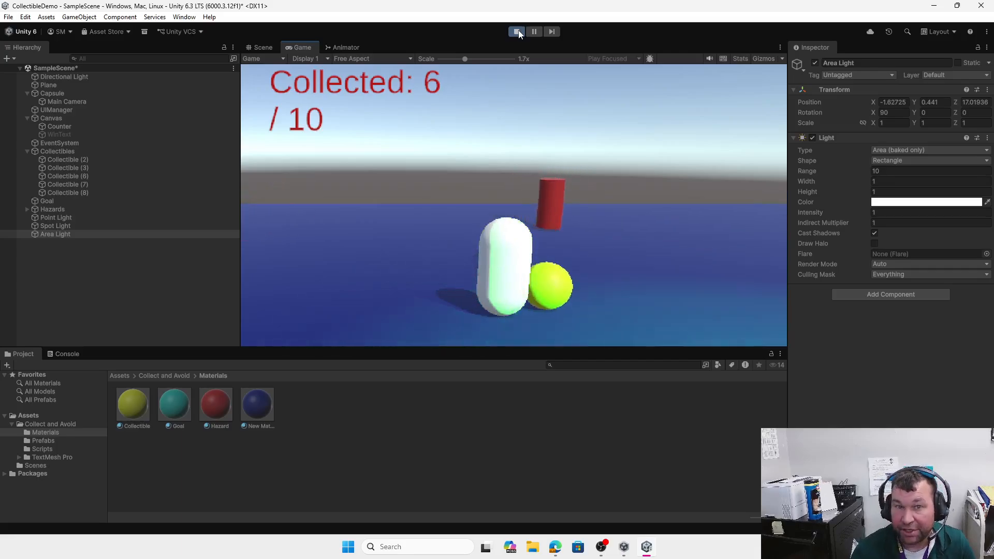
left_click(517, 33)
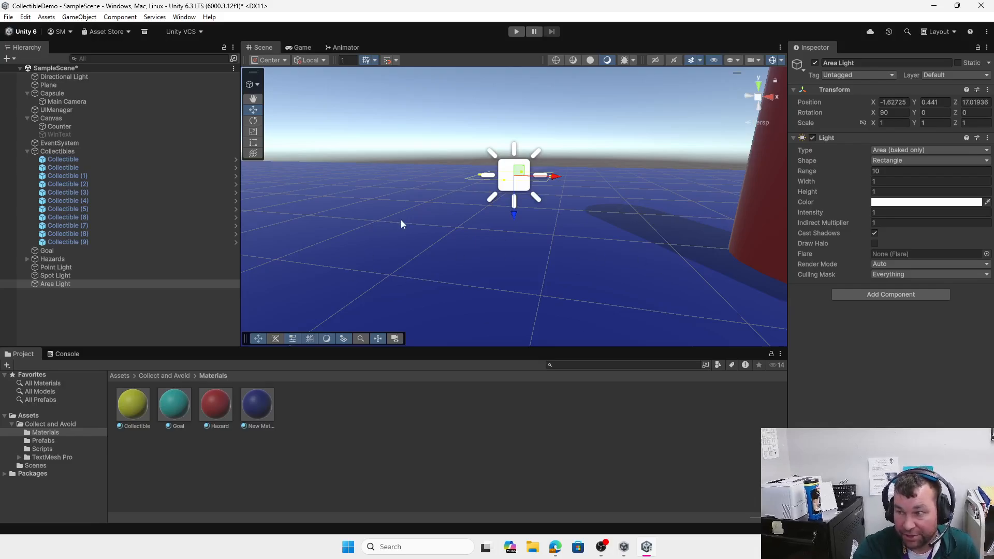
scroll(508, 208, "up", 3)
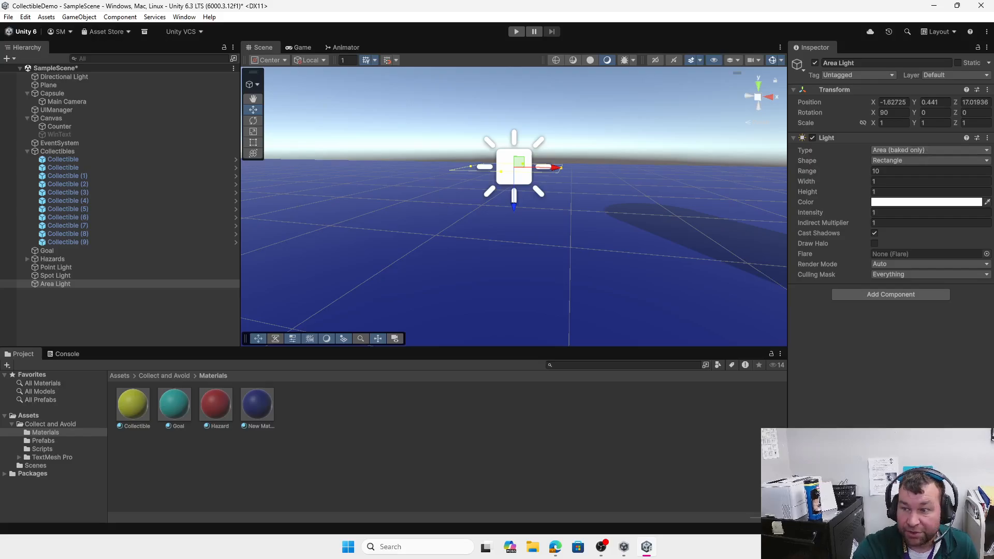
left_click(51, 267)
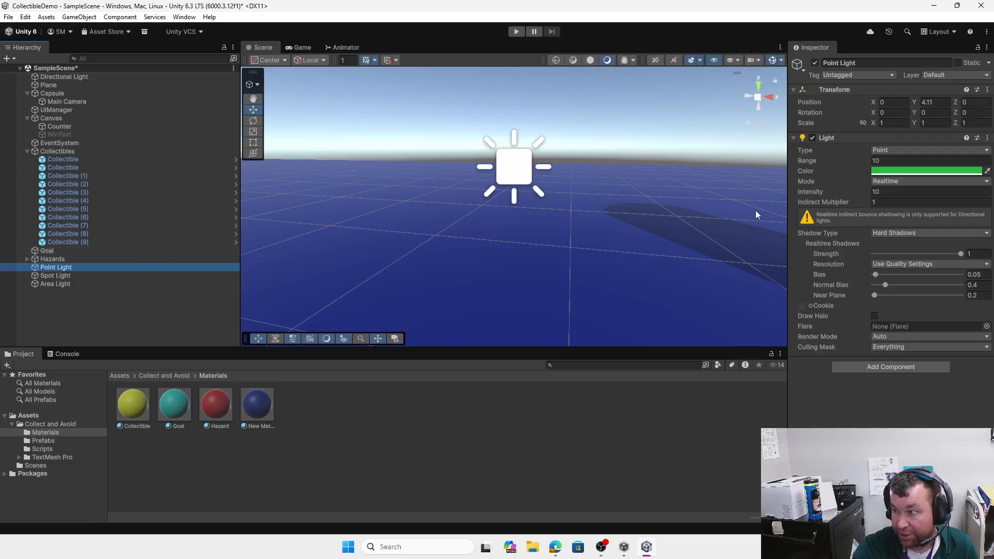
scroll(449, 241, "down", 5)
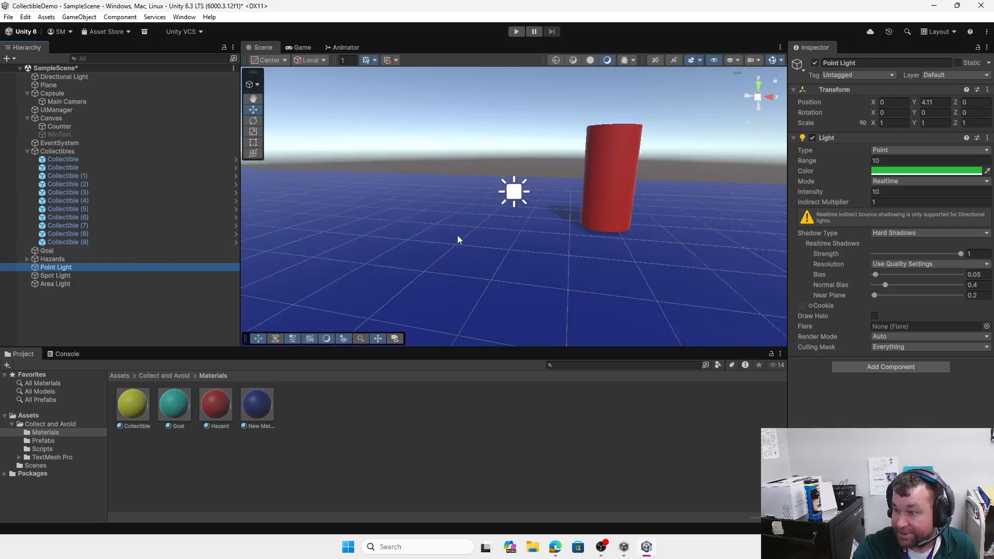
Step: Add a new Terrain to the scene with its default name
scroll(458, 236, "down", 8)
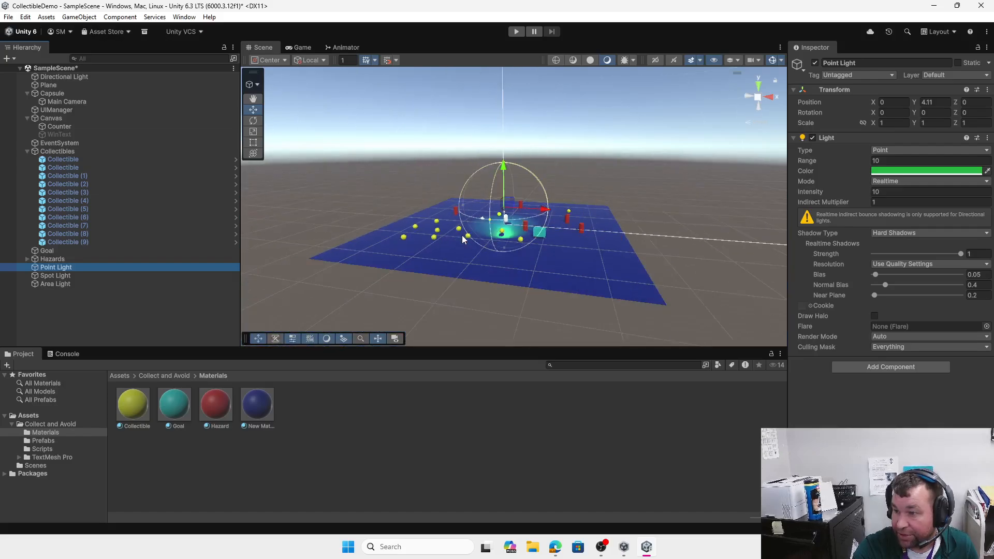
scroll(463, 239, "down", 4)
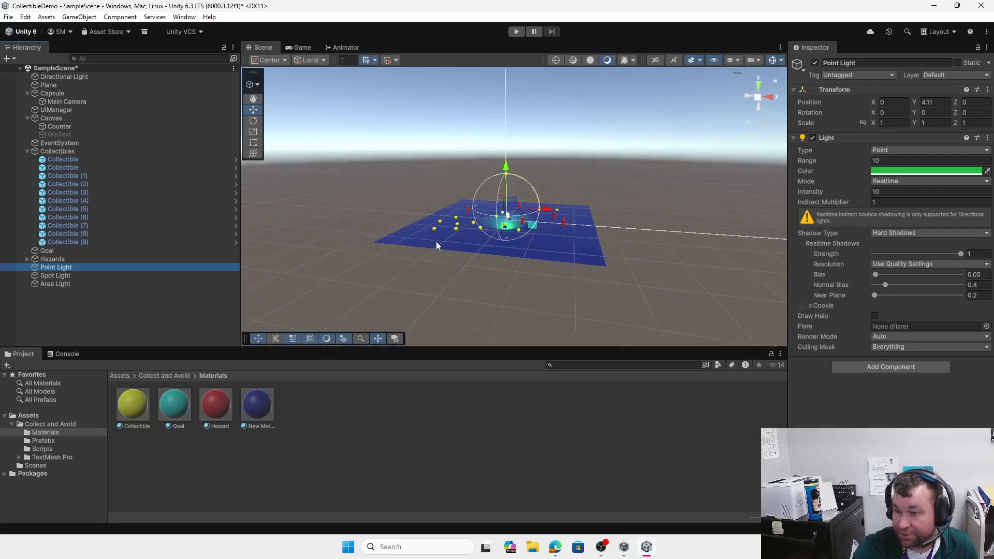
left_click(10, 59)
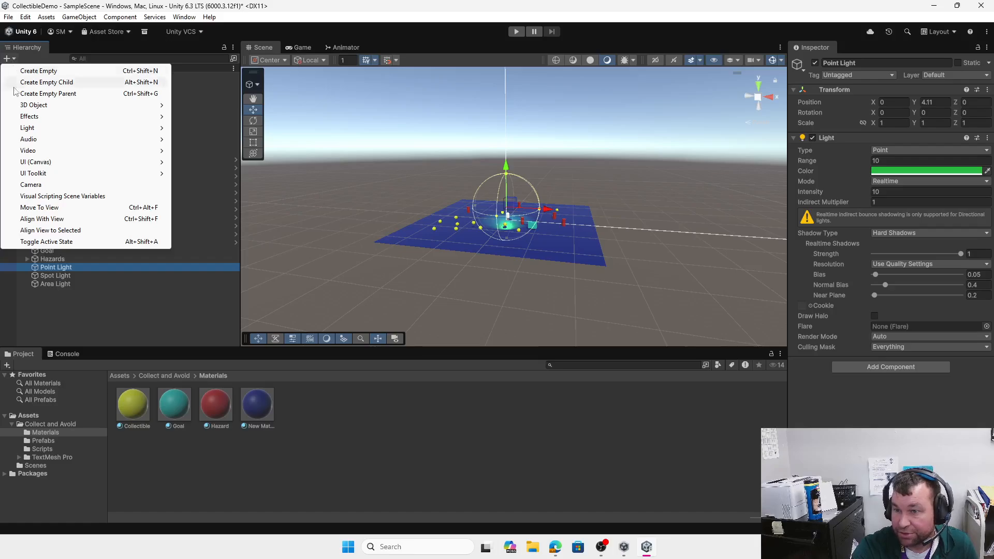
mouse_move(104, 105)
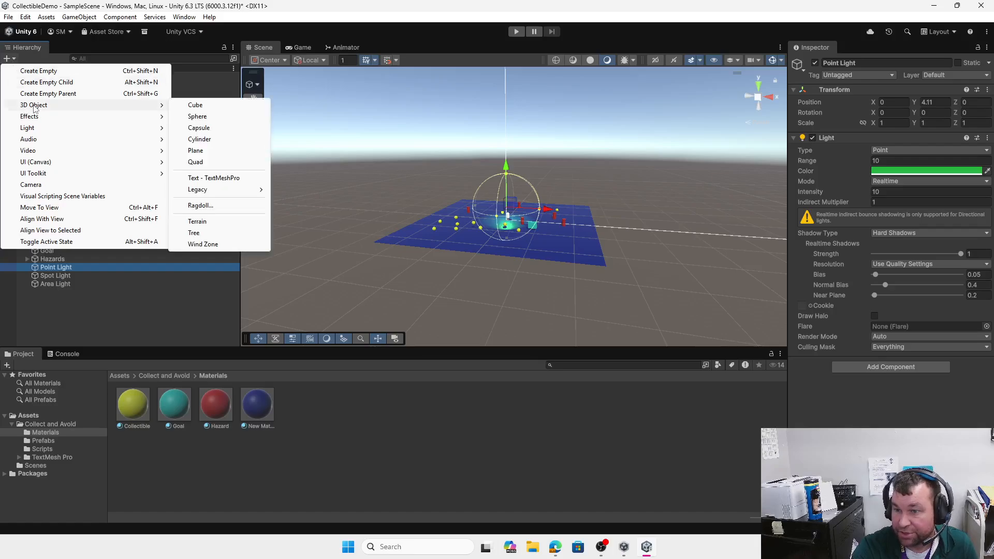
left_click(209, 223)
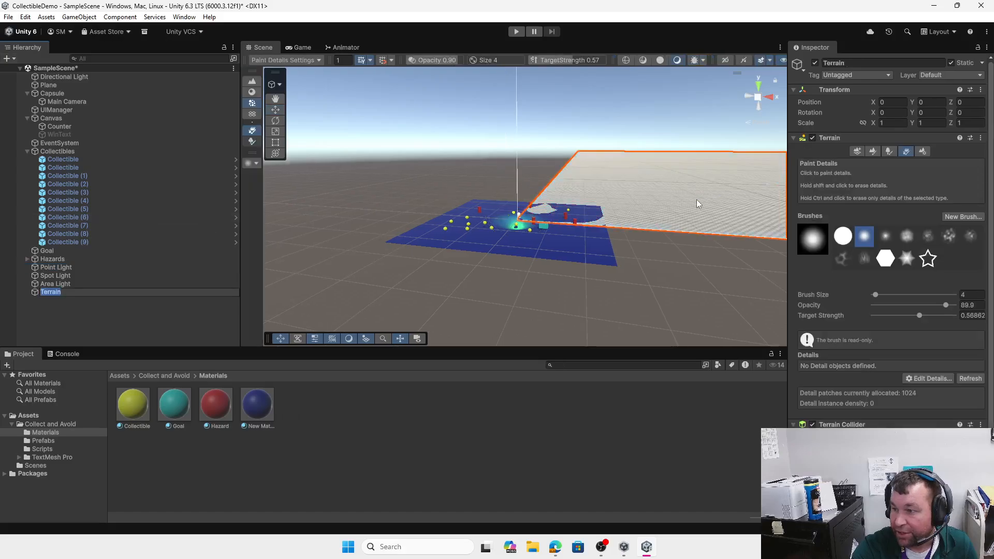
left_click(691, 198)
Step: Move the Terrain beside the blue plane to position 25, 0, 0
scroll(666, 194, "down", 10)
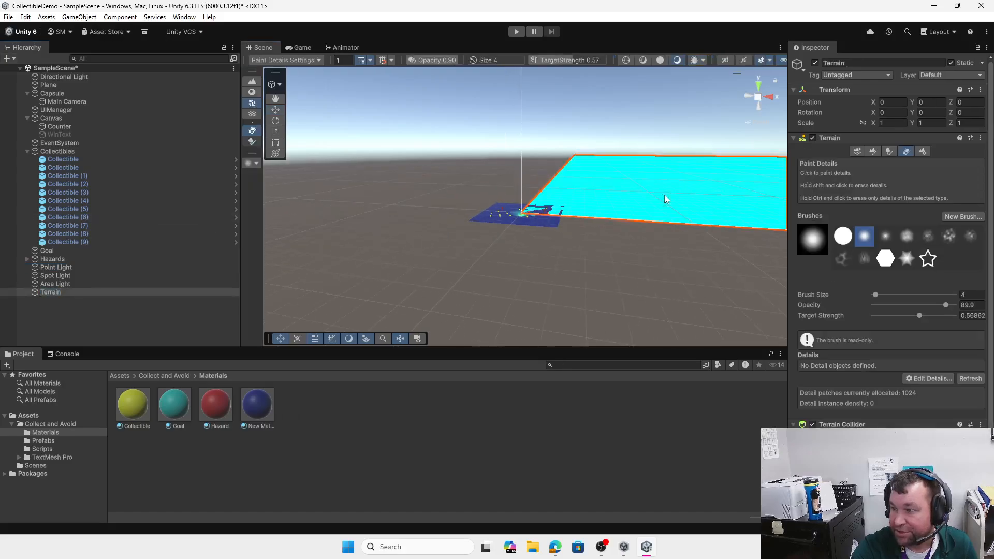
middle_click_drag(644, 244, 518, 244)
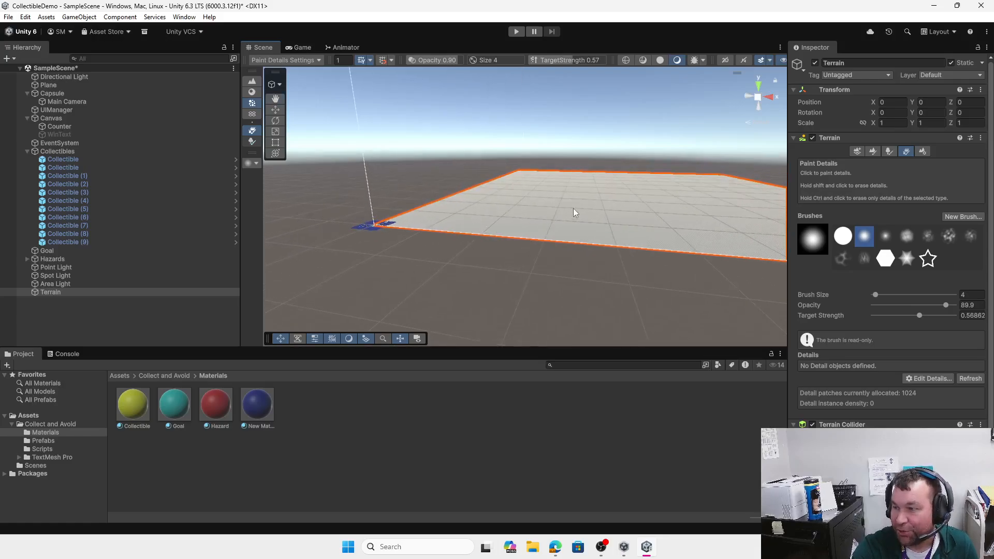
left_click(280, 109)
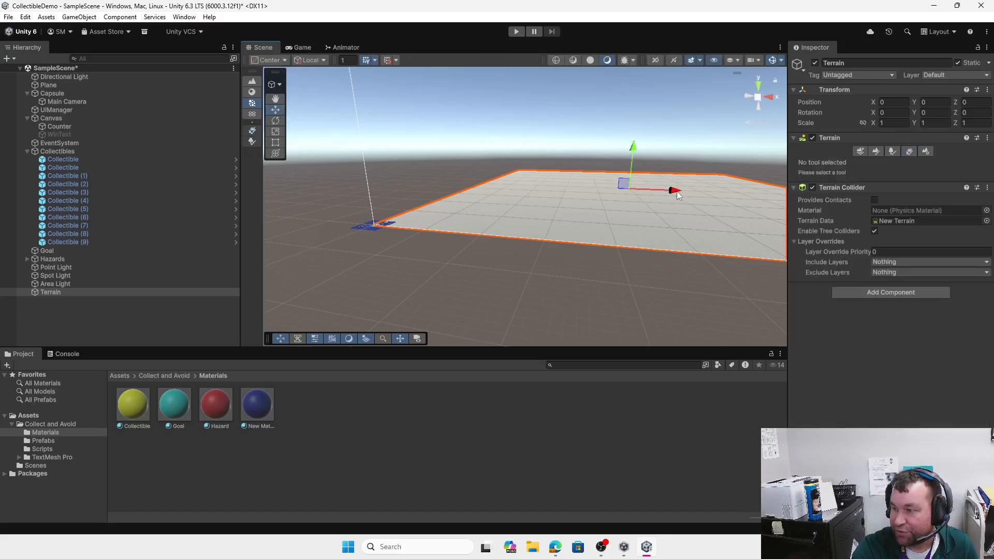
left_click_drag(676, 192, 685, 189)
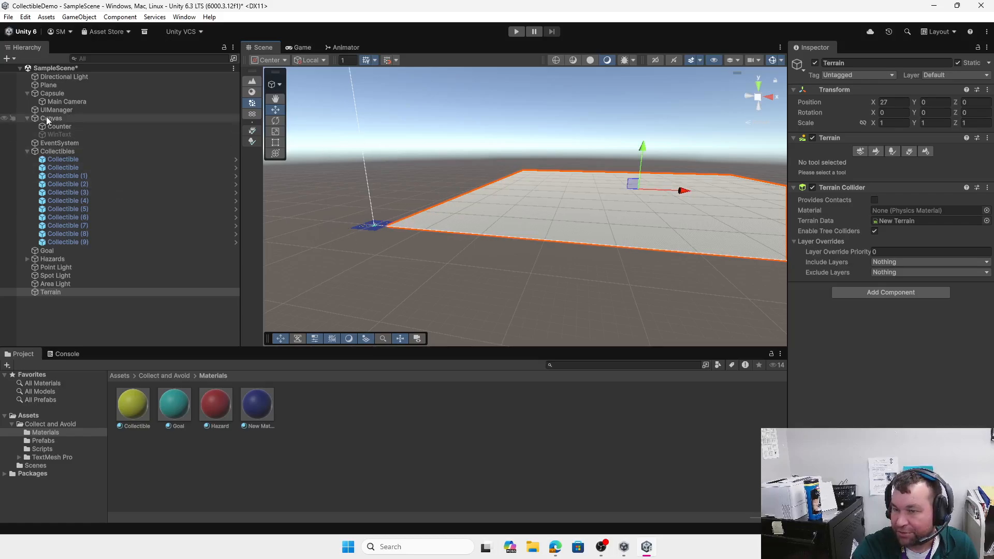
double_click(57, 92)
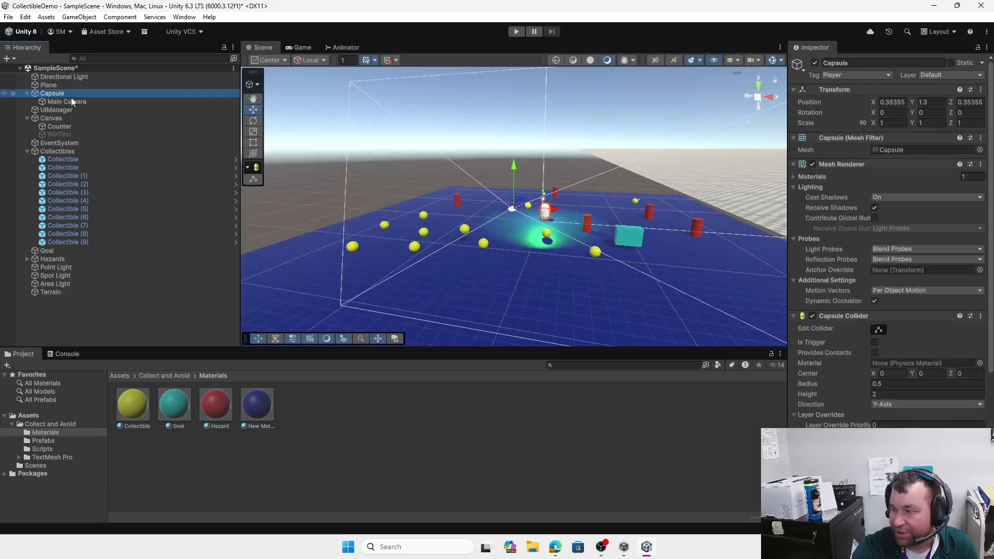
left_click(710, 183)
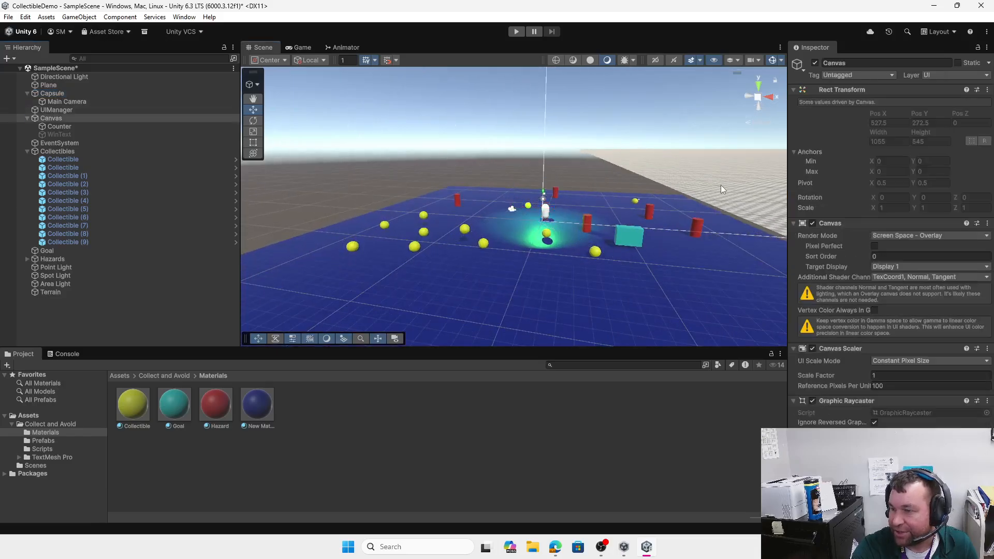
scroll(720, 182, "down", 6)
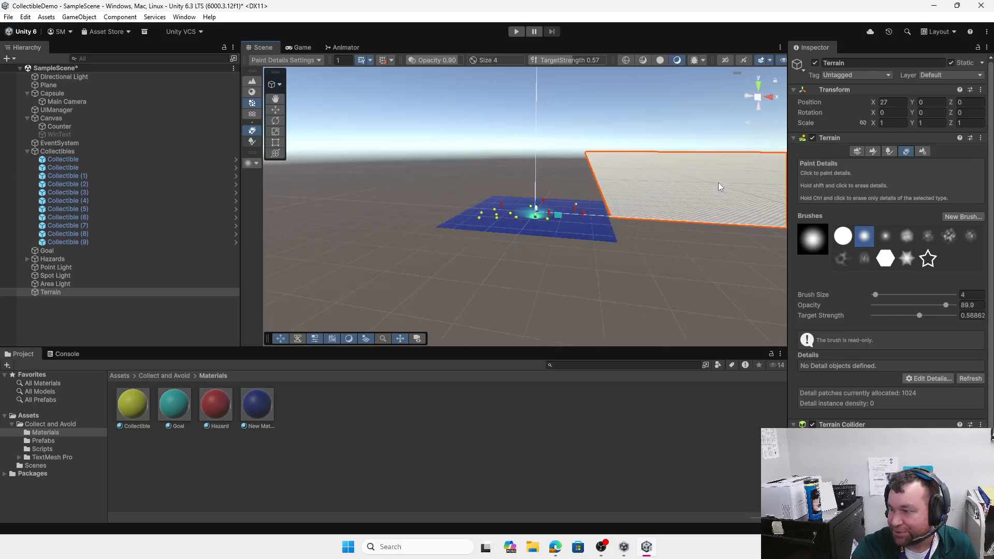
middle_click_drag(718, 182, 482, 215)
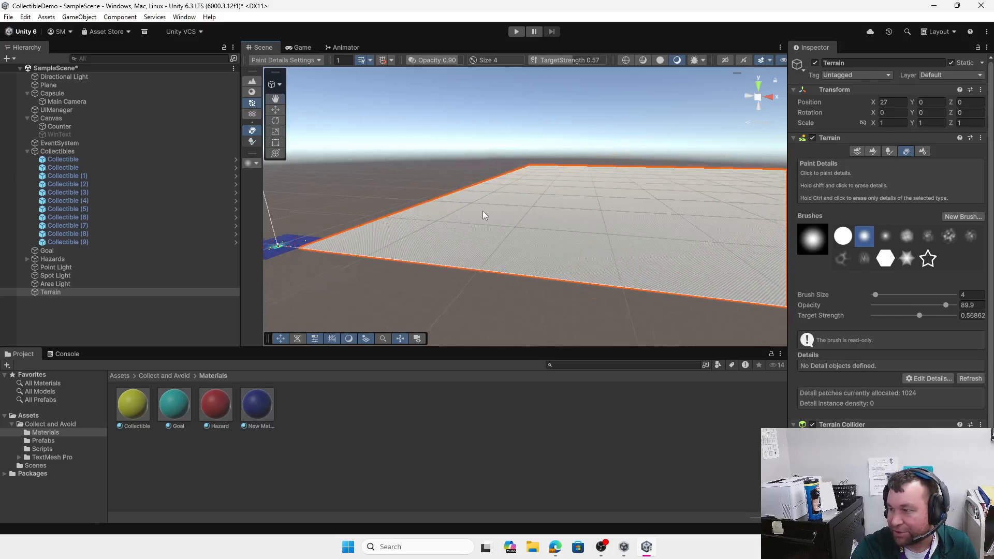
scroll(529, 236, "down", 2)
key("w")
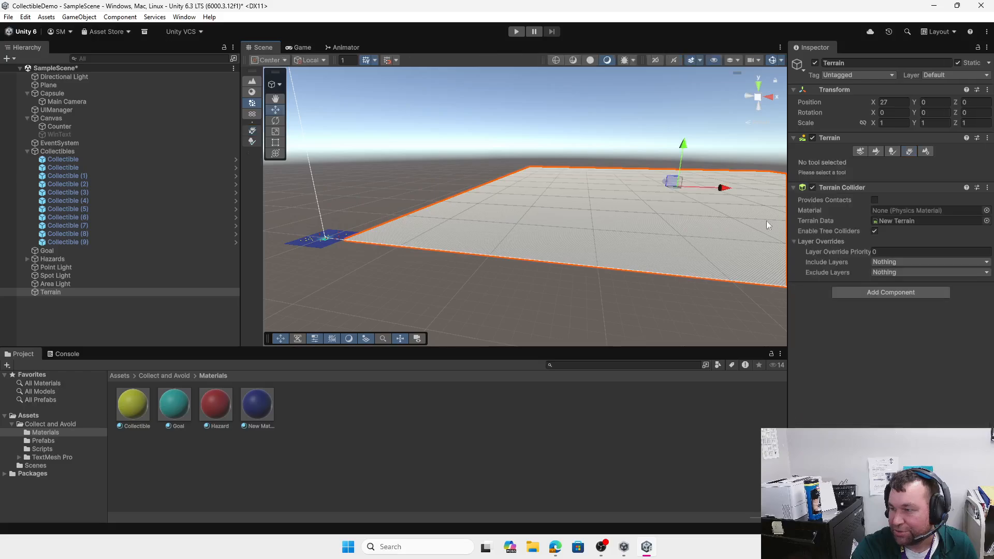
left_click_drag(727, 193, 722, 189)
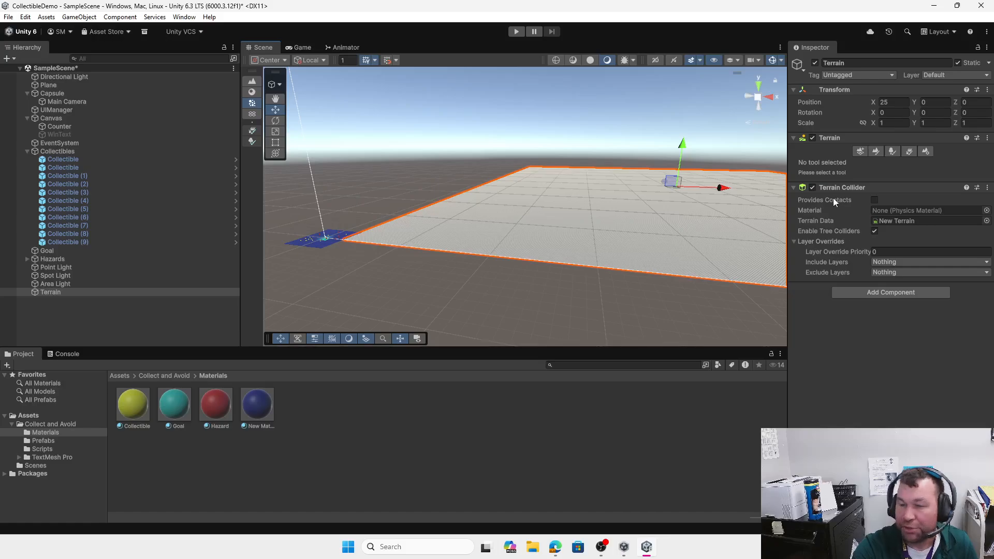
left_click(876, 152)
Step: Sculpt spiky peaks near the terrain's near edge with Raise or Lower Terrain, then choose Paint Texture
left_click(850, 162)
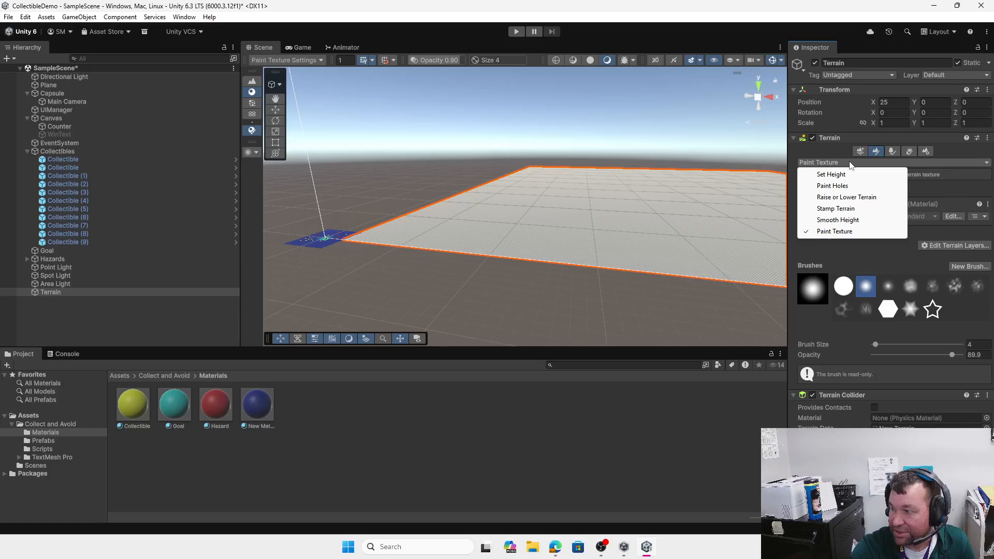
left_click(849, 197)
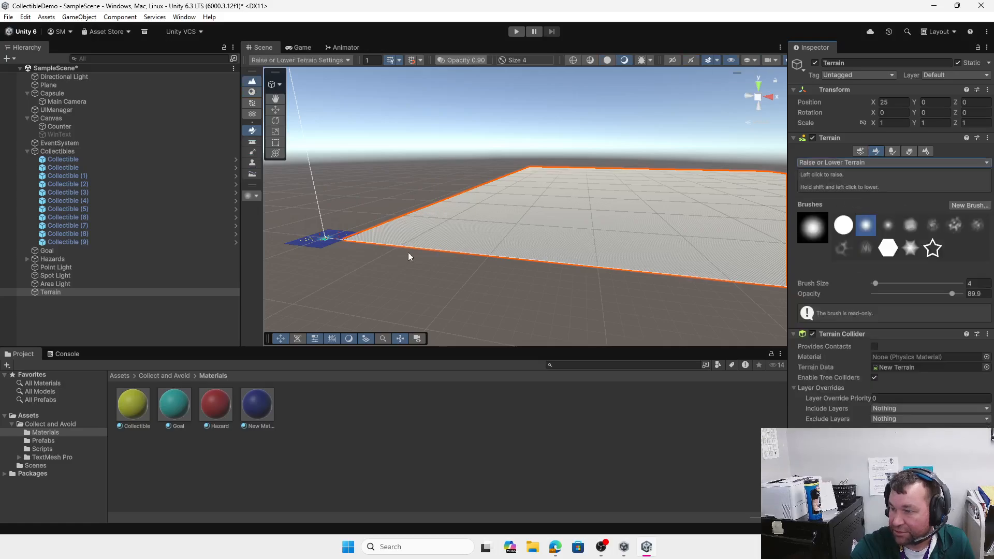
mouse_move(429, 237)
left_mouse_down()
mouse_move(404, 231)
mouse_move(457, 238)
mouse_move(395, 236)
left_mouse_up()
key("Up")
key("Left")
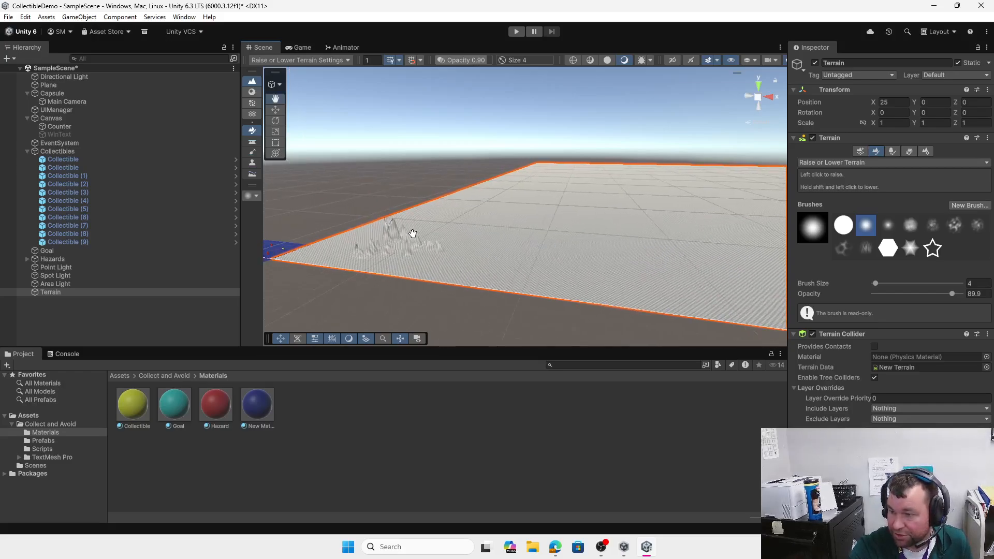
scroll(416, 266, "up", 3)
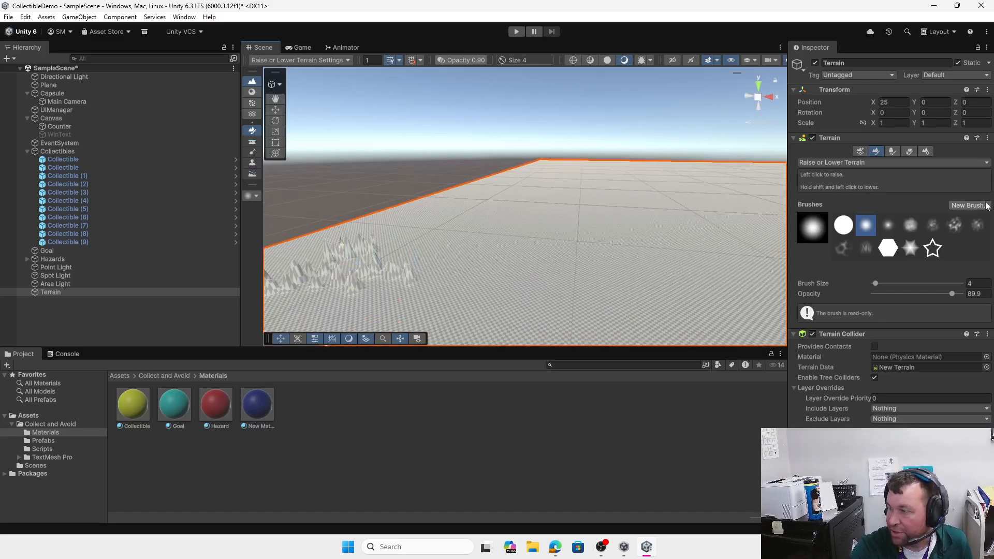
left_click(876, 164)
left_click(861, 236)
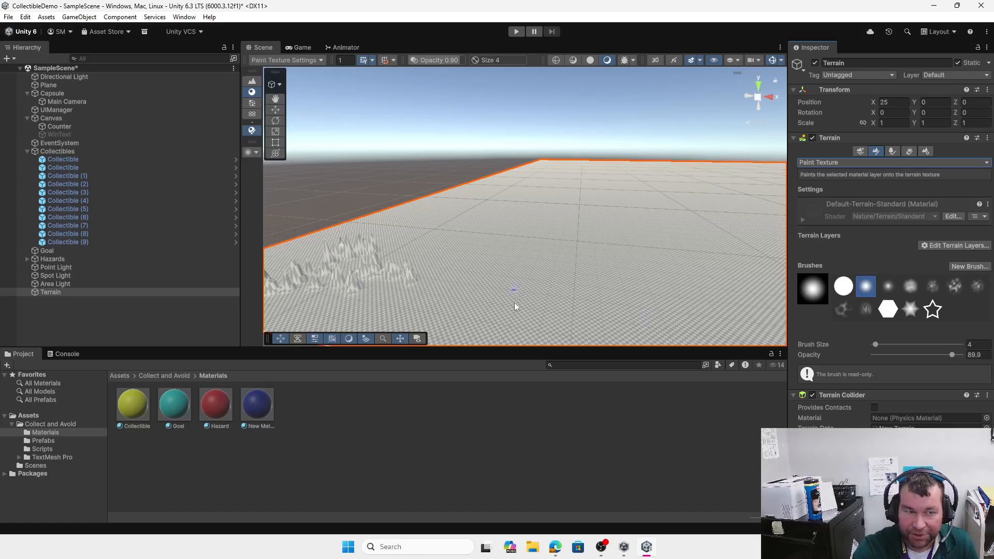
Step: Create a new terrain layer from the dense black-and-white texture to cover the terrain
left_click(967, 265)
left_click(931, 248)
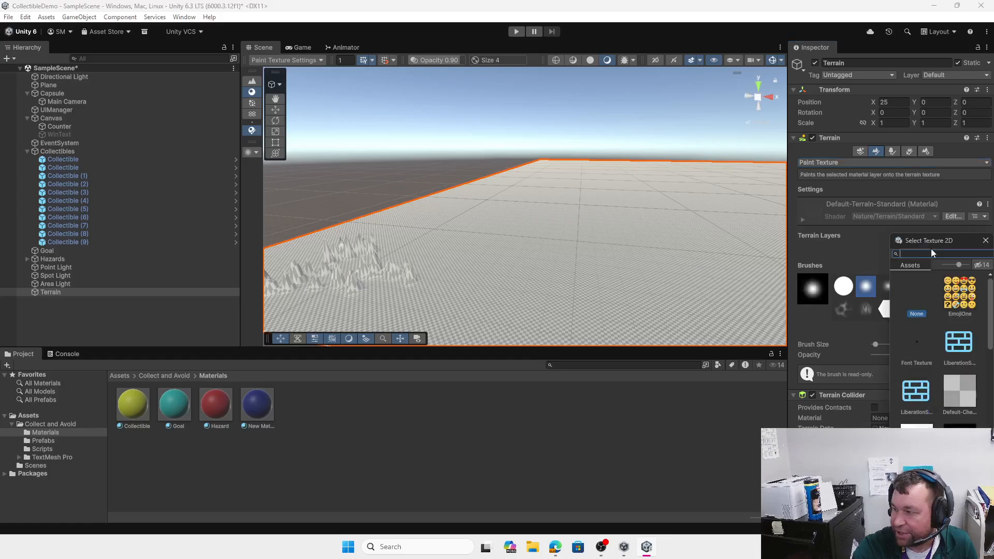
scroll(951, 304, "down", 3)
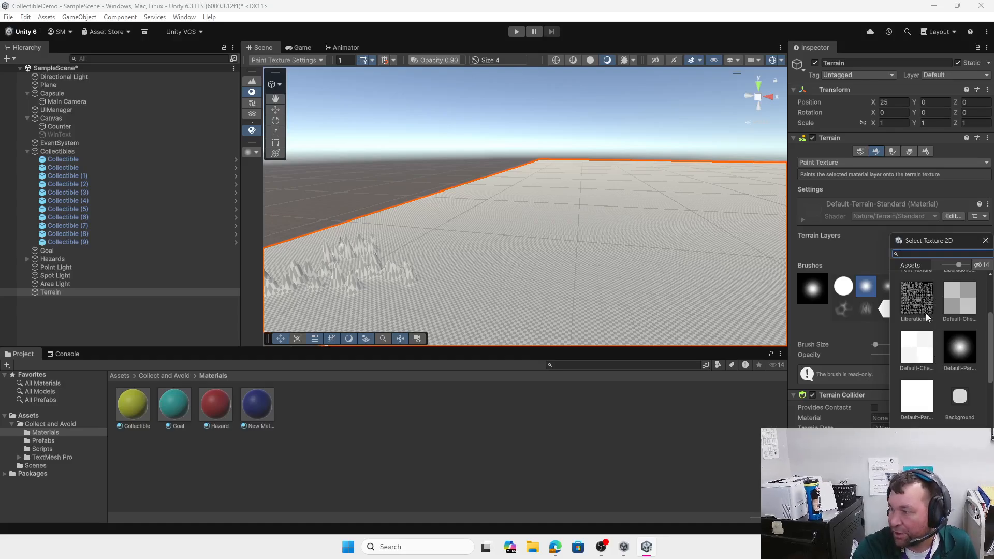
double_click(915, 302)
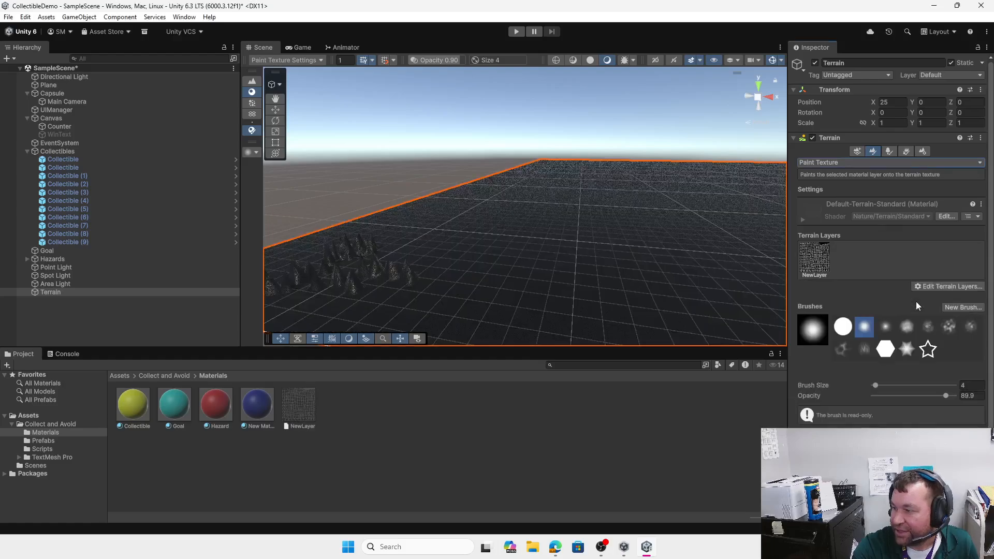
mouse_move(546, 284)
middle_mouse_down()
mouse_move(632, 250)
mouse_move(709, 270)
middle_mouse_up()
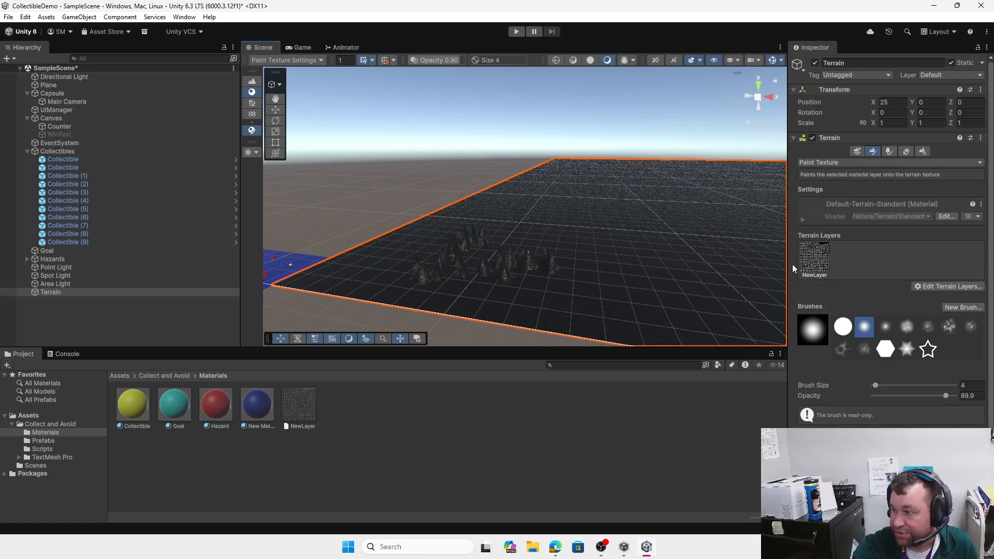
Step: Select NewLayer and browse the existing terrain layers without adding one
left_click(815, 263)
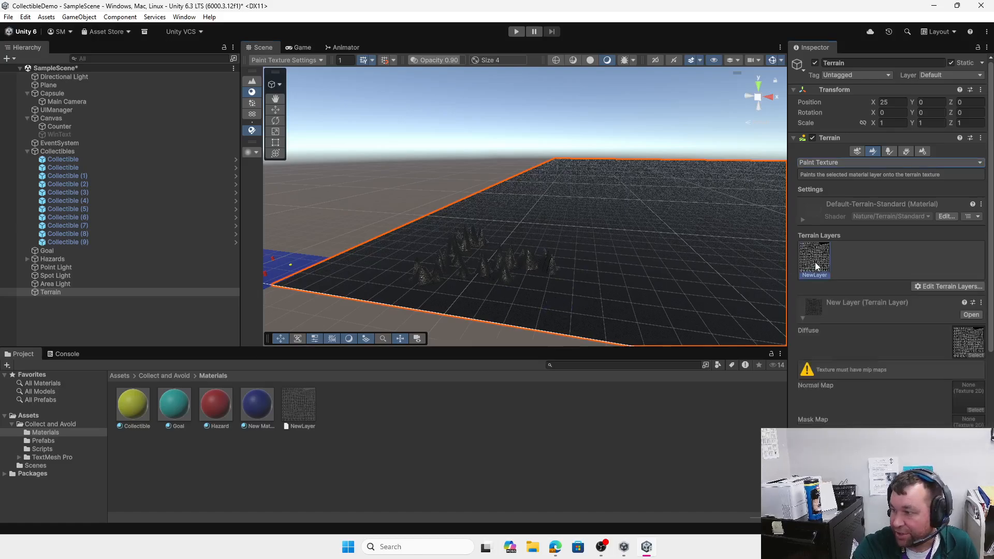
left_click(951, 286)
left_click(940, 299)
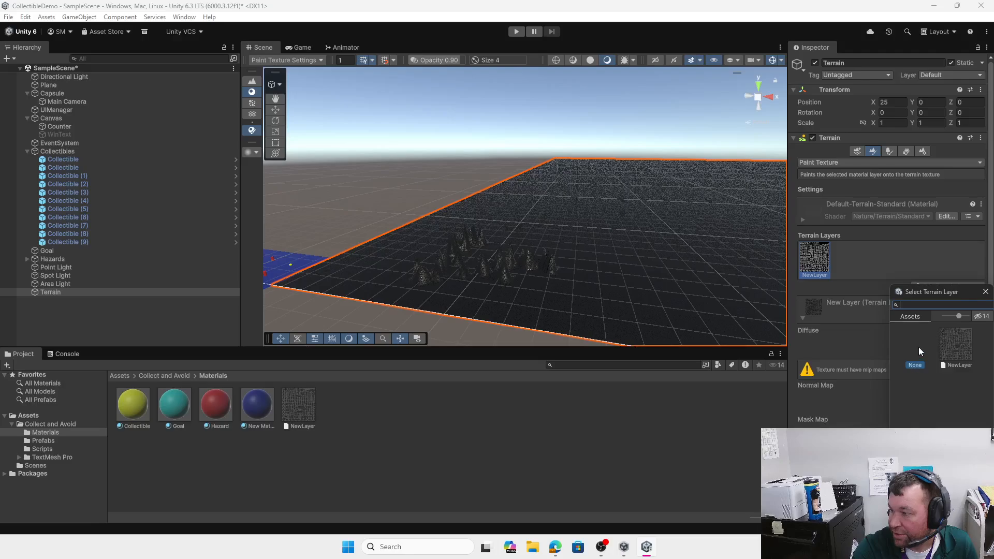
left_click(986, 291)
left_click(947, 288)
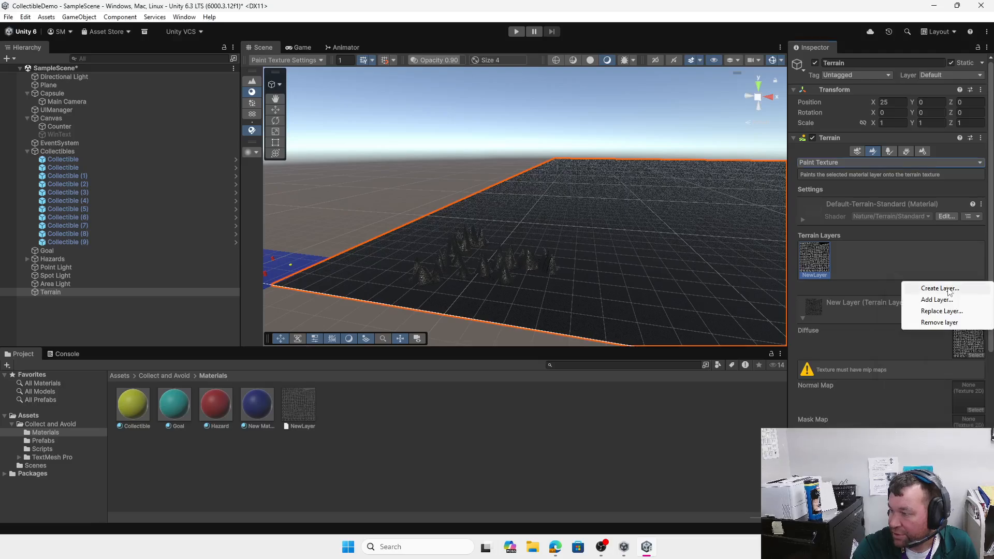
left_click(937, 299)
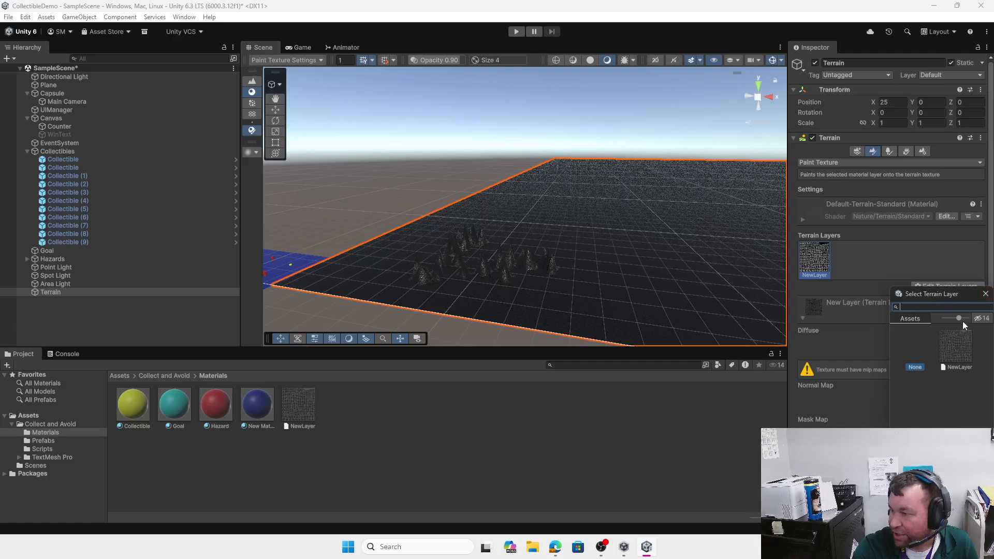
left_click_drag(959, 319, 948, 319)
double_click(909, 340)
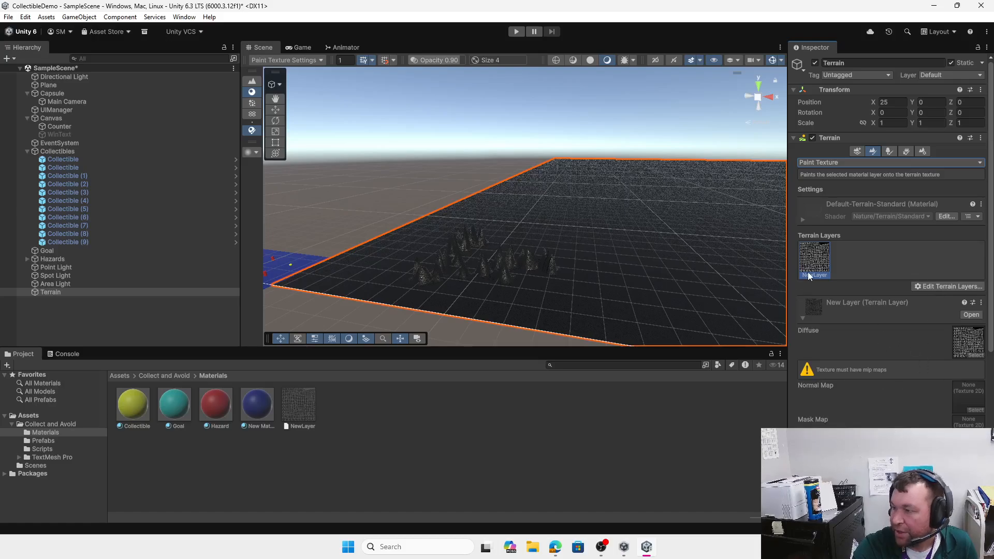
Step: Set the NewLayer specular colour to red (A62424)
scroll(857, 384, "down", 5)
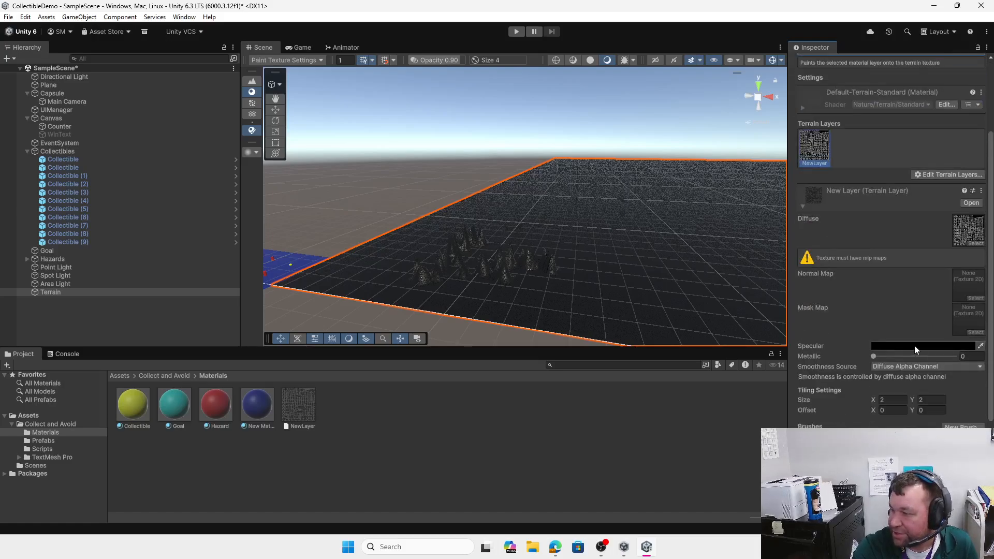
left_click(914, 346)
left_click(949, 272)
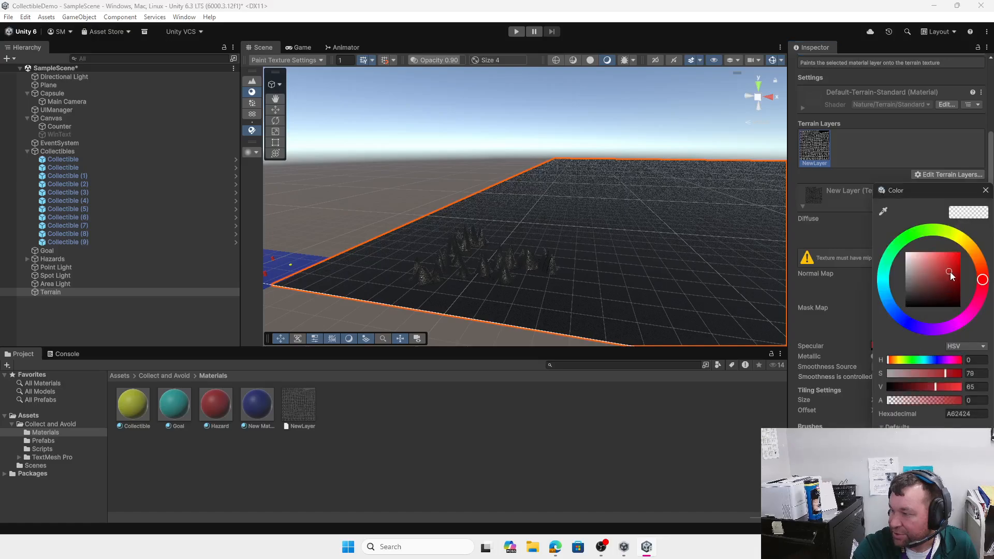
left_click(985, 190)
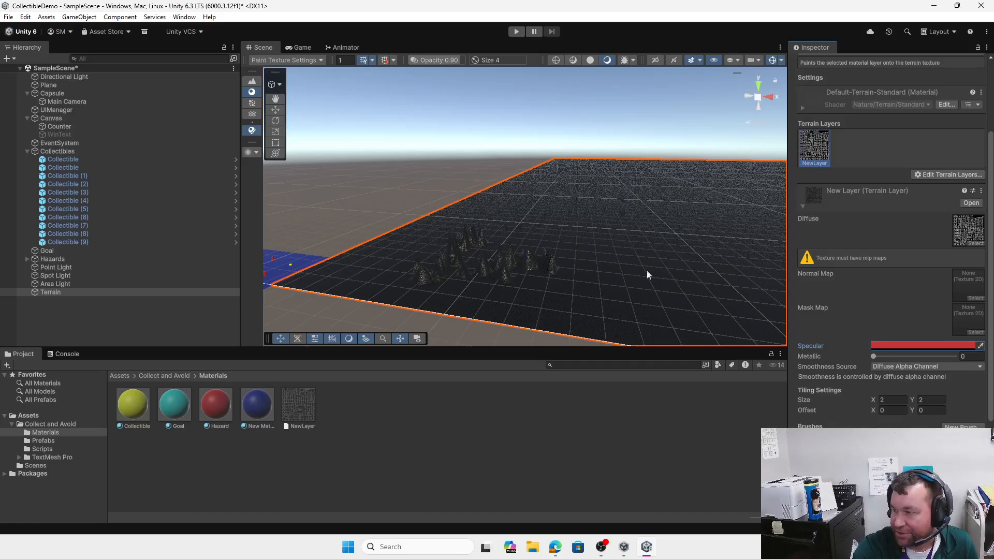
scroll(619, 297, "up", 5)
scroll(613, 295, "down", 5)
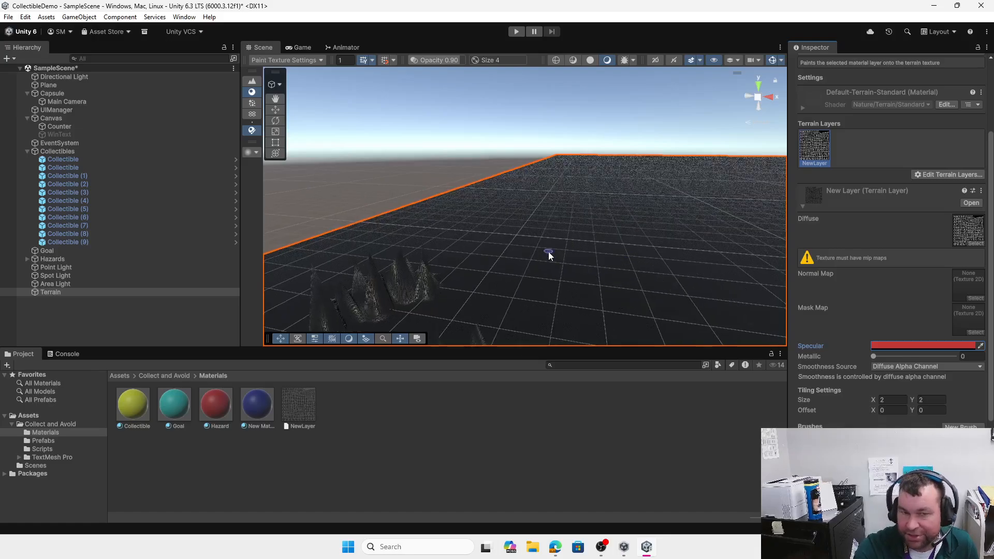
scroll(548, 252, "down", 4)
left_click(505, 311)
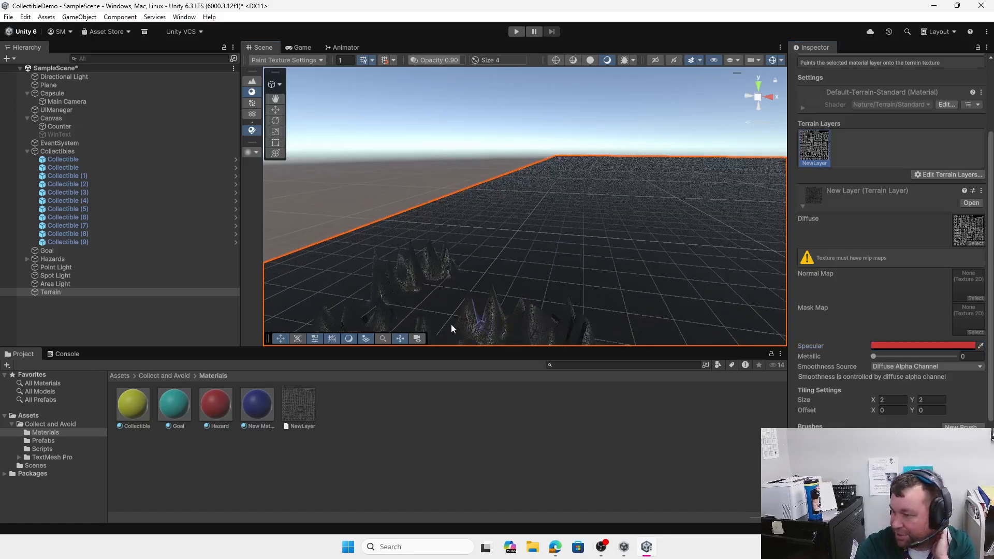
scroll(617, 281, "down", 3)
scroll(619, 284, "down", 2)
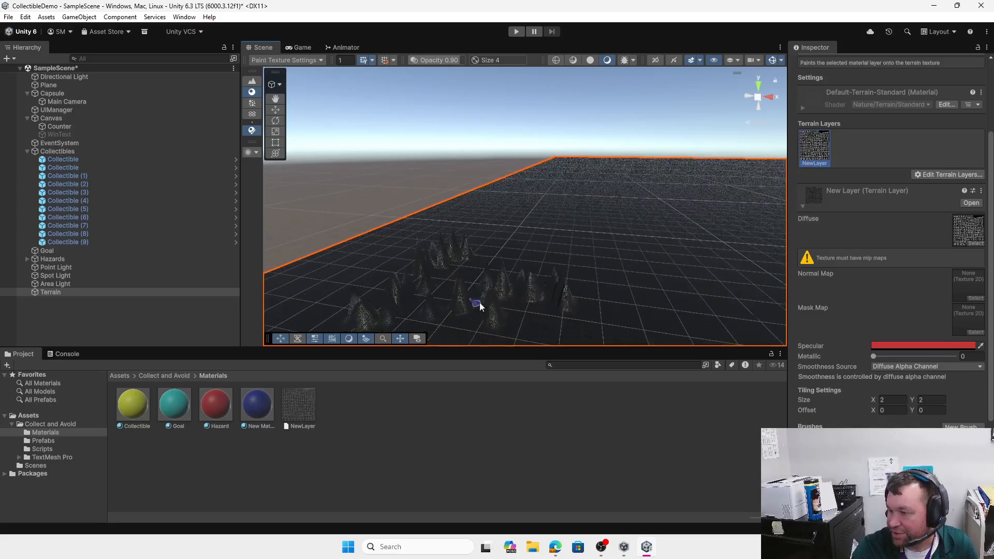
scroll(891, 211, "up", 5)
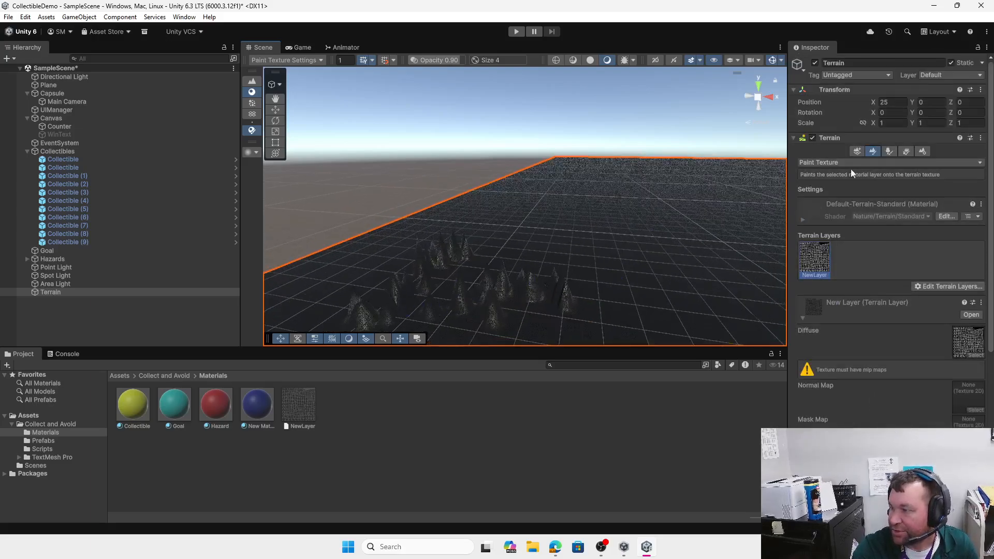
Step: Switch to Paint Trees and cancel adding a tree without choosing a prefab
left_click(888, 151)
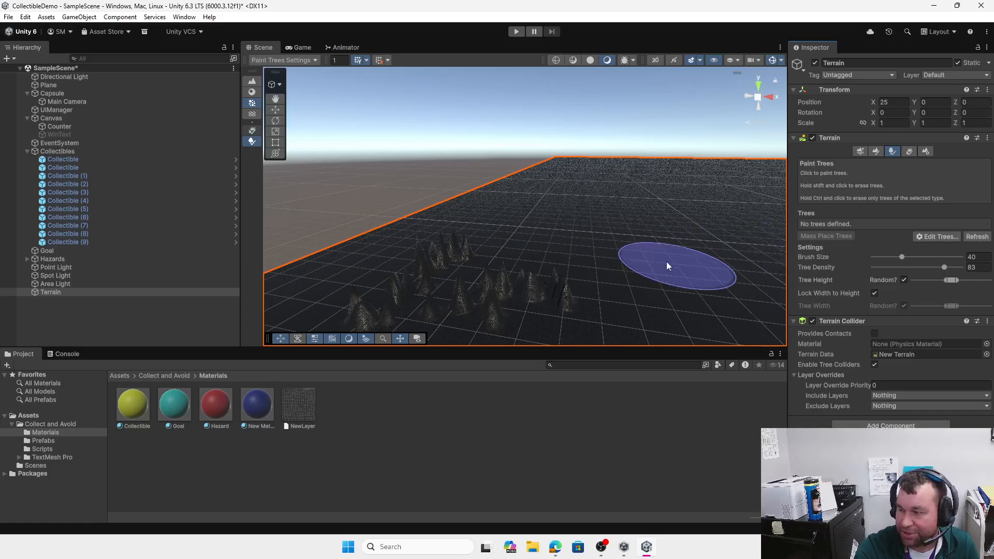
left_click(942, 236)
left_click(939, 238)
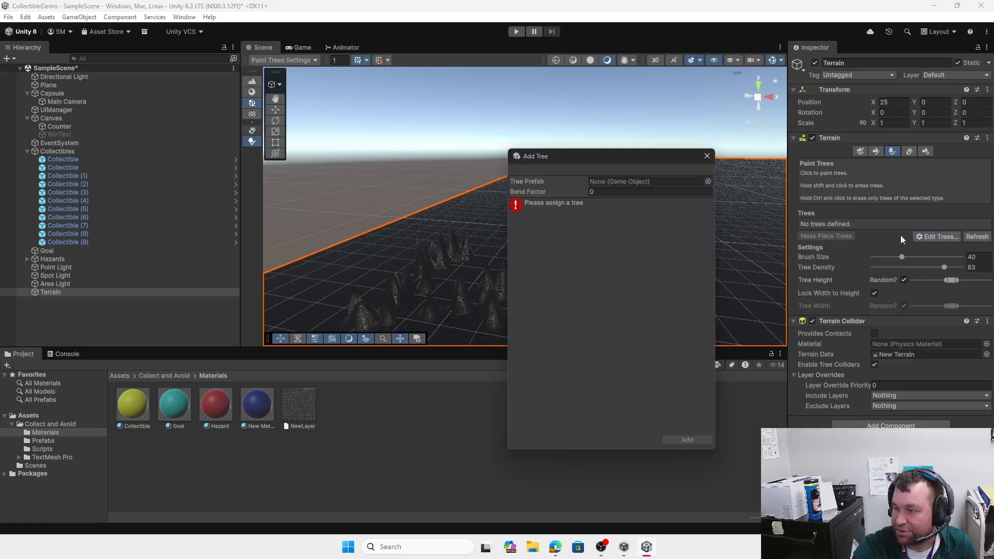
left_click(707, 181)
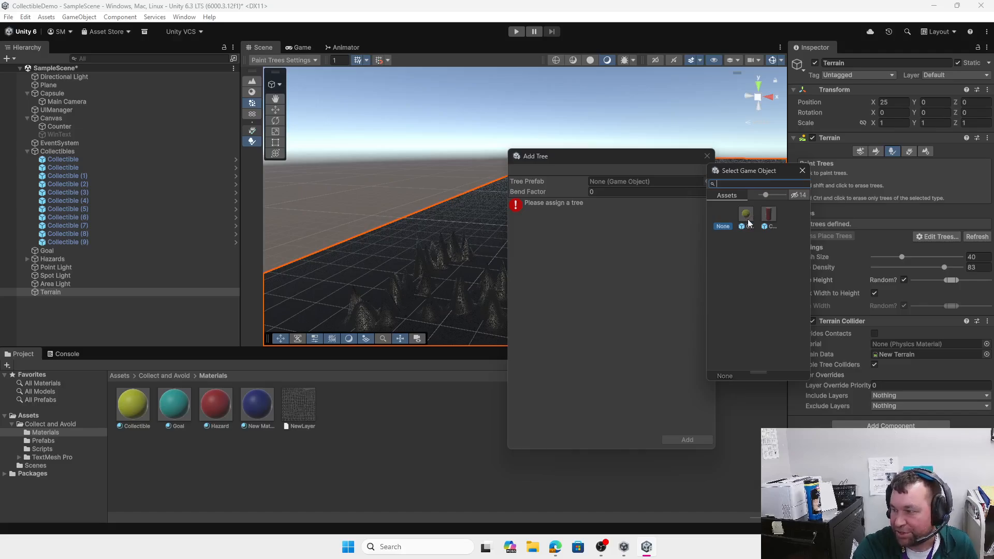
left_click(803, 171)
left_click(707, 155)
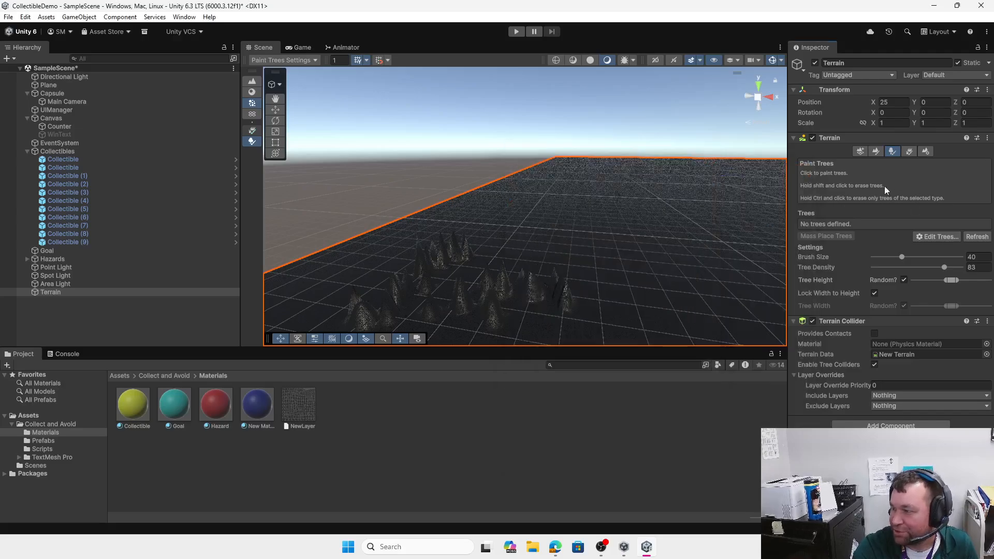
Step: Switch to Paint Details and cancel adding a detail mesh without choosing a prefab
left_click(909, 152)
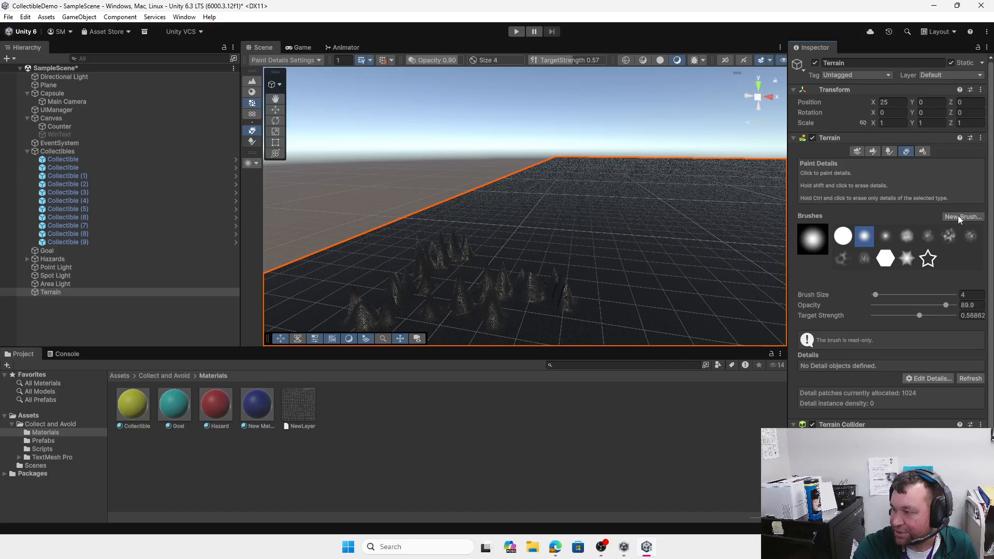
left_click(928, 379)
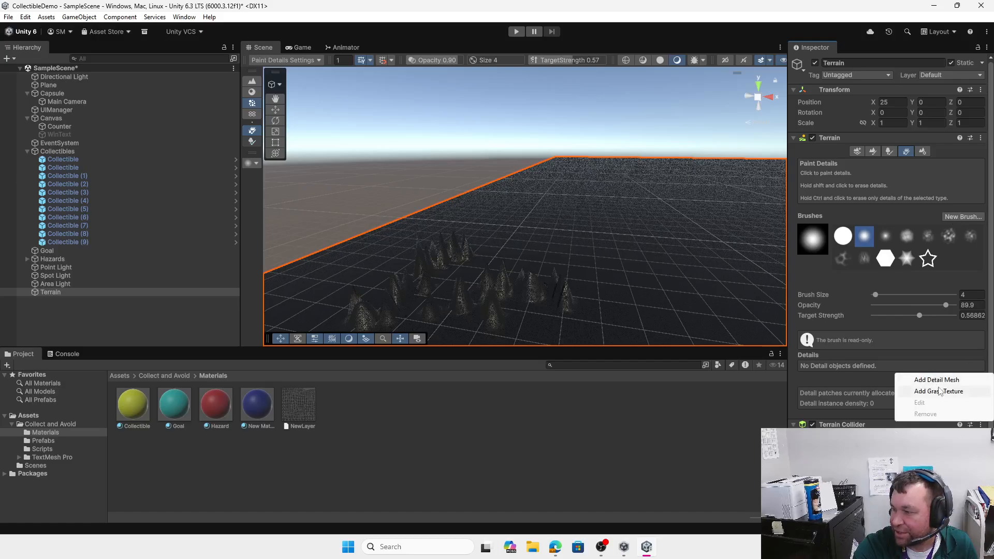
left_click(939, 380)
left_click(737, 208)
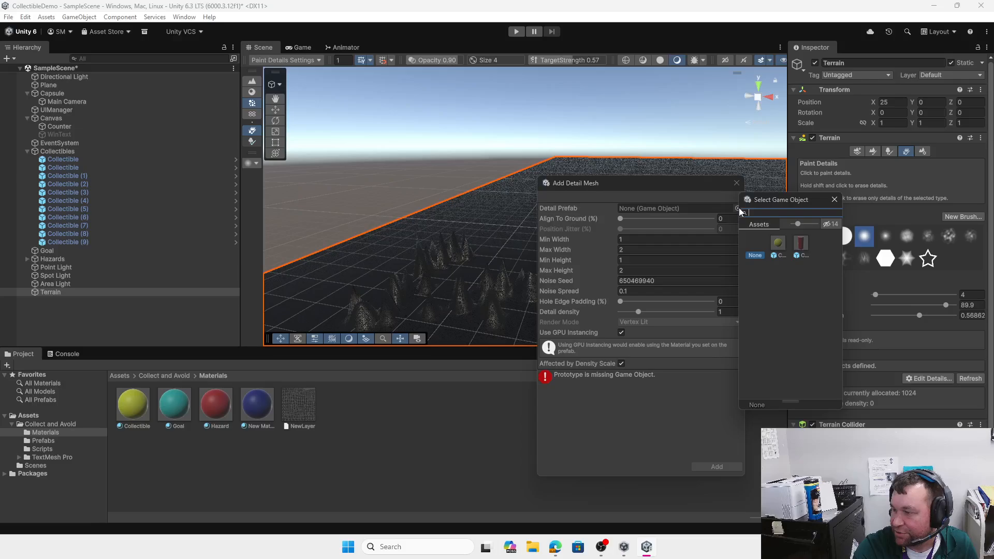
left_click(834, 200)
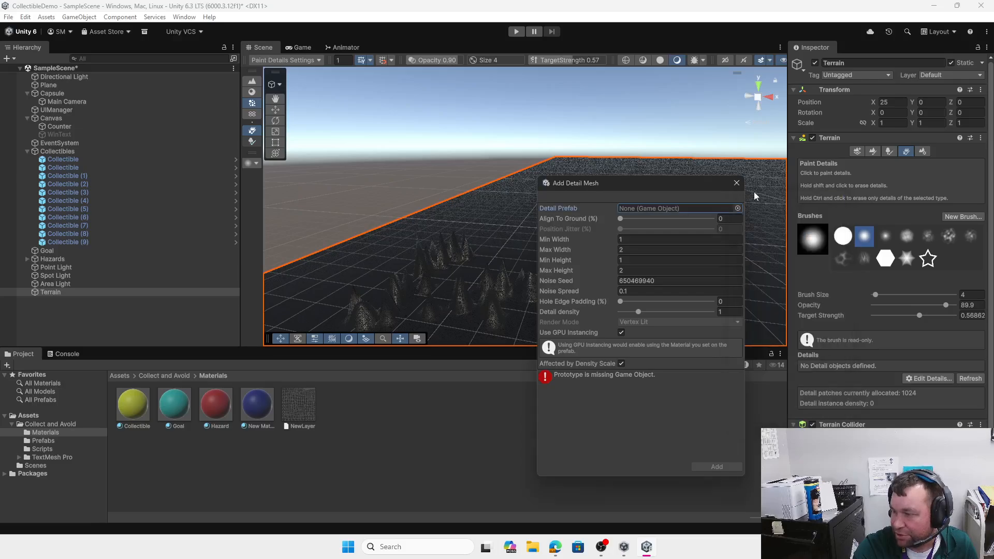
left_click(736, 183)
scroll(471, 286, "down", 3)
scroll(471, 286, "down", 2)
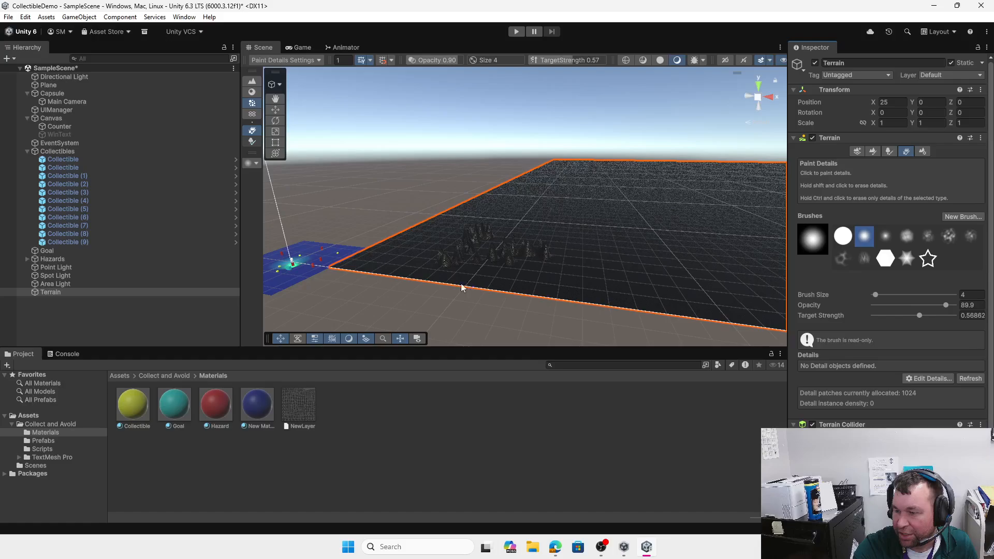
Step: Drop the Cylinder hazard and Collectible prefabs from the Prefabs folder onto the terrain
left_click(149, 376)
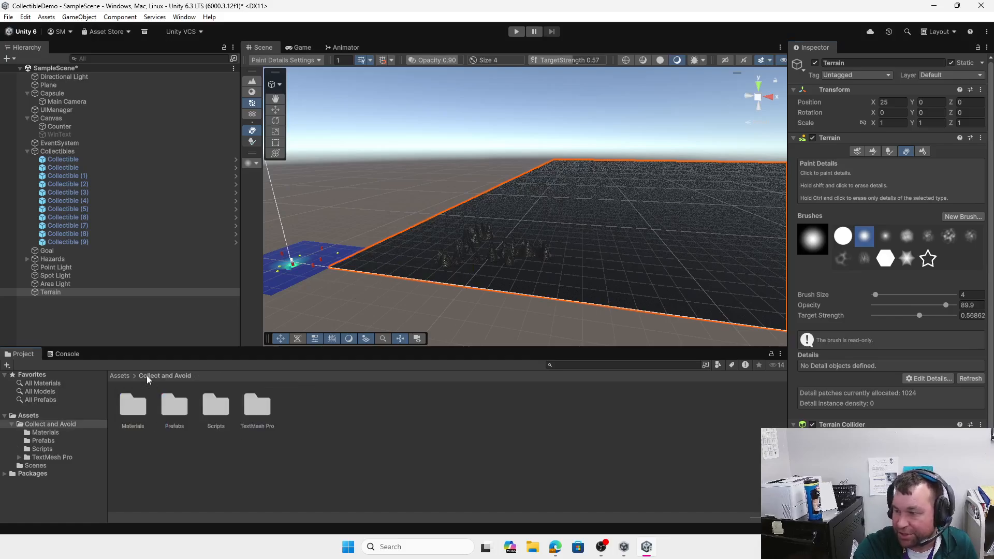
double_click(178, 410)
left_click_drag(172, 410, 376, 255)
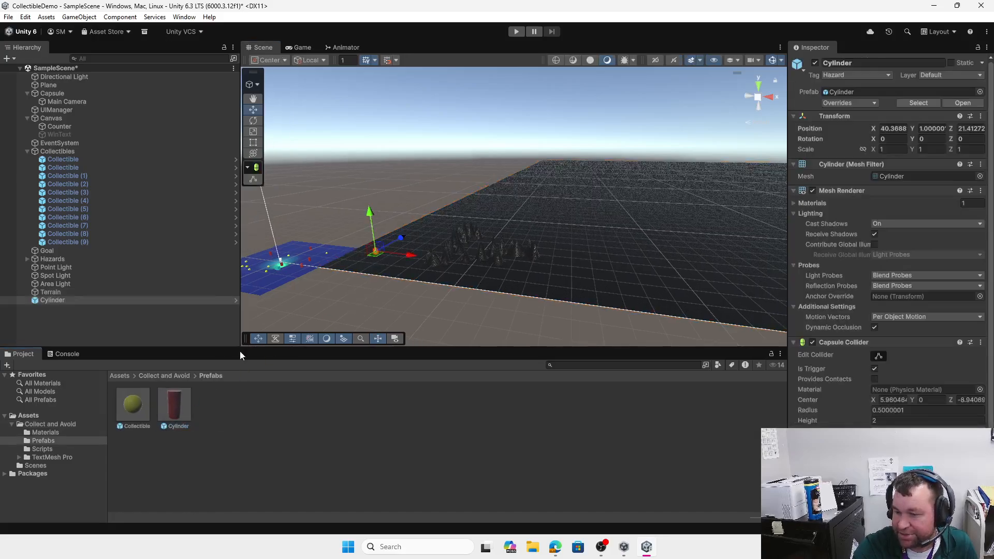
left_click_drag(147, 406, 352, 313)
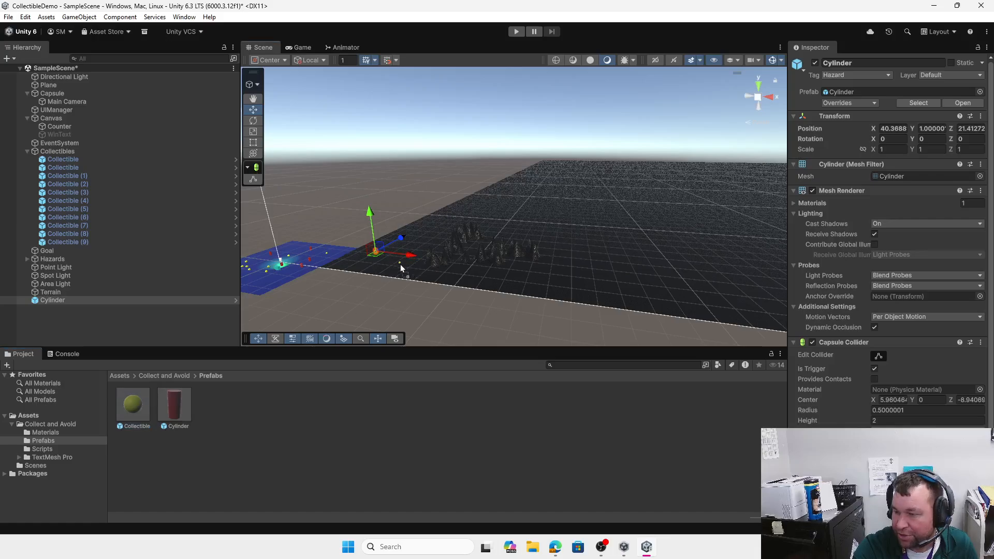
left_click_drag(400, 265, 400, 266)
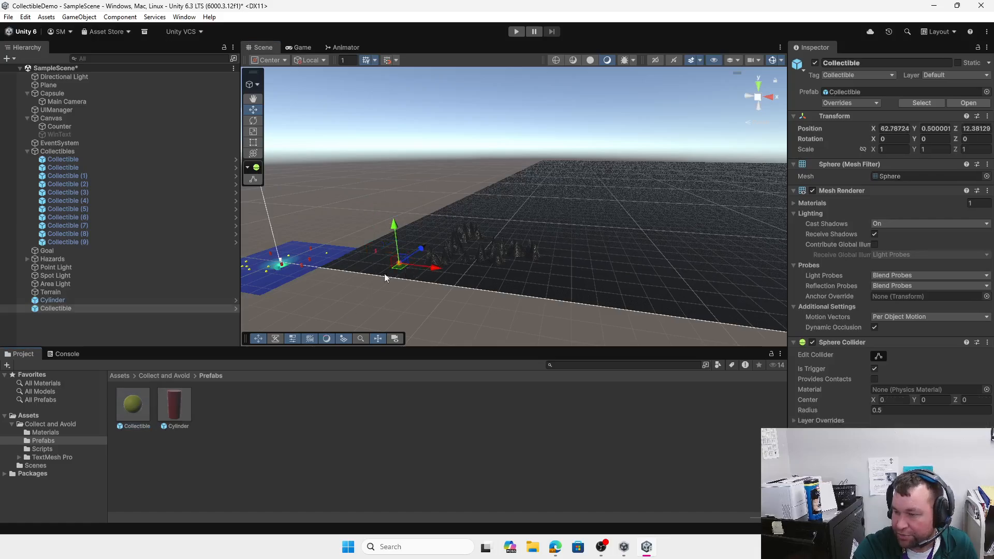
Step: Move the Goal cube out onto the terrain at 59.93, 1.31, 30.1 and enter Play mode
scroll(279, 282, "up", 4)
middle_click_drag(280, 283, 547, 224)
scroll(322, 266, "up", 5)
left_click(276, 275)
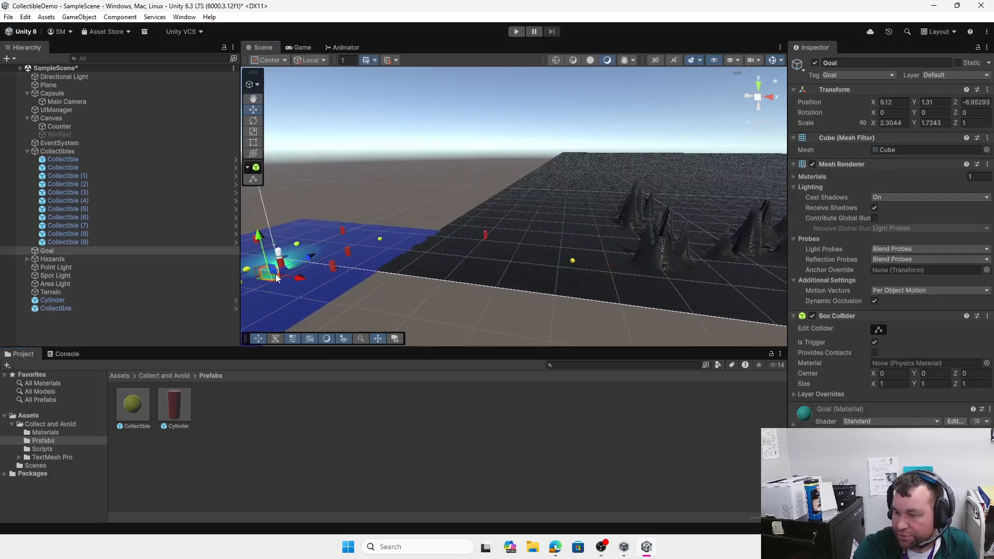
left_click_drag(294, 281, 567, 222)
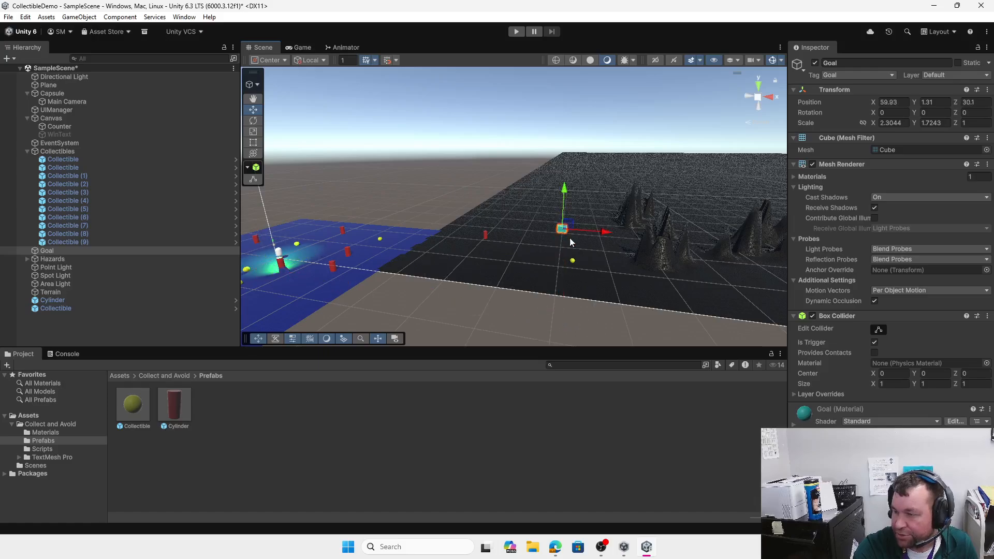
middle_click_drag(546, 238, 507, 239)
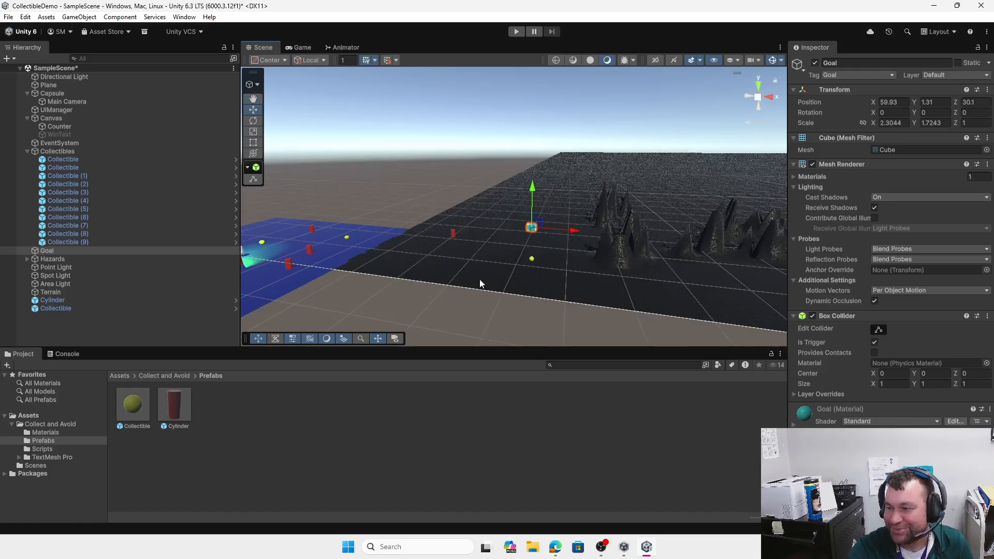
right_click_drag(543, 252, 462, 245)
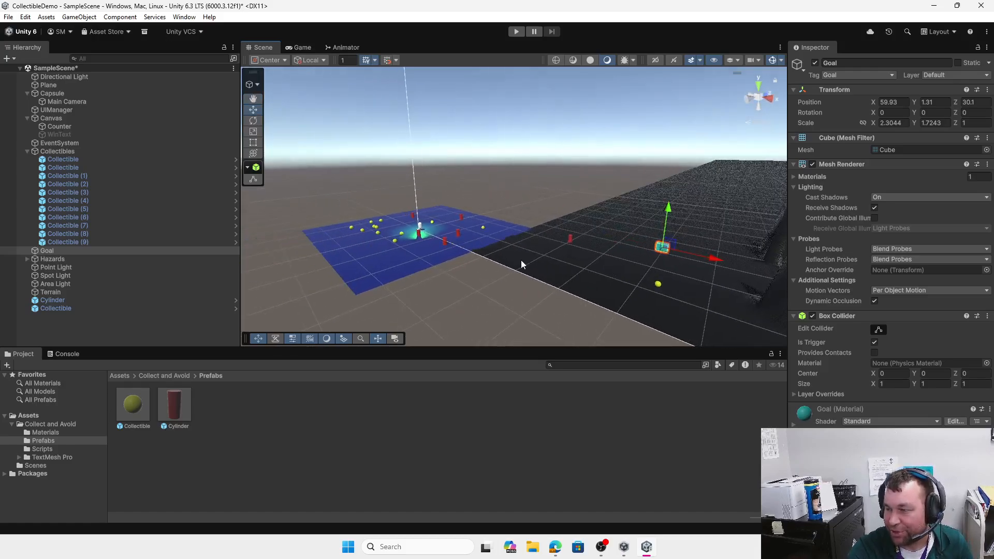
middle_click_drag(521, 260, 468, 255)
left_click(516, 32)
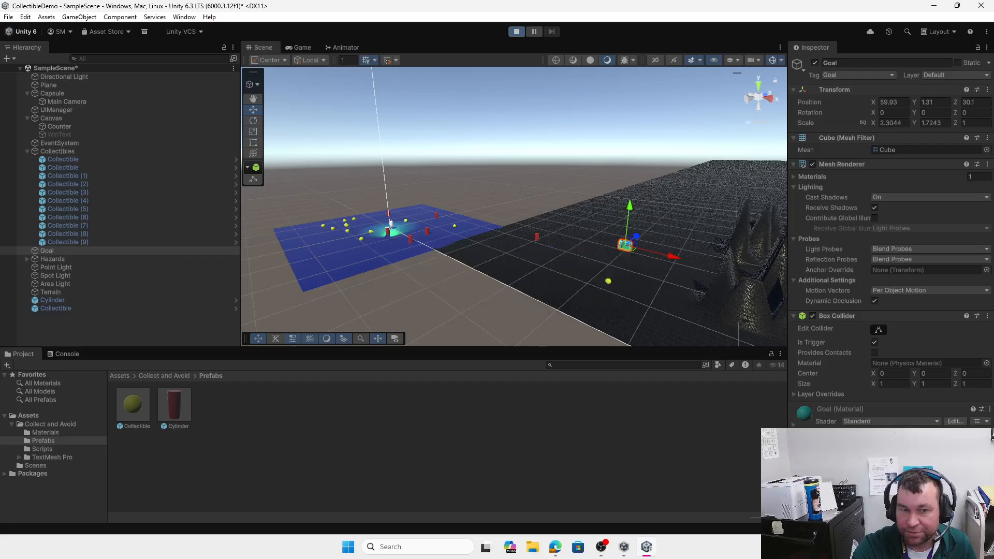
Step: Steer the capsule over a yellow sphere (1 / 10), across the terrain into the cyan Goal cube, then stop play
key("d")
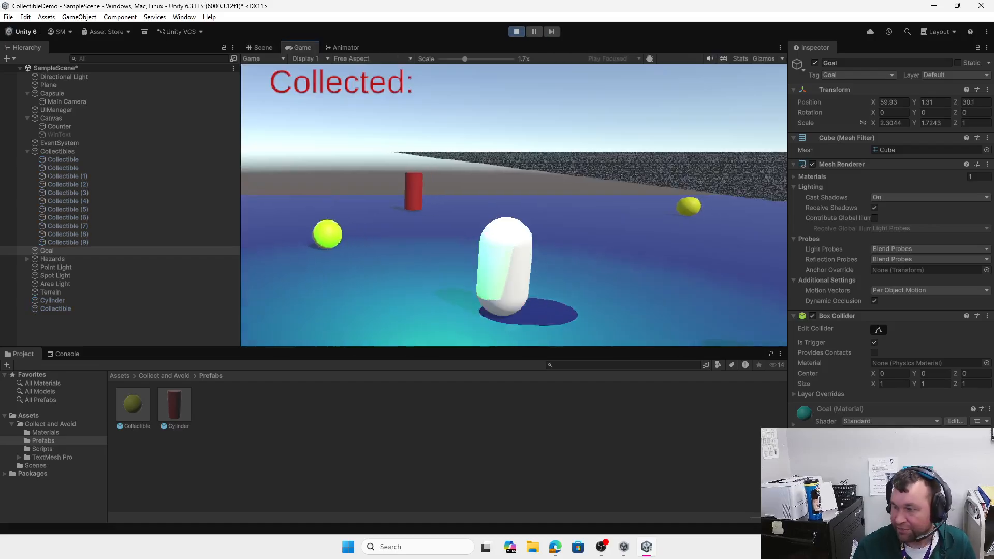
key("w")
key("d")
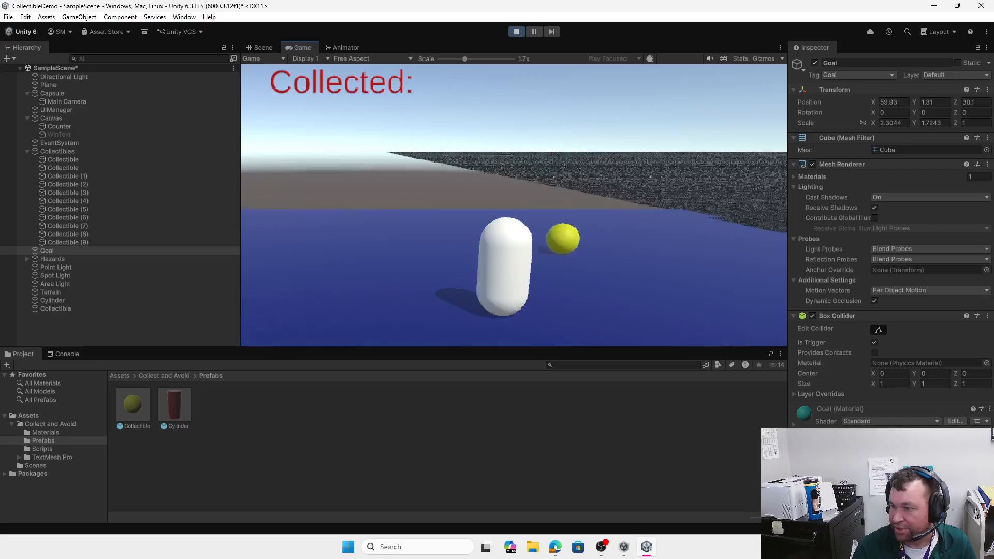
key("d")
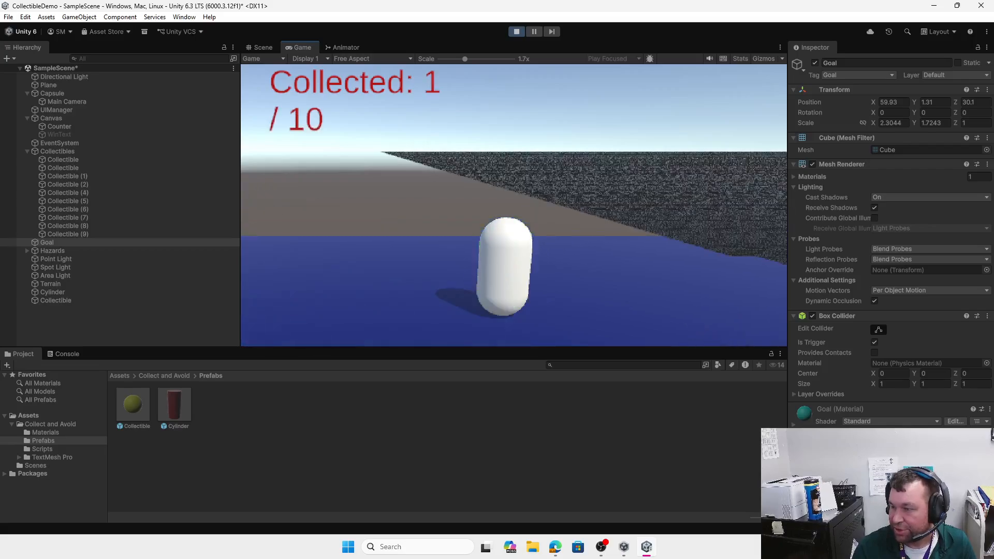
key("d")
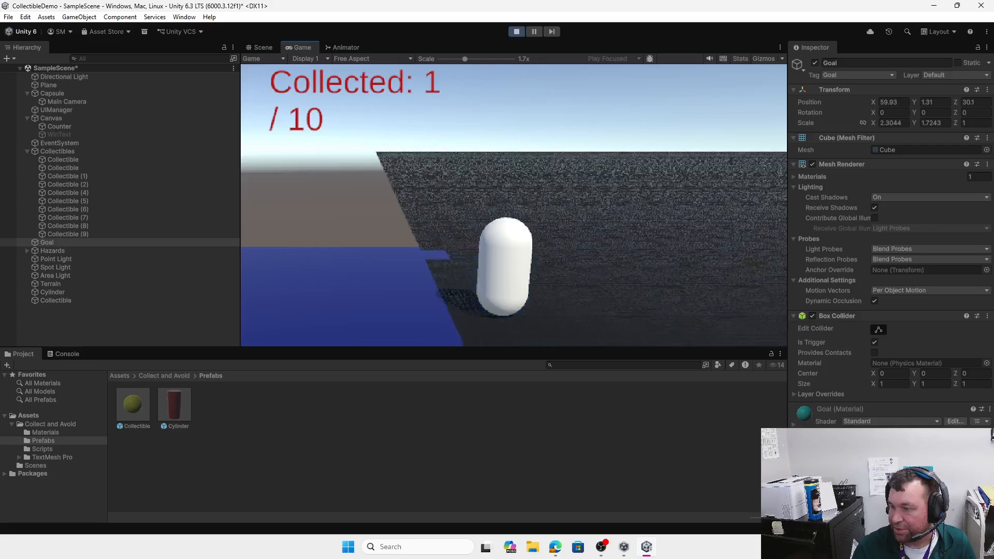
key("d")
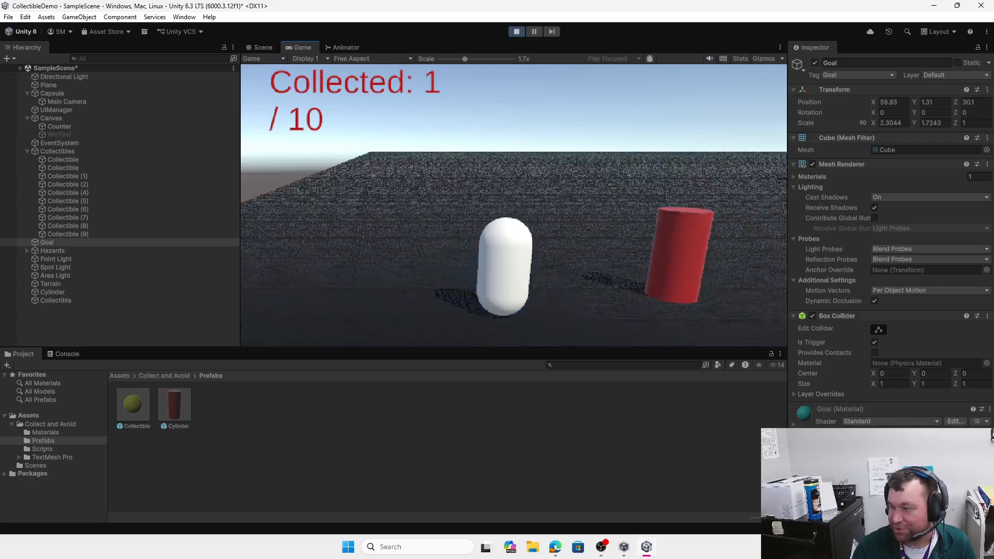
key("d")
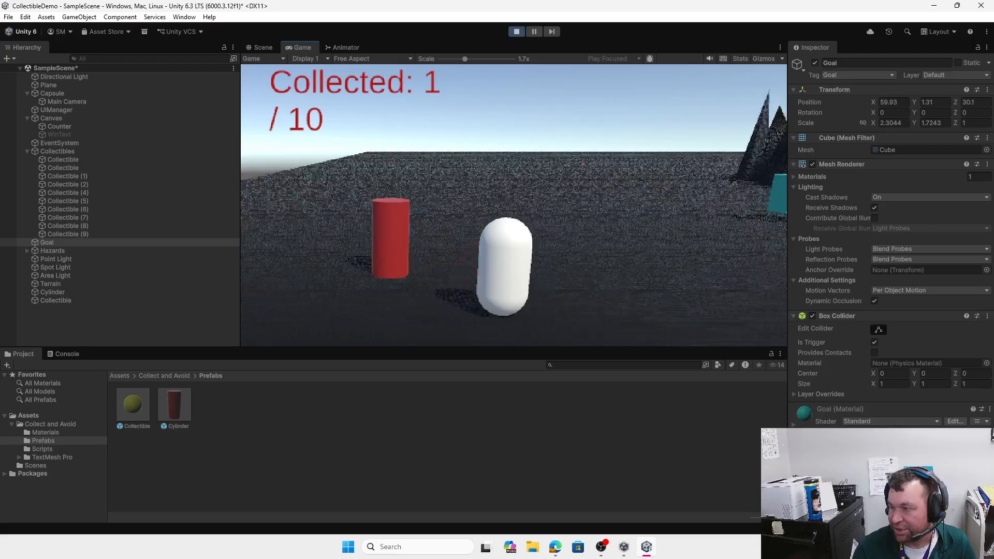
key("d")
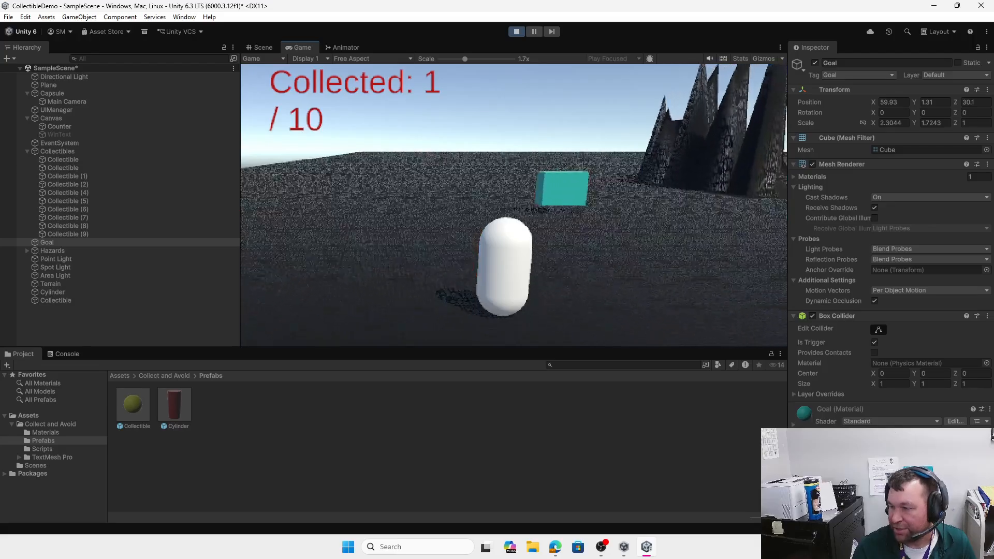
key("a")
key("w")
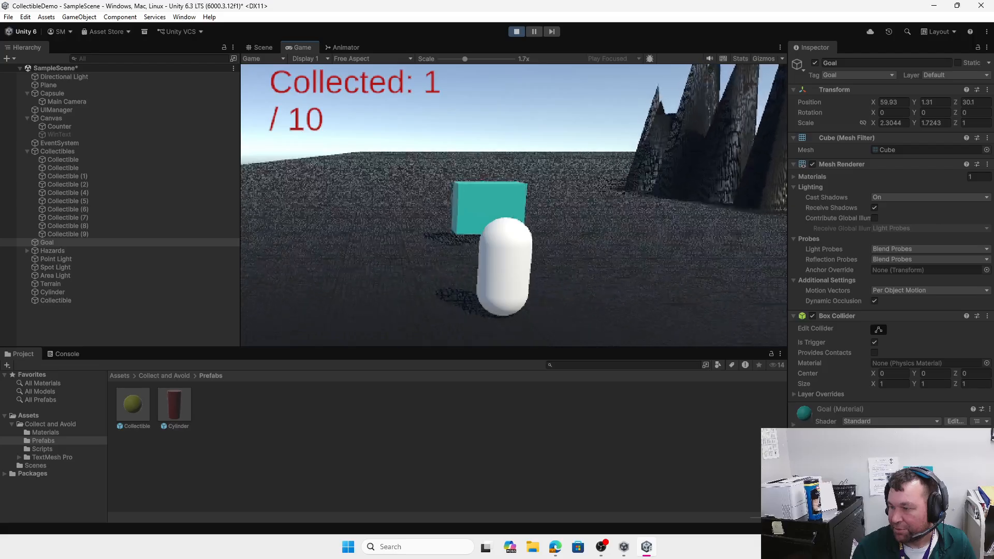
key("a")
key("s")
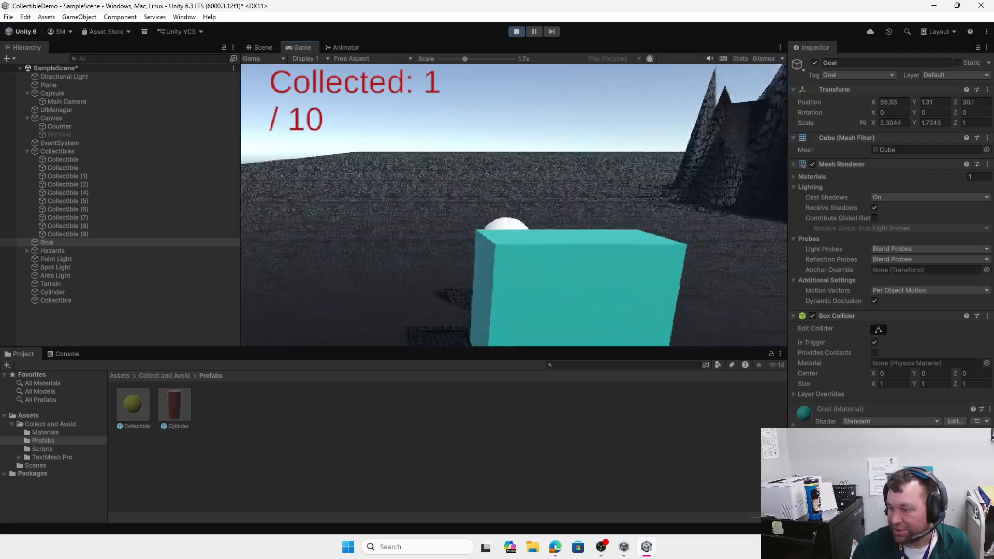
key("a")
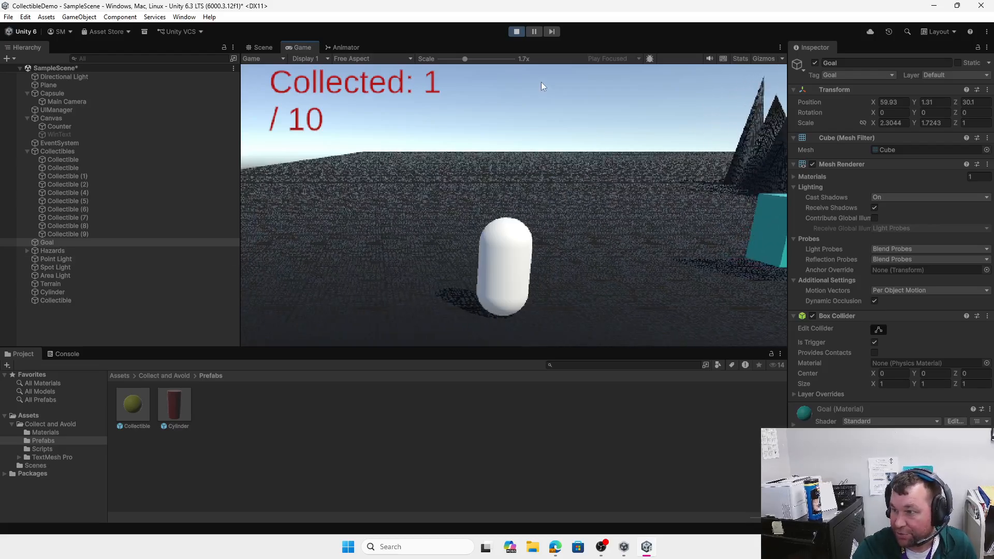
left_click(517, 32)
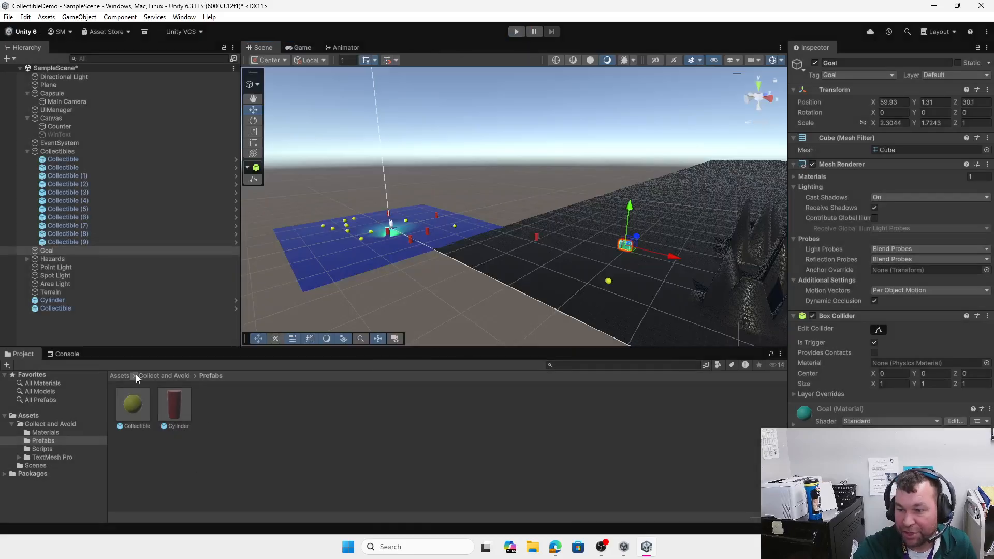
Step: Open Assets > Collect and Avoid > Scripts and inspect the Collector script's check requiring all collectibles at the Goal
left_click(120, 375)
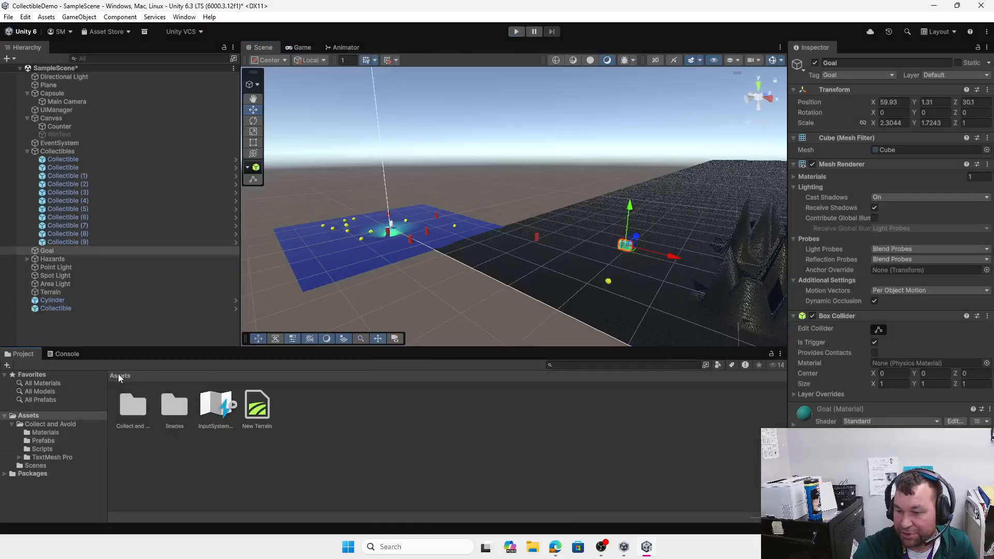
double_click(133, 404)
double_click(216, 411)
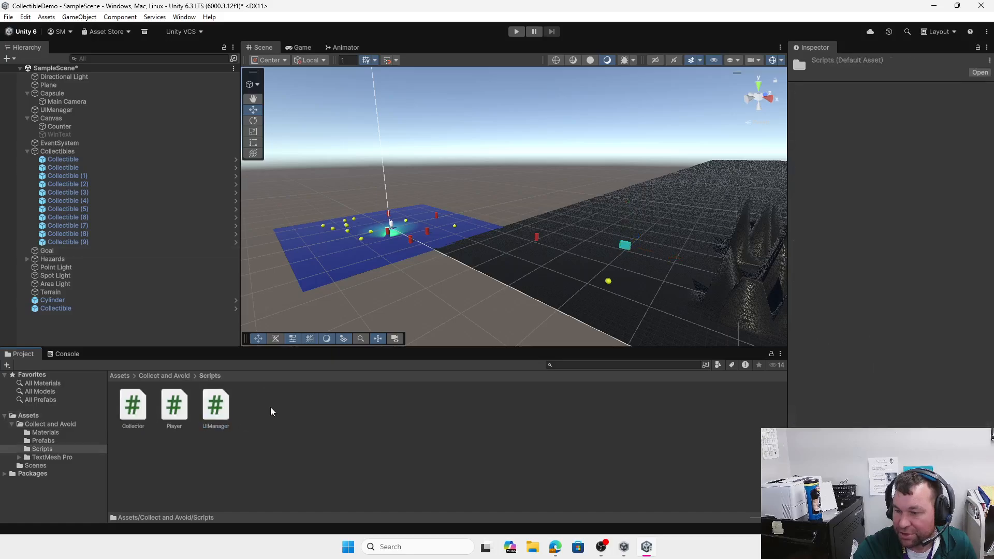
left_click(176, 407)
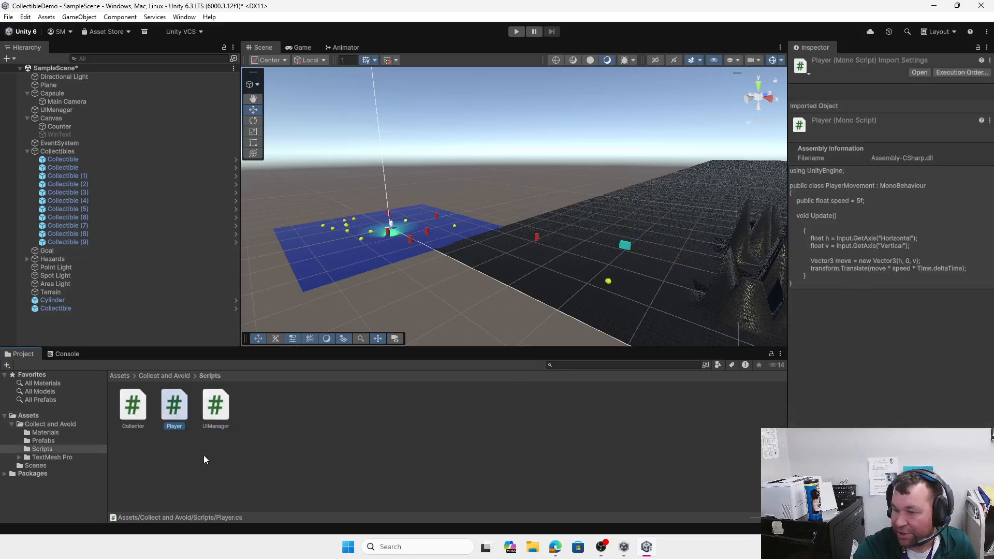
left_click(138, 410)
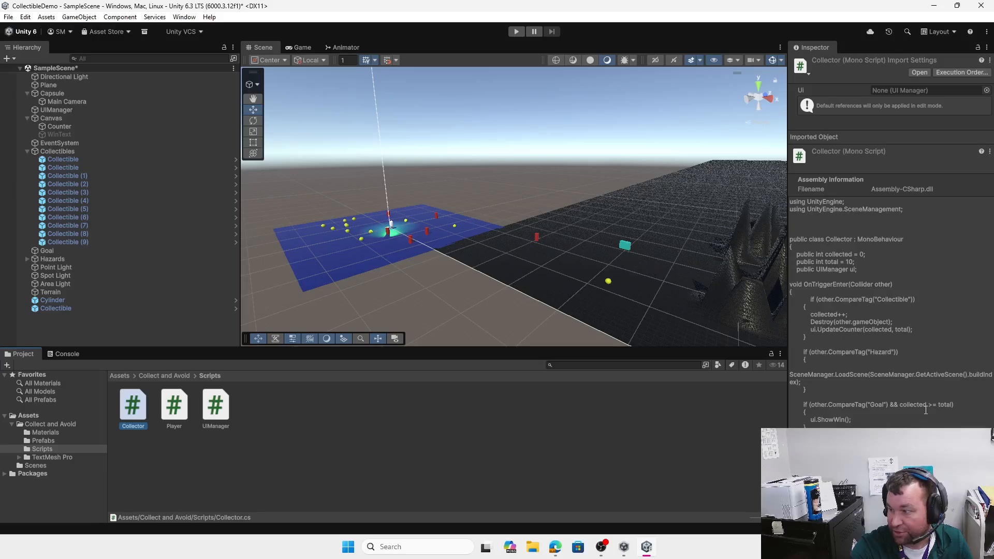
left_click(888, 407)
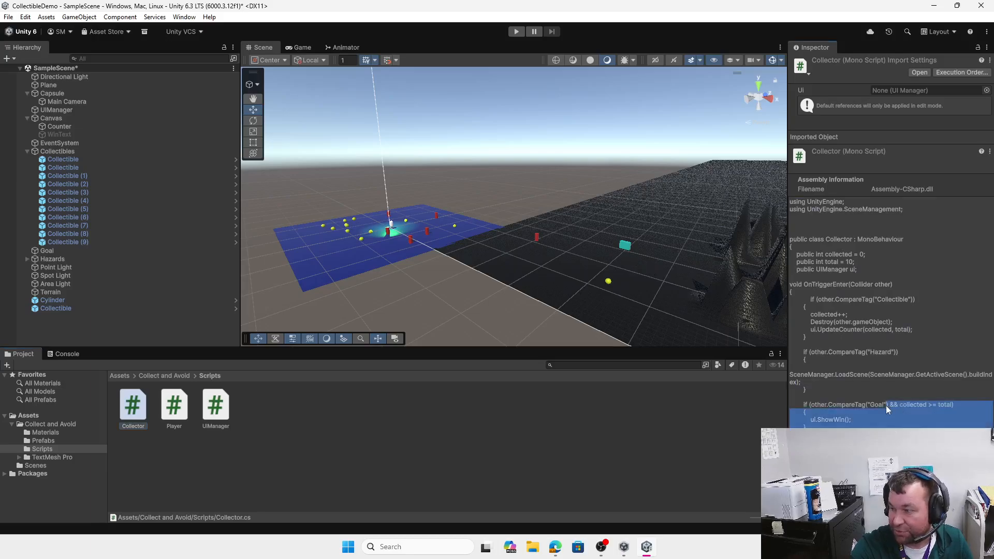
left_click(899, 407)
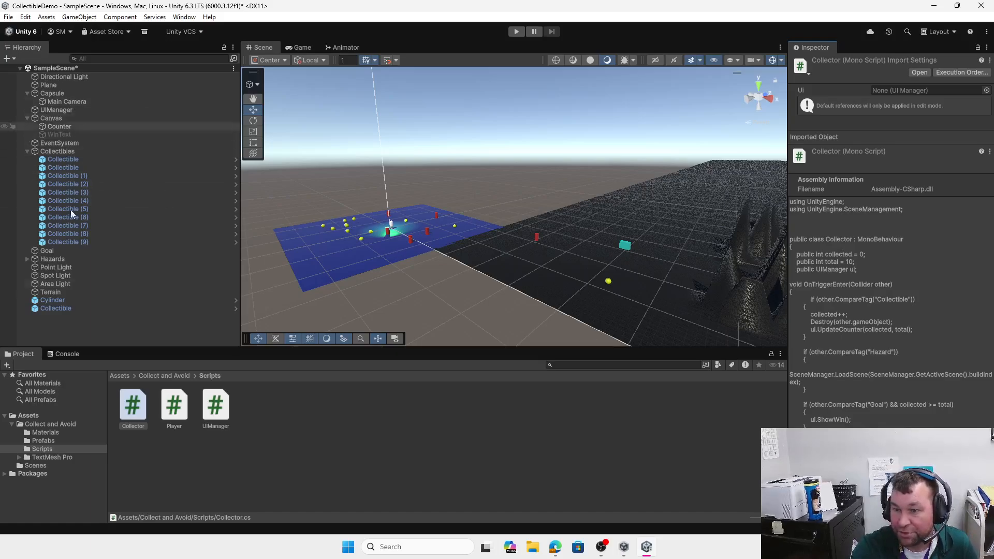
Step: Select UIManager to show its Counter Text and WinText references, and zoom the Scene view
left_click(56, 110)
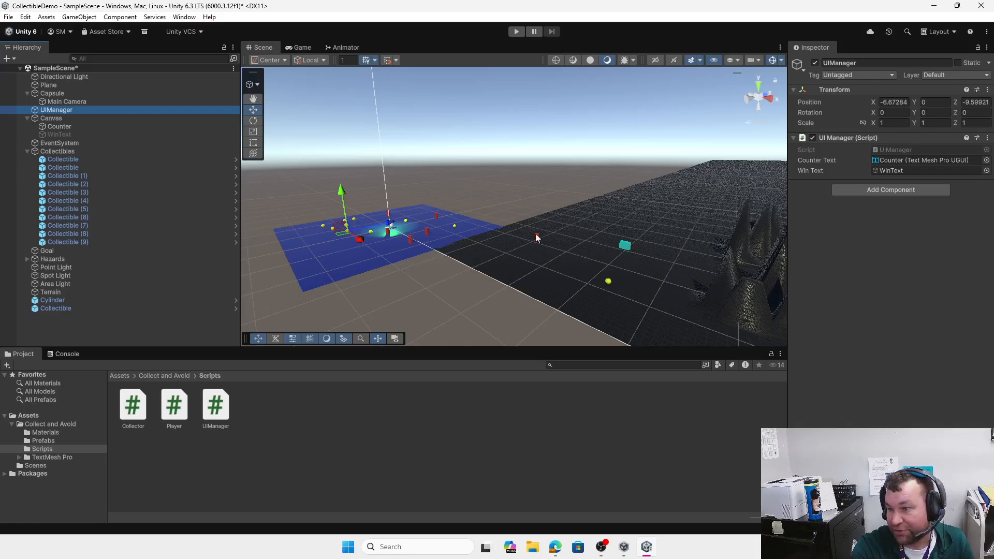
scroll(493, 294, "up", 2)
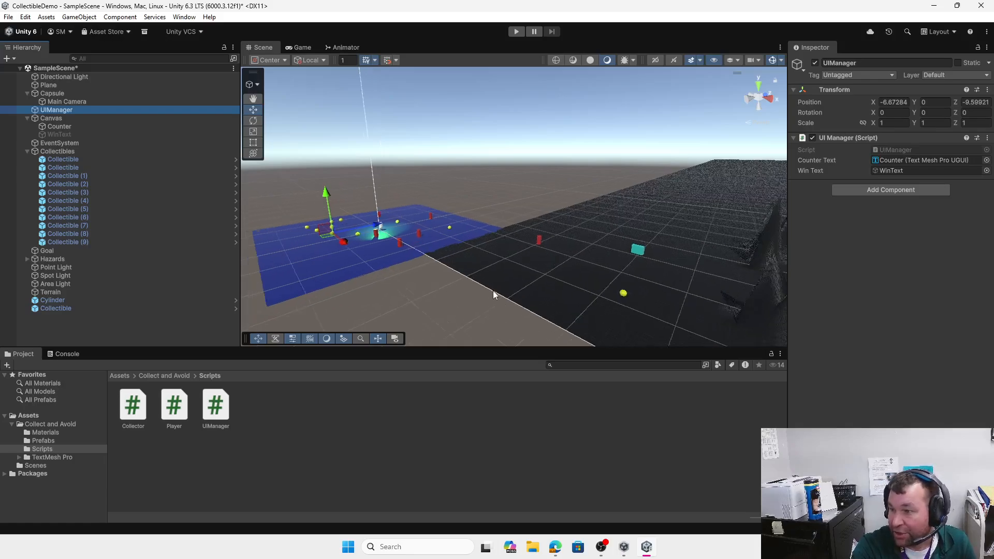
scroll(493, 290, "up", 2)
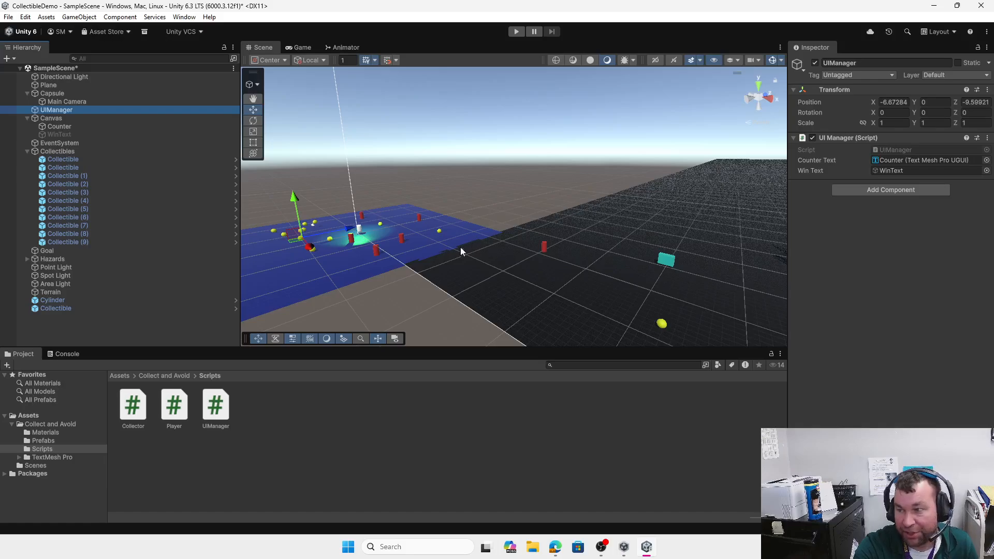
scroll(502, 255, "down", 1)
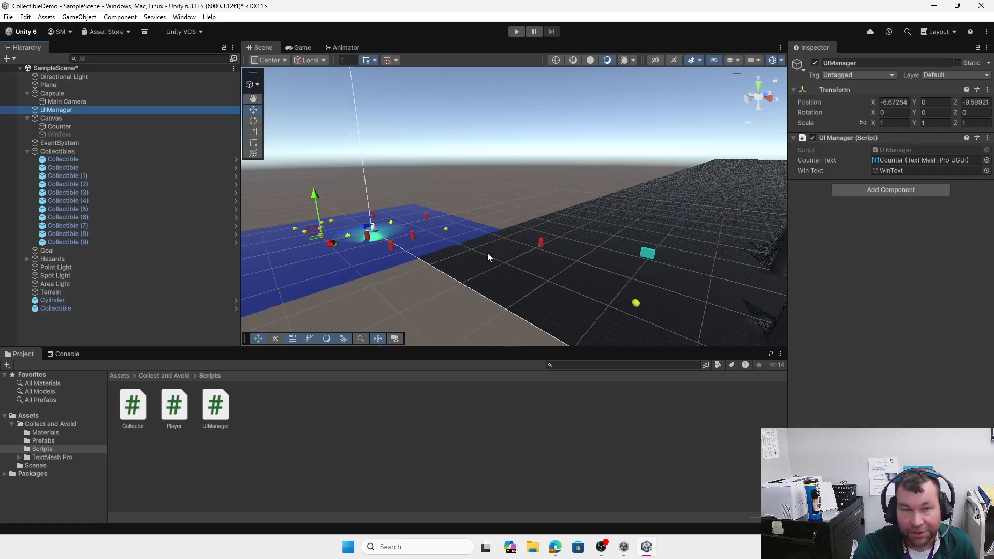